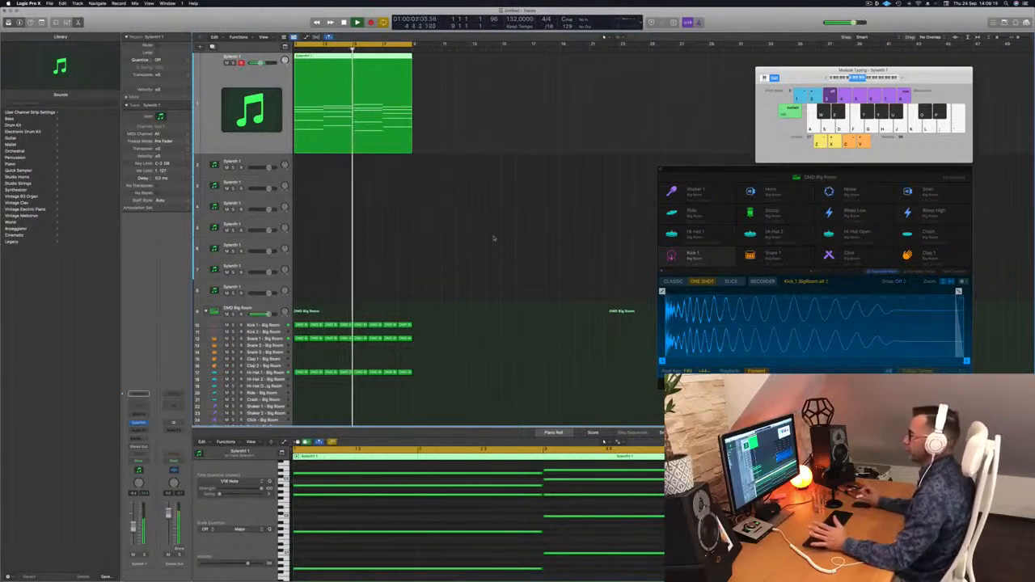
- Play the looped chord region together with the drum pattern to review the current arrangement
{"action": "left_click", "coordinate": [462, 238]}
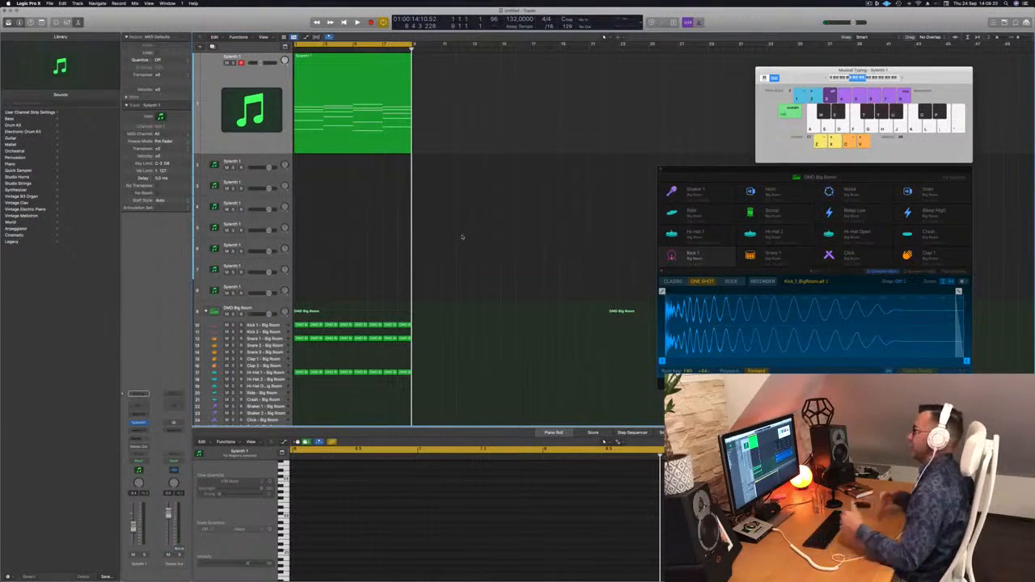
{"action": "key", "text": "space"}
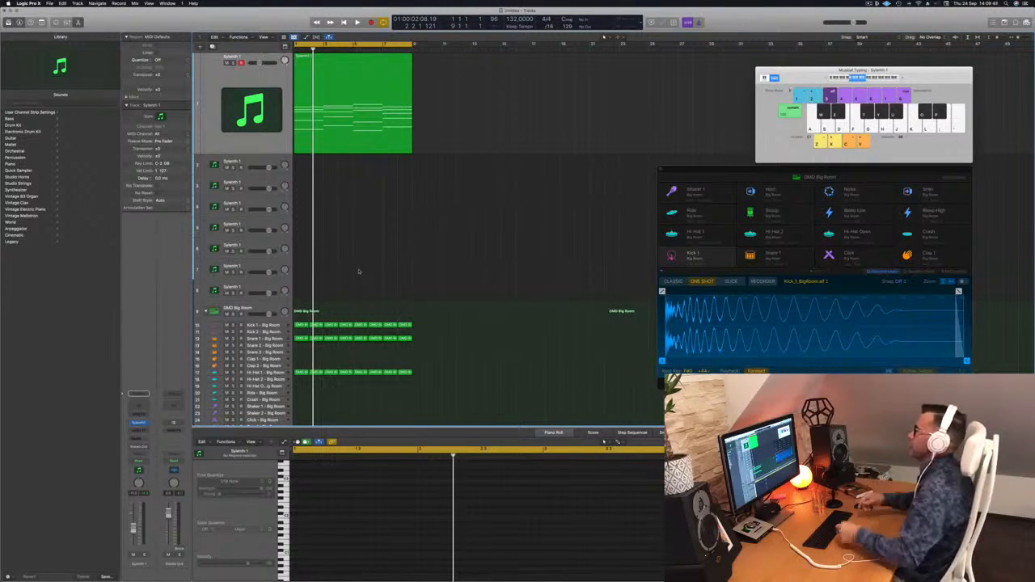
{"action": "left_click", "coordinate": [346, 131]}
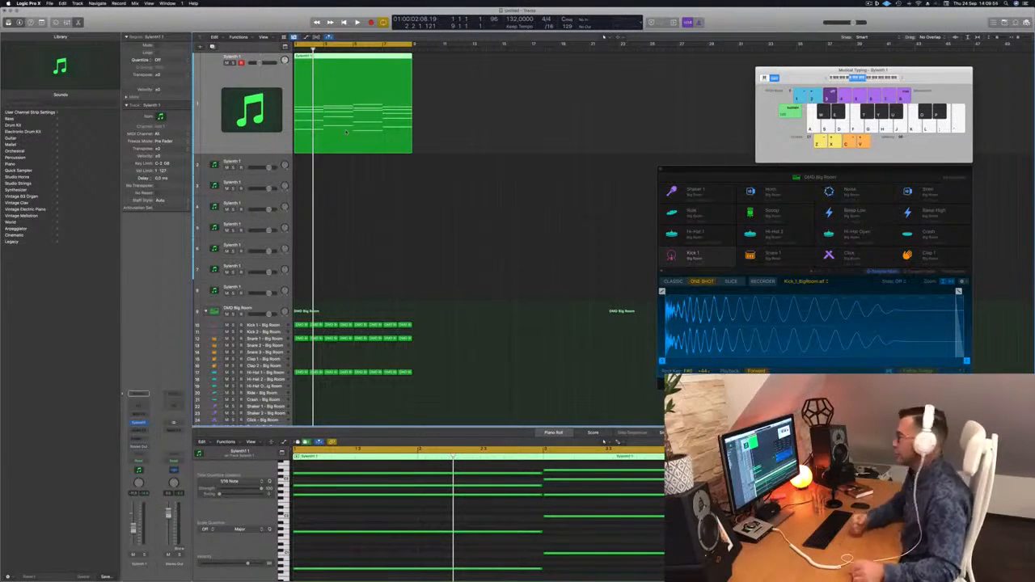
{"action": "left_click", "coordinate": [377, 173]}
{"action": "key", "text": "space"}
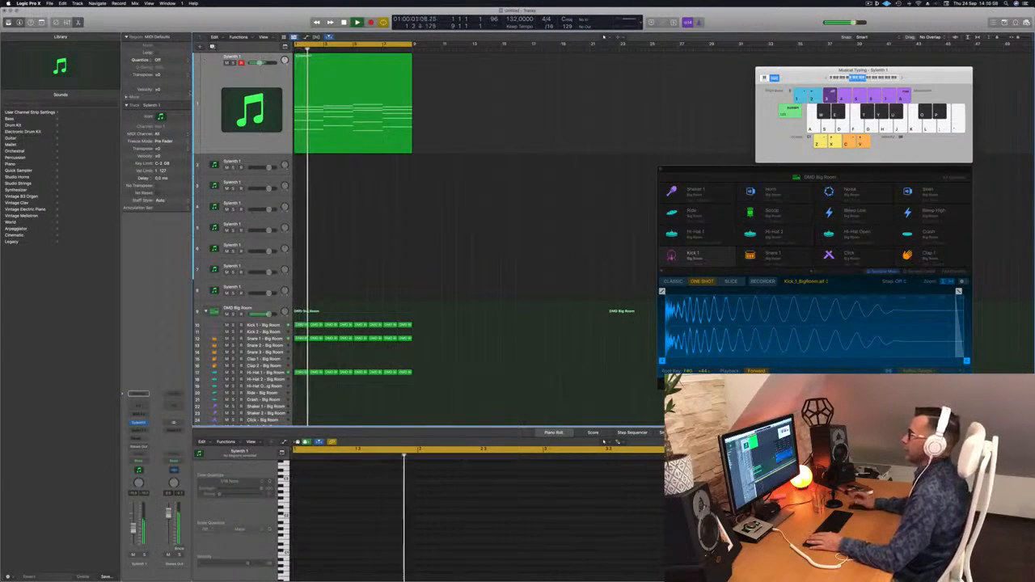
- Duplicate the first Sylenth1 track and copy its chord region onto the new track at the same position
{"action": "key", "text": "super+d"}
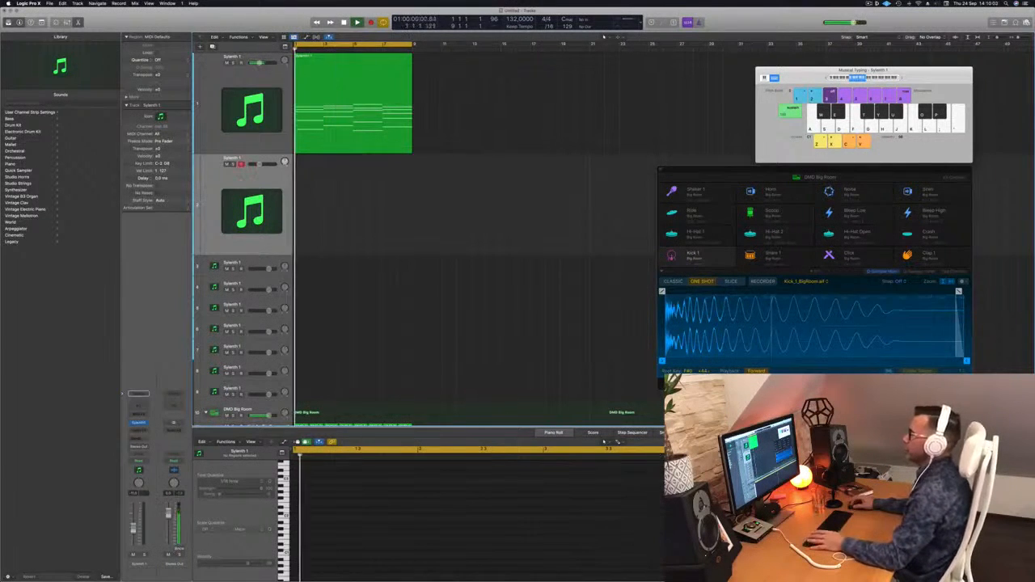
{"action": "left_click", "coordinate": [335, 82]}
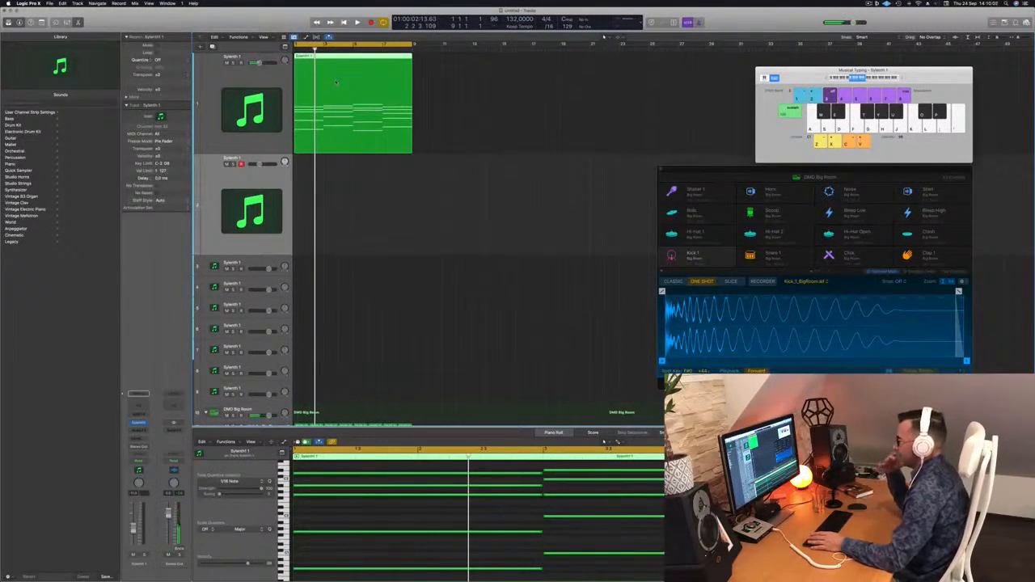
{"action": "left_click_drag", "start_coordinate": [326, 56], "coordinate": [326, 158]}
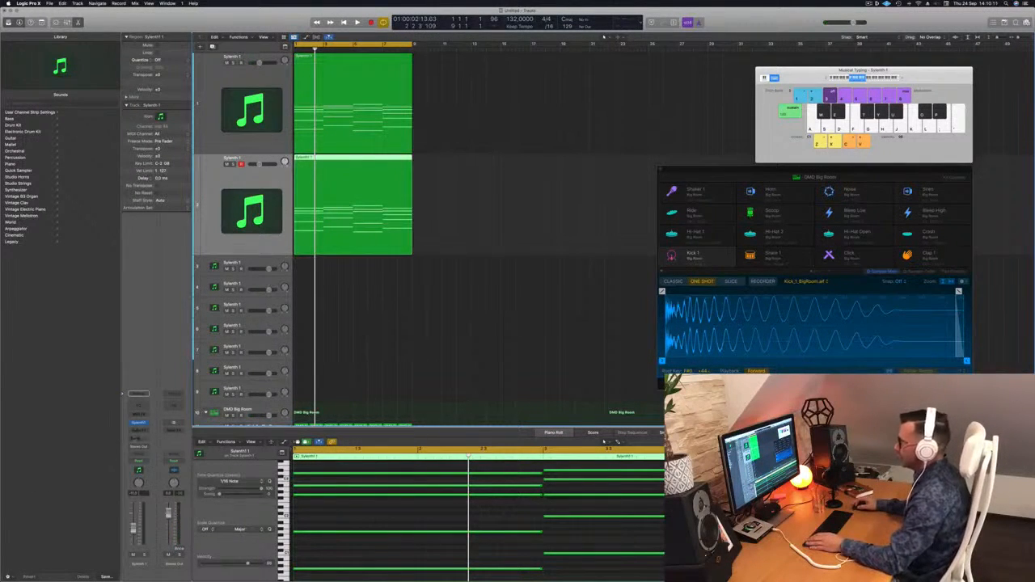
- Replace the instrument on the duplicated track with a stereo Alchemy synth
{"action": "left_click", "coordinate": [147, 423]}
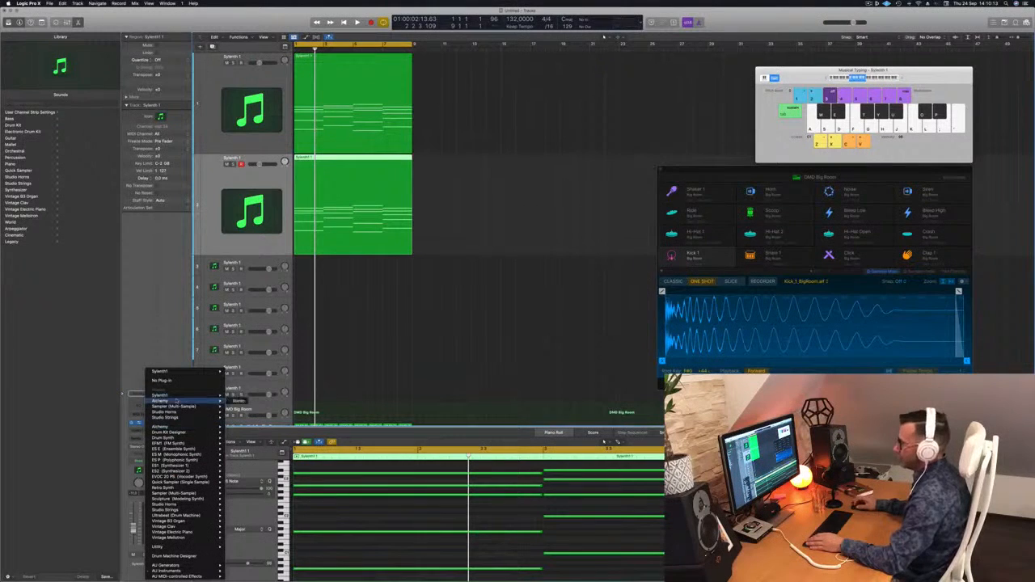
{"action": "left_click", "coordinate": [239, 402]}
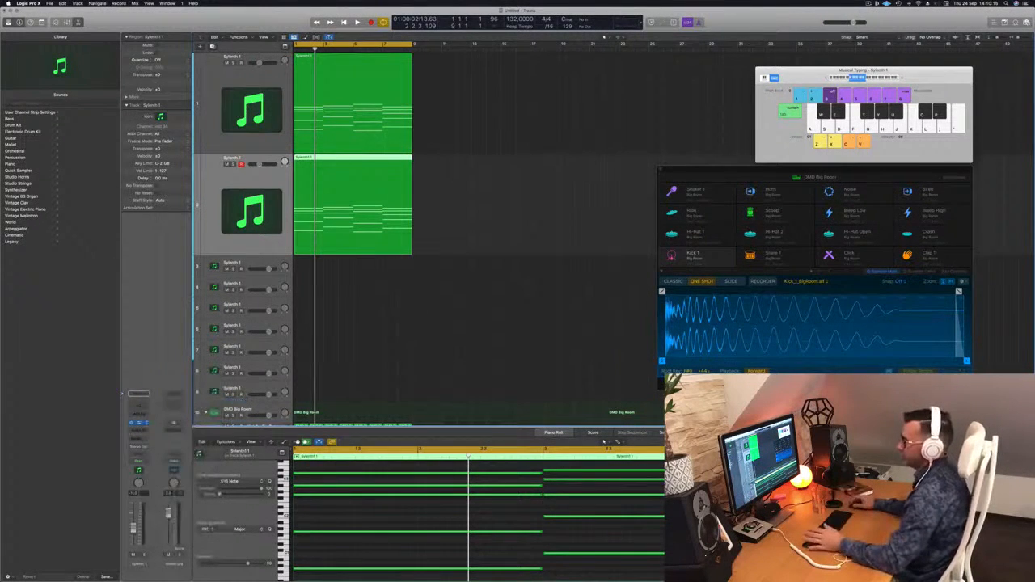
{"action": "left_click_drag", "start_coordinate": [488, 87], "coordinate": [513, 89]}
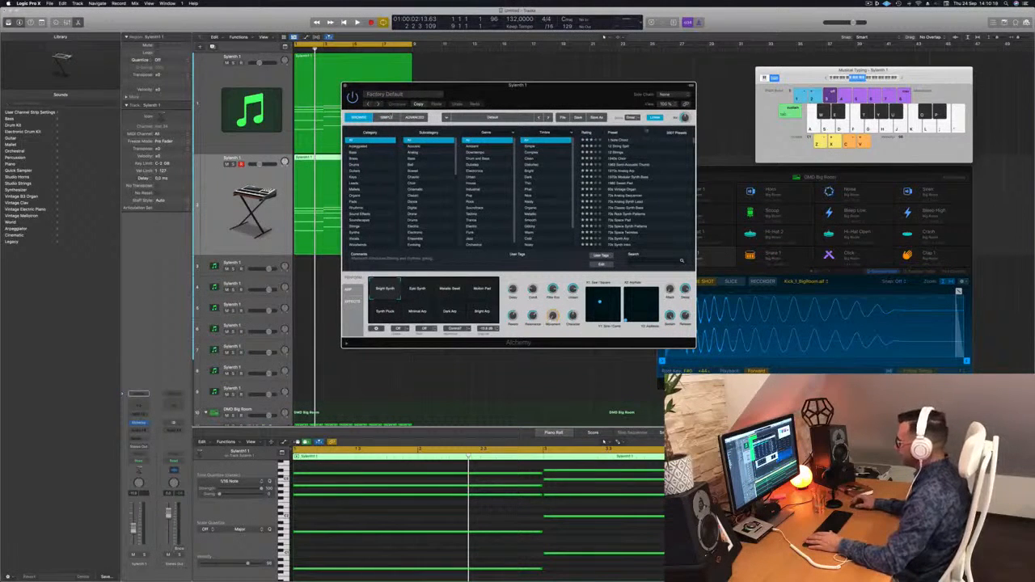
- Audition the Acid Trance Pattern and Acid Etched Bass presets in Alchemy over the playing loop
{"action": "scroll", "coordinate": [645, 188], "scroll_direction": "down", "scroll_amount": 10}
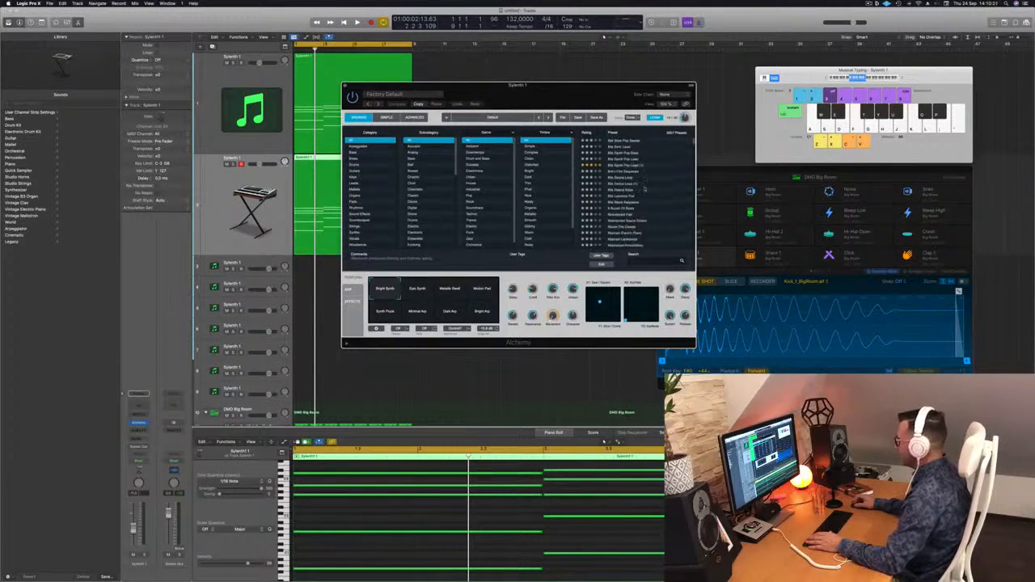
{"action": "scroll", "coordinate": [644, 188], "scroll_direction": "up", "scroll_amount": 3}
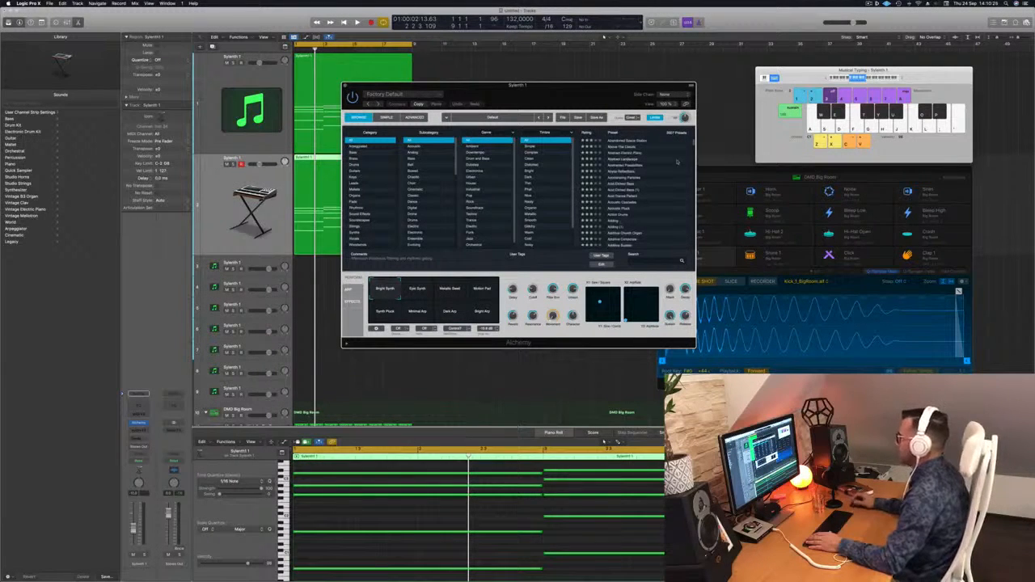
{"action": "left_click", "coordinate": [625, 197]}
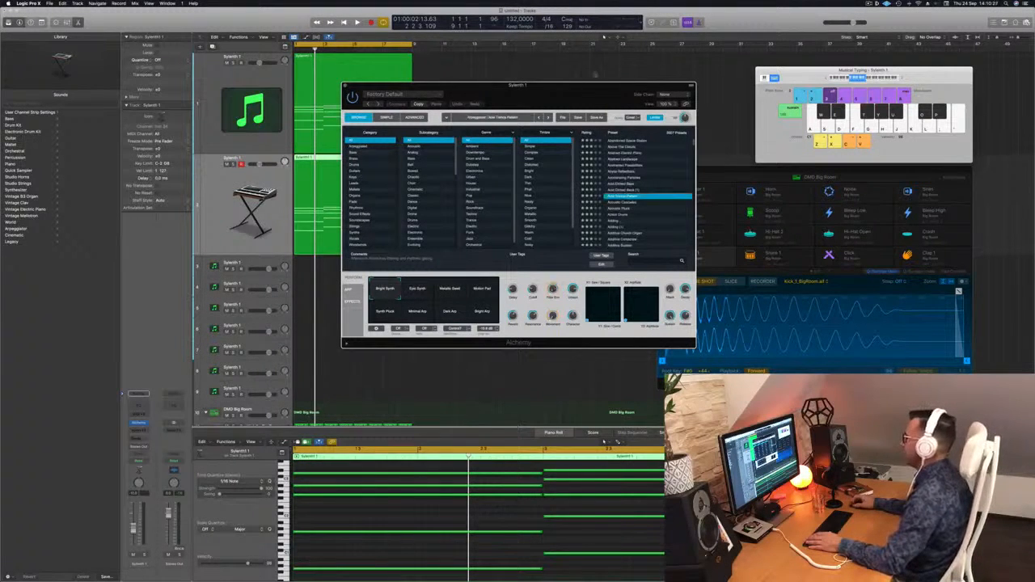
{"action": "left_click_drag", "start_coordinate": [558, 85], "coordinate": [726, 67]}
{"action": "key", "text": "space"}
{"action": "key", "text": "space"}
{"action": "key", "text": "space"}
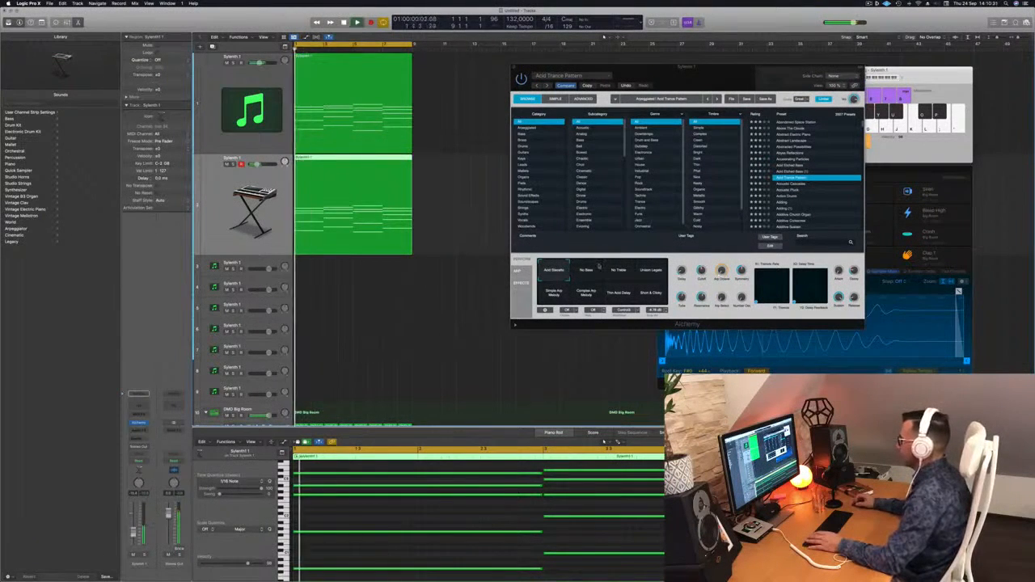
{"action": "left_click", "coordinate": [599, 266]}
{"action": "left_click", "coordinate": [790, 167]}
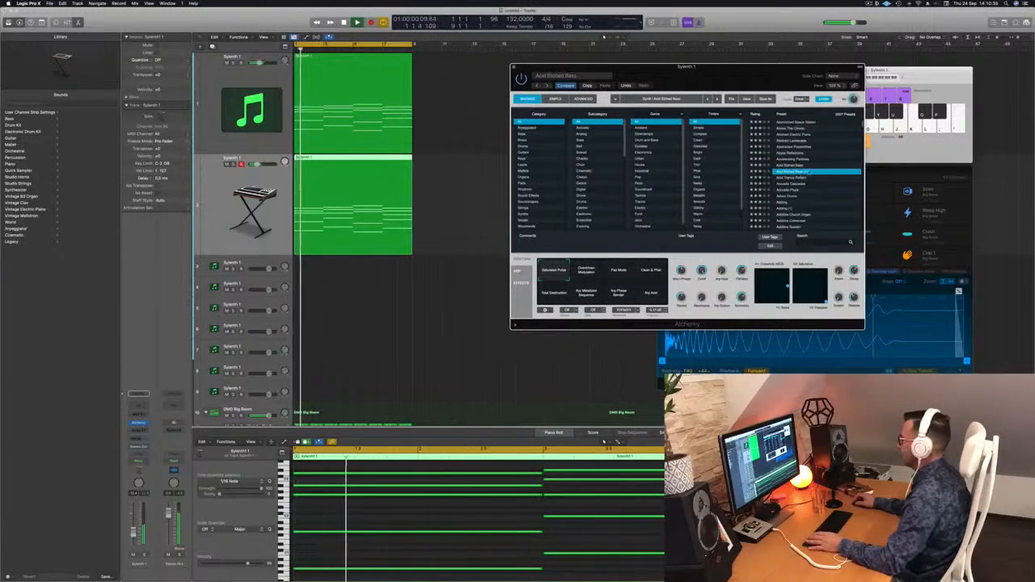
- Filter the Alchemy presets to the Arpeggiated category and look through them with the loop playing
{"action": "left_click", "coordinate": [531, 128]}
{"action": "key", "text": "space"}
{"action": "scroll", "coordinate": [809, 139], "scroll_direction": "up", "scroll_amount": 10}
{"action": "key", "text": "space"}
{"action": "key", "text": "space"}
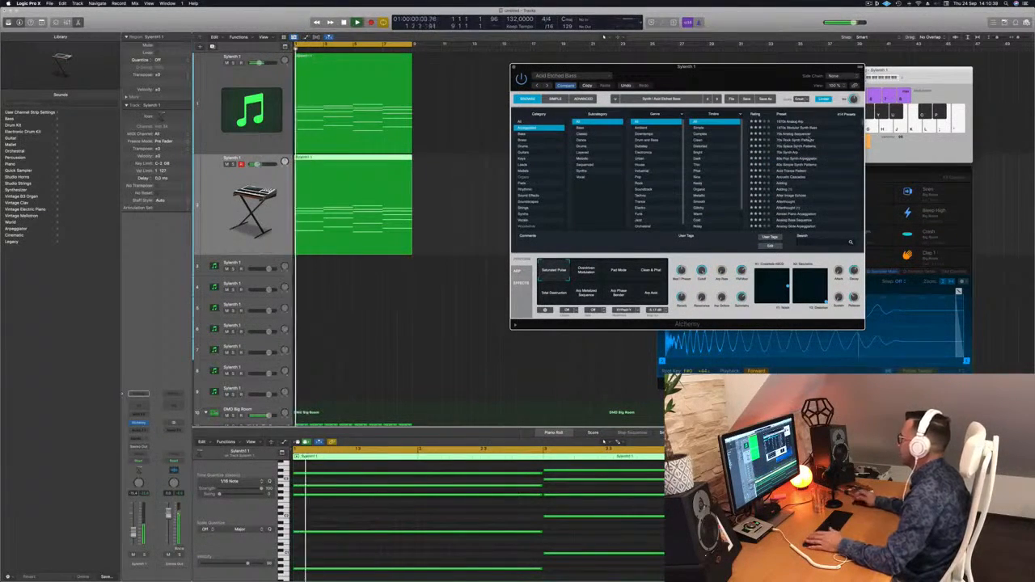
{"action": "scroll", "coordinate": [813, 149], "scroll_direction": "down", "scroll_amount": 3}
{"action": "scroll", "coordinate": [819, 163], "scroll_direction": "down", "scroll_amount": 3}
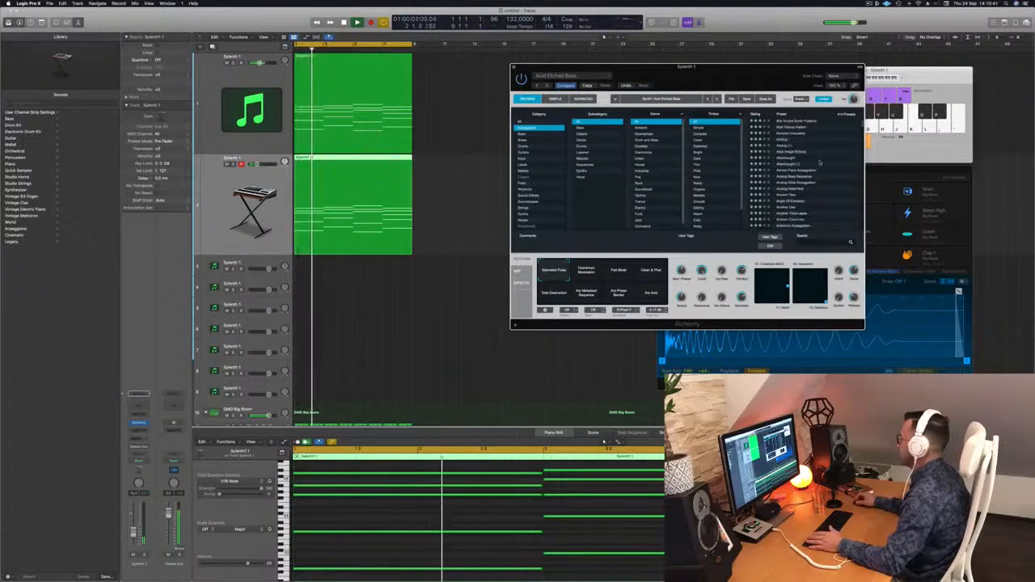
{"action": "key", "text": "space"}
{"action": "key", "text": "space"}
{"action": "key", "text": "space"}
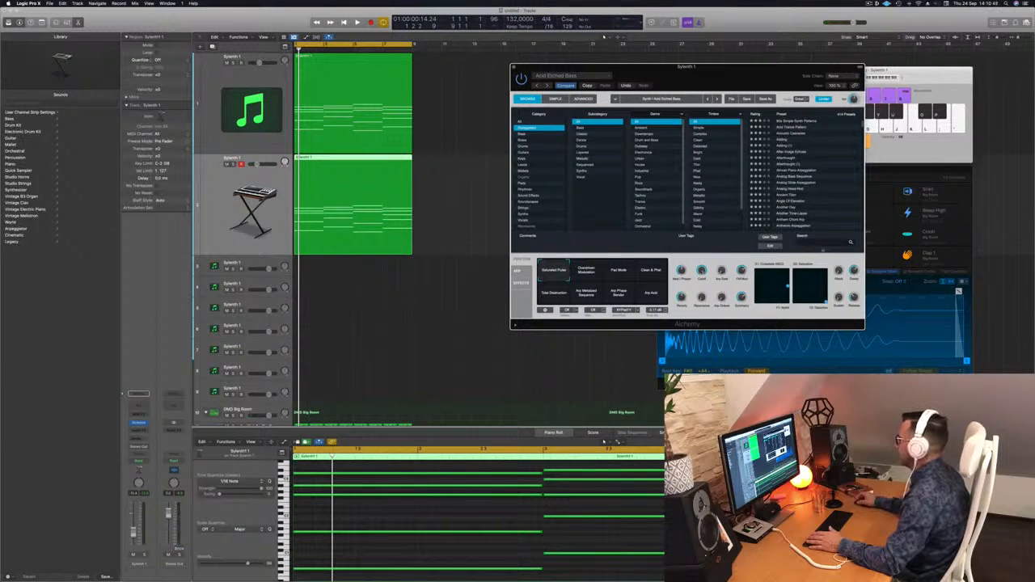
- Search the Arpeggiated presets for "acid" and load Modern Acid Patterns, auditioning it with the loop
{"action": "type", "text": "acid"}
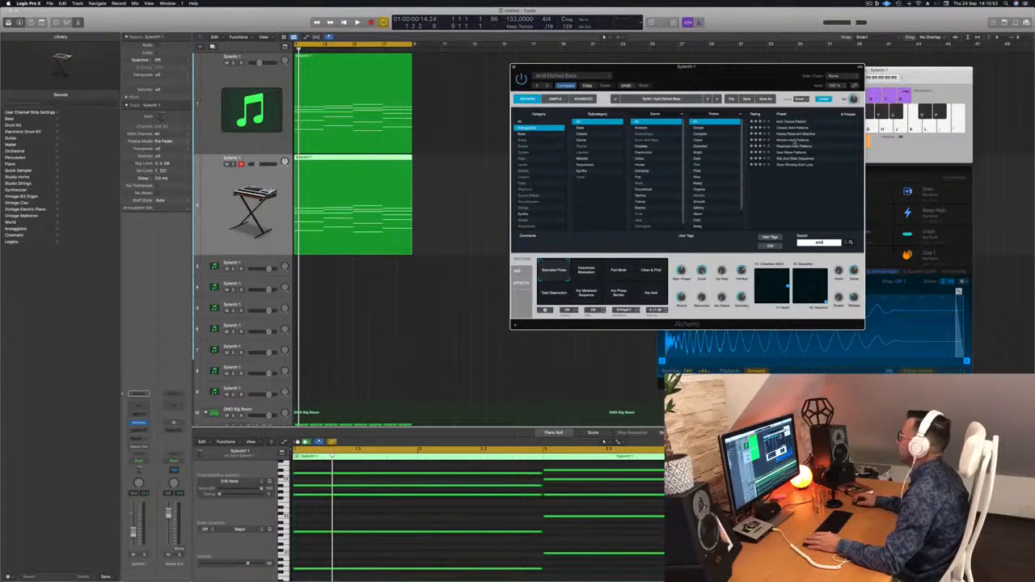
{"action": "left_click", "coordinate": [795, 139]}
{"action": "key", "text": "space"}
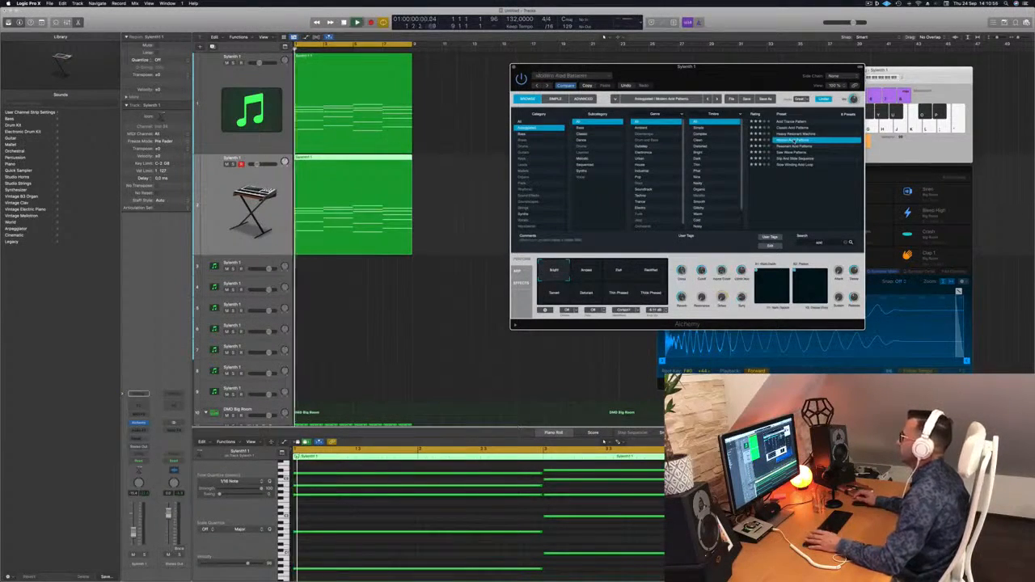
{"action": "key", "text": "space"}
- Delete the upper chord notes from the copied region, keeping only the lowest note of each chord, and play it
{"action": "scroll", "coordinate": [427, 517], "scroll_direction": "left", "scroll_amount": 4}
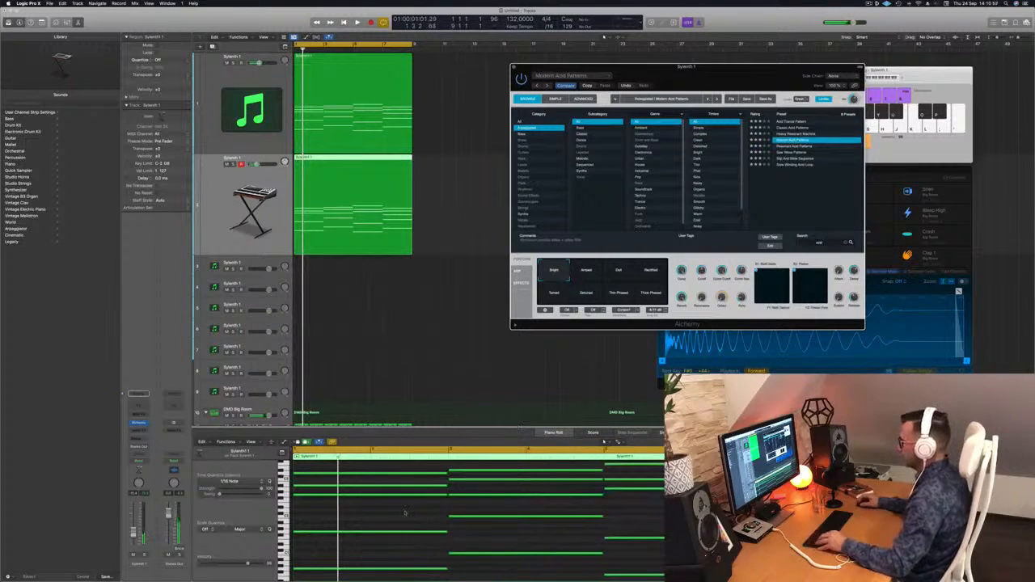
{"action": "scroll", "coordinate": [405, 513], "scroll_direction": "down", "scroll_amount": 2}
{"action": "left_click_drag", "start_coordinate": [404, 474], "coordinate": [665, 540]}
{"action": "key", "text": "Delete"}
{"action": "key", "text": "space"}
{"action": "key", "text": "space"}
- Transpose all remaining notes of the copied region up one octave overall
{"action": "key", "text": "super+a"}
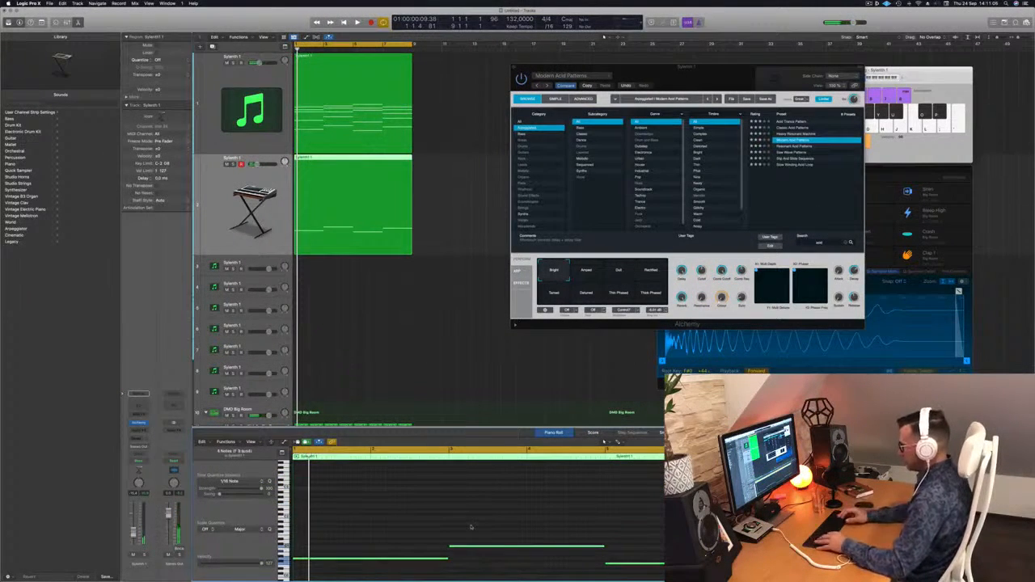
{"action": "key", "text": "shift+alt+Up"}
{"action": "key", "text": "shift+alt+Up"}
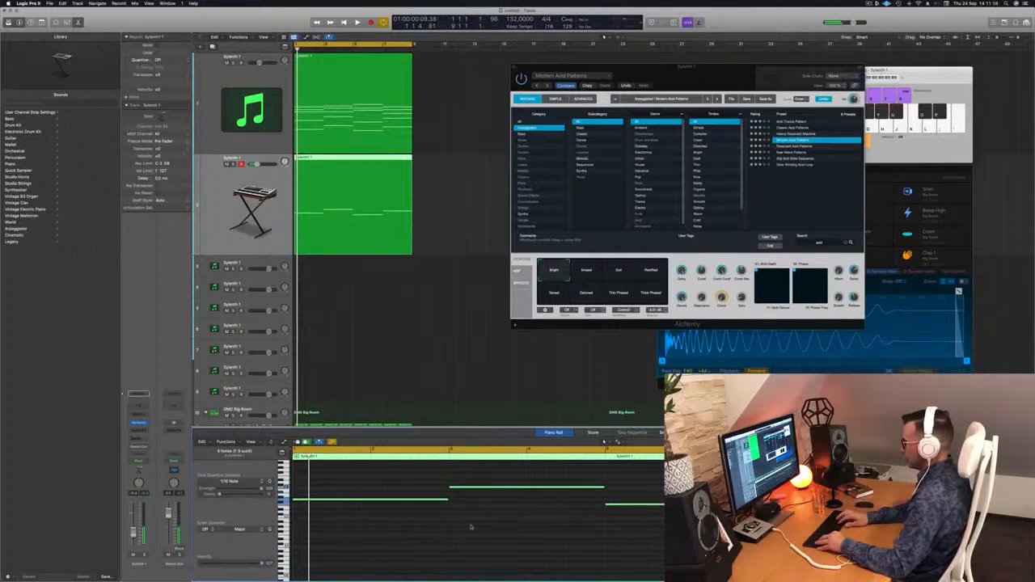
{"action": "key", "text": "shift+alt+Down"}
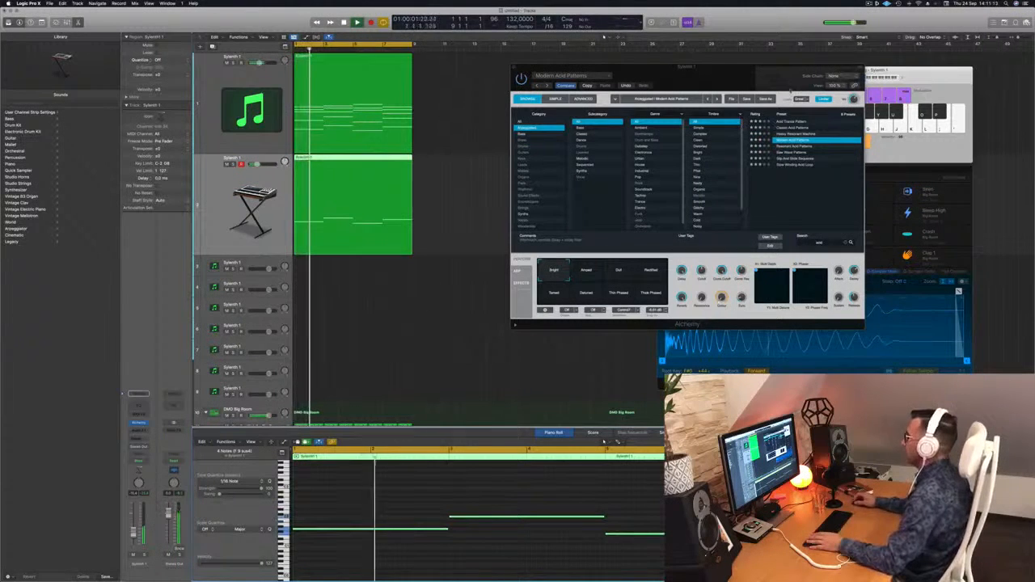
- Audition the other acid arpeggio presets in Alchemy during playback and settle on Classic Acid Patterns
{"action": "left_click_drag", "start_coordinate": [780, 78], "coordinate": [758, 73]}
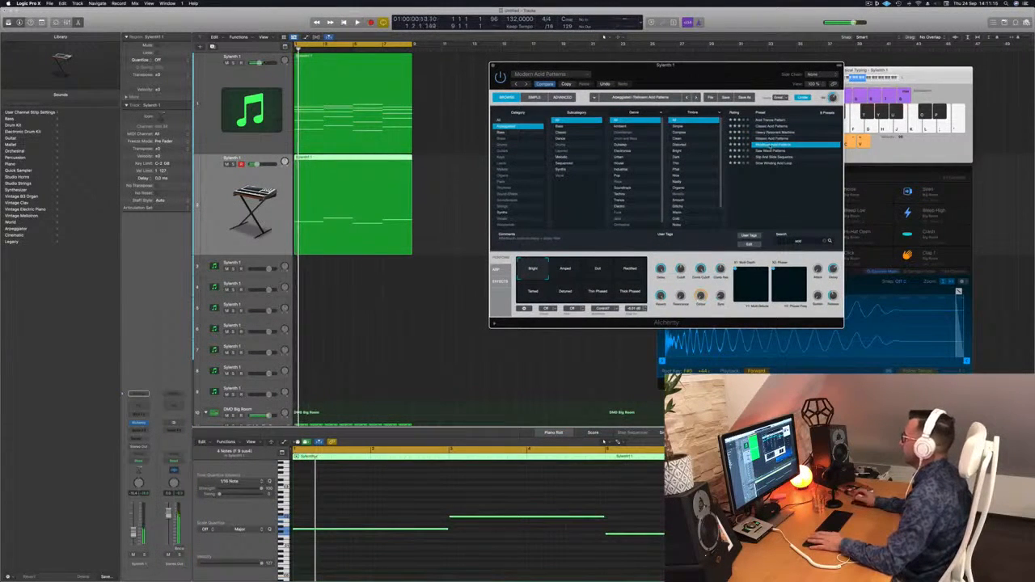
{"action": "key", "text": "space"}
{"action": "left_click", "coordinate": [772, 152]}
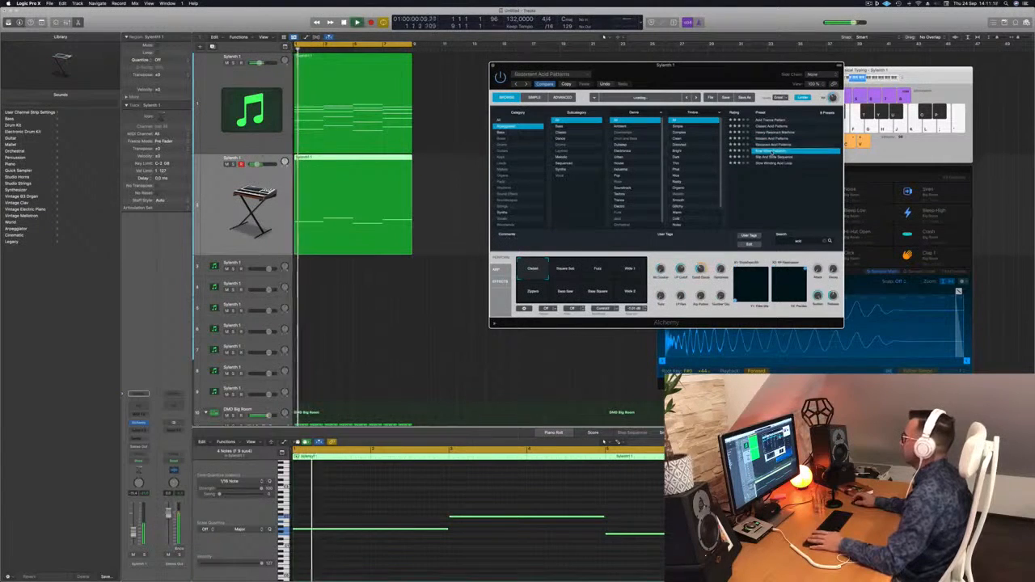
{"action": "left_click", "coordinate": [775, 158]}
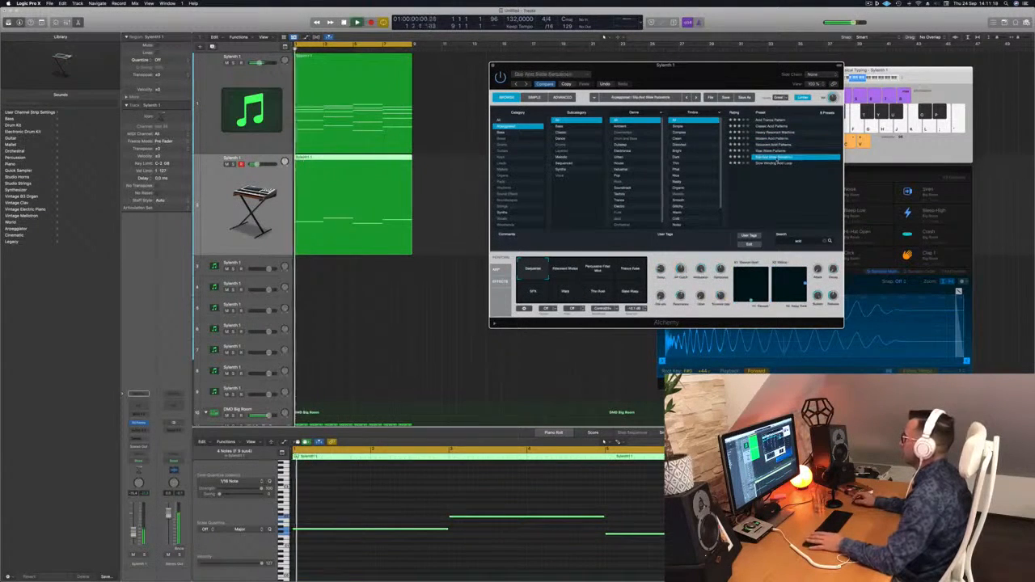
{"action": "left_click", "coordinate": [775, 163]}
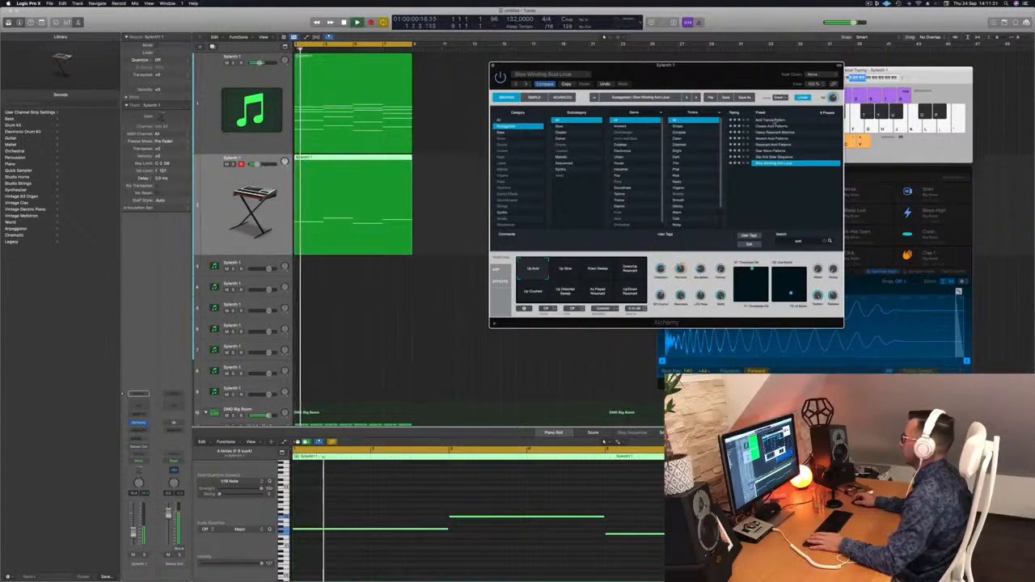
{"action": "left_click", "coordinate": [773, 120]}
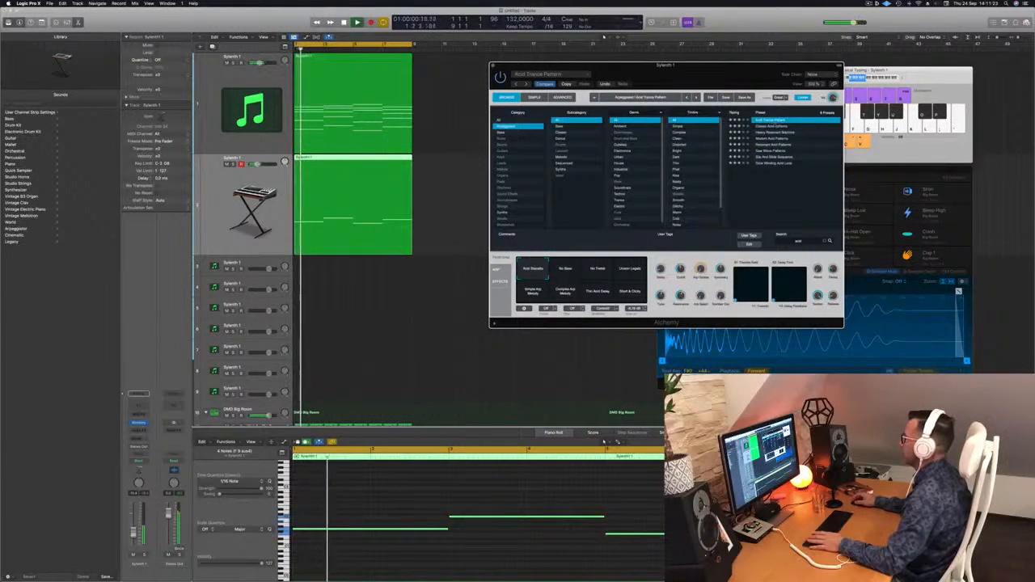
{"action": "left_click", "coordinate": [773, 126]}
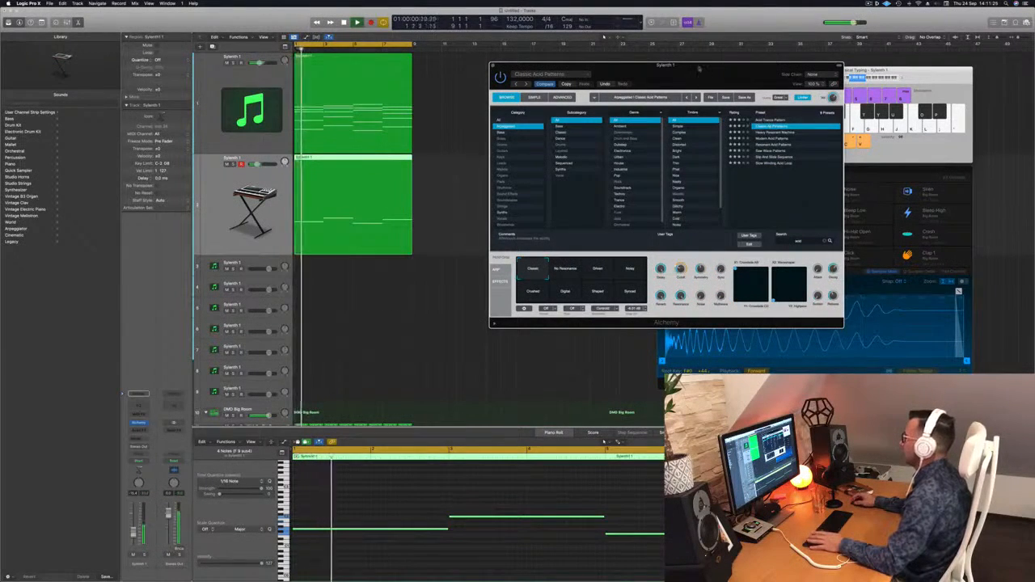
{"action": "left_click_drag", "start_coordinate": [699, 69], "coordinate": [751, 69]}
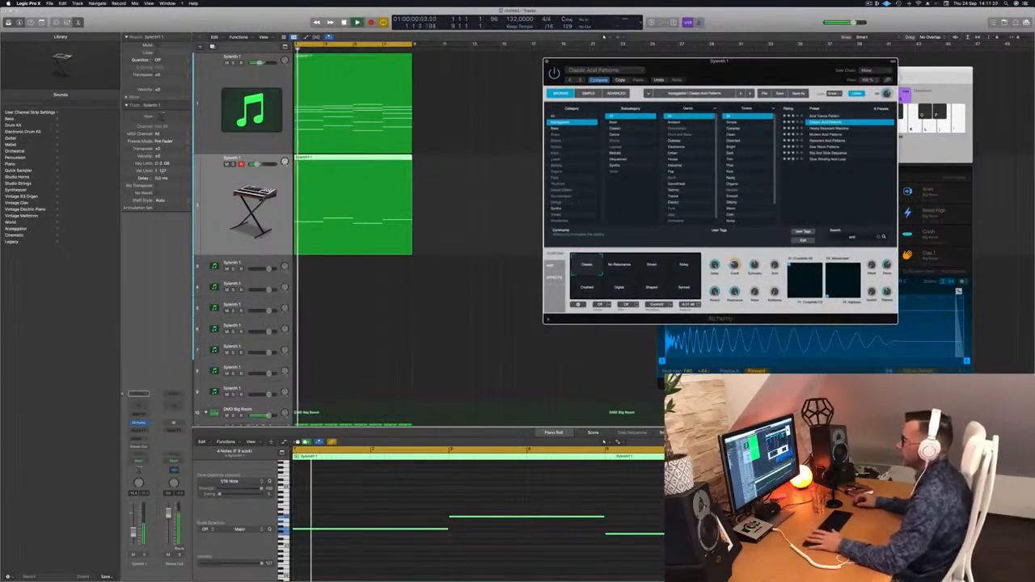
{"action": "left_click", "coordinate": [603, 442]}
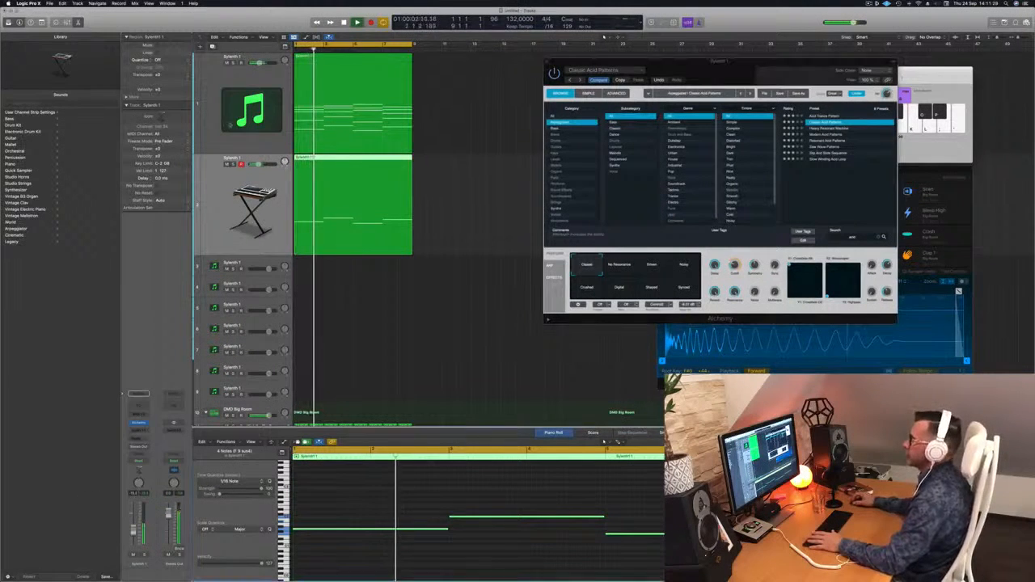
- Add a Channel EQ to the first Sylenth1 chord track and enable its low-cut band
{"action": "left_click", "coordinate": [264, 76]}
{"action": "key", "text": "Return"}
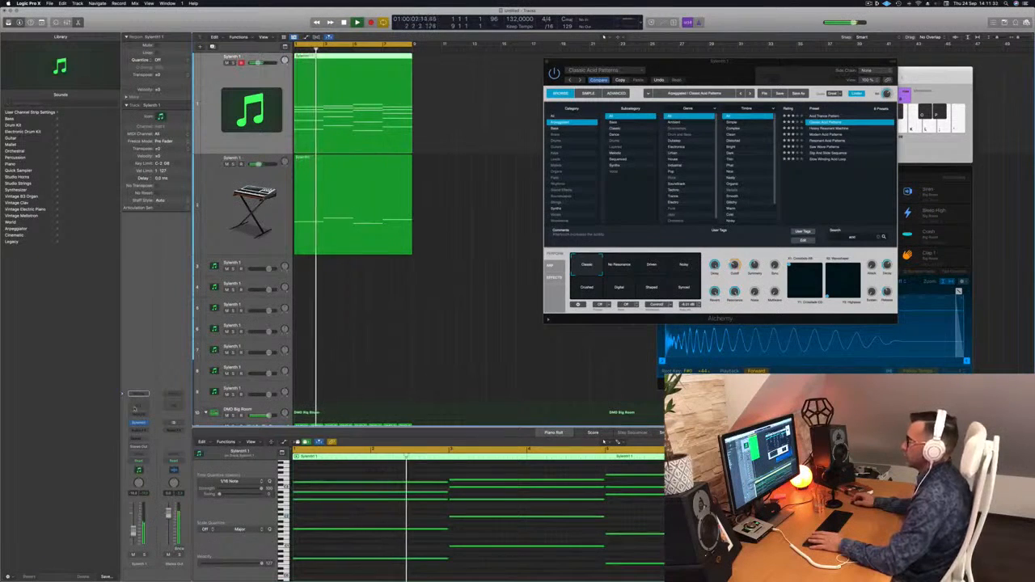
{"action": "left_click", "coordinate": [135, 409]}
{"action": "left_click", "coordinate": [356, 120]}
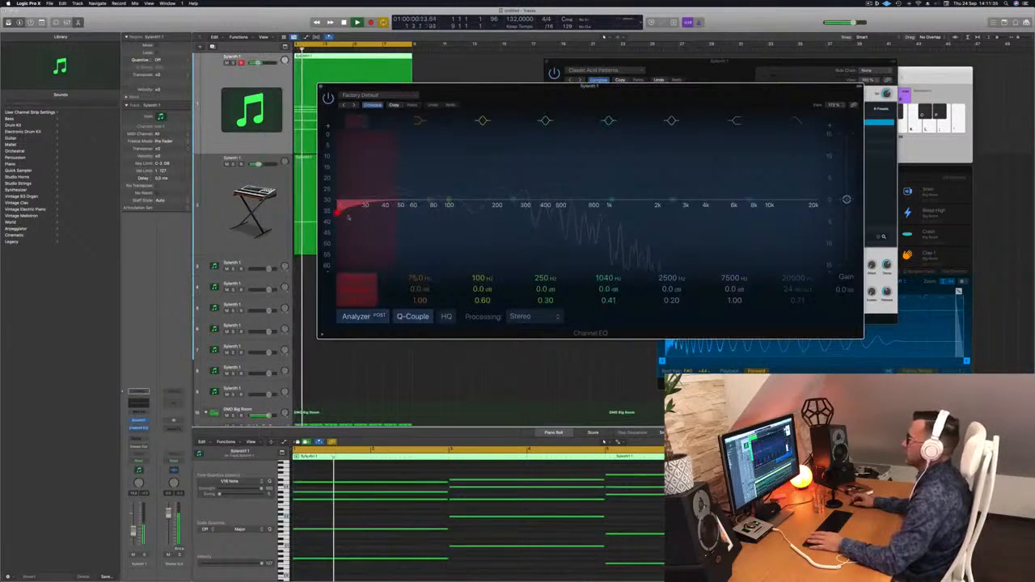
- Set the chord track's low cut to 76 Hz at 12 dB/Oct and lower the third EQ band by 3 dB at 107 Hz
{"action": "left_click_drag", "start_coordinate": [337, 210], "coordinate": [454, 212]}
{"action": "left_click", "coordinate": [412, 192]}
{"action": "left_click_drag", "start_coordinate": [402, 212], "coordinate": [430, 212]}
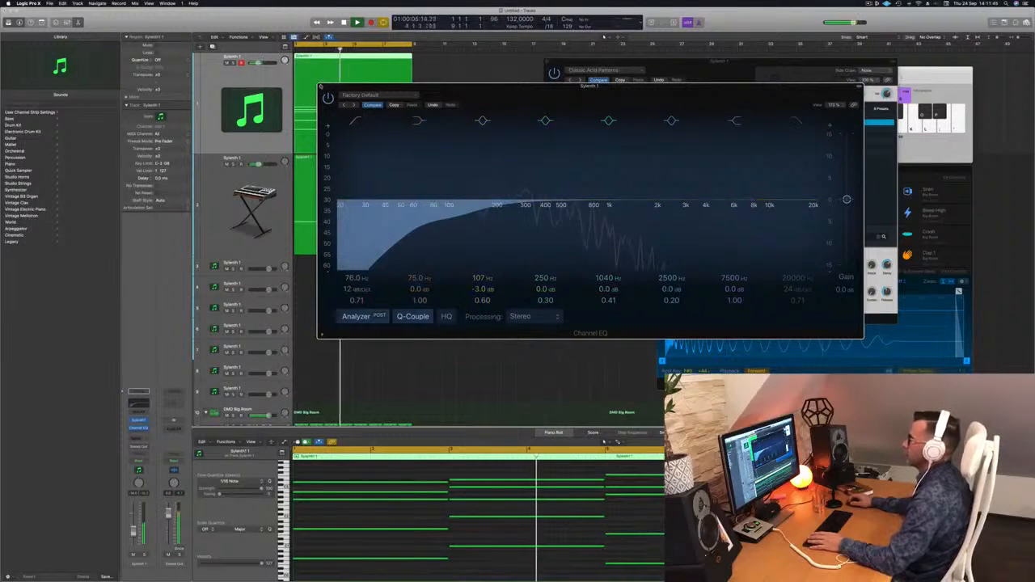
- Close the chord track's Channel EQ window, select the Alchemy arpeggio track, and play the two layers together
{"action": "left_click", "coordinate": [321, 86]}
{"action": "key", "text": "space"}
{"action": "key", "text": "space"}
{"action": "left_click", "coordinate": [240, 178]}
{"action": "key", "text": "space"}
{"action": "key", "text": "space"}
{"action": "key", "text": "space"}
{"action": "key", "text": "space"}
{"action": "left_click_drag", "start_coordinate": [728, 62], "coordinate": [674, 71]}
{"action": "key", "text": "space"}
{"action": "key", "text": "space"}
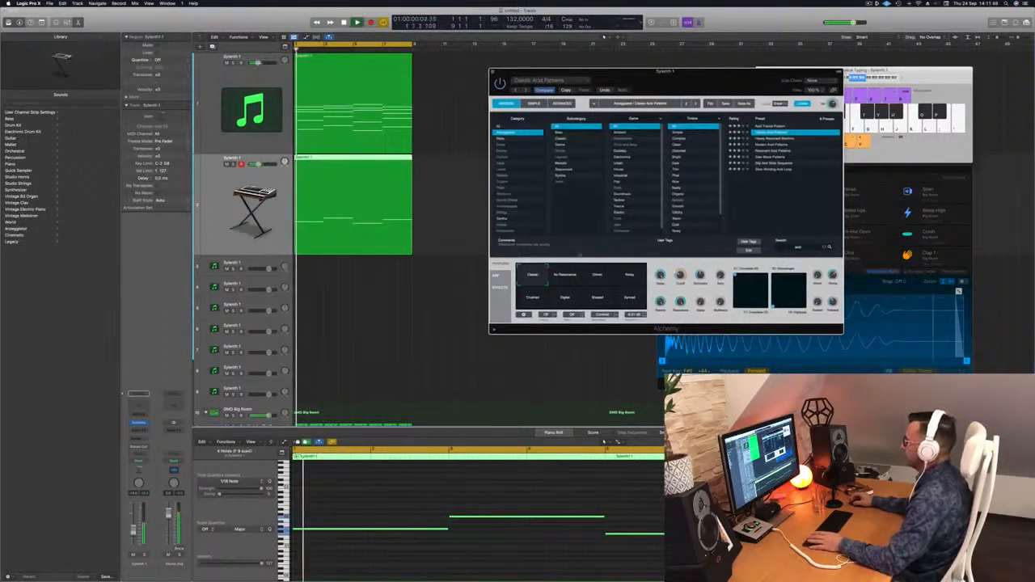
- Audition Alchemy's performance variations during playback, settle on No Resonance, and lower the arpeggio track's volume slightly
{"action": "left_click", "coordinate": [570, 279]}
{"action": "key", "text": "space"}
{"action": "key", "text": "space"}
{"action": "left_click", "coordinate": [134, 529]}
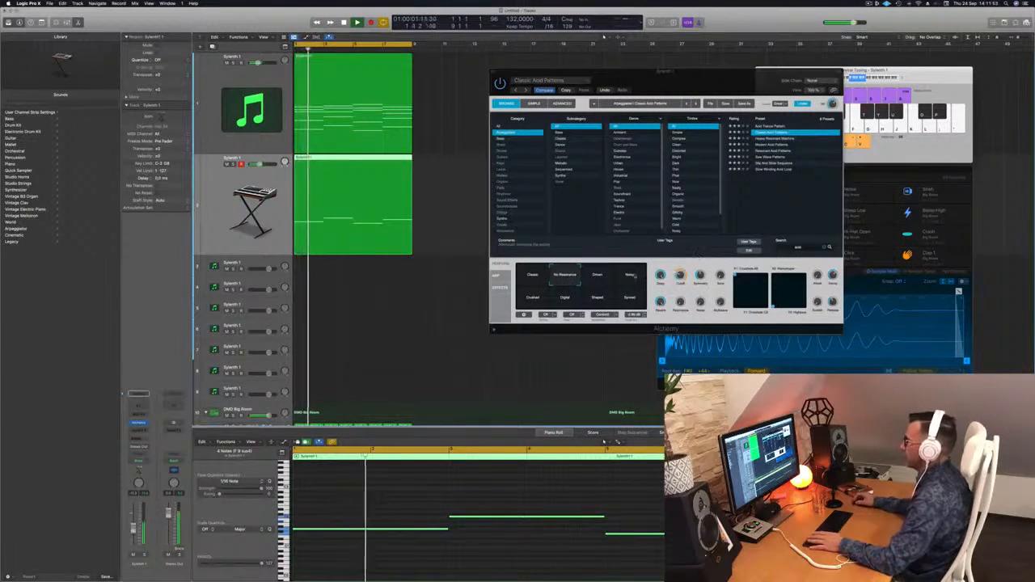
{"action": "left_click", "coordinate": [599, 279]}
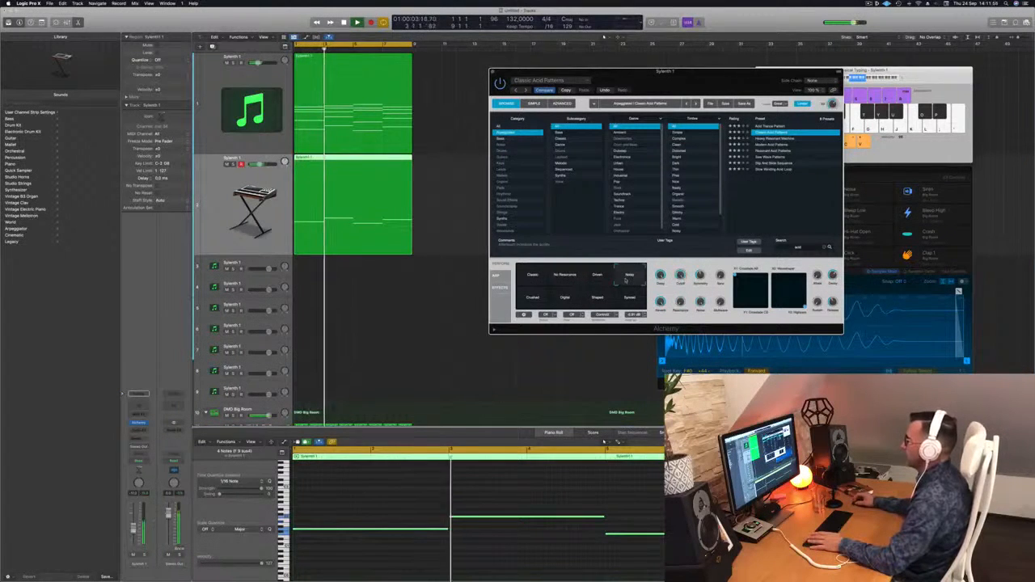
{"action": "left_click", "coordinate": [558, 299]}
{"action": "left_click_drag", "start_coordinate": [558, 299], "coordinate": [597, 279]}
{"action": "left_click", "coordinate": [558, 277]}
{"action": "key", "text": "space"}
{"action": "key", "text": "space"}
{"action": "key", "text": "space"}
{"action": "key", "text": "space"}
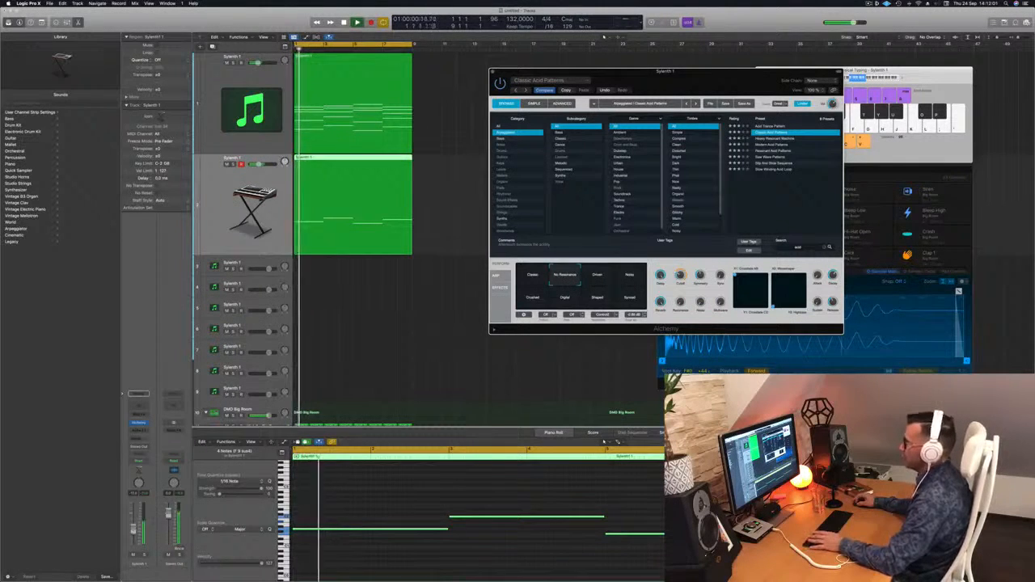
{"action": "left_click_drag", "start_coordinate": [133, 528], "coordinate": [134, 530]}
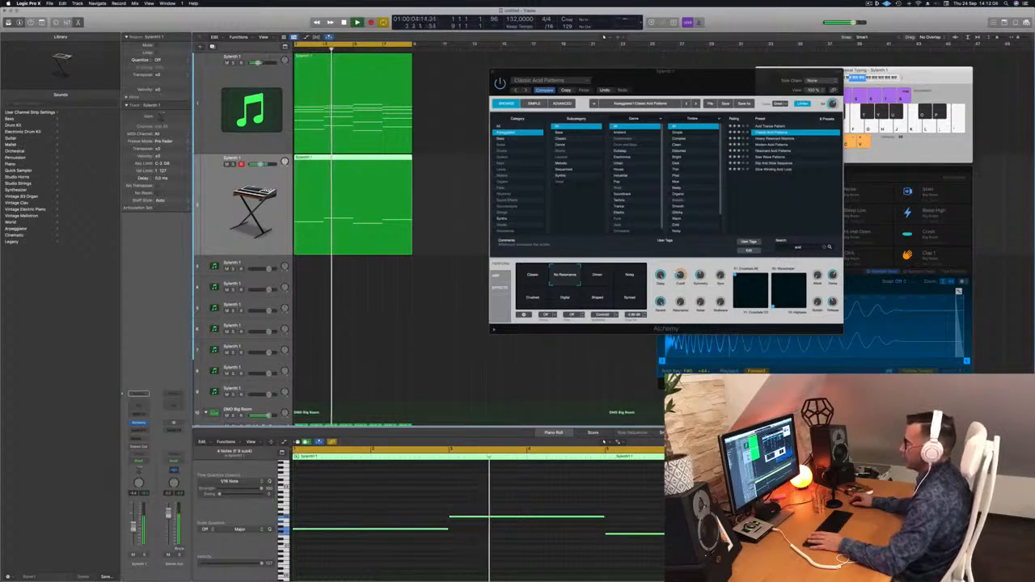
- Add a Channel EQ to the Alchemy arpeggio track
{"action": "key", "text": "space"}
{"action": "key", "text": "space"}
{"action": "left_click", "coordinate": [142, 404]}
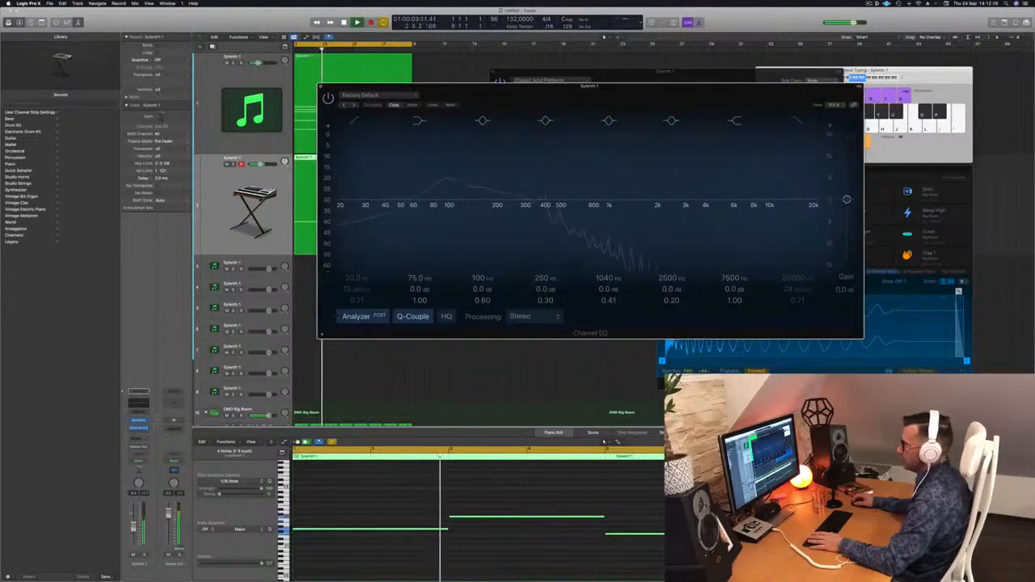
- Insert a stereo Compressor on the arpeggio track and set its side chain to Kick 1 - Big Room (Inst 9)
{"action": "left_click", "coordinate": [138, 428]}
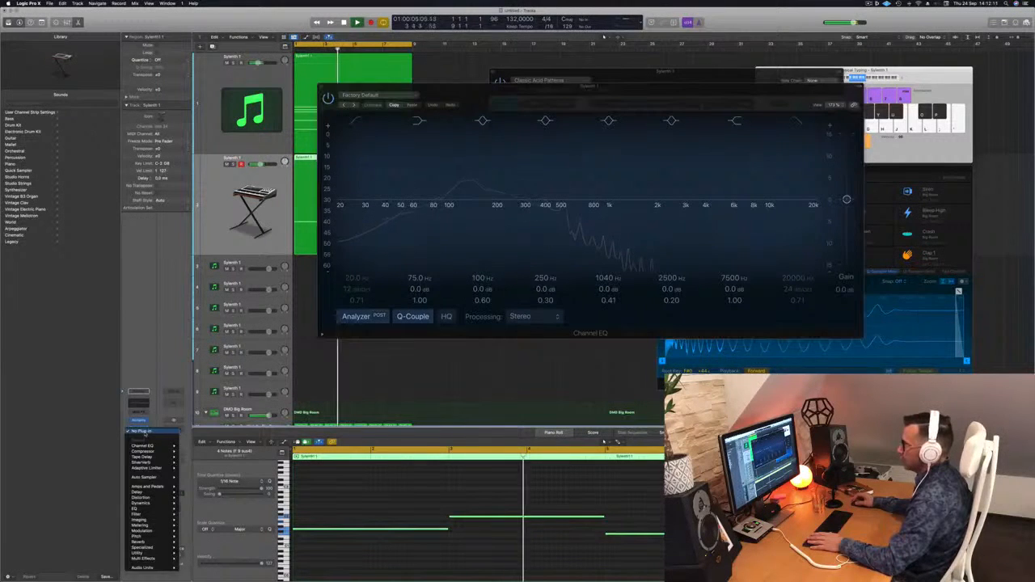
{"action": "mouse_move", "coordinate": [162, 450]}
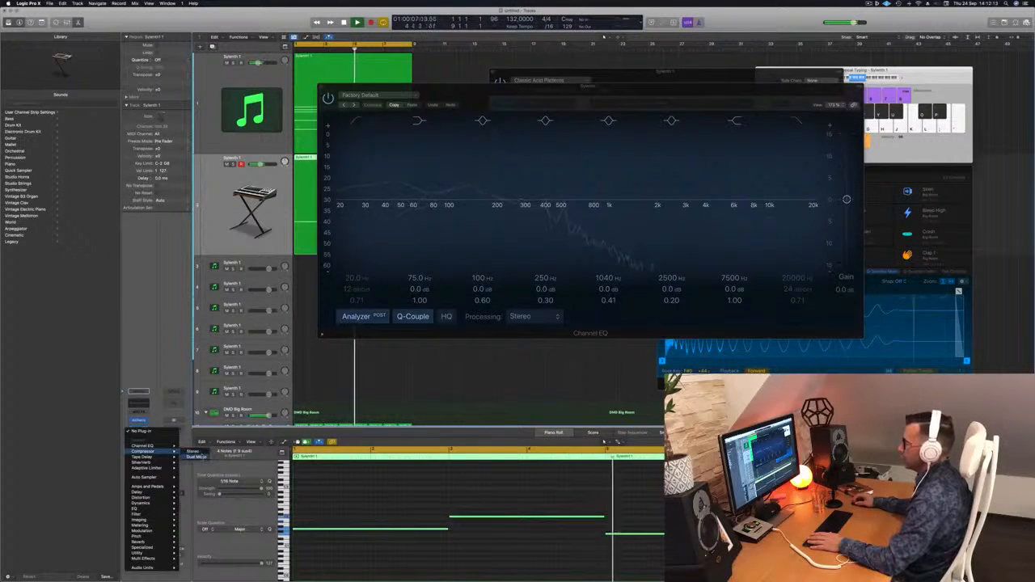
{"action": "left_click", "coordinate": [194, 451]}
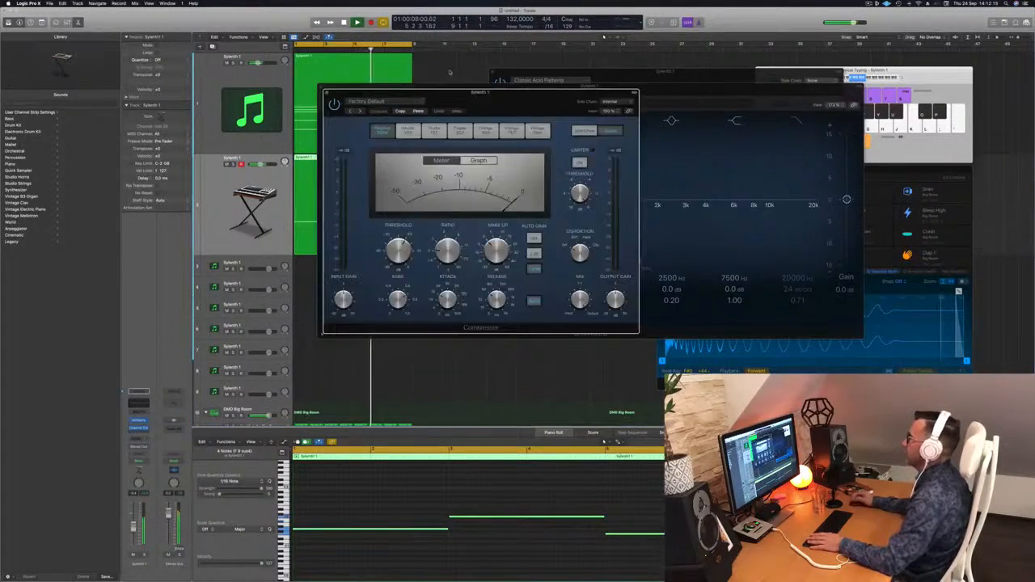
{"action": "left_click", "coordinate": [623, 103]}
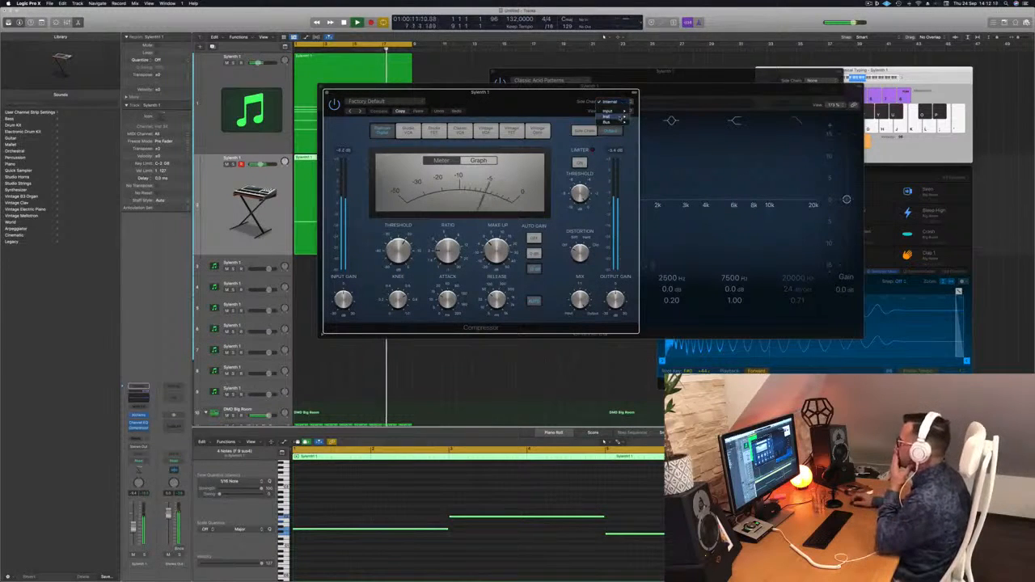
{"action": "mouse_move", "coordinate": [621, 117]}
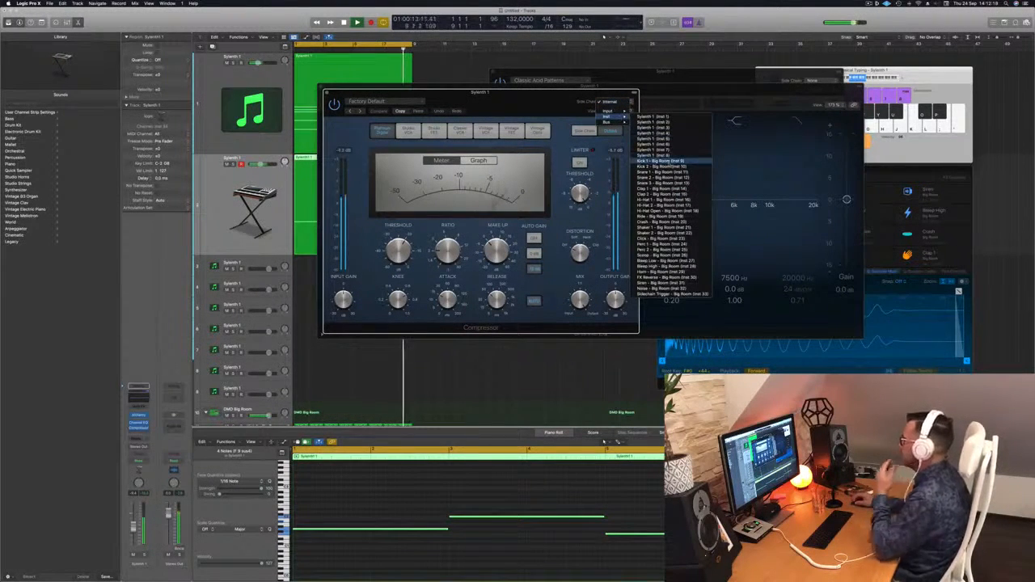
{"action": "left_click", "coordinate": [662, 161]}
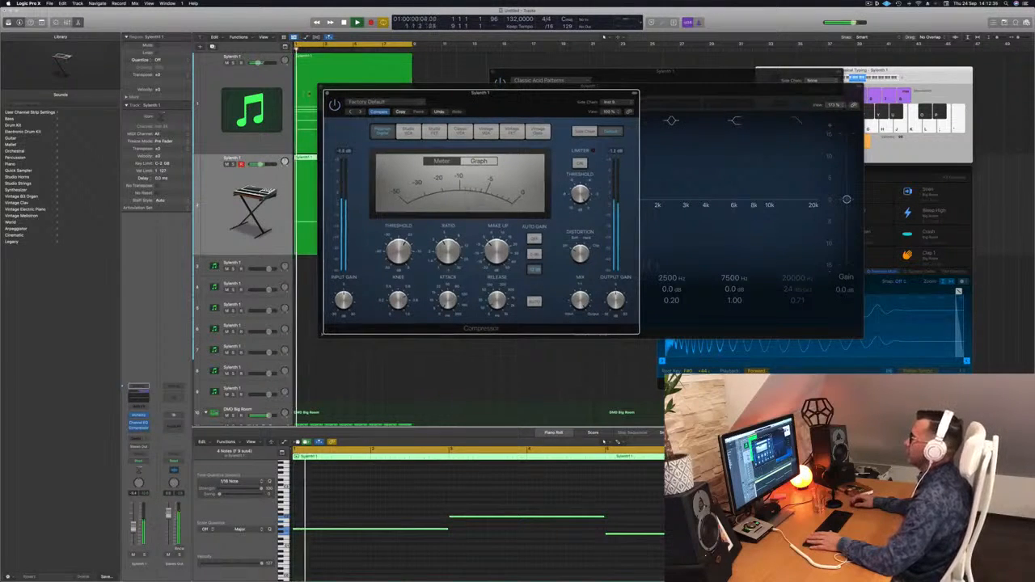
- Close the Compressor and EQ windows, fine-tune Alchemy's Cutoff during playback, and close Alchemy
{"action": "left_click", "coordinate": [327, 93]}
{"action": "left_click_drag", "start_coordinate": [328, 90], "coordinate": [356, 101]}
{"action": "left_click", "coordinate": [350, 98]}
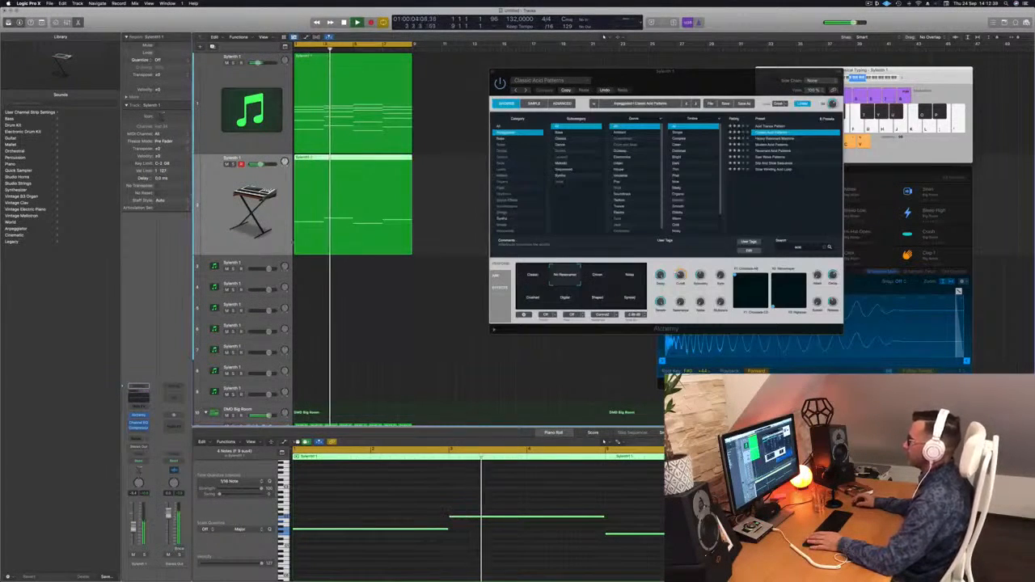
{"action": "left_click_drag", "start_coordinate": [681, 276], "coordinate": [680, 273]}
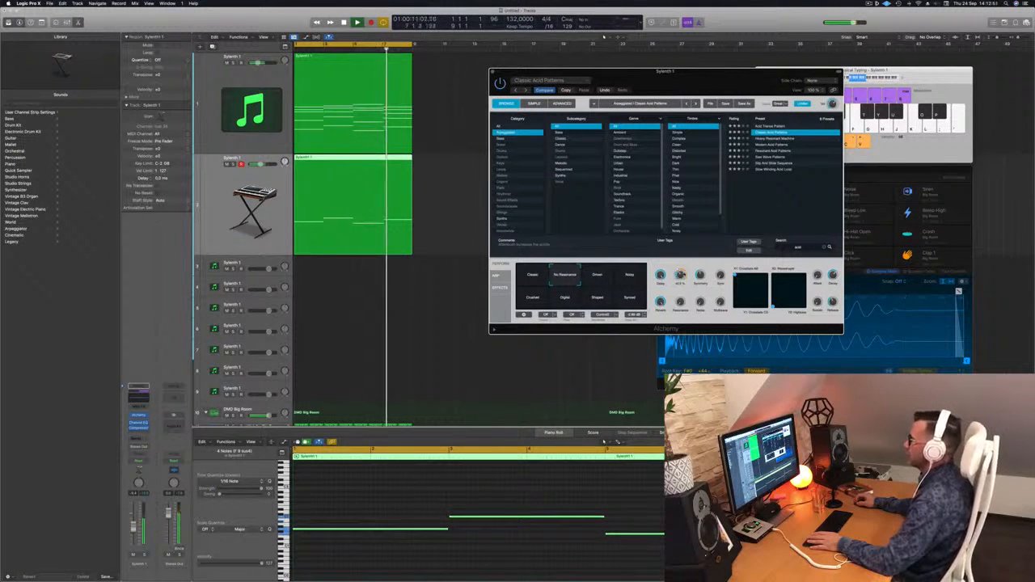
{"action": "key", "text": "space"}
{"action": "left_click_drag", "start_coordinate": [669, 72], "coordinate": [642, 70]}
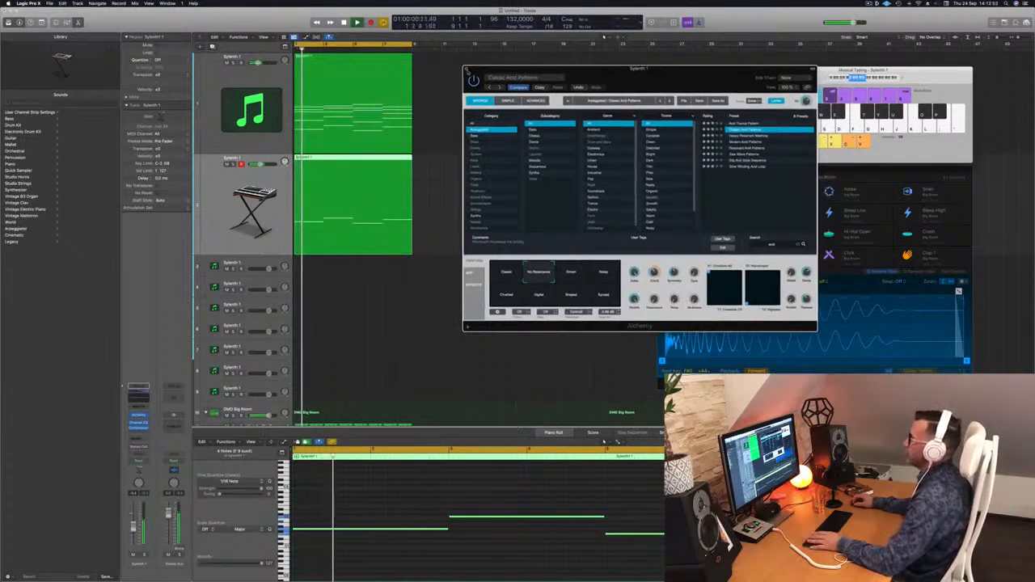
{"action": "left_click", "coordinate": [466, 68]}
- Copy the chord region from the first Sylenth1 track to the empty third Sylenth1 track
{"action": "scroll", "coordinate": [466, 231], "scroll_direction": "down", "scroll_amount": 4}
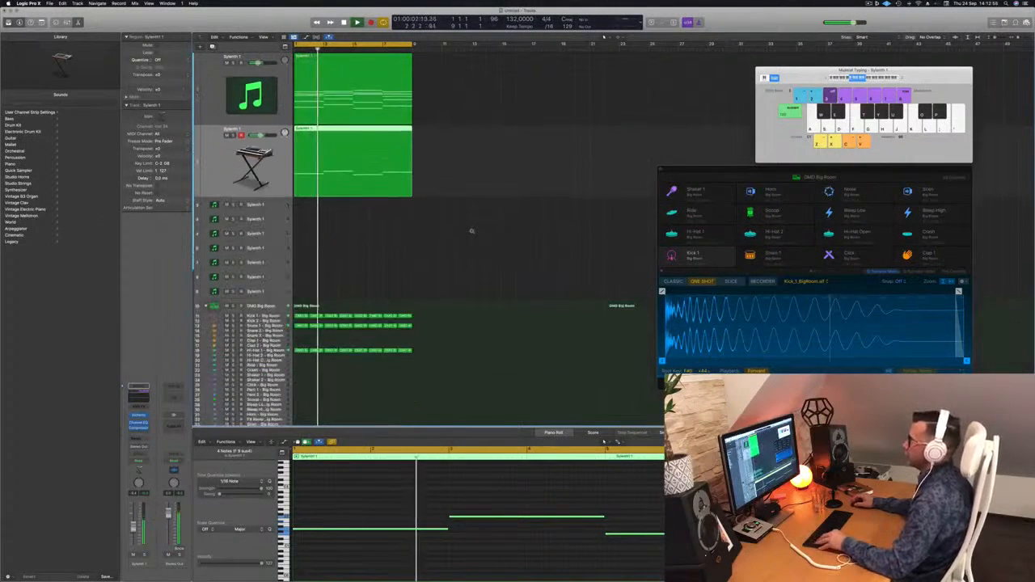
{"action": "left_click", "coordinate": [525, 118]}
{"action": "left_click", "coordinate": [326, 62]}
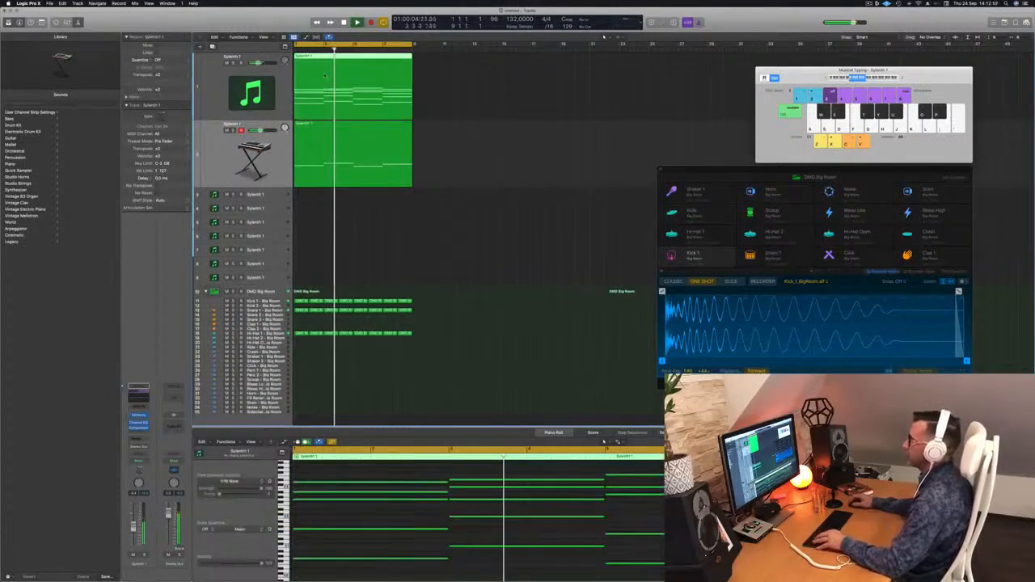
{"action": "key", "text": "space"}
{"action": "left_click_drag", "start_coordinate": [326, 62], "coordinate": [319, 196]}
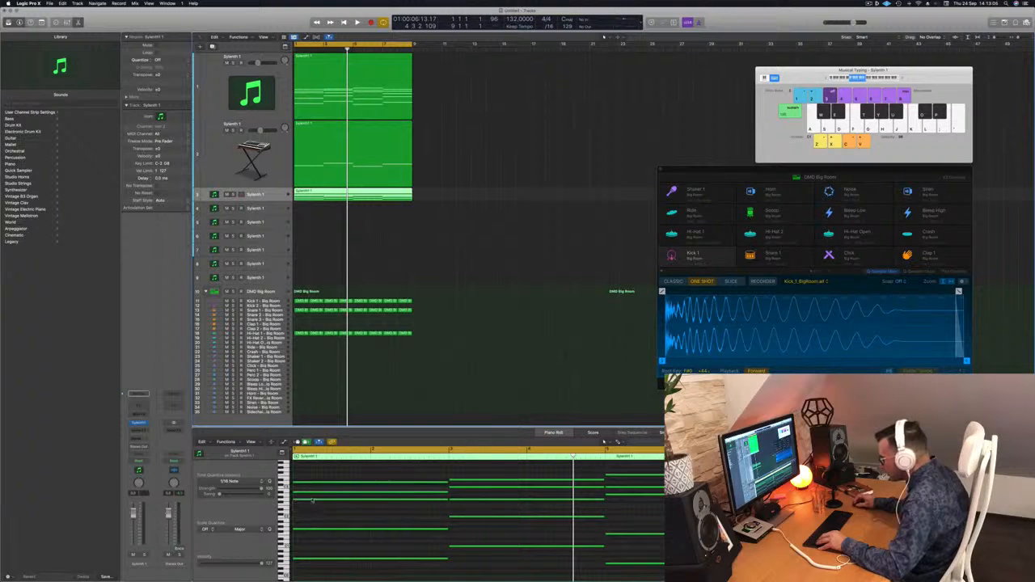
{"action": "key", "text": "space"}
- Select all notes in the copied region and shorten them to stabs about a sixteenth note long
{"action": "scroll", "coordinate": [390, 523], "scroll_direction": "down", "scroll_amount": 3}
{"action": "left_click_drag", "start_coordinate": [364, 469], "coordinate": [679, 571]}
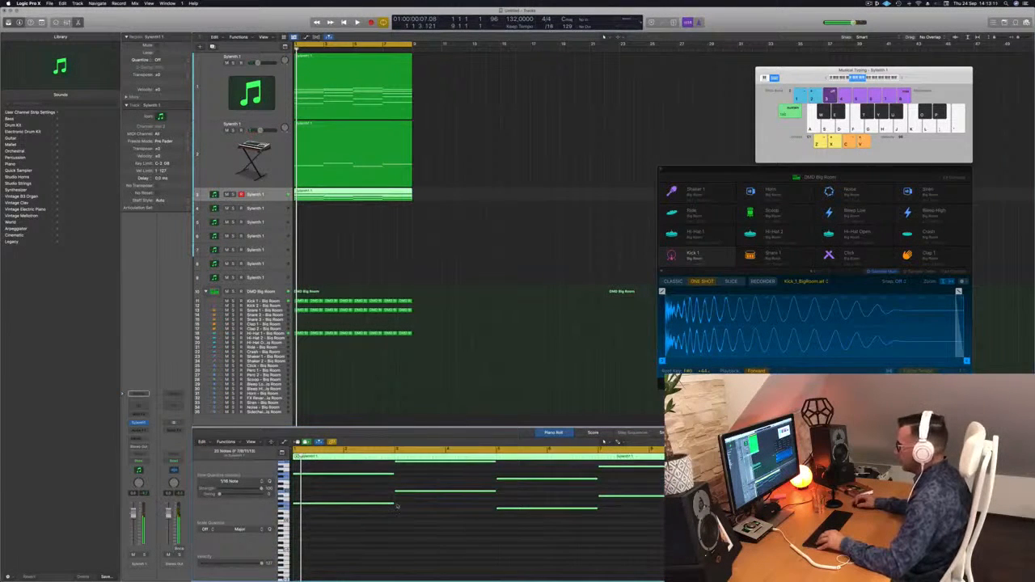
{"action": "left_click_drag", "start_coordinate": [394, 504], "coordinate": [305, 504]}
{"action": "scroll", "coordinate": [338, 508], "scroll_direction": "up", "scroll_amount": 3}
{"action": "scroll", "coordinate": [343, 507], "scroll_direction": "up", "scroll_amount": 2}
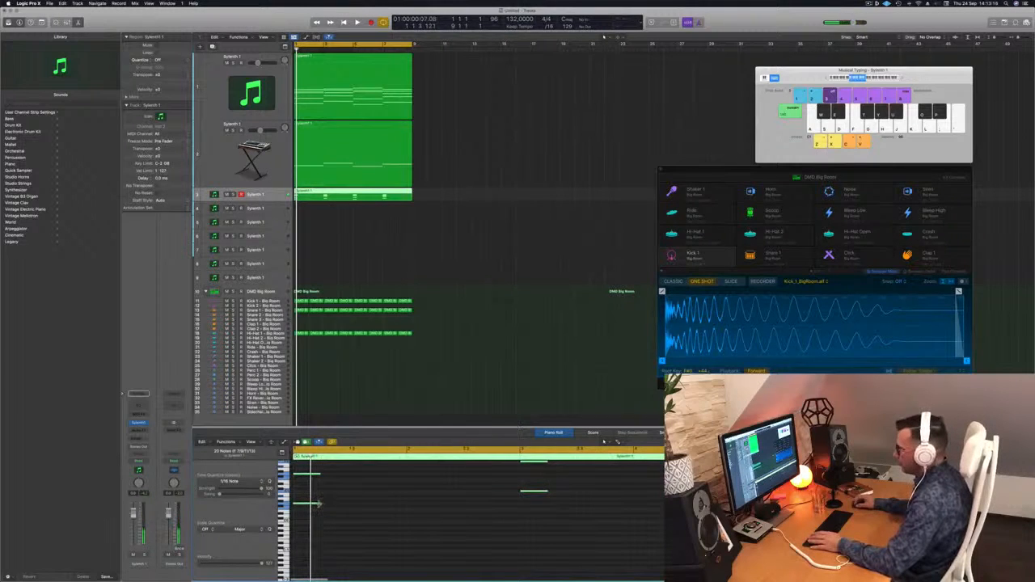
{"action": "left_click_drag", "start_coordinate": [321, 506], "coordinate": [303, 507]}
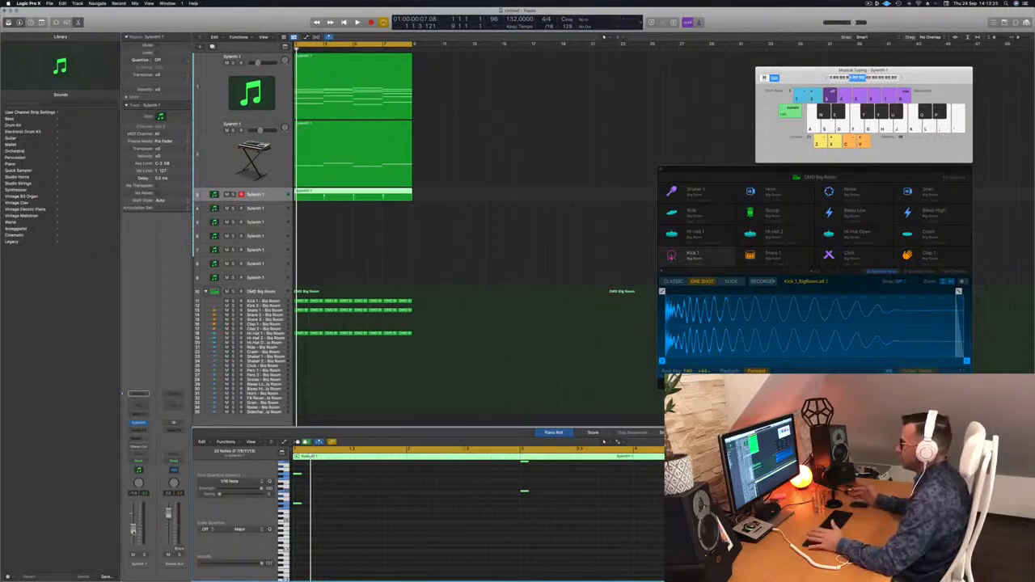
- Open Sylenth1 on the third track and load a different sound bank from its Factory bank list
{"action": "key", "text": "space"}
{"action": "left_click", "coordinate": [281, 194]}
{"action": "left_click", "coordinate": [139, 424]}
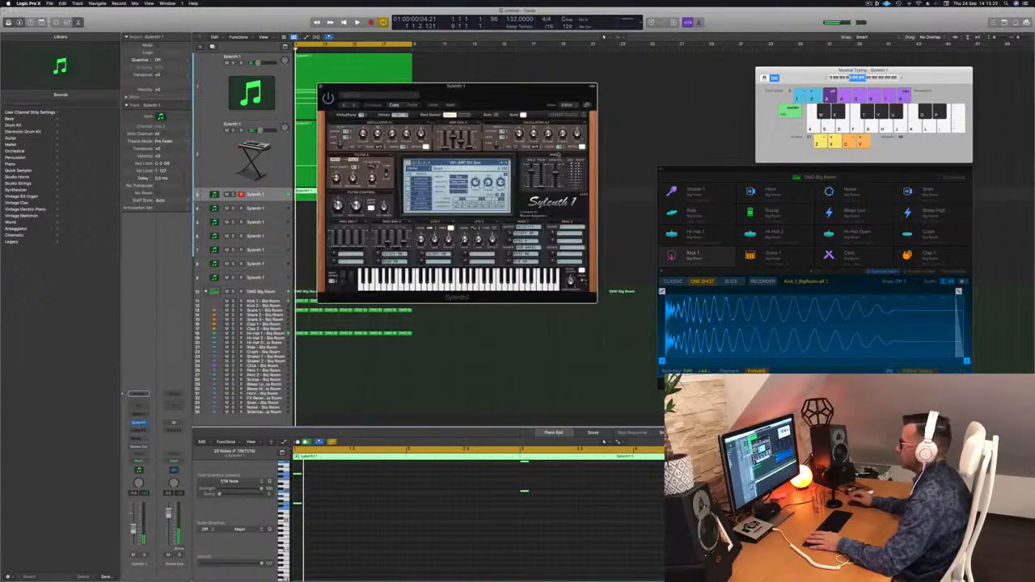
{"action": "left_click_drag", "start_coordinate": [494, 103], "coordinate": [517, 101]}
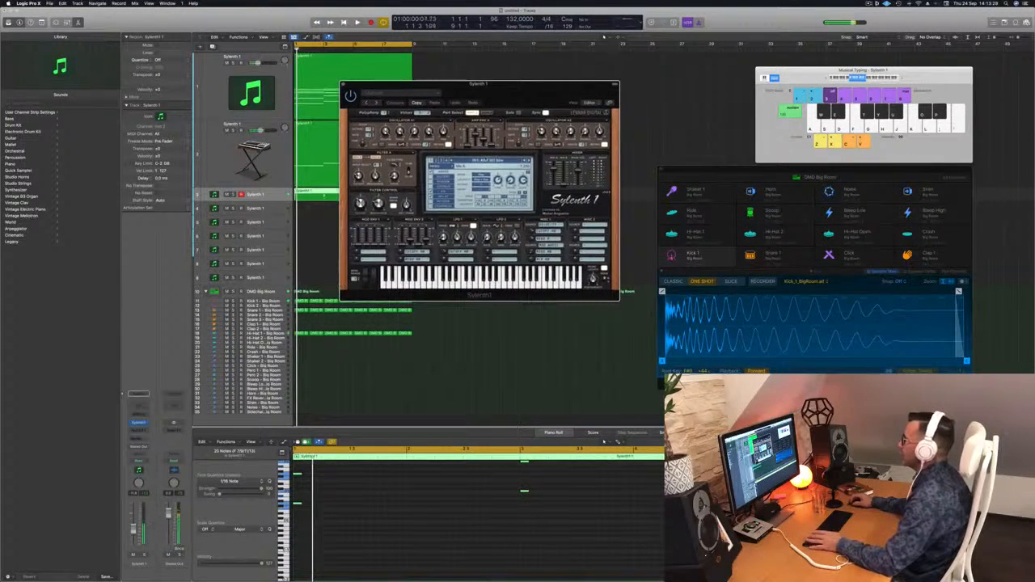
{"action": "left_click", "coordinate": [483, 161]}
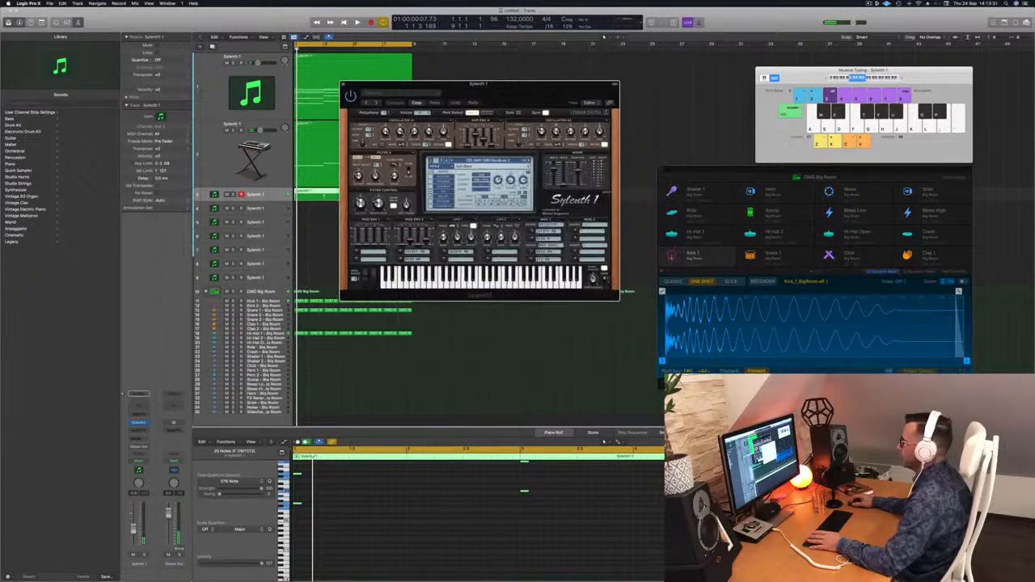
{"action": "left_click", "coordinate": [436, 167]}
{"action": "mouse_move", "coordinate": [446, 178]}
{"action": "mouse_move", "coordinate": [503, 182]}
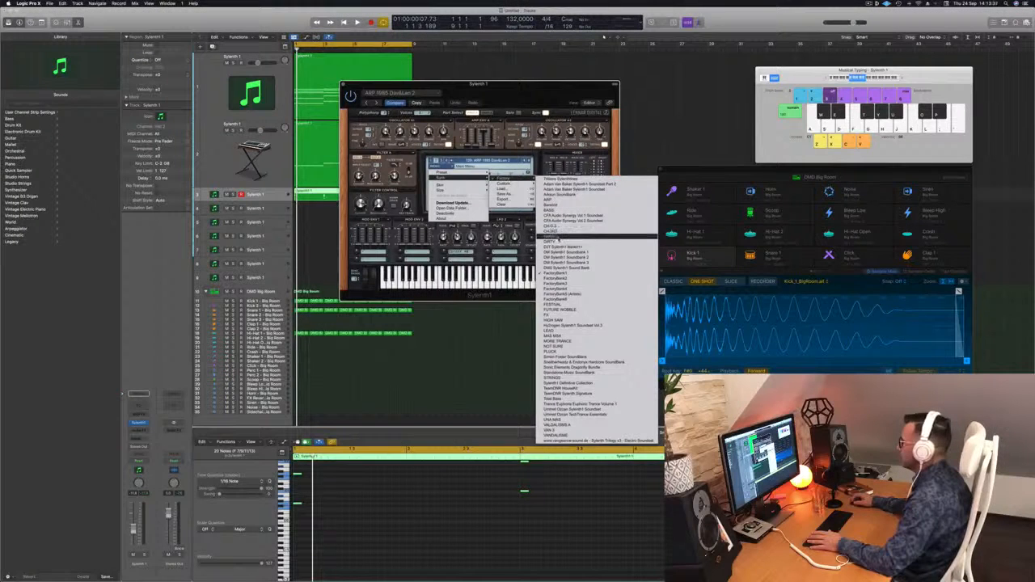
{"action": "left_click", "coordinate": [558, 237]}
{"action": "key", "text": "space"}
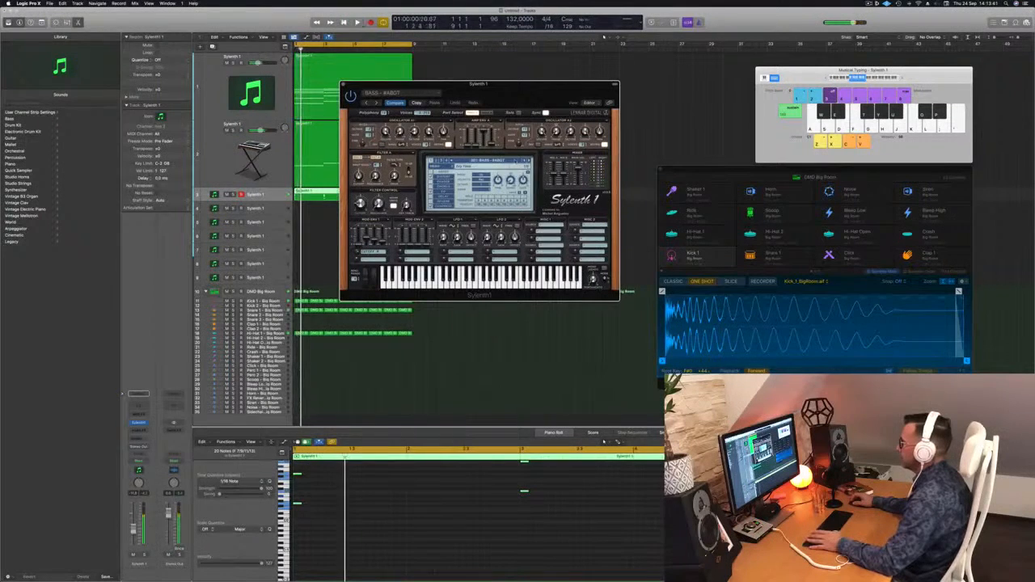
- Load the LEAD - Aquamarine preset in Sylenth1 and audition it on the short chord stabs
{"action": "left_click", "coordinate": [516, 161]}
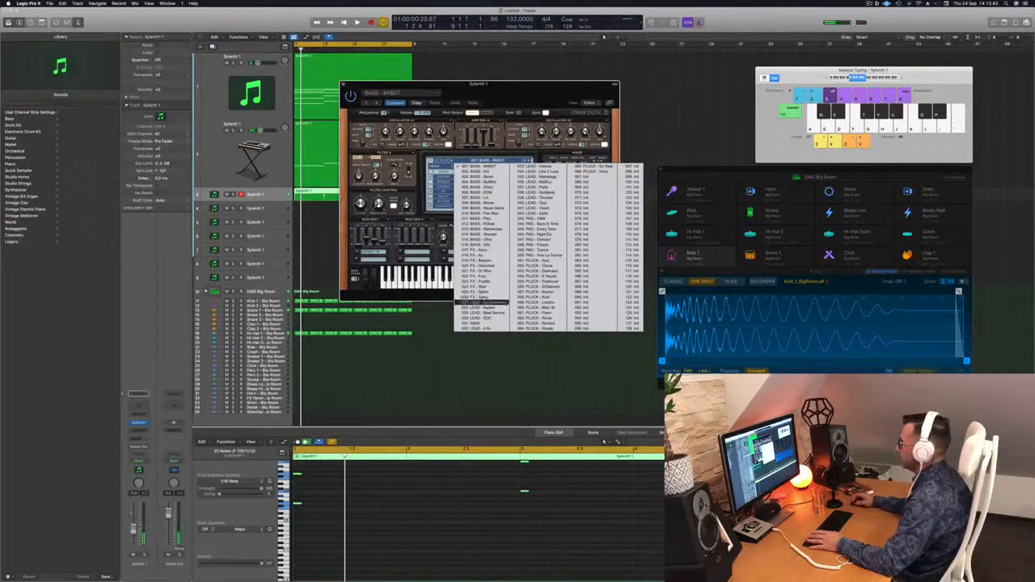
{"action": "left_click", "coordinate": [485, 302]}
{"action": "key", "text": "space"}
{"action": "left_click_drag", "start_coordinate": [501, 84], "coordinate": [534, 75]}
{"action": "key", "text": "space"}
{"action": "key", "text": "space"}
{"action": "key", "text": "space"}
{"action": "key", "text": "space"}
{"action": "key", "text": "space"}
{"action": "key", "text": "space"}
{"action": "left_click", "coordinate": [359, 503]}
{"action": "scroll", "coordinate": [362, 507], "scroll_direction": "up", "scroll_amount": 2}
{"action": "scroll", "coordinate": [363, 507], "scroll_direction": "up", "scroll_amount": 3}
{"action": "key", "text": "space"}
{"action": "key", "text": "space"}
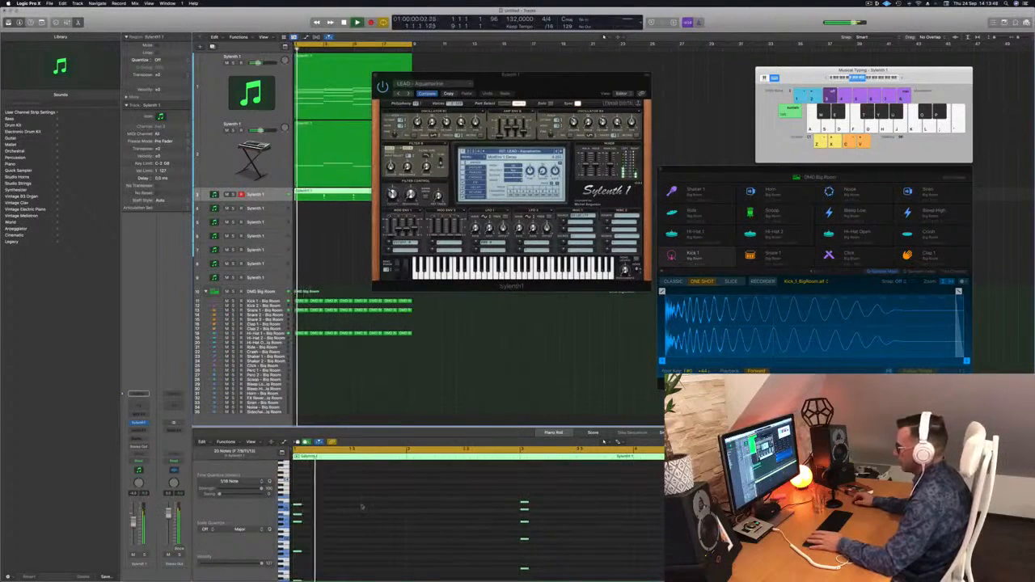
{"action": "key", "text": "space"}
{"action": "key", "text": "space"}
- Audition the lead presets after LEAD - Aquamarine, going past LEAD - EDC, and lower the stab track's volume
{"action": "left_click", "coordinate": [561, 152]}
{"action": "key", "text": "space"}
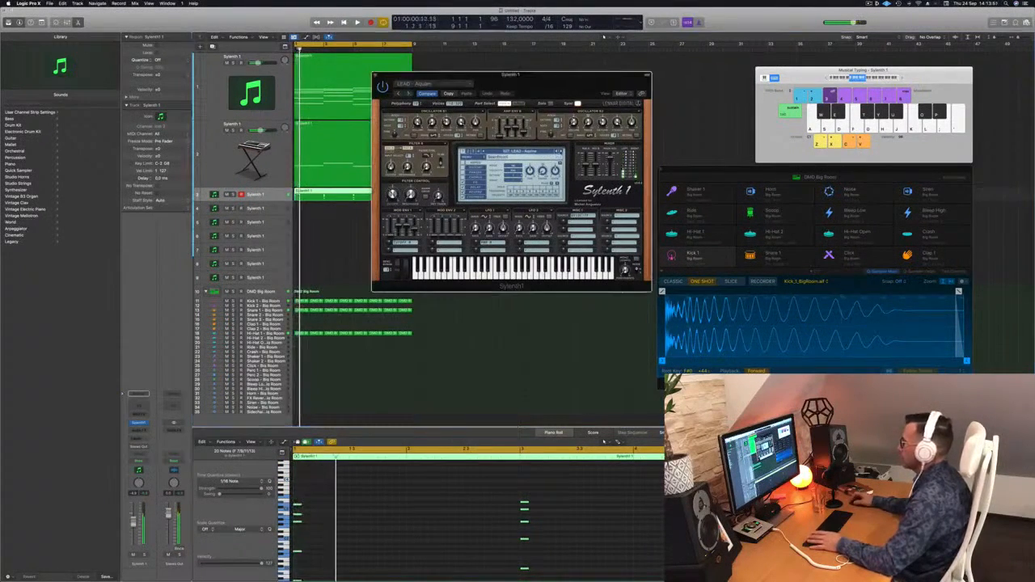
{"action": "left_click", "coordinate": [467, 464]}
{"action": "key", "text": "space"}
{"action": "key", "text": "space"}
{"action": "left_click", "coordinate": [561, 153]}
{"action": "left_click", "coordinate": [562, 152]}
{"action": "left_click", "coordinate": [561, 153]}
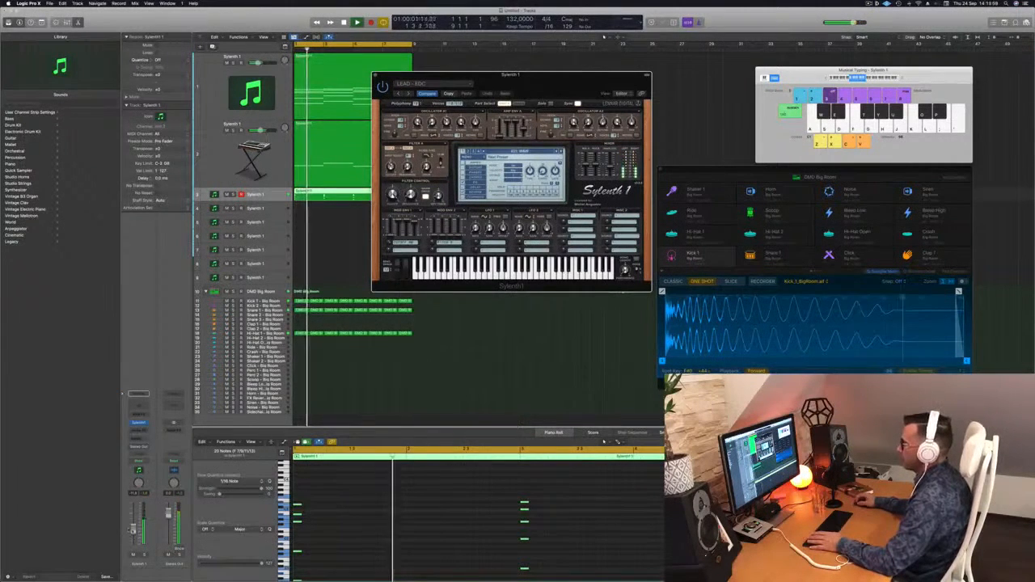
{"action": "left_click", "coordinate": [358, 23]}
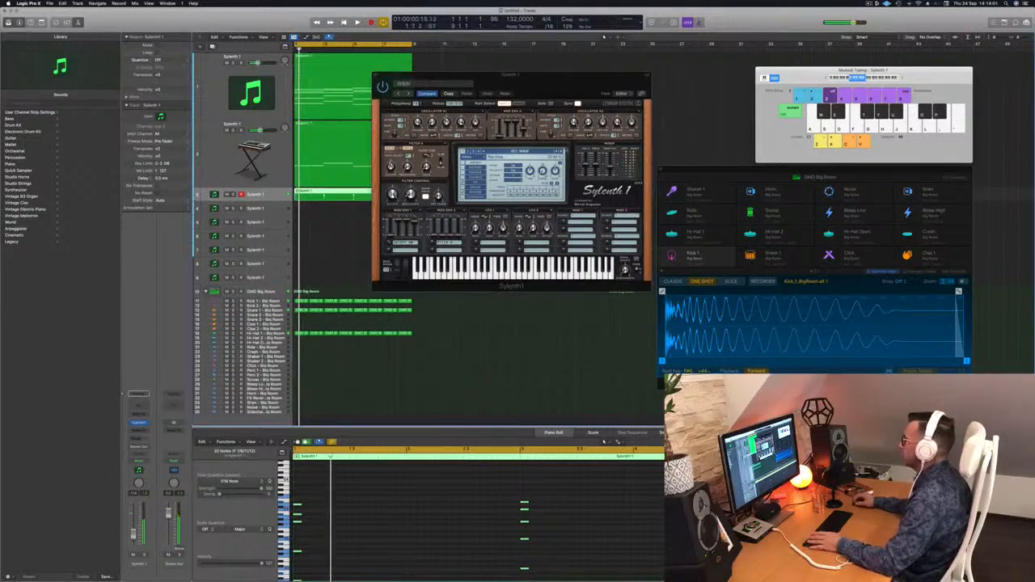
- Step through the next Sylenth1 presets up to LEAD - Vision, auditioning each on the chord stabs
{"action": "left_click", "coordinate": [562, 152]}
{"action": "left_click", "coordinate": [561, 153]}
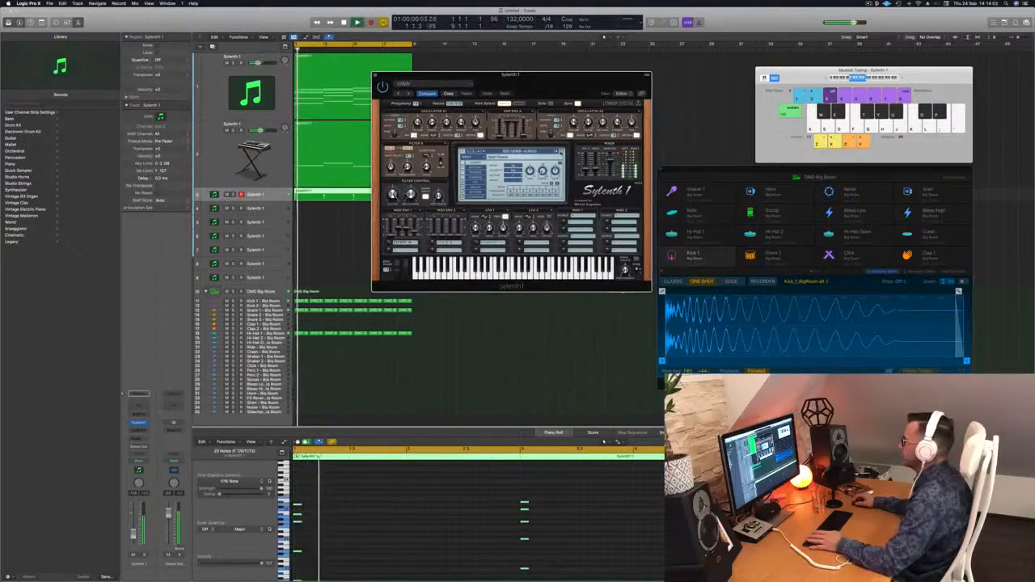
{"action": "left_click", "coordinate": [561, 153]}
{"action": "left_click", "coordinate": [561, 152]}
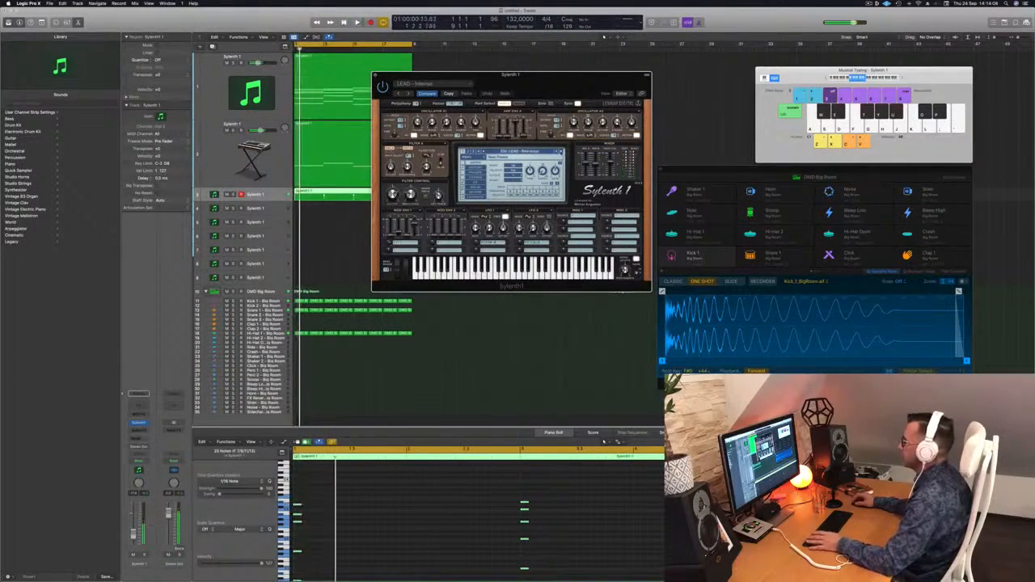
{"action": "left_click", "coordinate": [561, 153]}
{"action": "left_click", "coordinate": [561, 153]}
{"action": "key", "text": "Return"}
{"action": "left_click", "coordinate": [561, 153]}
{"action": "key", "text": "space"}
{"action": "key", "text": "Return"}
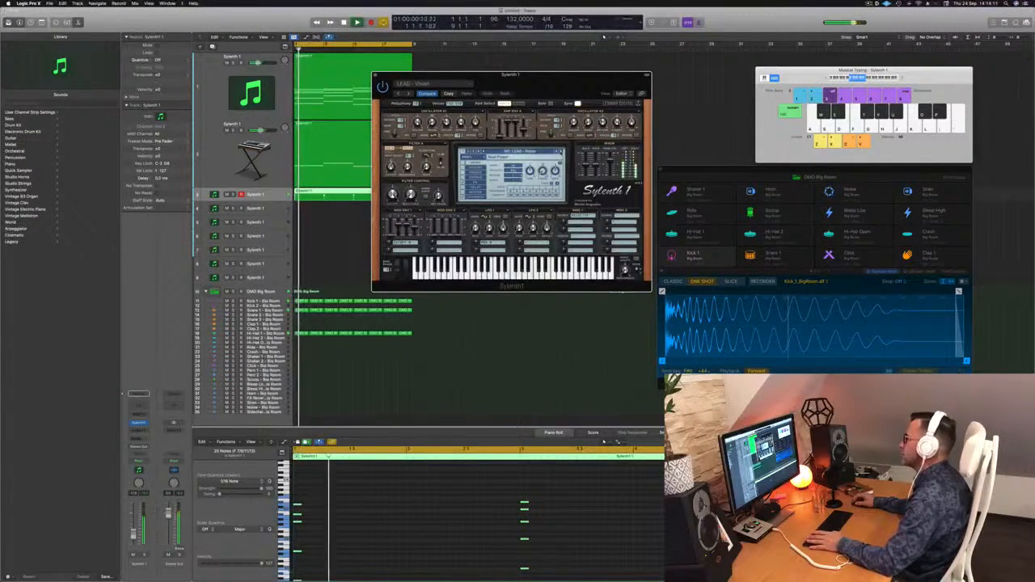
- Audition the presets after LEAD - Vision, settle on a lead preset for the stabs, and hide the Sylenth1 window
{"action": "key", "text": "Return"}
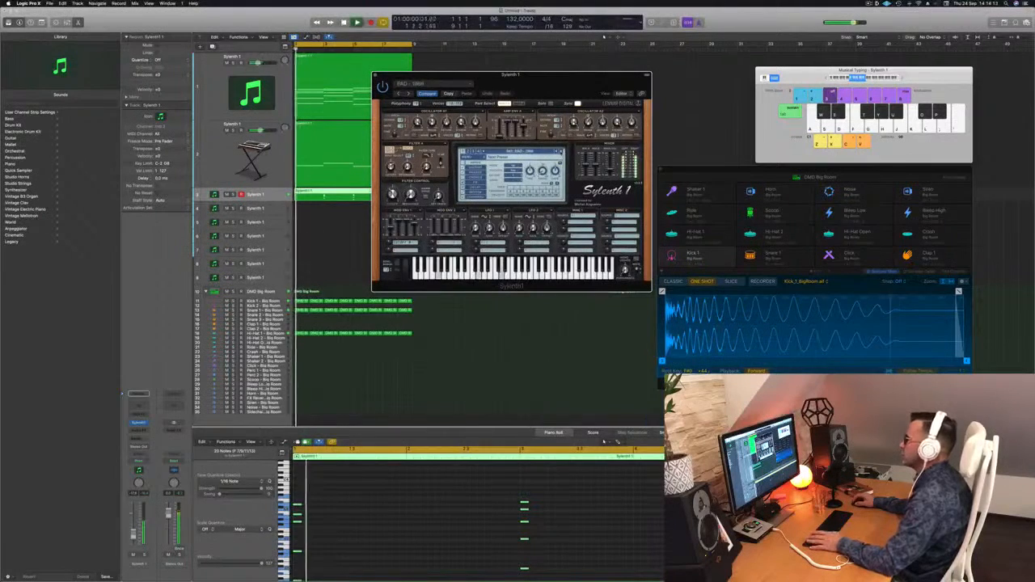
{"action": "key", "text": "Return"}
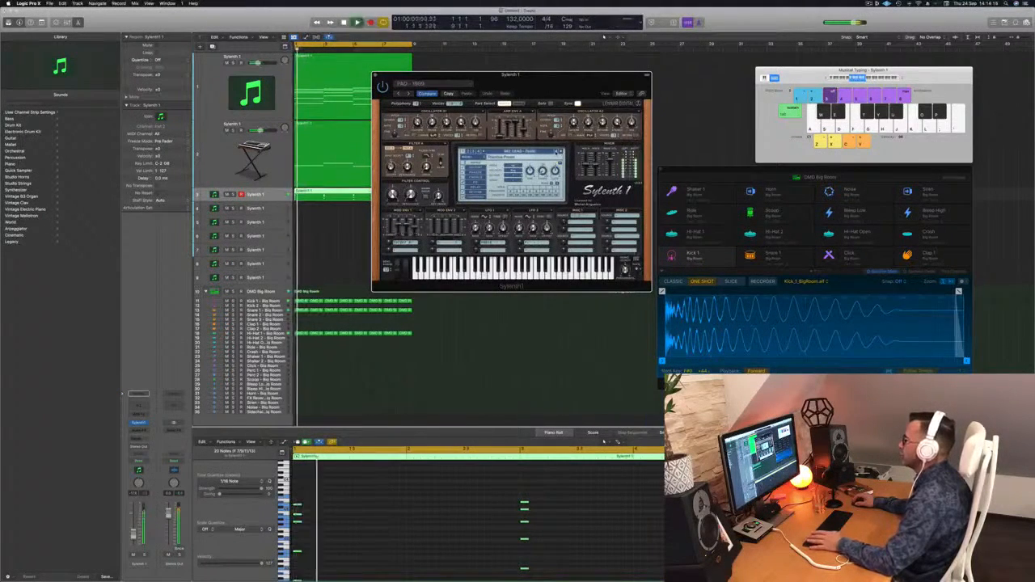
{"action": "left_click_drag", "start_coordinate": [541, 75], "coordinate": [570, 73]}
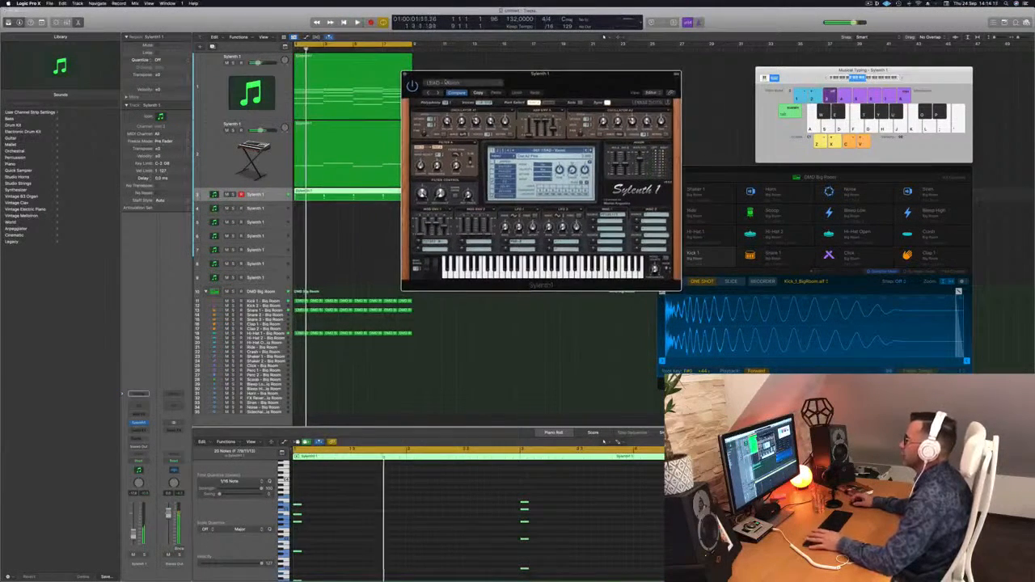
{"action": "key", "text": "v"}
{"action": "key", "text": "Return"}
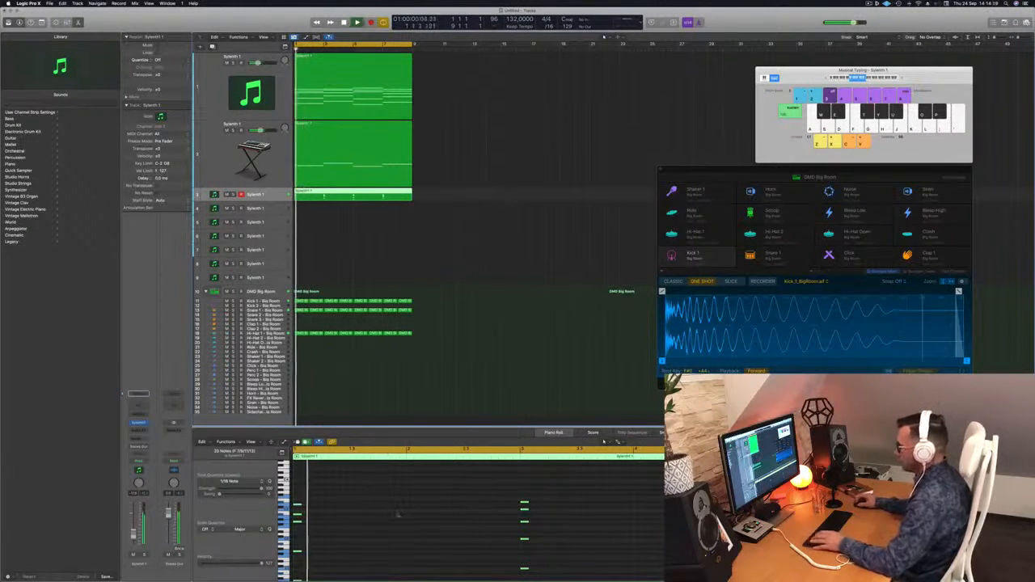
- Copy the chord stabs twice in the piano roll so the three sets start three sixteenths apart
{"action": "left_click_drag", "start_coordinate": [298, 507], "coordinate": [320, 509]}
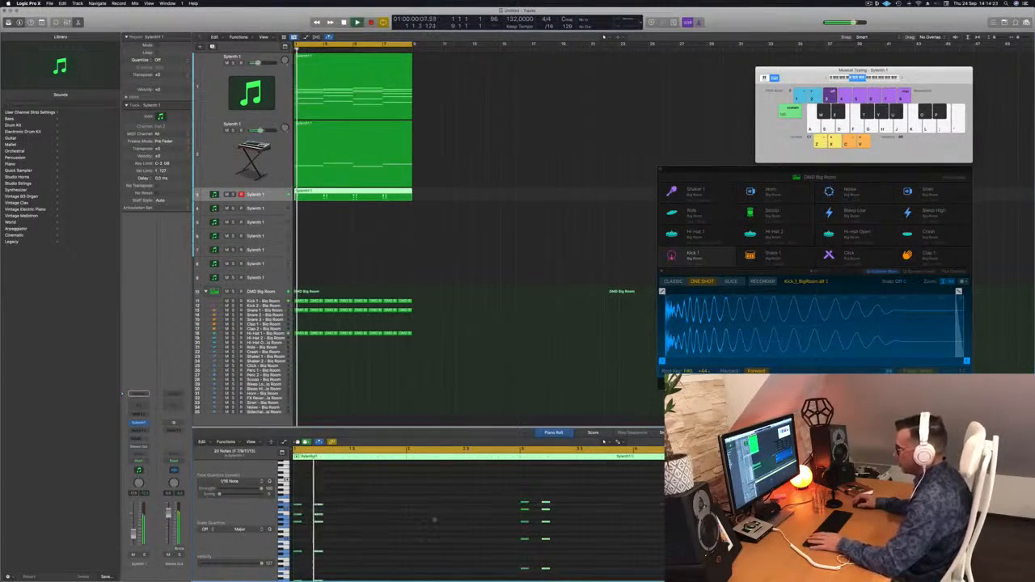
{"action": "key", "text": "space"}
{"action": "left_click_drag", "start_coordinate": [318, 507], "coordinate": [334, 508]}
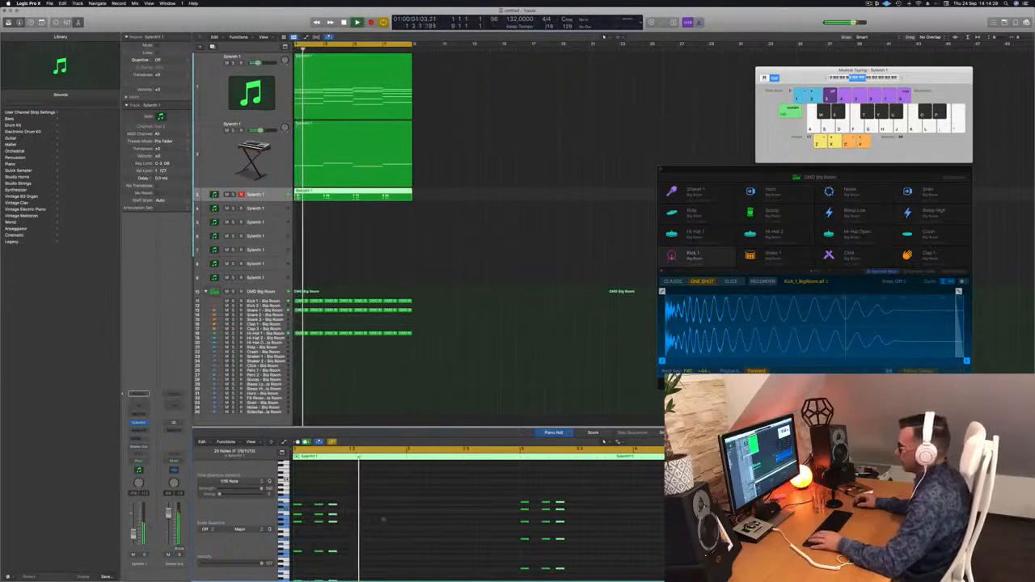
{"action": "key", "text": "alt+Right"}
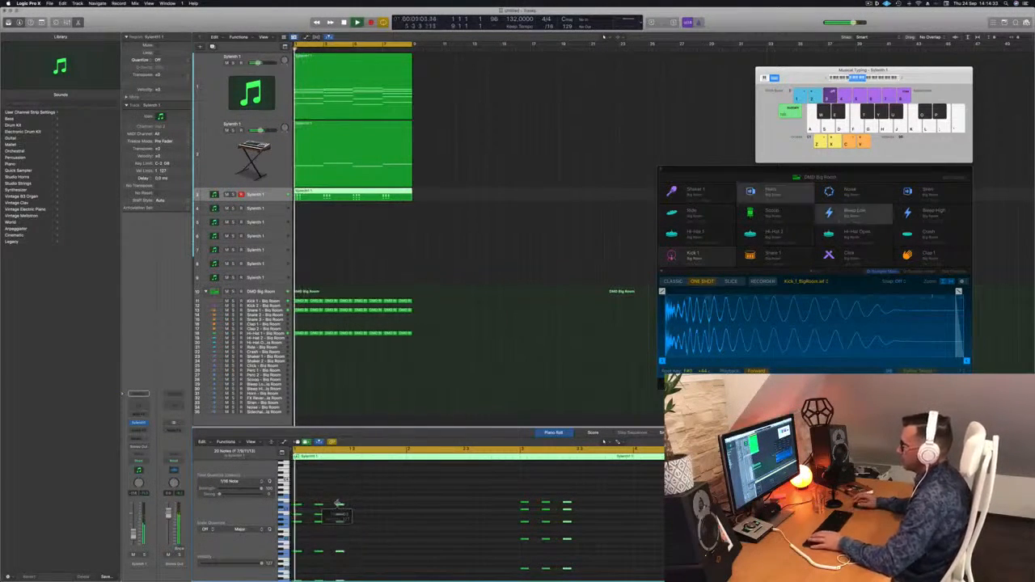
- Copy the third set of stabs to two sixteenths after it and compare that timing with one sixteenth further right
{"action": "left_click_drag", "start_coordinate": [341, 507], "coordinate": [354, 509]}
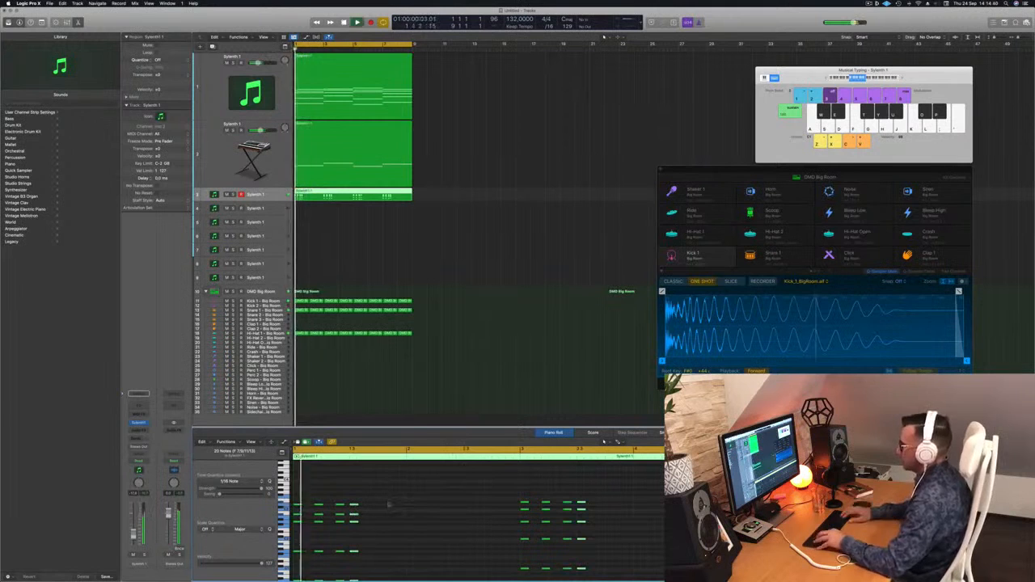
{"action": "key", "text": "alt+Right"}
{"action": "key", "text": "Return"}
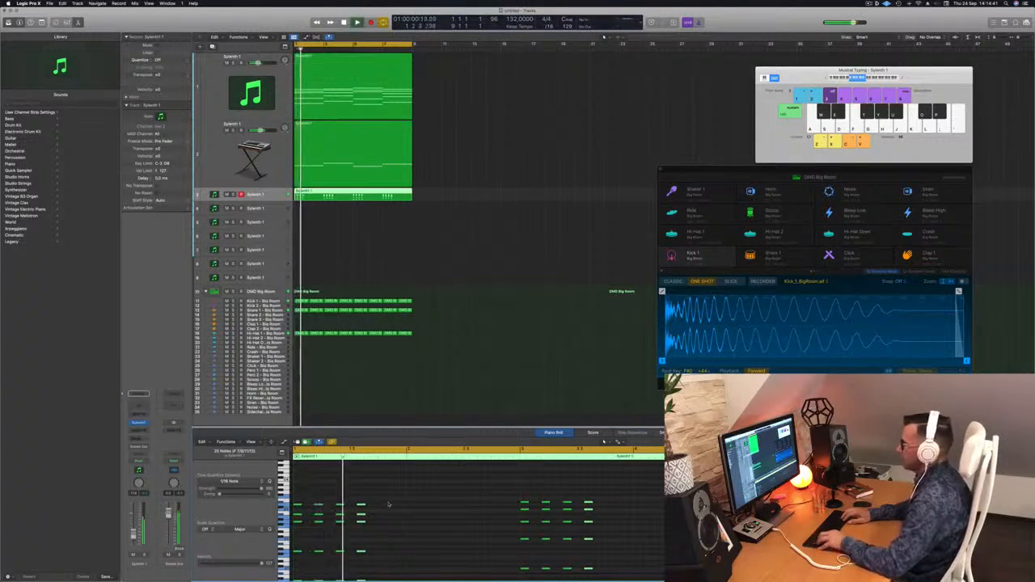
{"action": "key", "text": "Return"}
{"action": "key", "text": "alt+Left"}
{"action": "key", "text": "Return"}
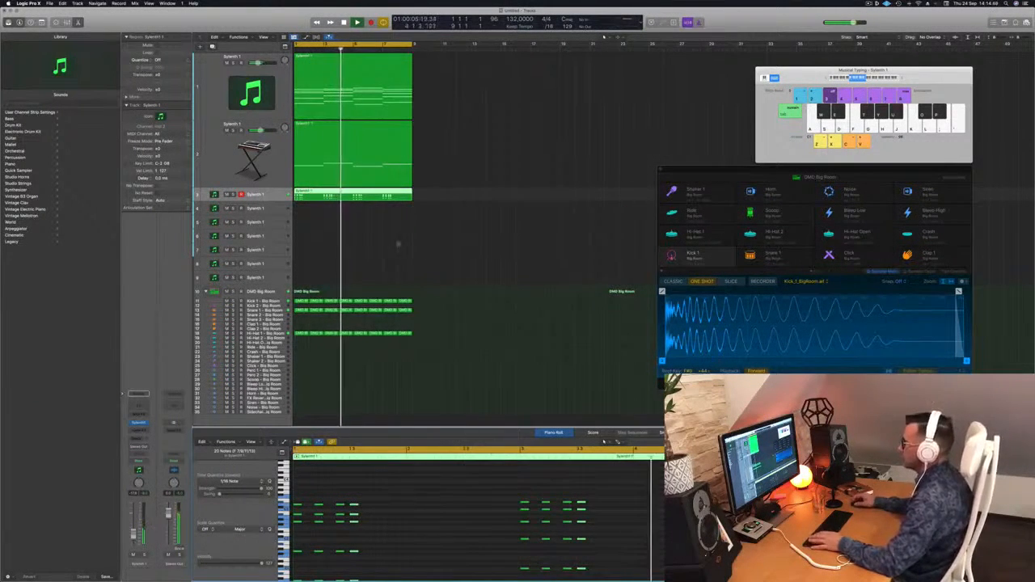
- Compare several positions for the fourth set of stabs and place it three sixteenths after the third set
{"action": "scroll", "coordinate": [393, 241], "scroll_direction": "down", "scroll_amount": 2}
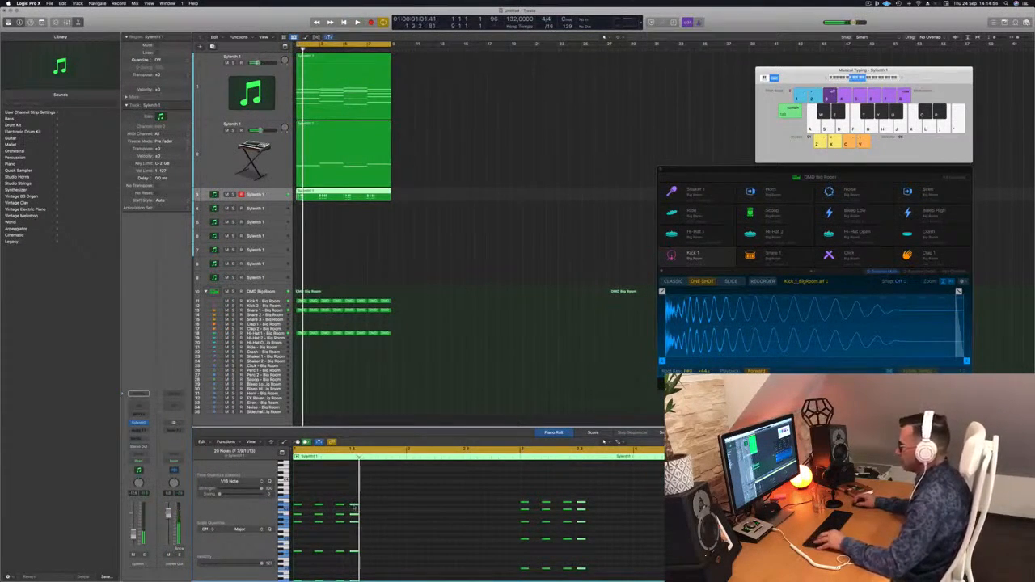
{"action": "key", "text": "alt+Right"}
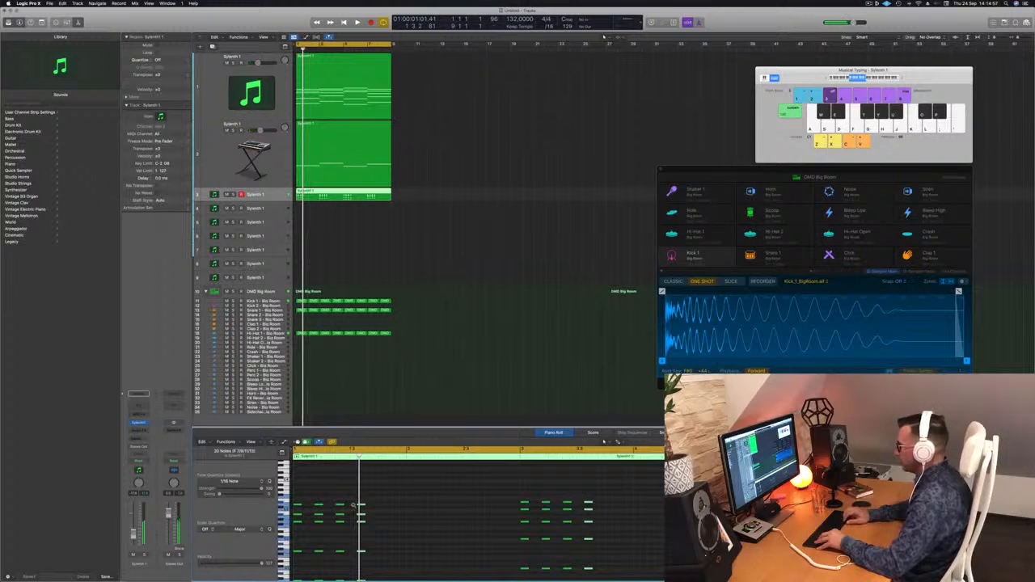
{"action": "key", "text": "space"}
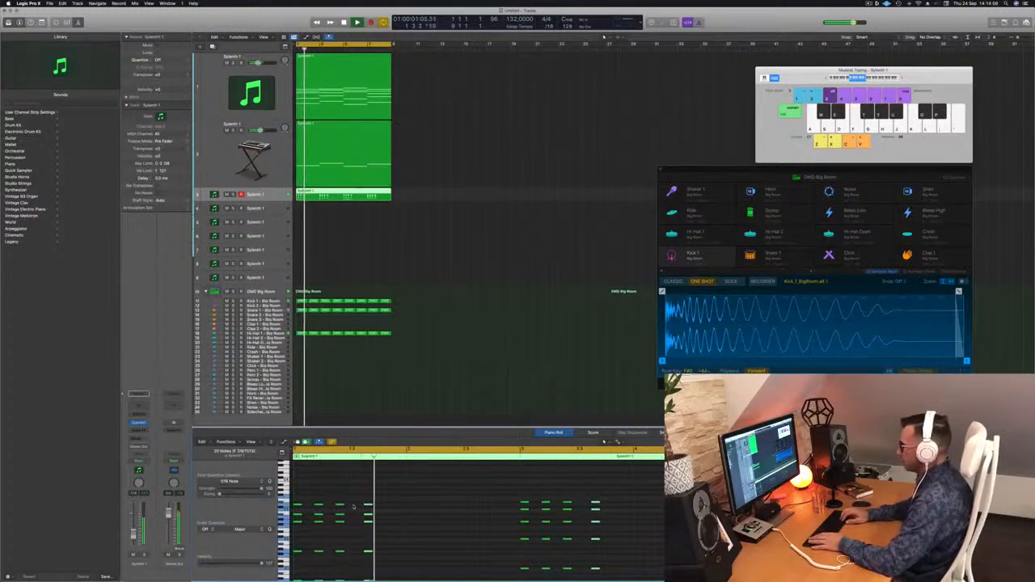
{"action": "key", "text": "alt+Right"}
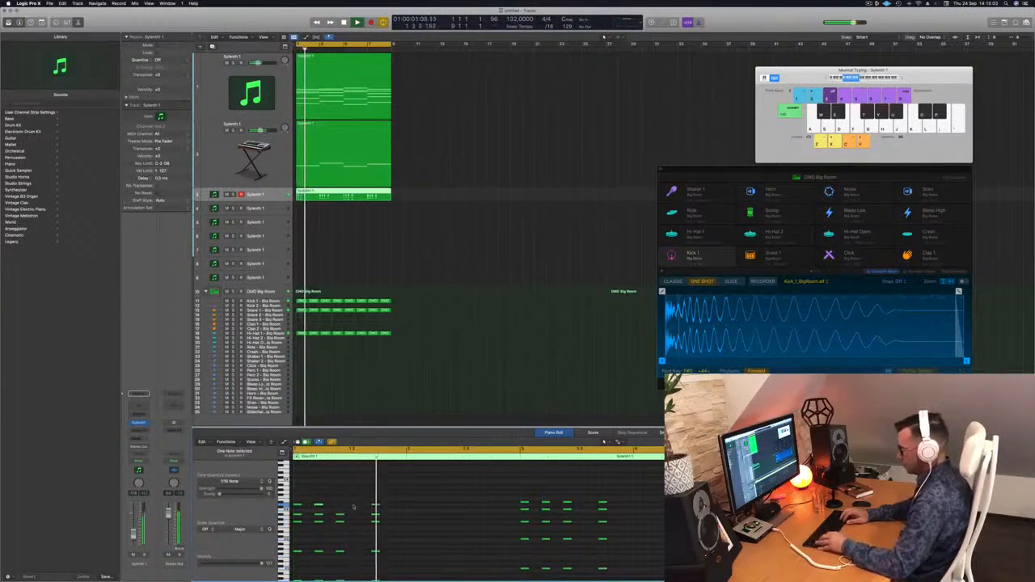
{"action": "key", "text": "alt+Left"}
{"action": "key", "text": "alt+Left"}
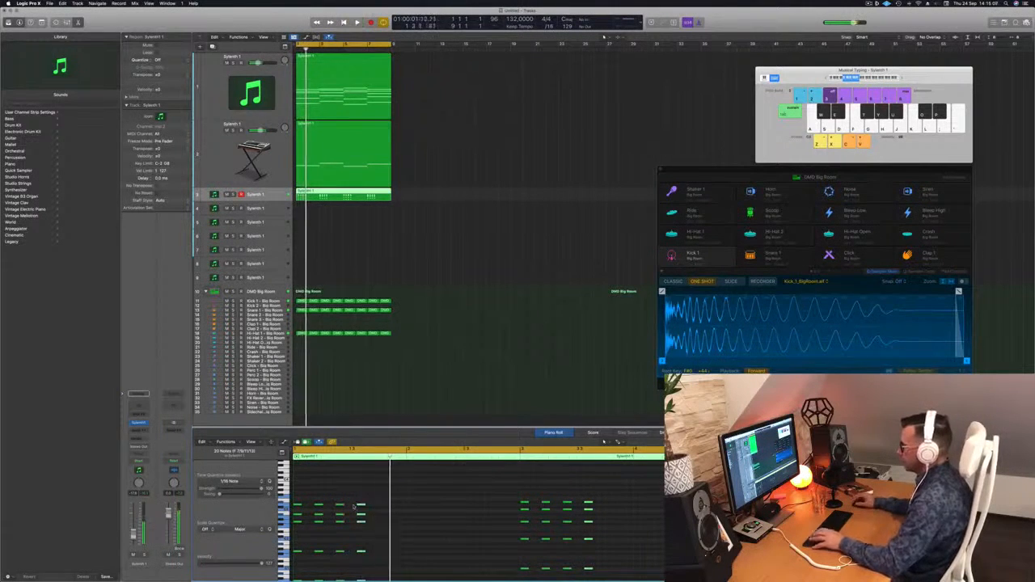
{"action": "key", "text": "Return"}
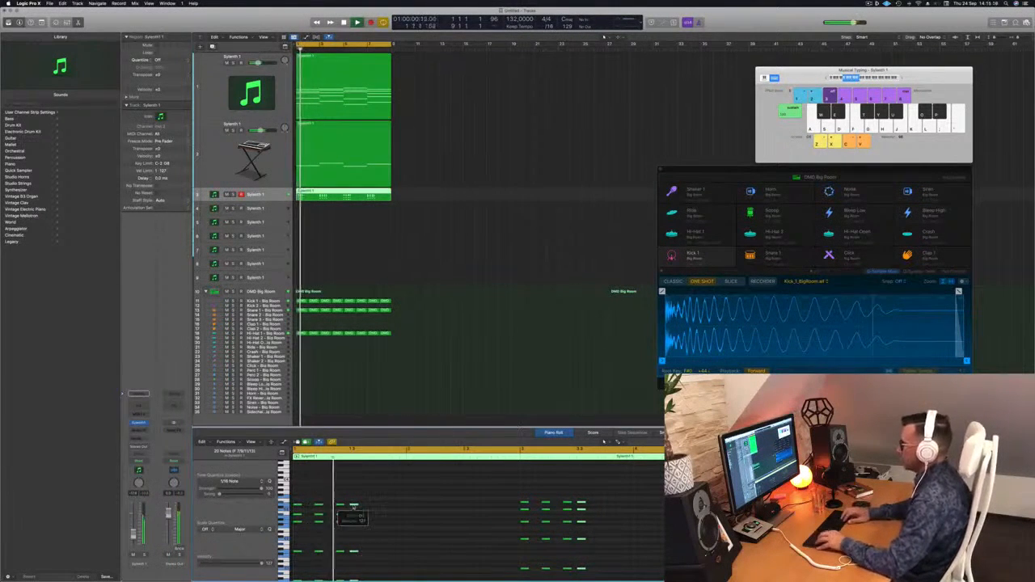
{"action": "key", "text": "alt+Right"}
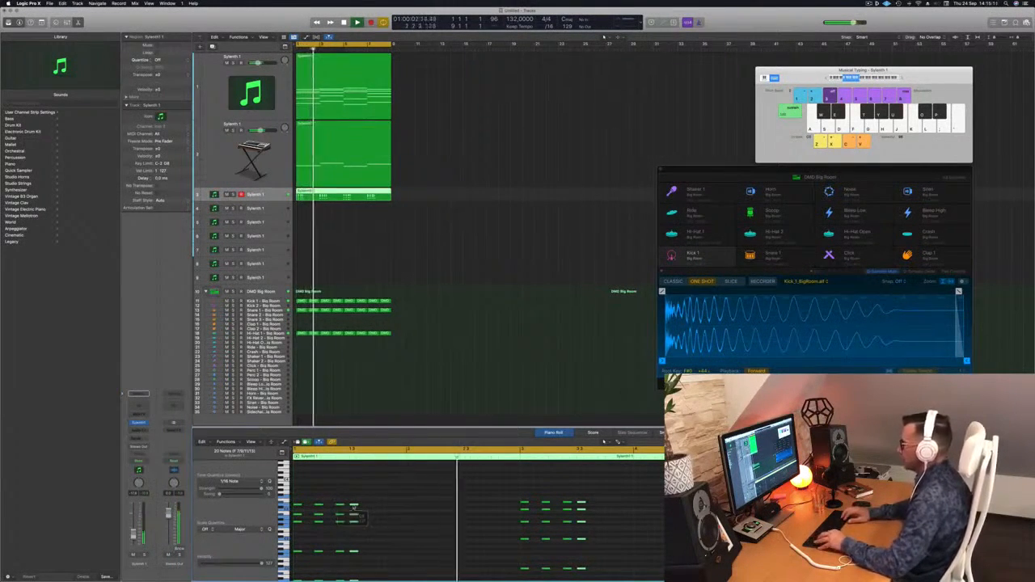
{"action": "key", "text": "Return"}
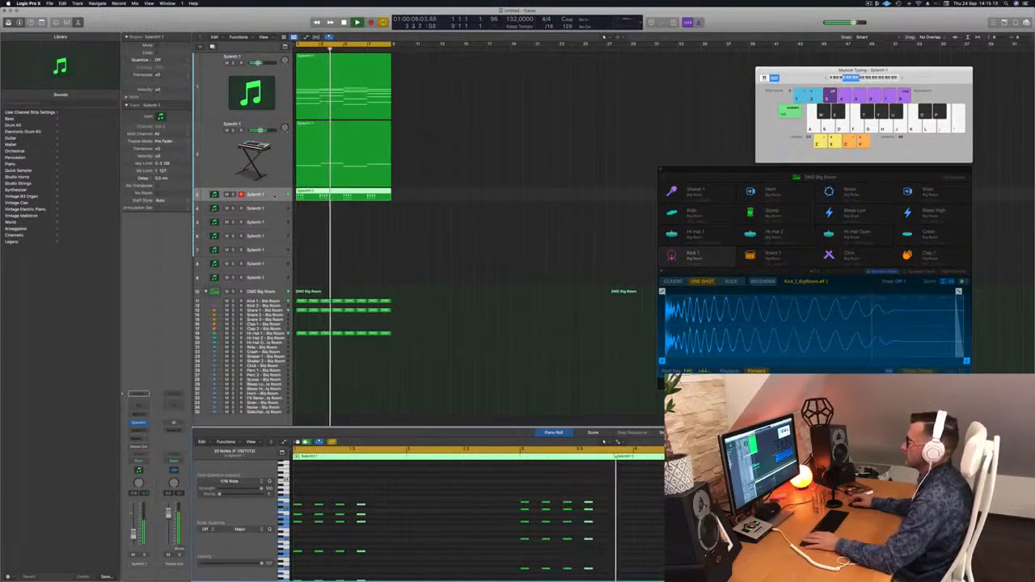
- Copy the sustained chord region from the first track to the start of the fourth track and select that track
{"action": "left_click", "coordinate": [274, 174]}
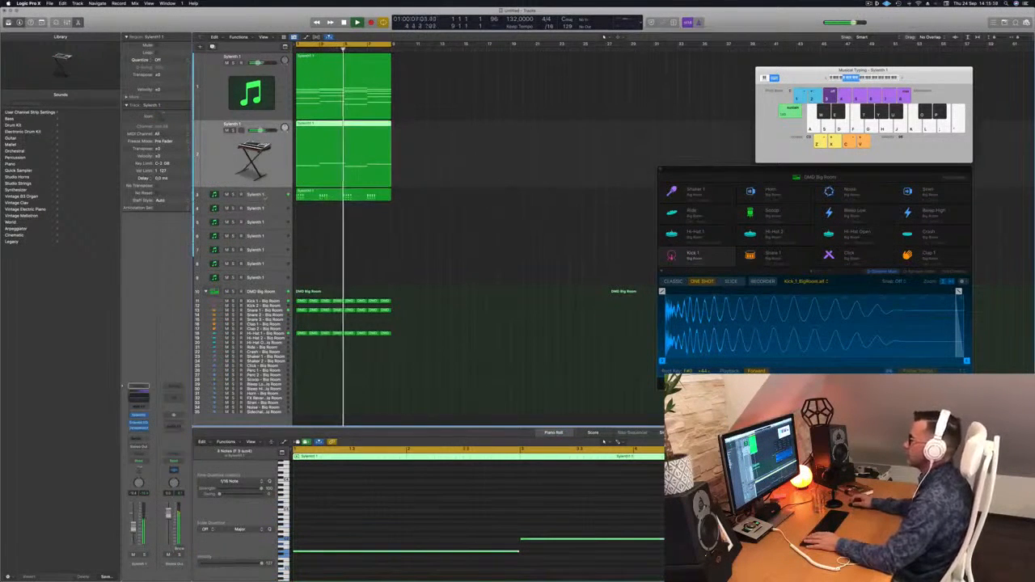
{"action": "left_click", "coordinate": [270, 196]}
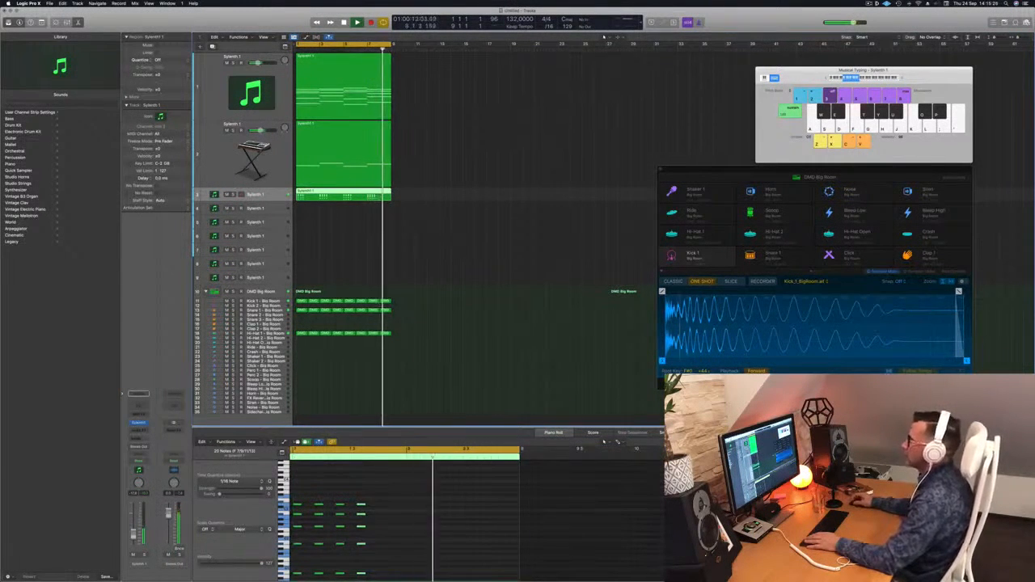
{"action": "left_click", "coordinate": [346, 88]}
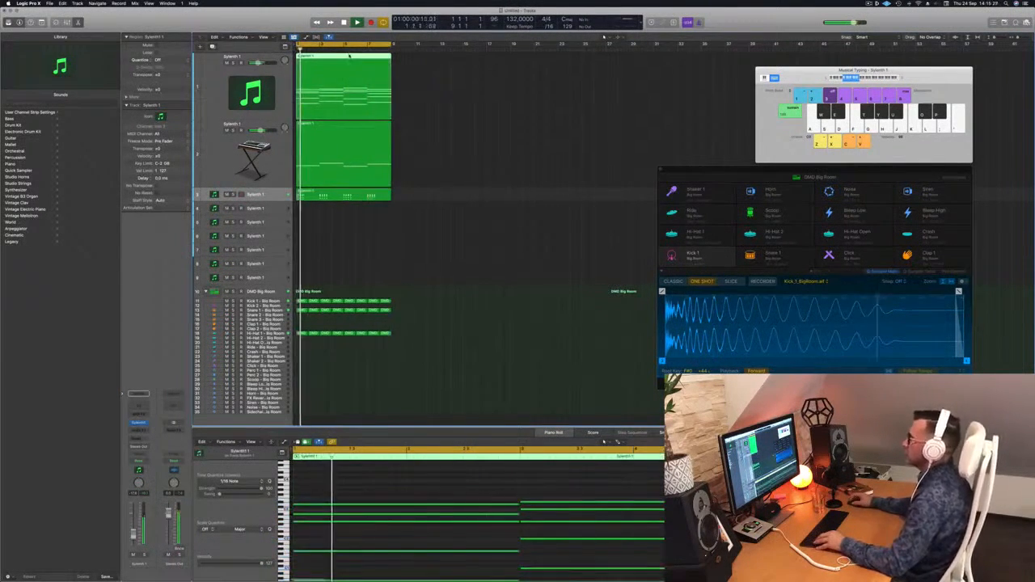
{"action": "left_click_drag", "start_coordinate": [361, 95], "coordinate": [311, 214]}
{"action": "left_click", "coordinate": [272, 210]}
{"action": "key", "text": "space"}
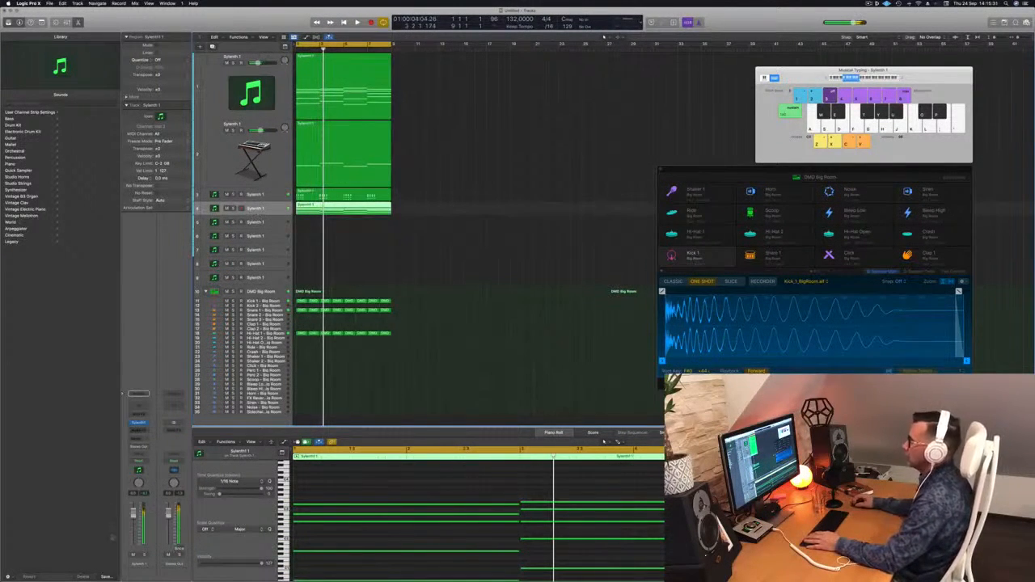
- Increase the fourth track's height and replace its Sylenth1 instrument with Alchemy
{"action": "scroll", "coordinate": [402, 481], "scroll_direction": "down", "scroll_amount": 3}
{"action": "scroll", "coordinate": [391, 515], "scroll_direction": "up", "scroll_amount": 3}
{"action": "scroll", "coordinate": [390, 516], "scroll_direction": "down", "scroll_amount": 2}
{"action": "scroll", "coordinate": [391, 515], "scroll_direction": "down", "scroll_amount": 3}
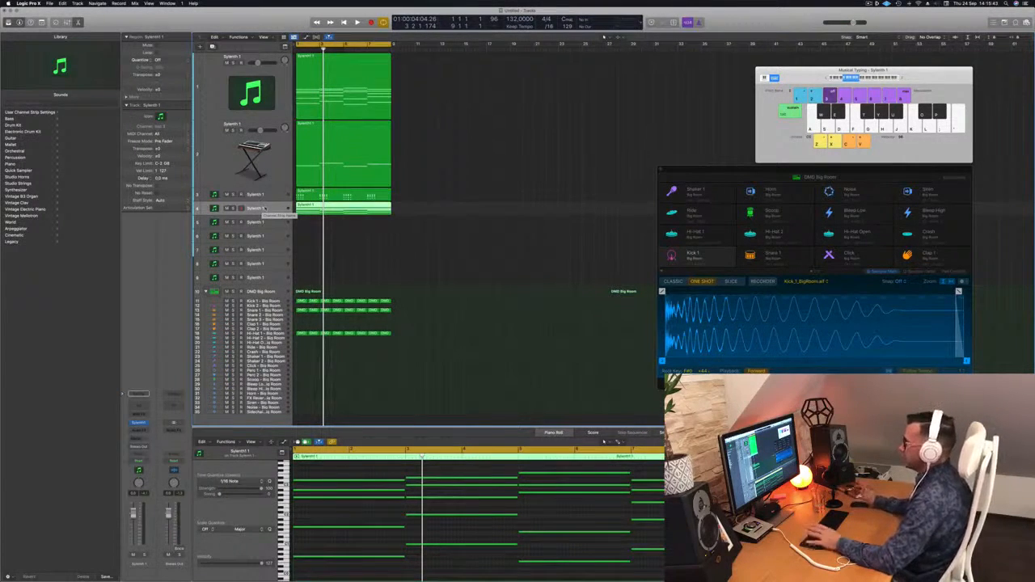
{"action": "left_click_drag", "start_coordinate": [287, 213], "coordinate": [282, 231]}
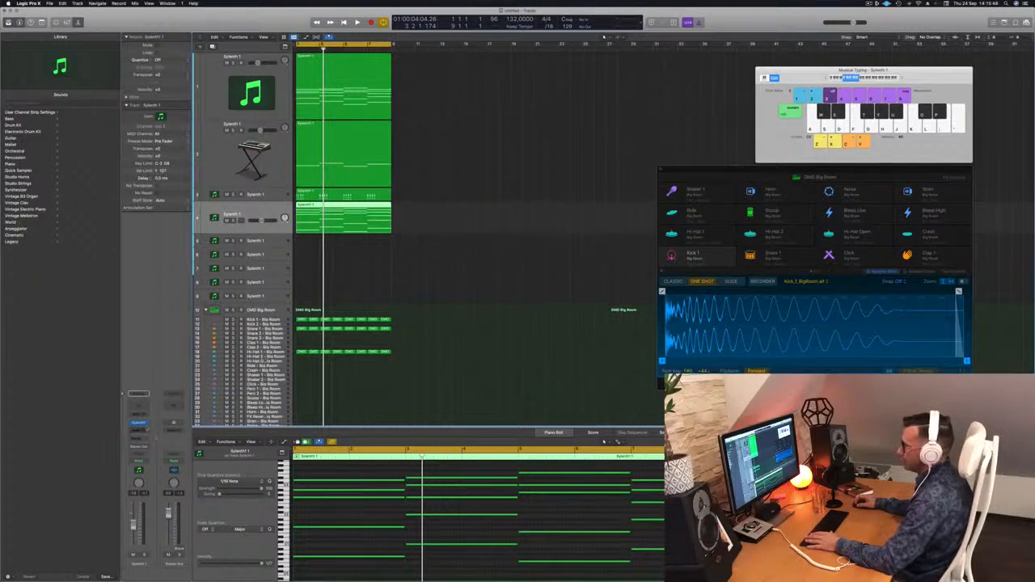
{"action": "left_click", "coordinate": [139, 423]}
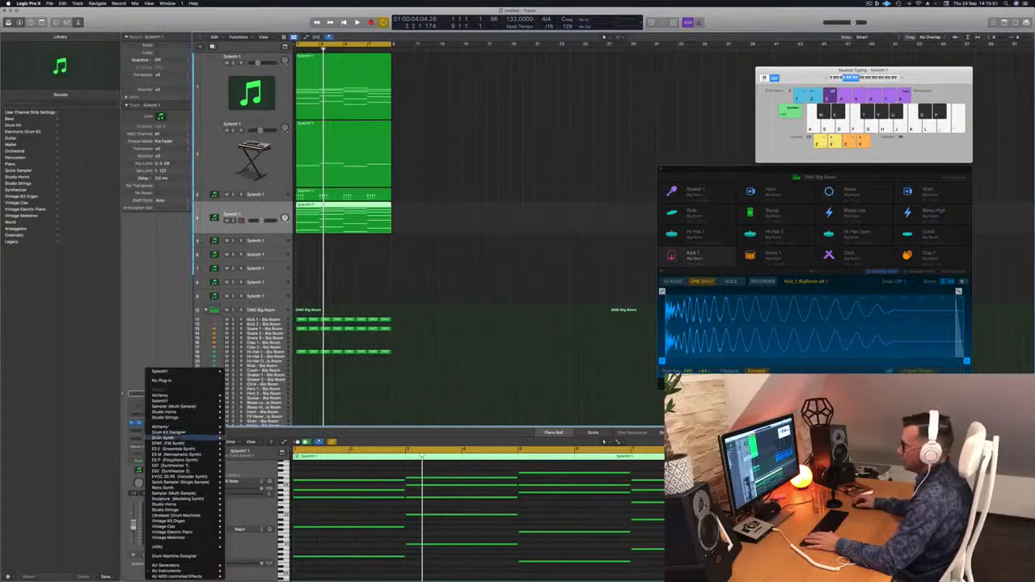
{"action": "left_click", "coordinate": [451, 353]}
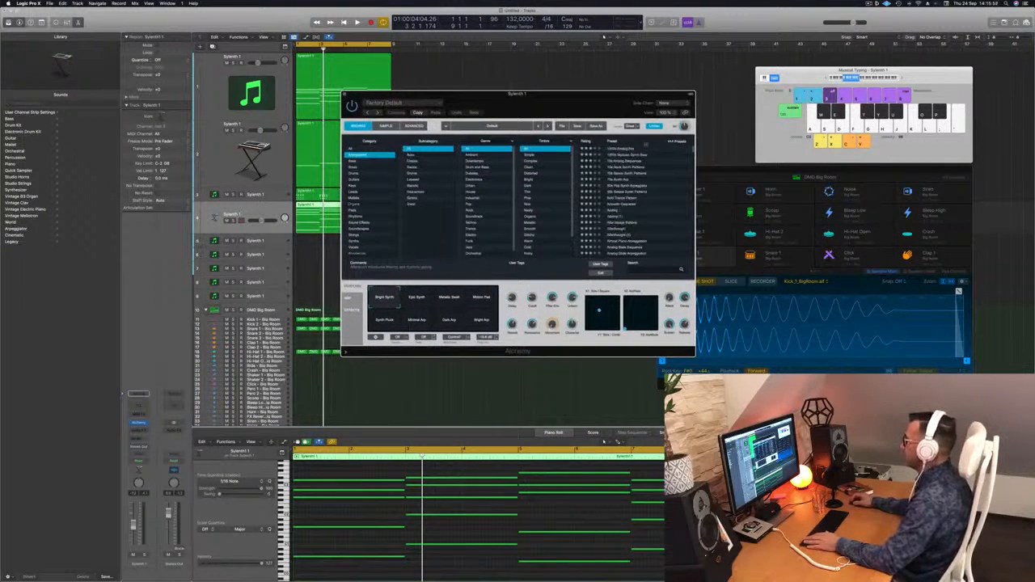
- Load Alchemy's 1970s Analog Arp preset on the fourth track, audition it with the mix, and lower the track's volume
{"action": "left_click_drag", "start_coordinate": [601, 94], "coordinate": [715, 86]}
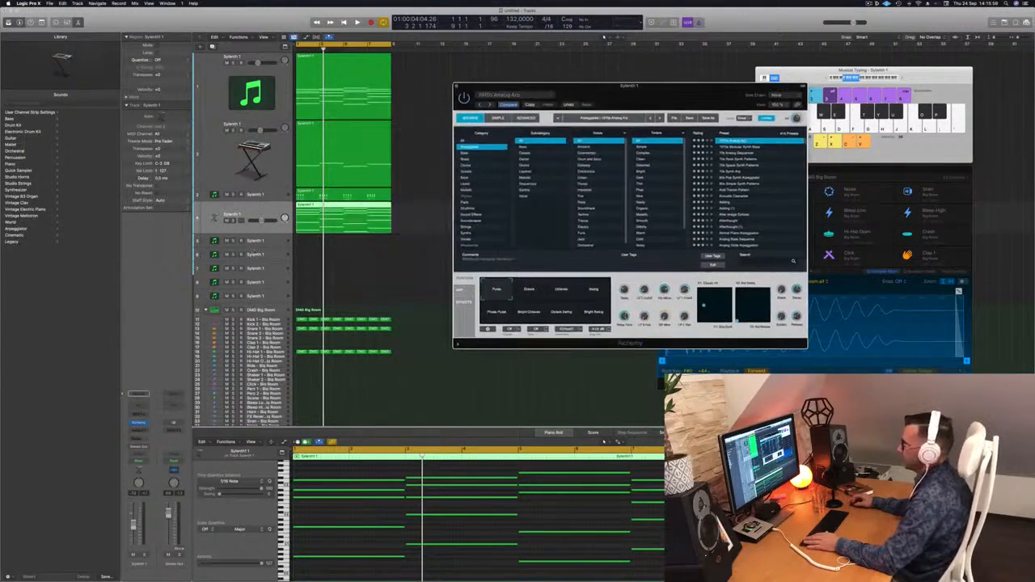
{"action": "left_click", "coordinate": [410, 522]}
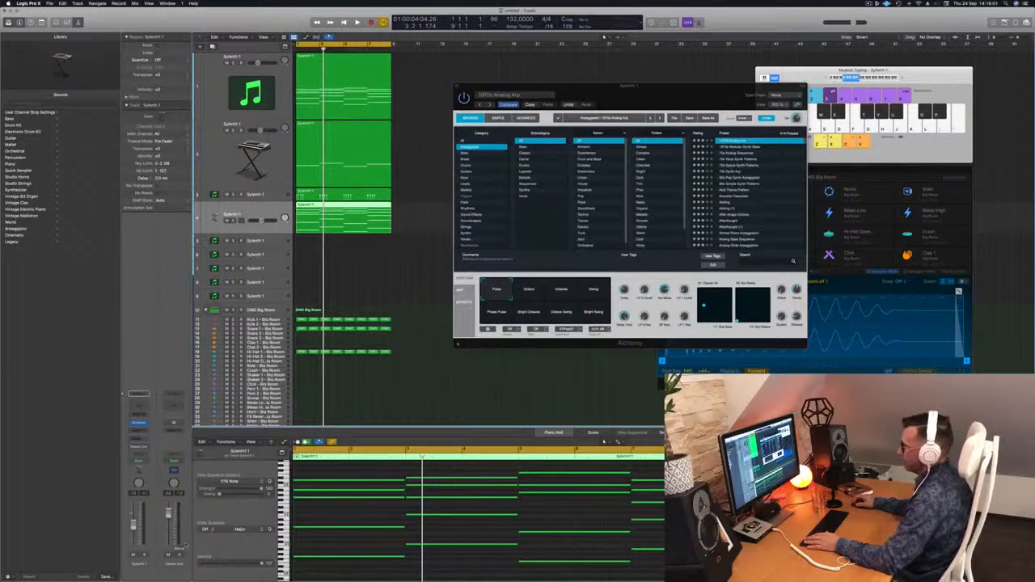
{"action": "key", "text": "space"}
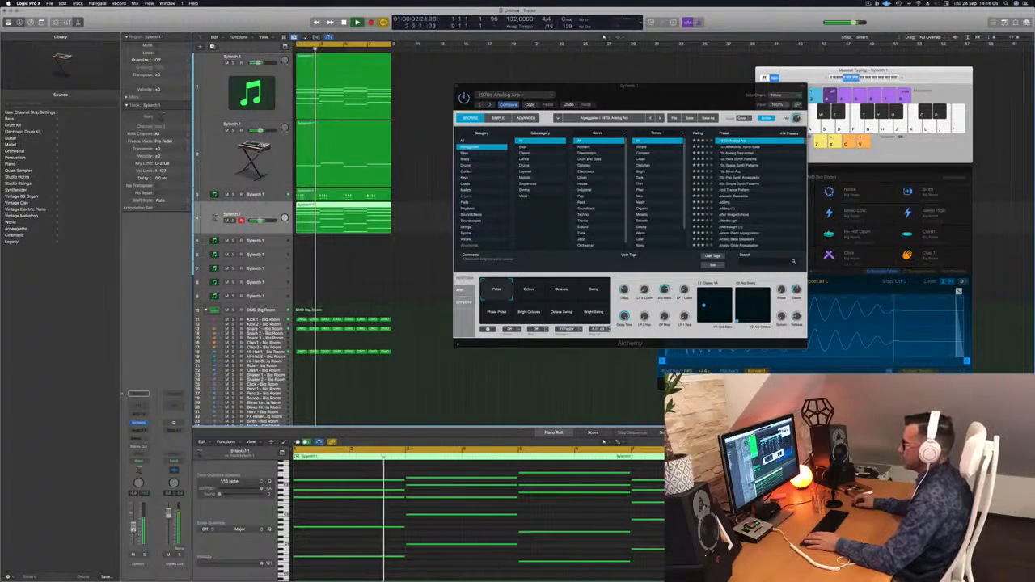
{"action": "left_click_drag", "start_coordinate": [693, 96], "coordinate": [733, 79]}
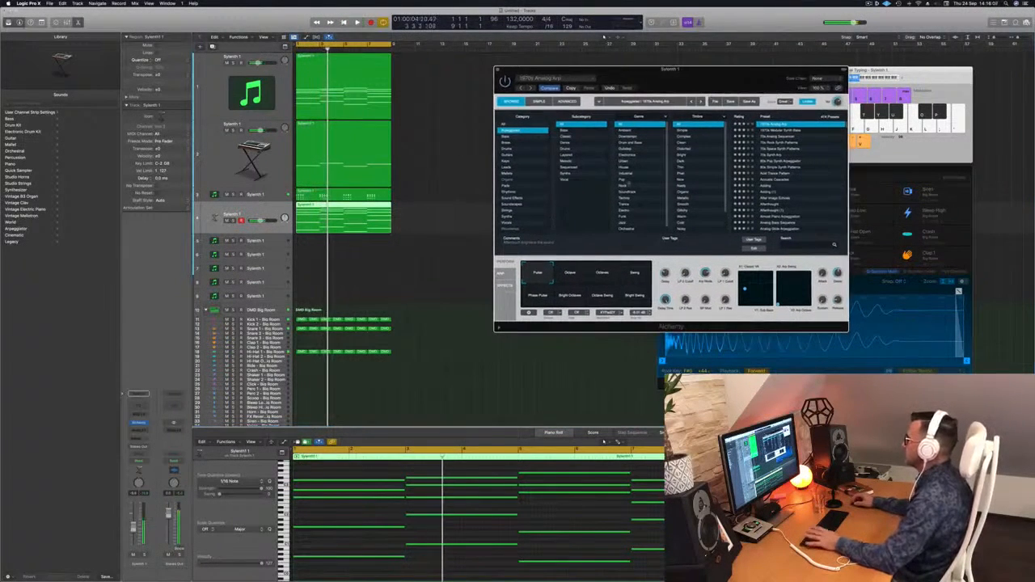
{"action": "left_click", "coordinate": [133, 528]}
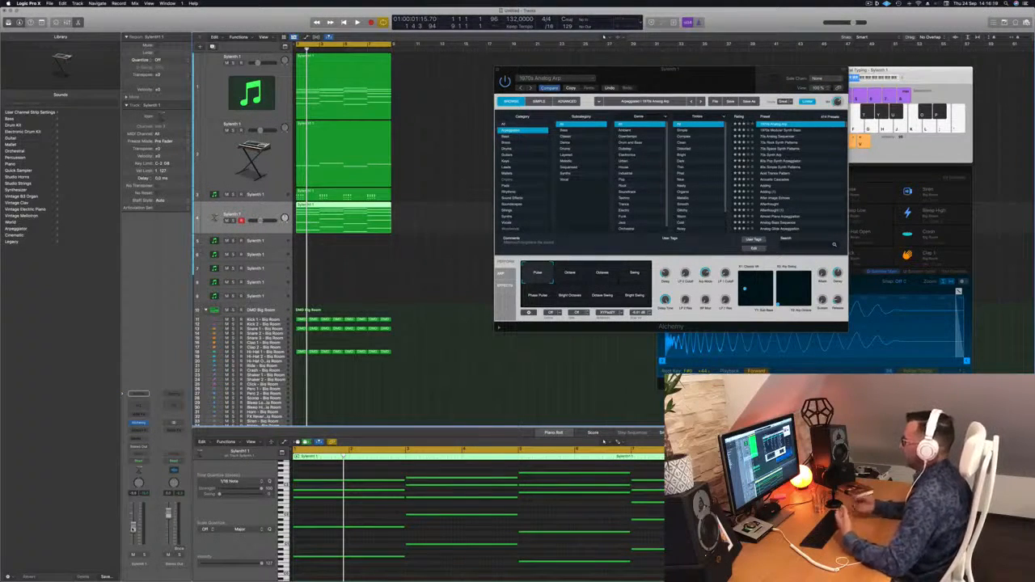
{"action": "key", "text": "space"}
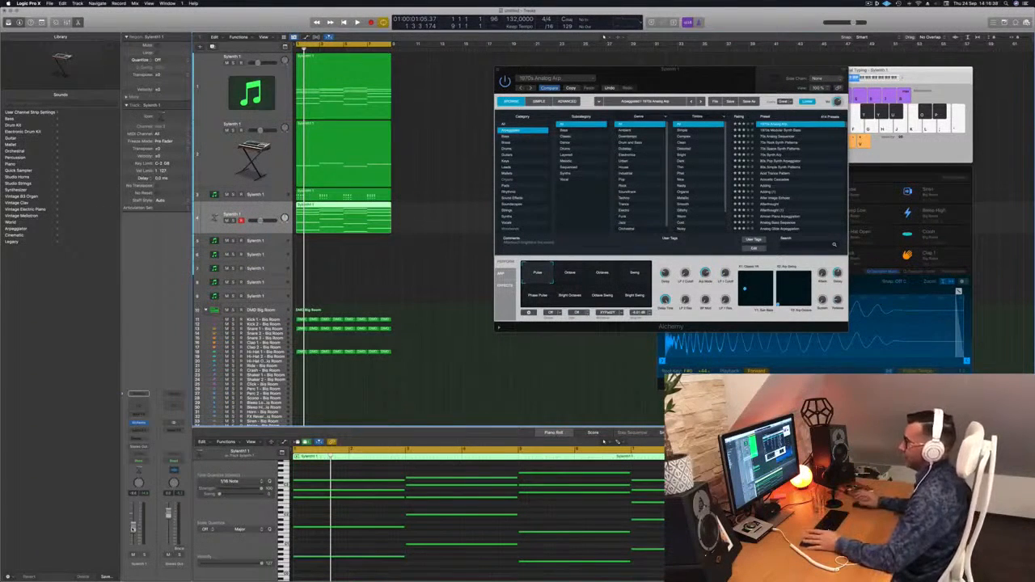
- Play the mix with the Alchemy arpeggio and reposition the instrument window while listening
{"action": "left_click", "coordinate": [723, 82]}
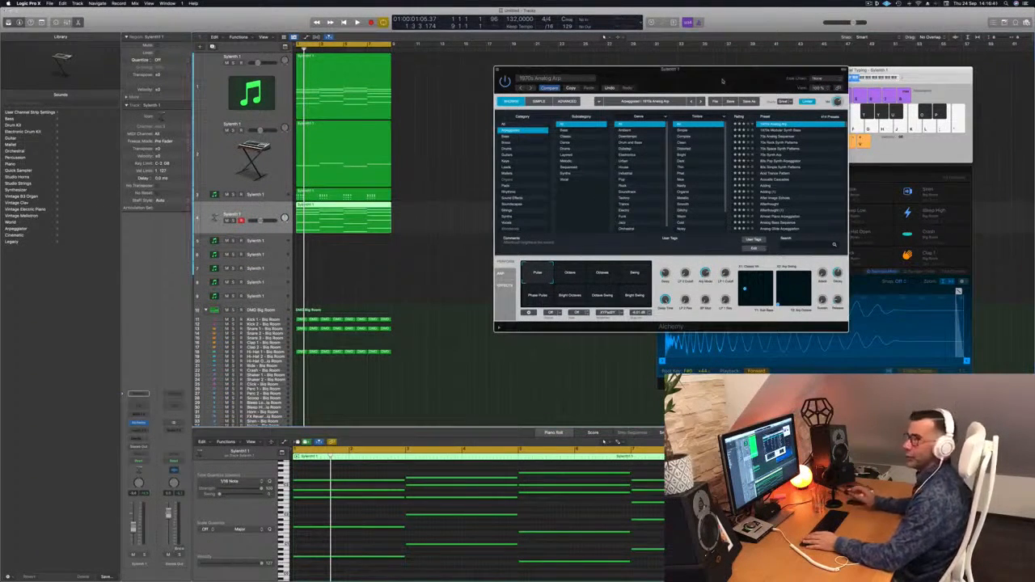
{"action": "key", "text": "space"}
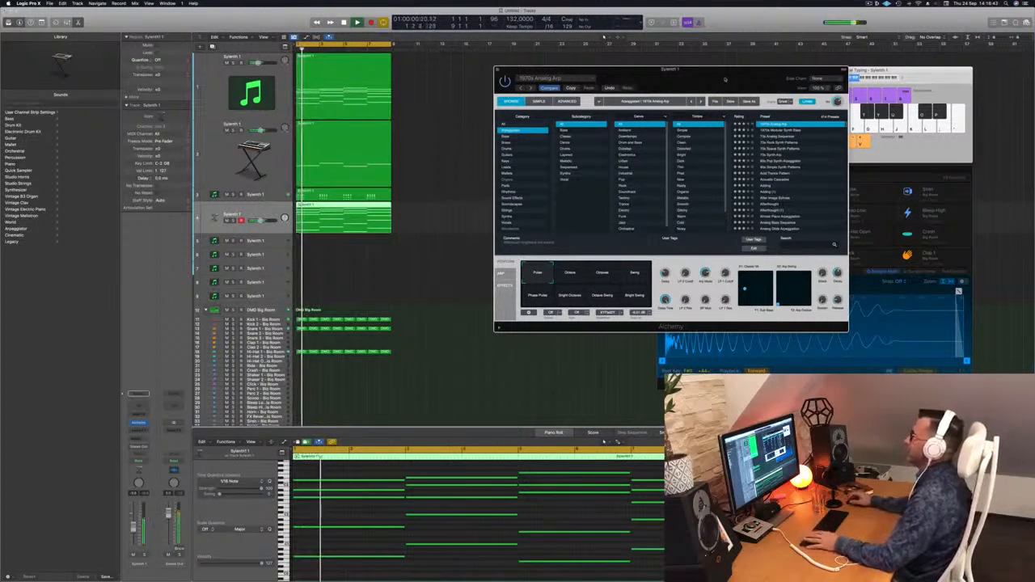
{"action": "left_click_drag", "start_coordinate": [725, 79], "coordinate": [650, 127]}
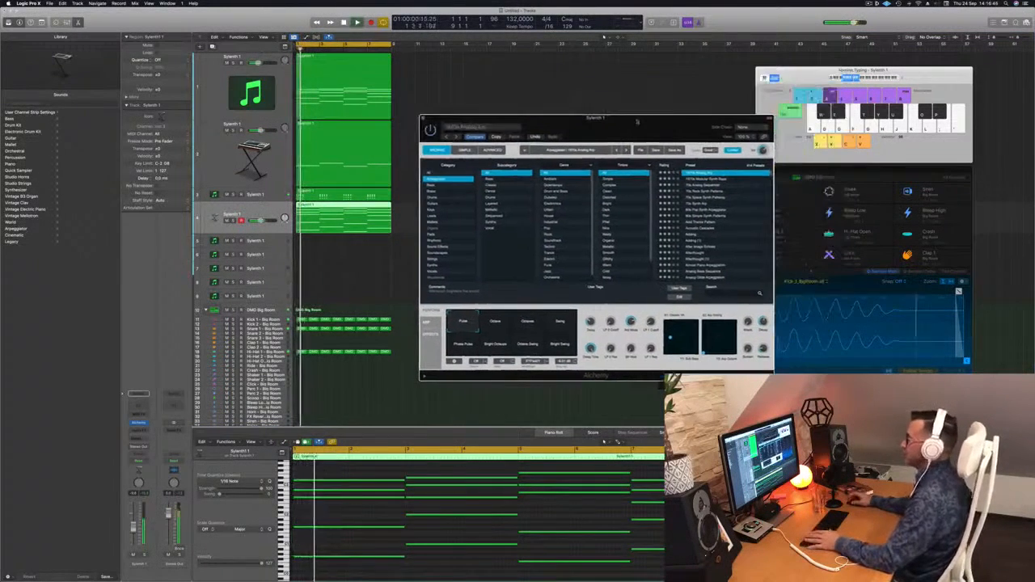
{"action": "left_click", "coordinate": [232, 215]}
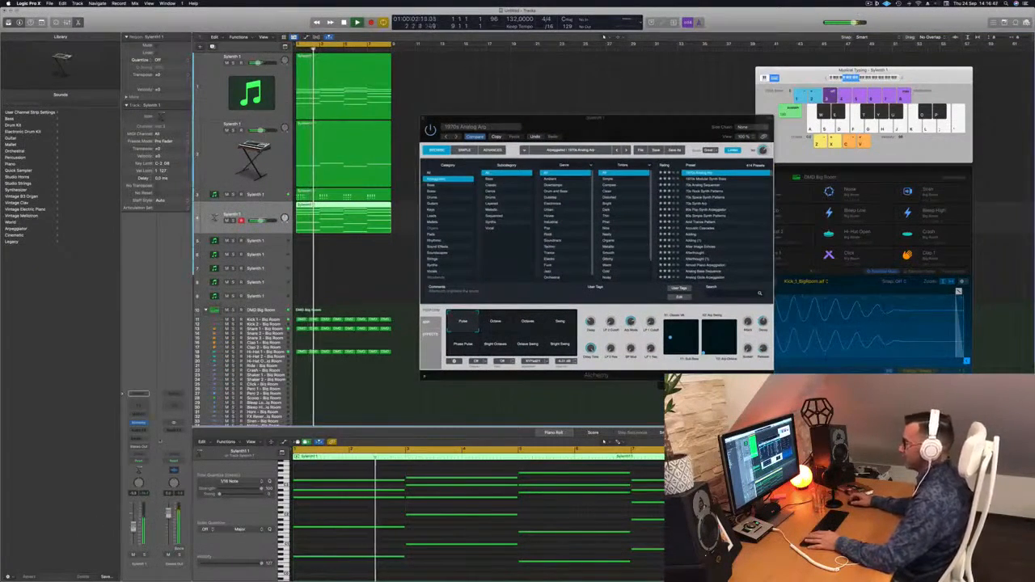
{"action": "left_click_drag", "start_coordinate": [566, 120], "coordinate": [651, 134]}
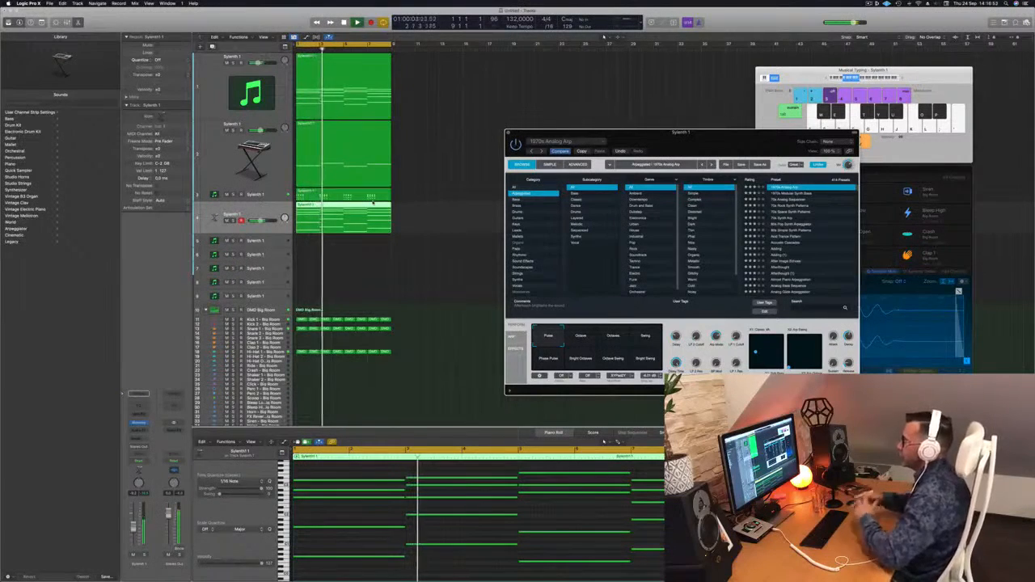
{"action": "left_click_drag", "start_coordinate": [670, 133], "coordinate": [677, 110]}
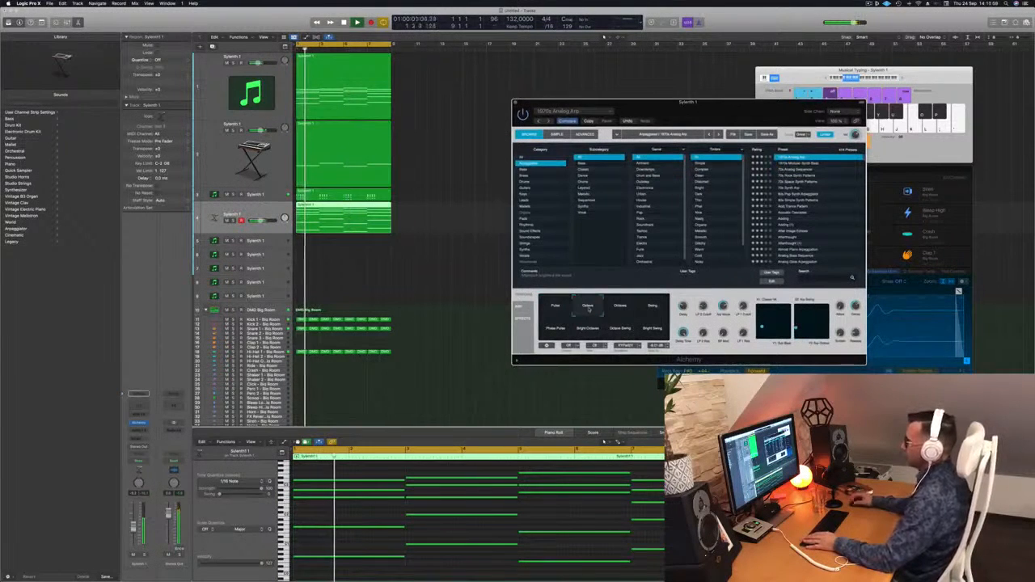
- Compare Alchemy's swing and octave performance variations, return to Pulse, and slightly lower the fourth track's volume
{"action": "left_click", "coordinate": [630, 310]}
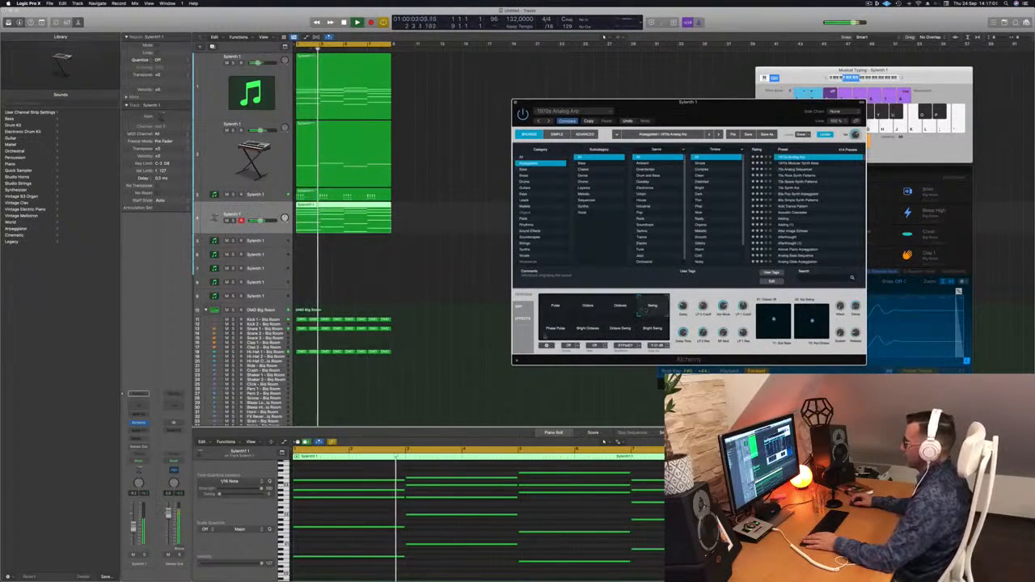
{"action": "left_click", "coordinate": [579, 334]}
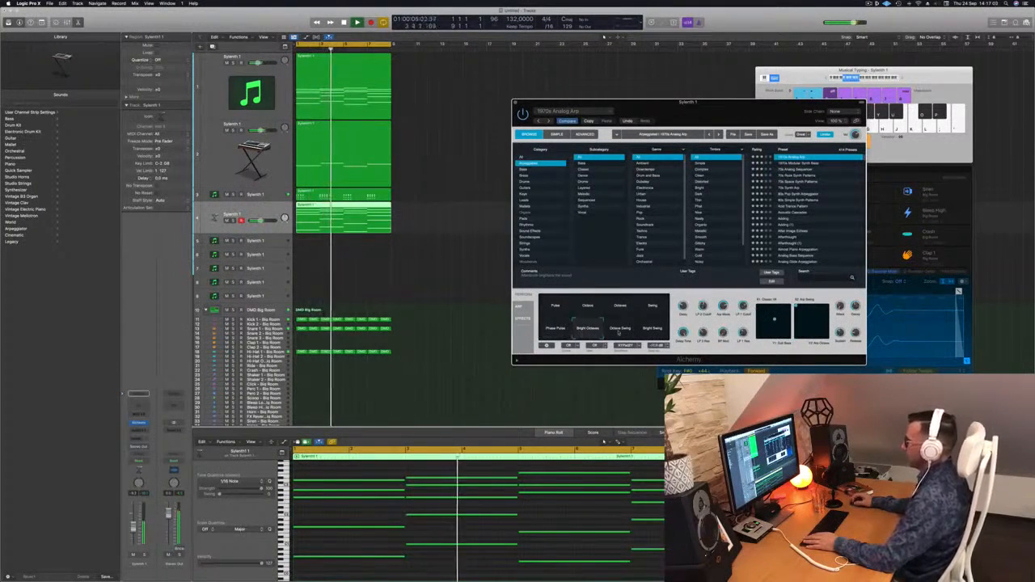
{"action": "left_click", "coordinate": [620, 329]}
{"action": "left_click", "coordinate": [651, 328]}
{"action": "left_click", "coordinate": [553, 307]}
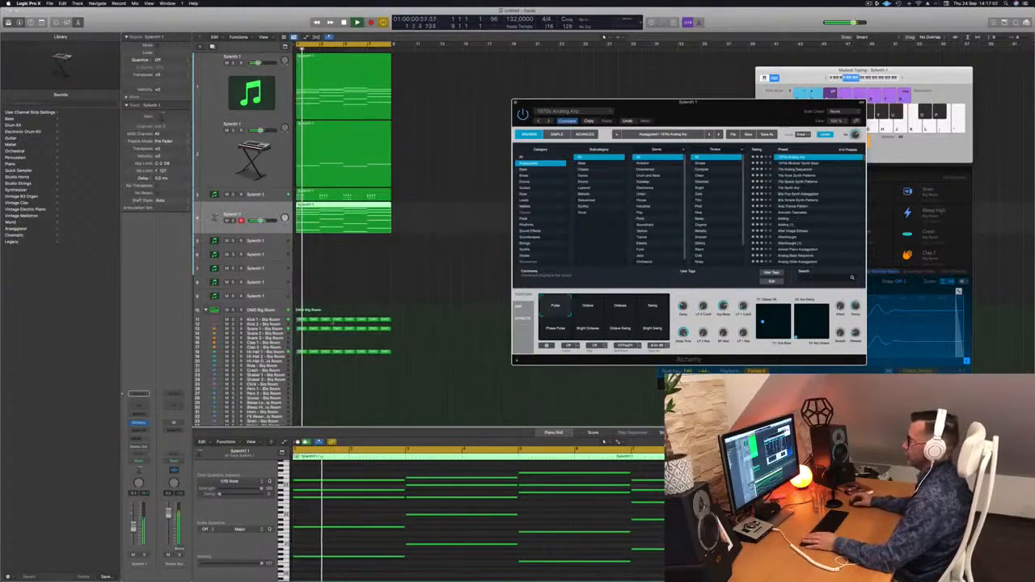
{"action": "left_click_drag", "start_coordinate": [133, 527], "coordinate": [133, 530]}
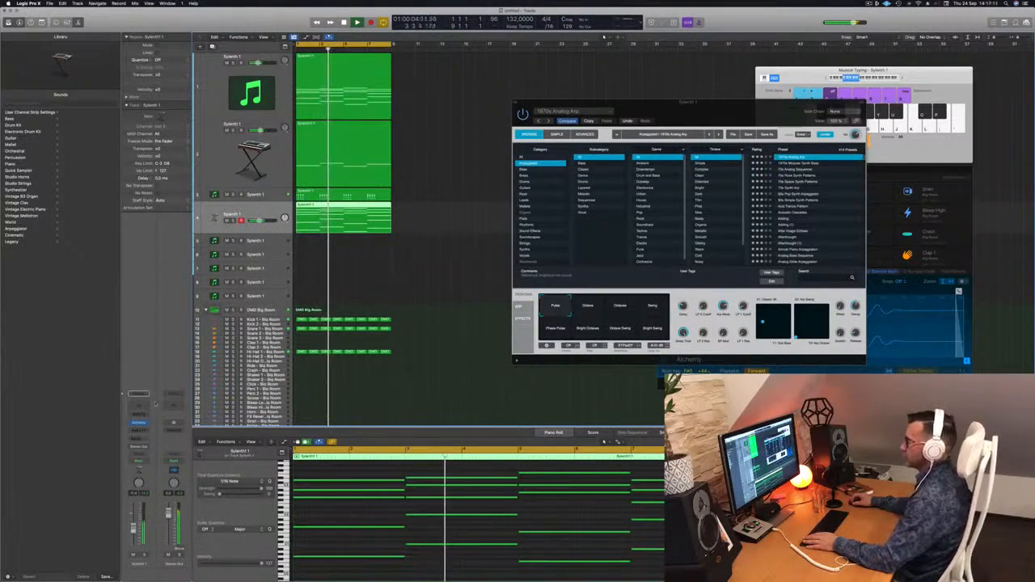
- Add a Channel EQ to the fourth track with a low cut at 124 Hz and close its window
{"action": "left_click", "coordinate": [139, 406]}
{"action": "left_click", "coordinate": [356, 121]}
{"action": "left_click_drag", "start_coordinate": [355, 152], "coordinate": [483, 153]}
{"action": "left_click_drag", "start_coordinate": [469, 217], "coordinate": [446, 209]}
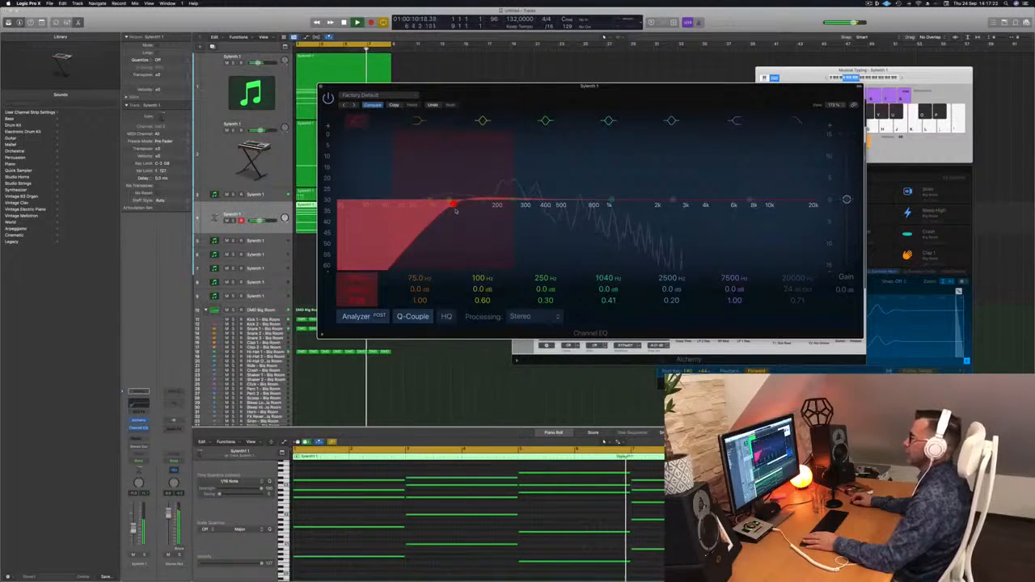
{"action": "left_click_drag", "start_coordinate": [466, 211], "coordinate": [478, 211]}
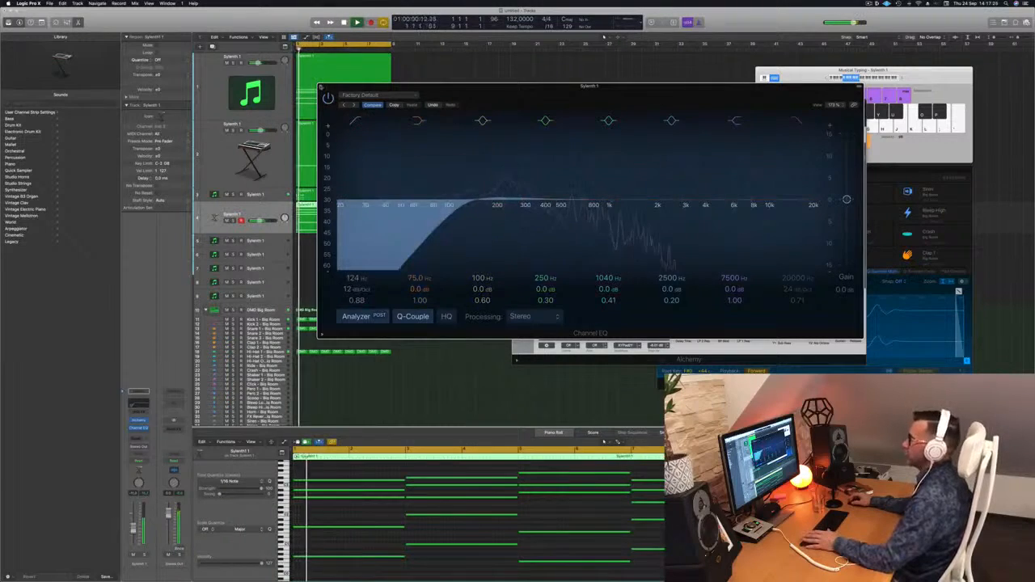
{"action": "left_click", "coordinate": [321, 86]}
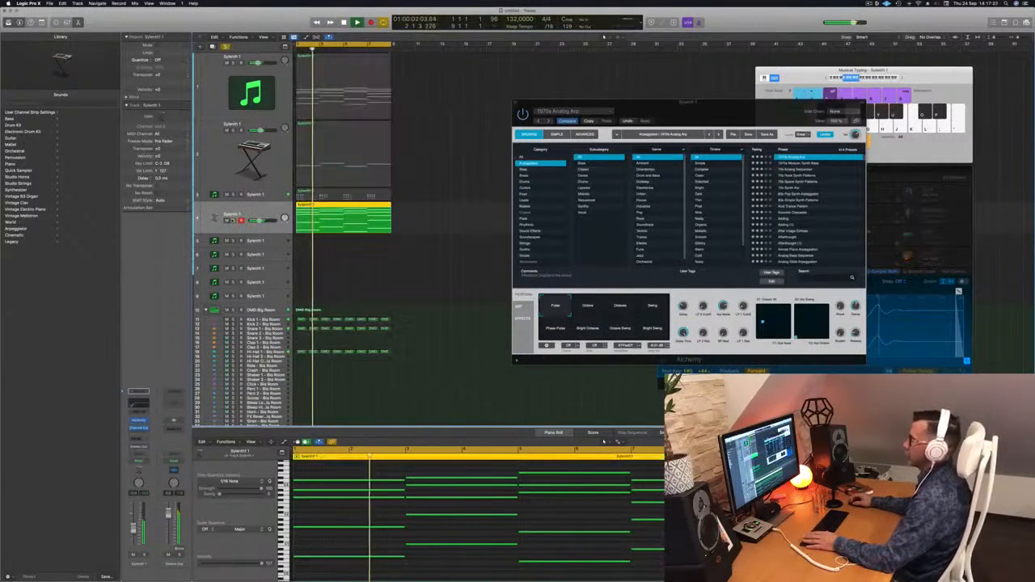
- Audition the filtered arpeggio in the mix repeatedly from the start and close the Alchemy window
{"action": "key", "text": "Return"}
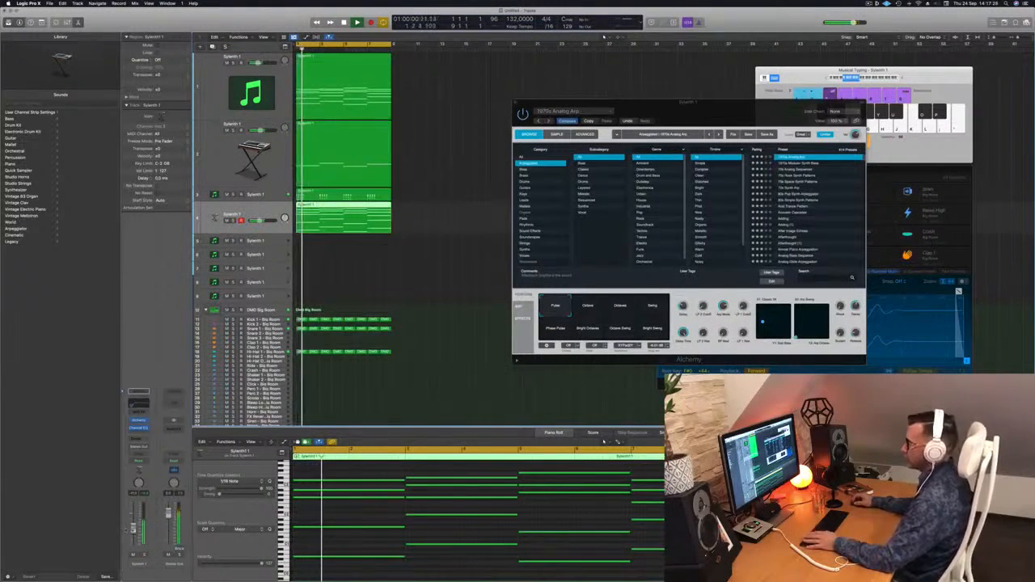
{"action": "key", "text": "Return"}
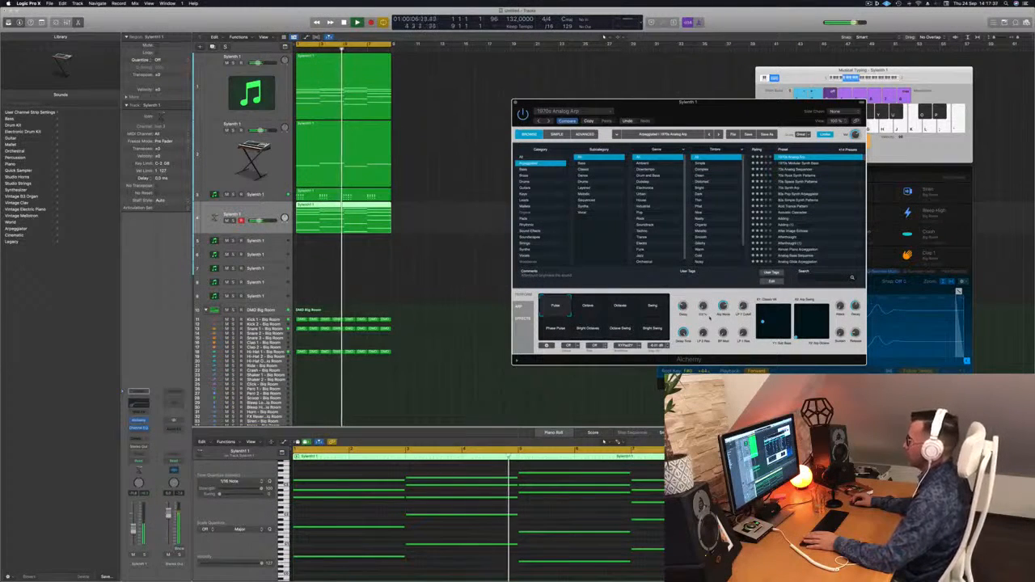
{"action": "key", "text": "Return"}
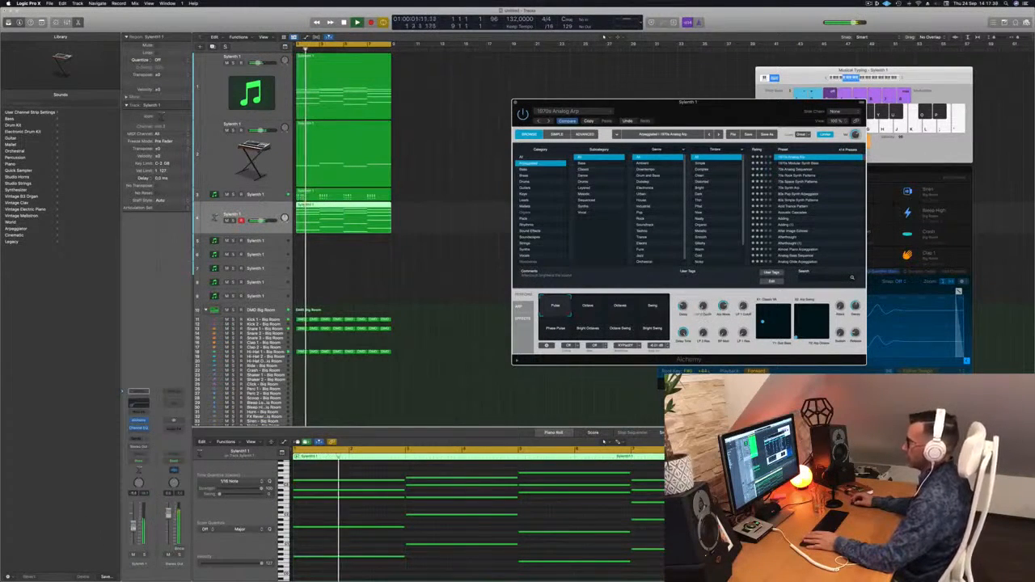
{"action": "left_click", "coordinate": [235, 215]}
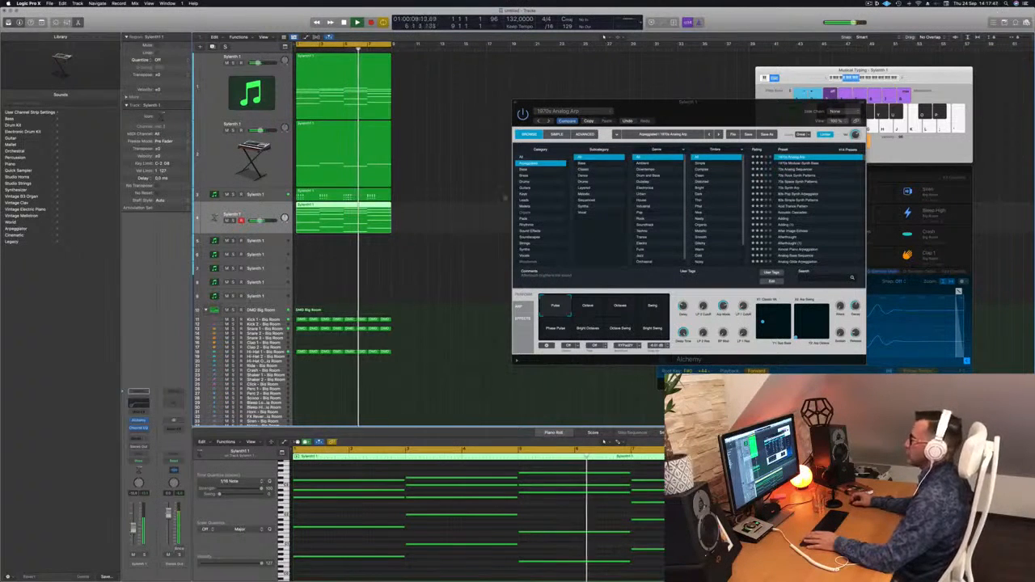
{"action": "left_click_drag", "start_coordinate": [713, 112], "coordinate": [537, 121]}
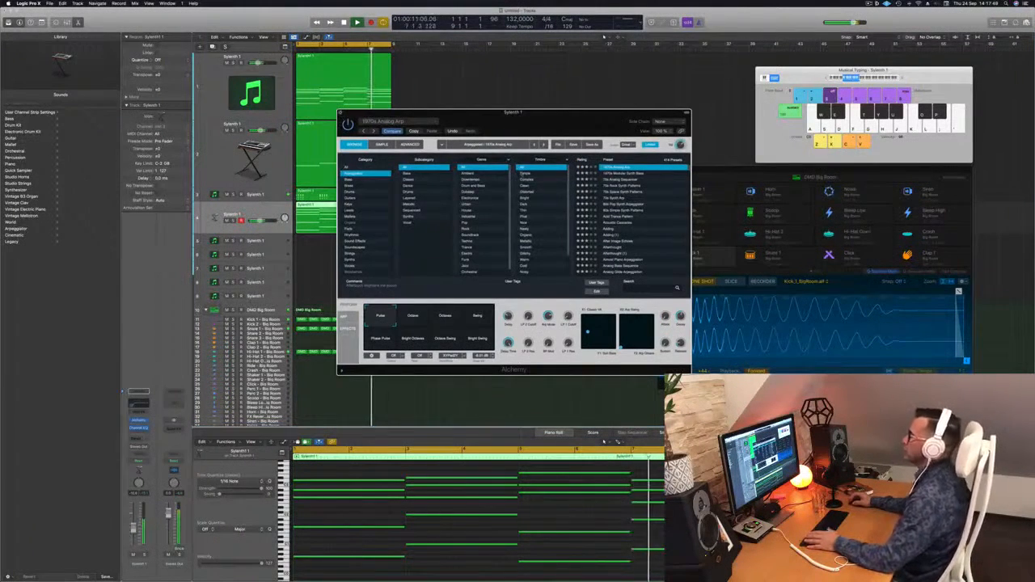
{"action": "key", "text": "super+w"}
{"action": "key", "text": "Return"}
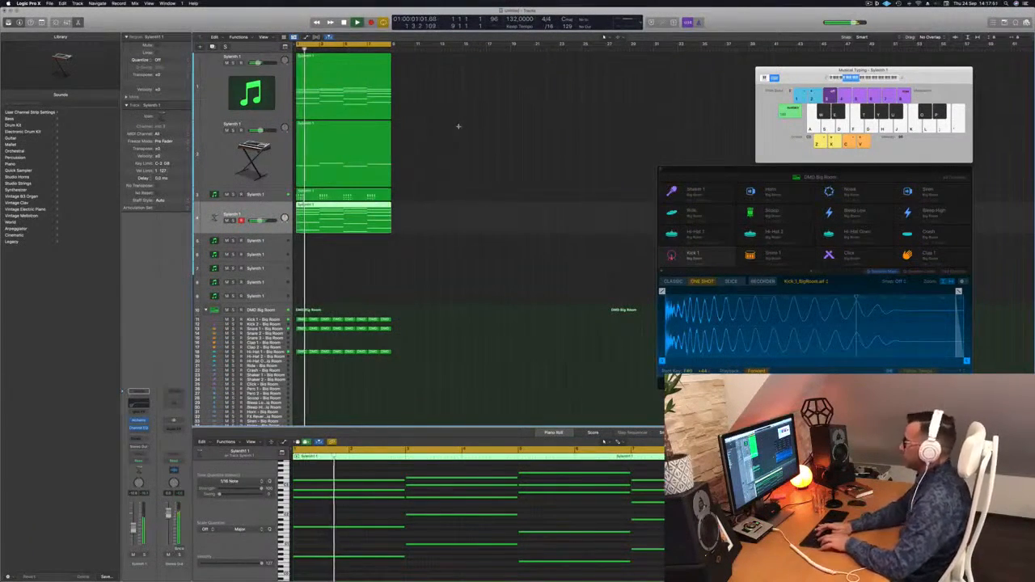
- Repeat all instrument and drum regions three times to extend the arrangement to bar 33, and replay from the start
{"action": "key", "text": "super+r"}
{"action": "key", "text": "super+r"}
{"action": "key", "text": "super+r"}
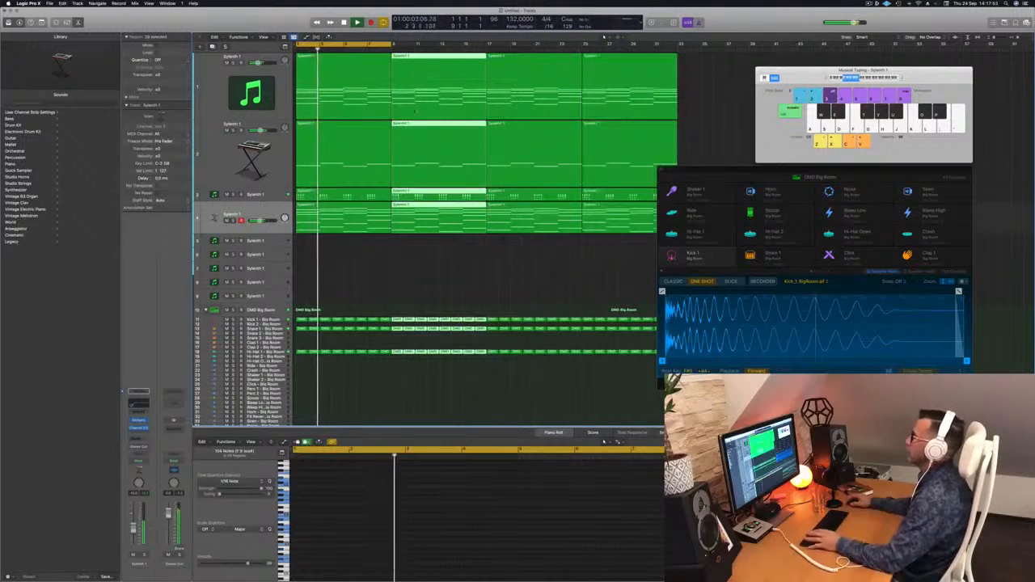
{"action": "left_click", "coordinate": [409, 266]}
{"action": "key", "text": "Return"}
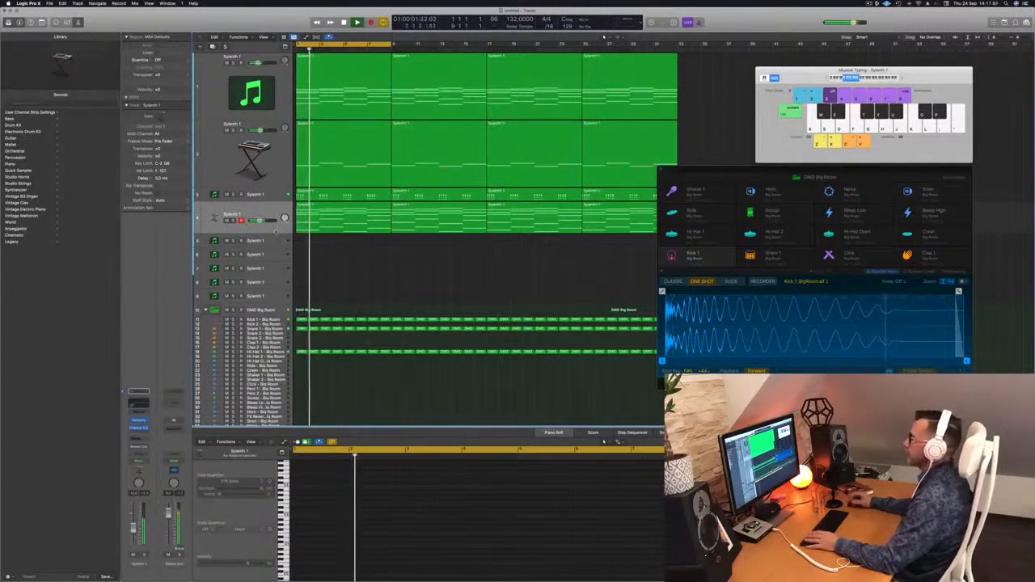
- Add a Bus 5 send to the third track's stab pattern and display the bus's Aux 5 channel
{"action": "left_click", "coordinate": [275, 196]}
{"action": "key", "text": "Return"}
{"action": "left_click", "coordinate": [139, 421]}
{"action": "mouse_move", "coordinate": [135, 447]}
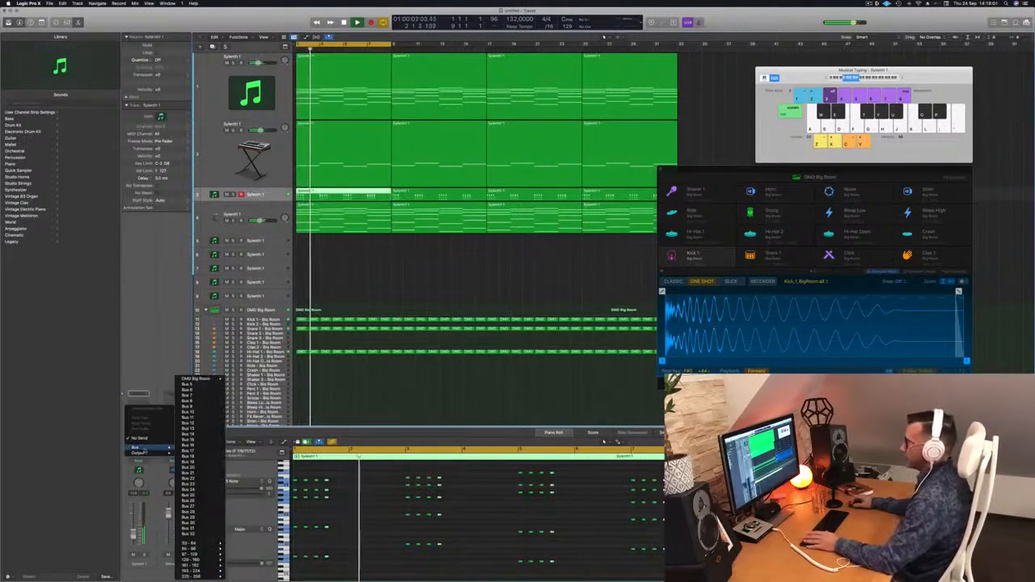
{"action": "left_click", "coordinate": [188, 384]}
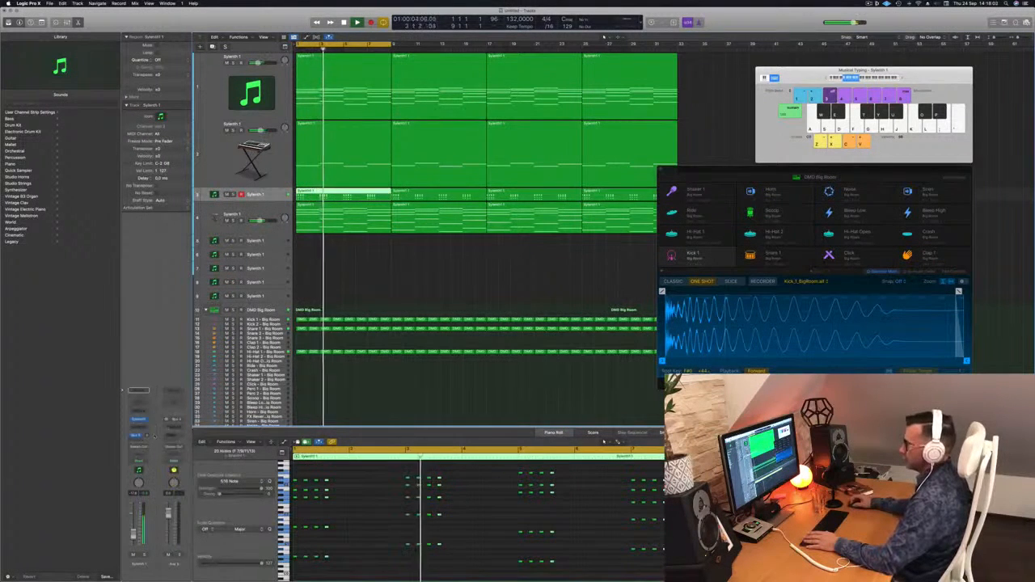
{"action": "left_click", "coordinate": [171, 435]}
{"action": "left_click", "coordinate": [166, 382]}
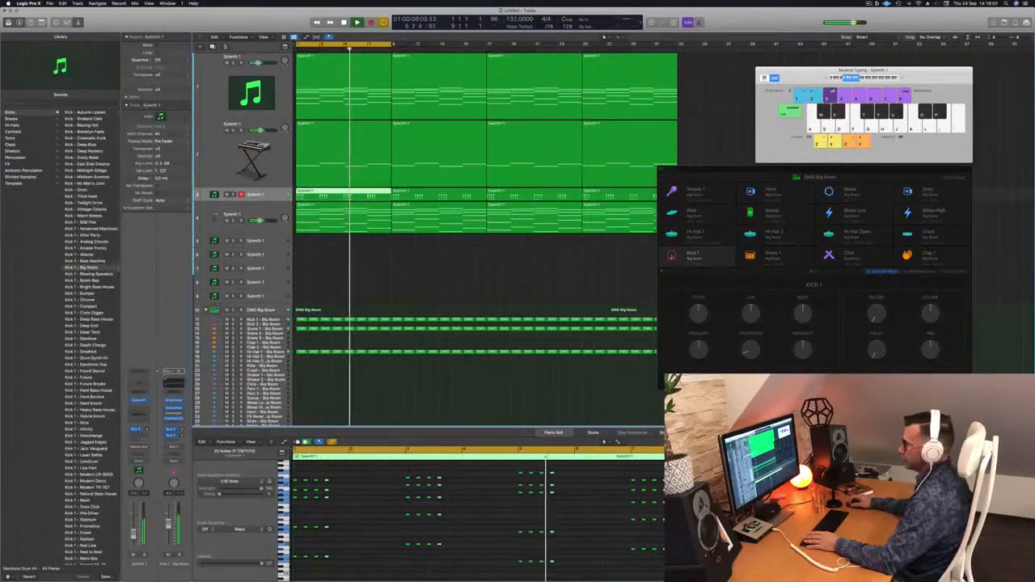
{"action": "left_click", "coordinate": [136, 430]}
{"action": "left_click", "coordinate": [178, 422]}
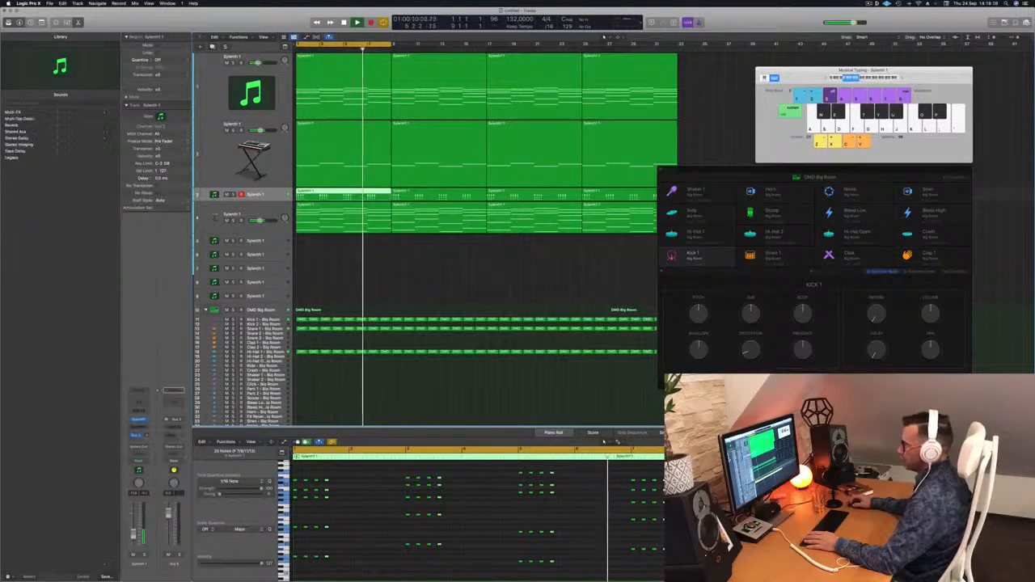
- Insert SilverVerb on Aux 5 and load its grandiose preset
{"action": "left_click", "coordinate": [175, 429]}
{"action": "mouse_move", "coordinate": [177, 504]}
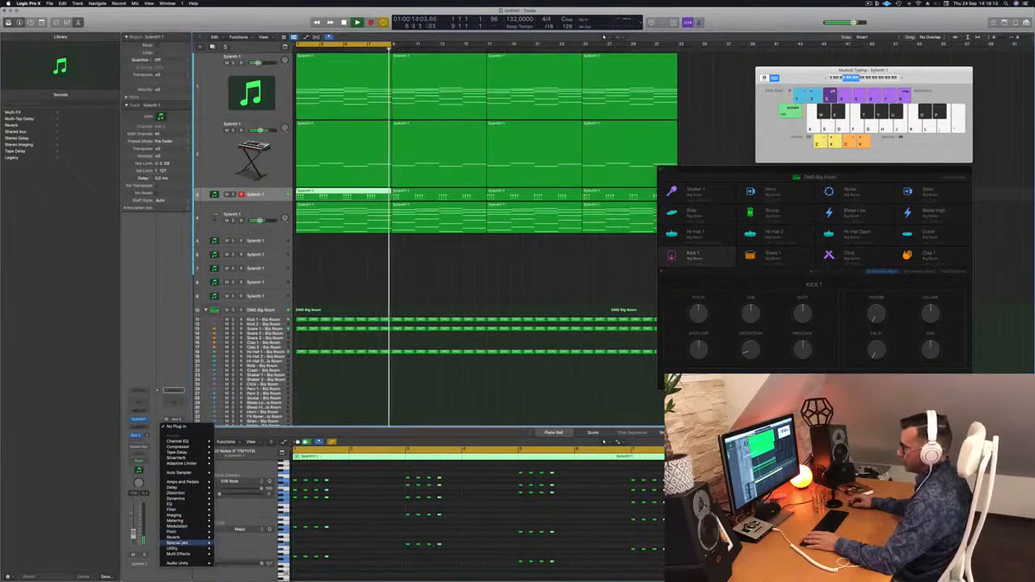
{"action": "mouse_move", "coordinate": [180, 538]}
{"action": "left_click", "coordinate": [281, 549]}
{"action": "left_click_drag", "start_coordinate": [529, 90], "coordinate": [498, 85]}
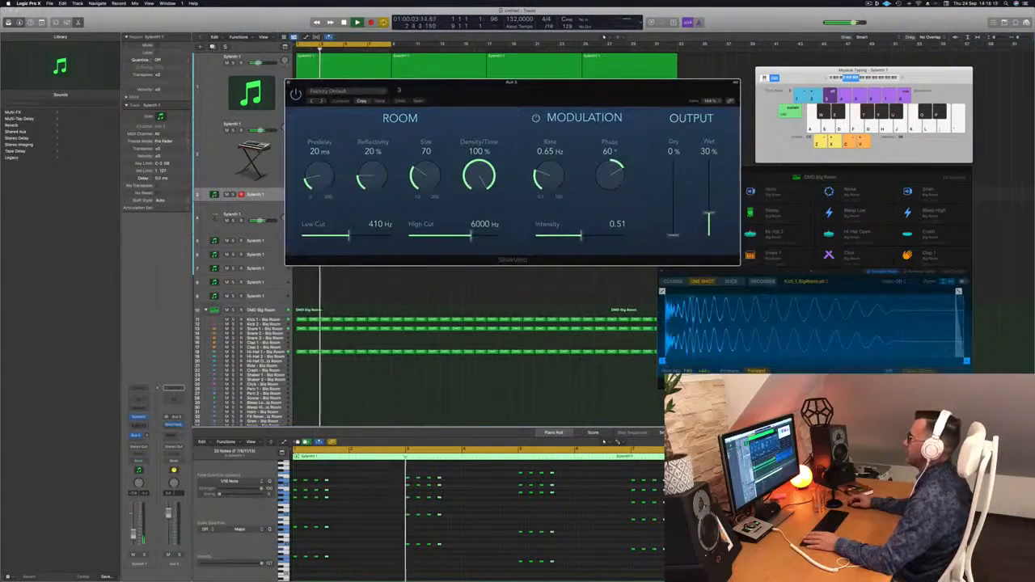
{"action": "left_click", "coordinate": [361, 92]}
{"action": "left_click", "coordinate": [323, 210]}
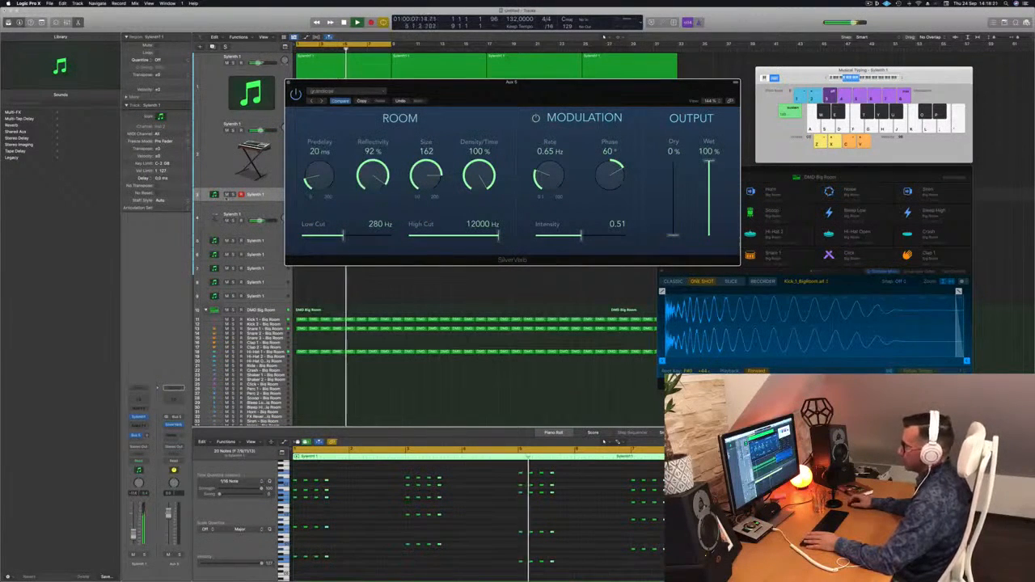
- Listen to the third track's reverb in the mix and close the SilverVerb window
{"action": "left_click", "coordinate": [230, 208]}
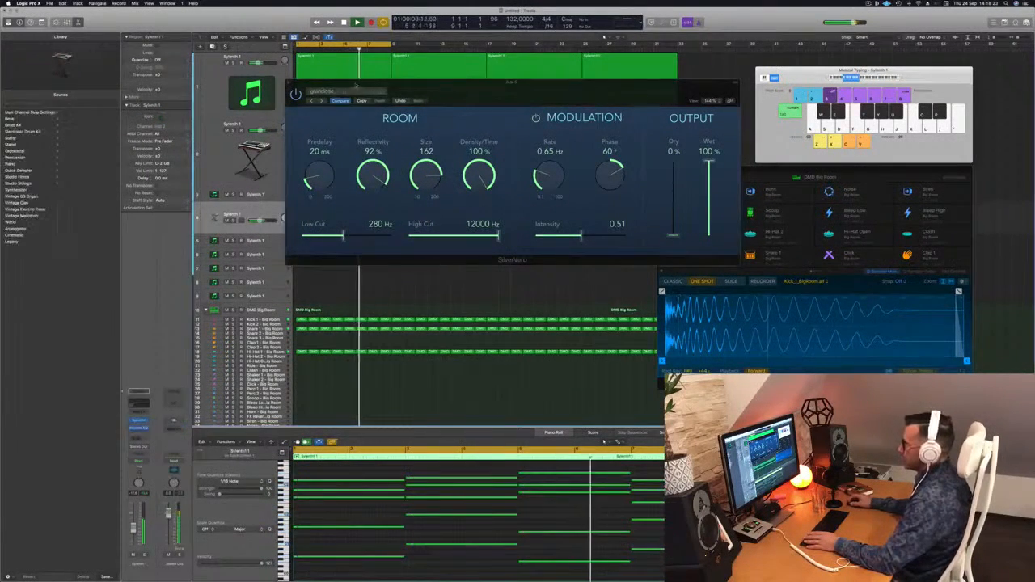
{"action": "left_click_drag", "start_coordinate": [428, 82], "coordinate": [701, 94]}
{"action": "key", "text": "Up"}
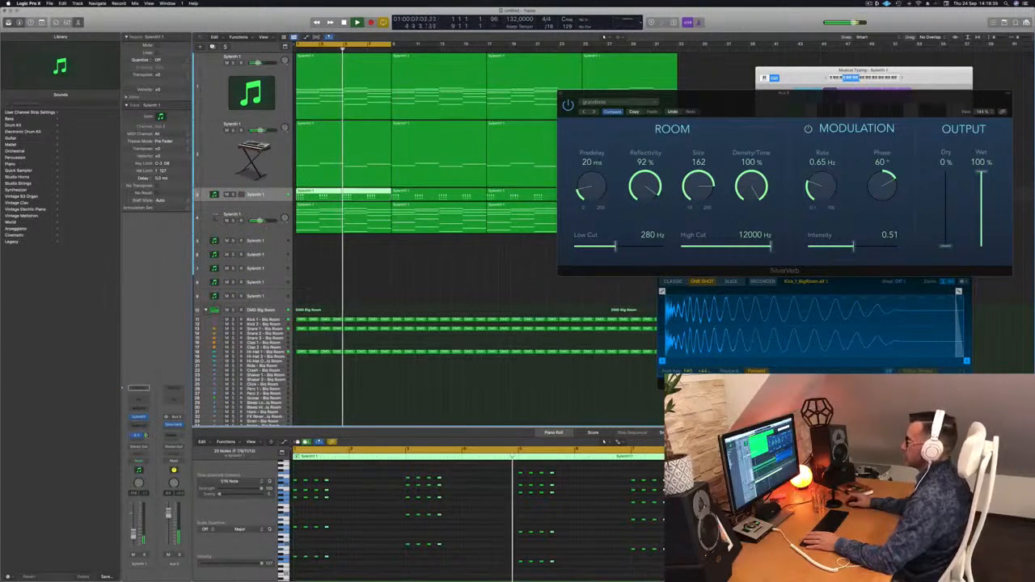
{"action": "left_click_drag", "start_coordinate": [565, 95], "coordinate": [474, 108]}
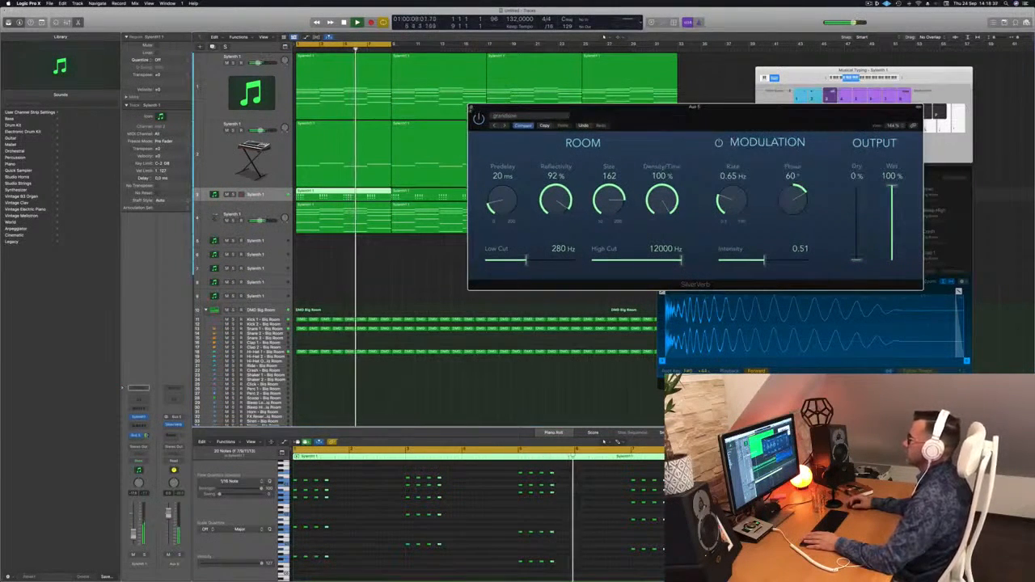
{"action": "key", "text": "super+w"}
- Send the fourth track's arpeggio to Bus 5 and insert a Channel EQ on the Aux 5 reverb channel
{"action": "key", "text": "Down"}
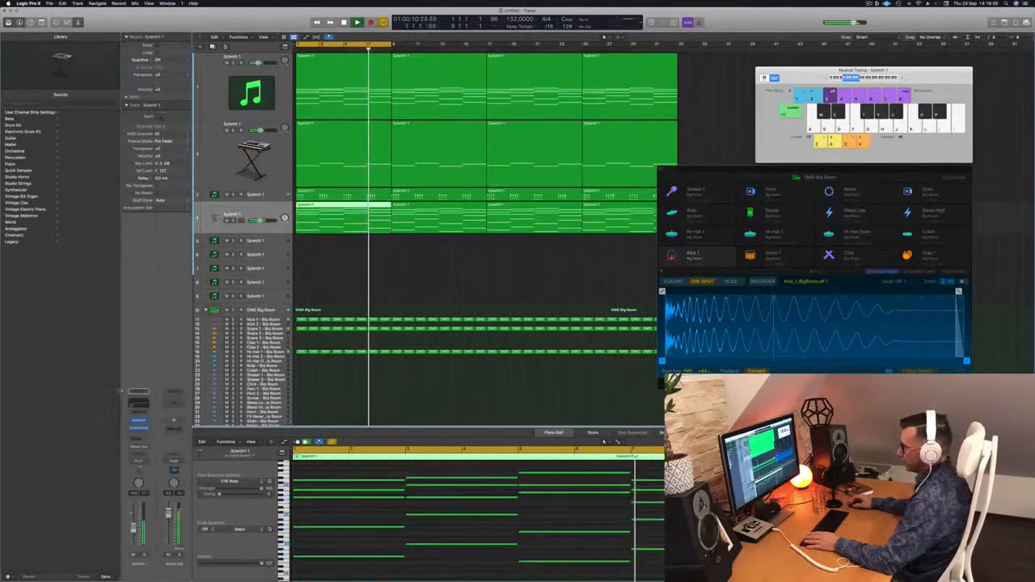
{"action": "left_click", "coordinate": [138, 436]}
{"action": "mouse_move", "coordinate": [154, 447]}
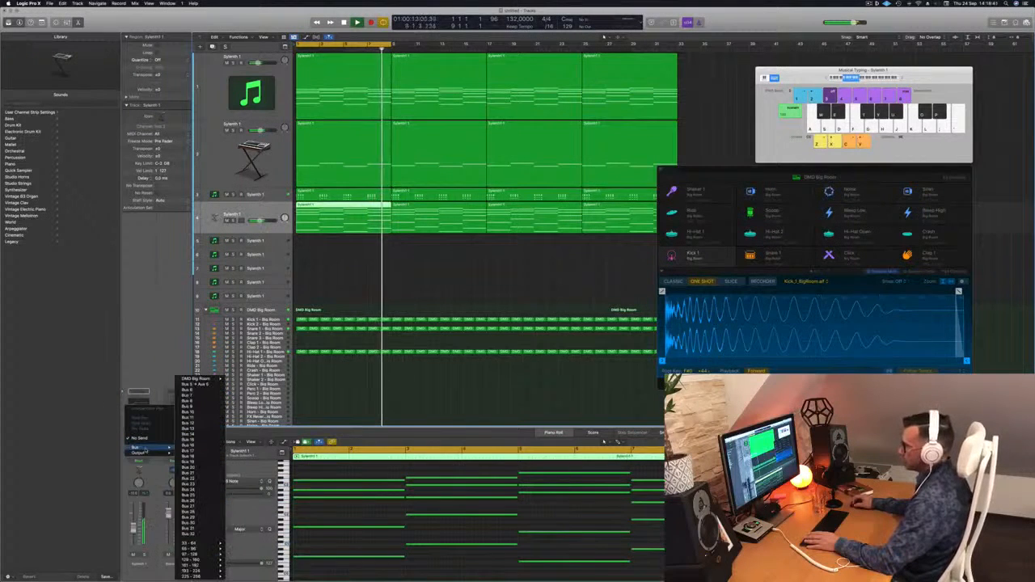
{"action": "left_click", "coordinate": [186, 390]}
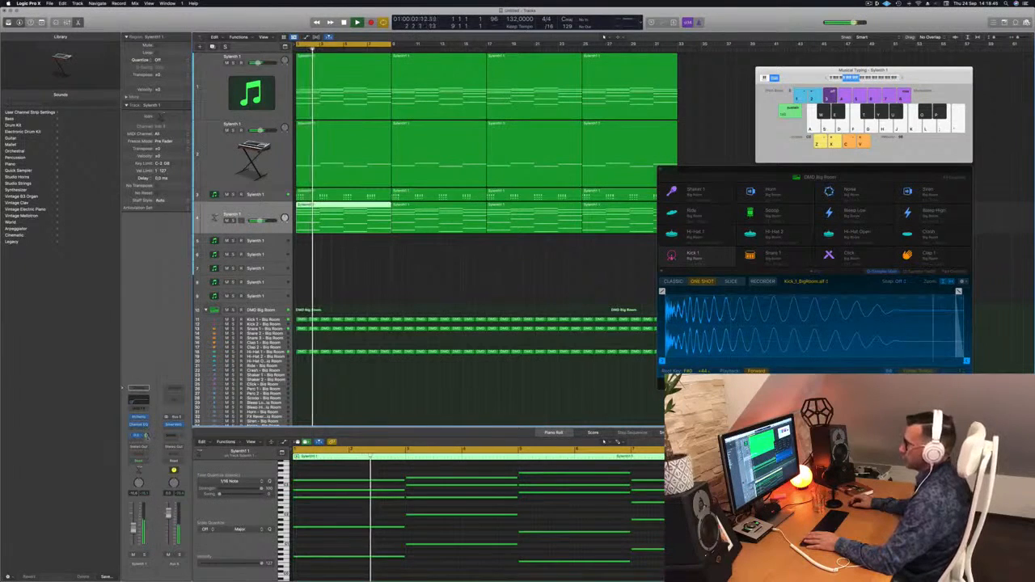
{"action": "left_click", "coordinate": [171, 400]}
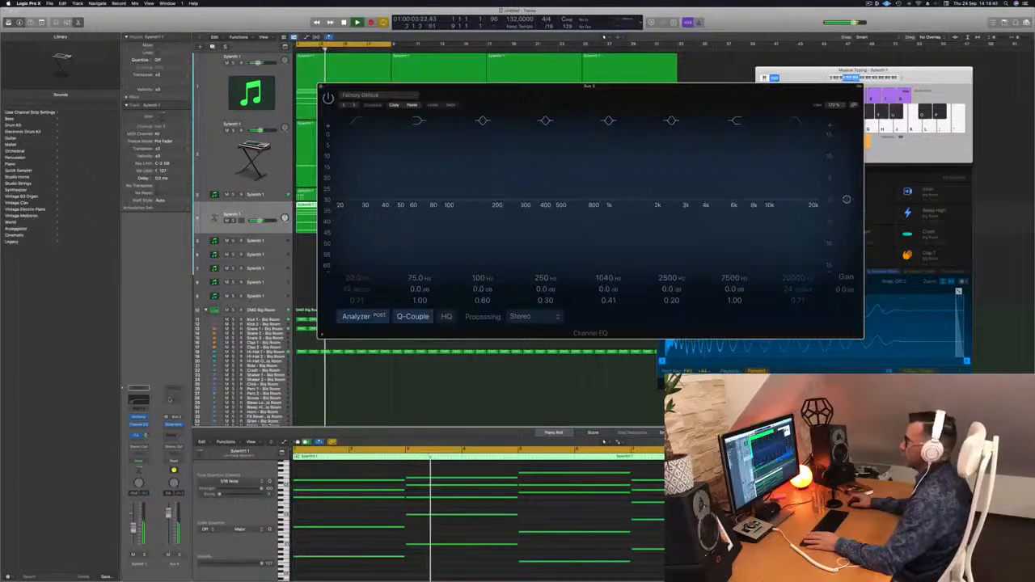
- Enable the Channel EQ's low cut on Aux 5, sweep it up to just below 500 Hz, and close the EQ window
{"action": "left_click", "coordinate": [363, 123]}
{"action": "left_click_drag", "start_coordinate": [356, 191], "coordinate": [551, 211]}
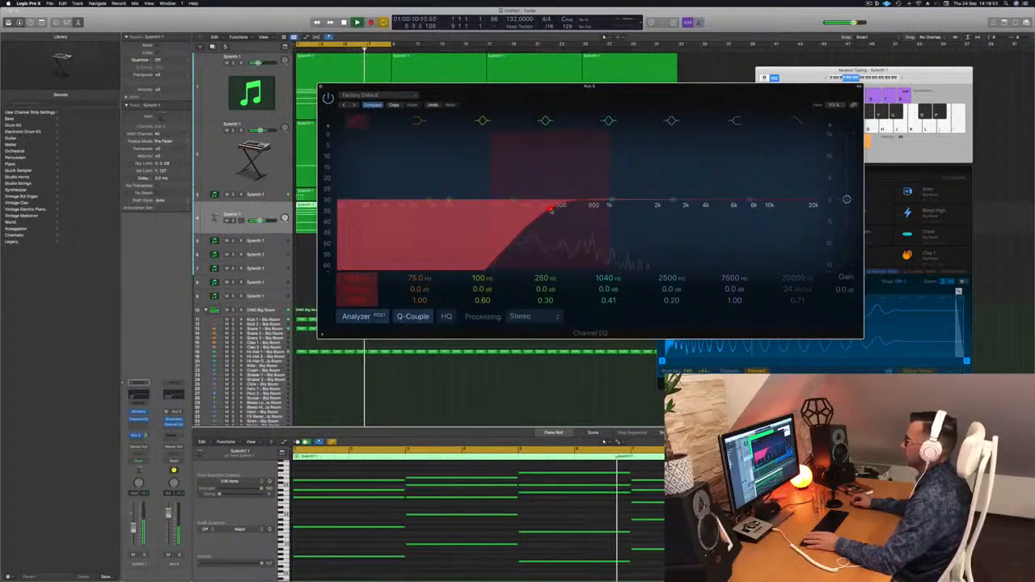
{"action": "key", "text": "super+w"}
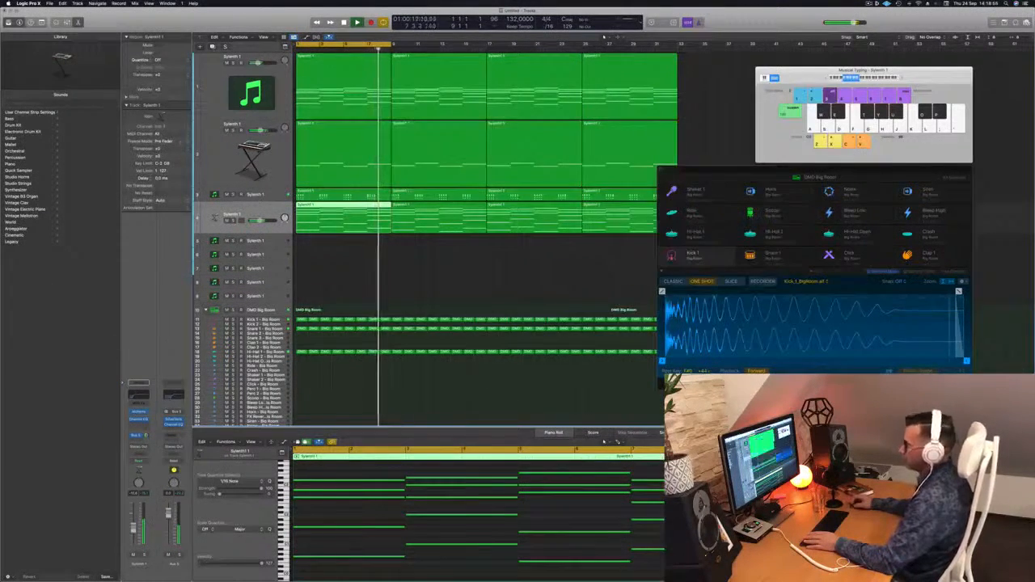
- Insert a stereo Compressor after the EQ on Aux 5 and set its side chain to Kick 1 - Big Room (Inst 9)
{"action": "left_click", "coordinate": [174, 430]}
{"action": "mouse_move", "coordinate": [186, 454]}
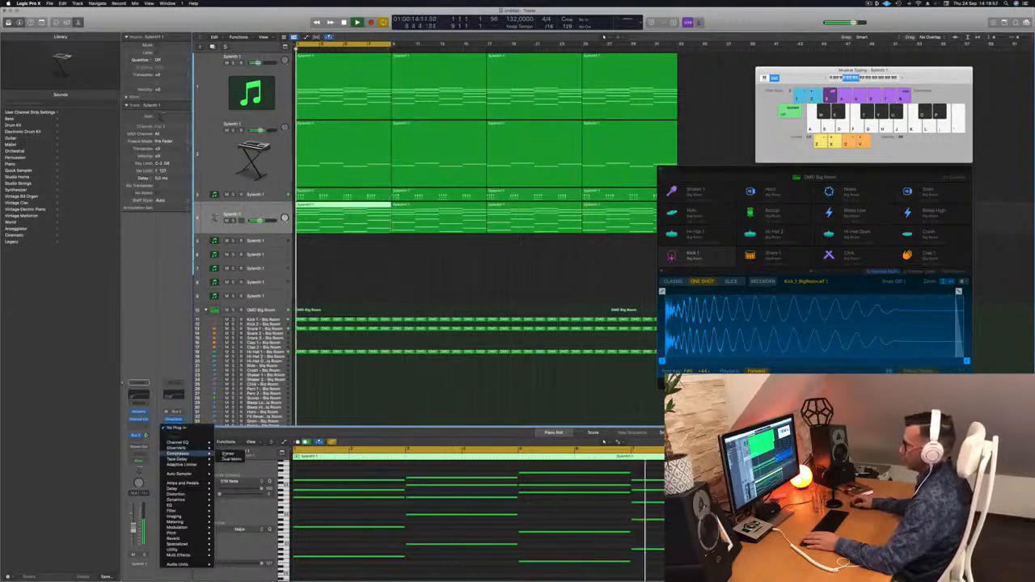
{"action": "left_click", "coordinate": [230, 454]}
{"action": "left_click", "coordinate": [602, 97]}
{"action": "mouse_move", "coordinate": [607, 114]}
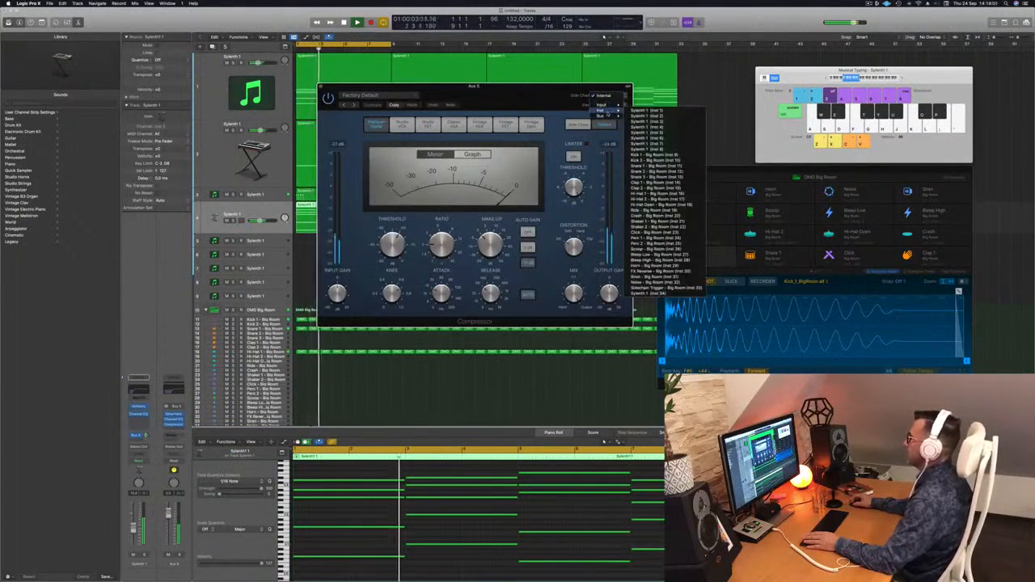
{"action": "left_click", "coordinate": [674, 154]}
- Adjust the Aux 5 Compressor's threshold while listening to the reverb duck under the kick, and close its window
{"action": "left_click_drag", "start_coordinate": [496, 105], "coordinate": [522, 104]}
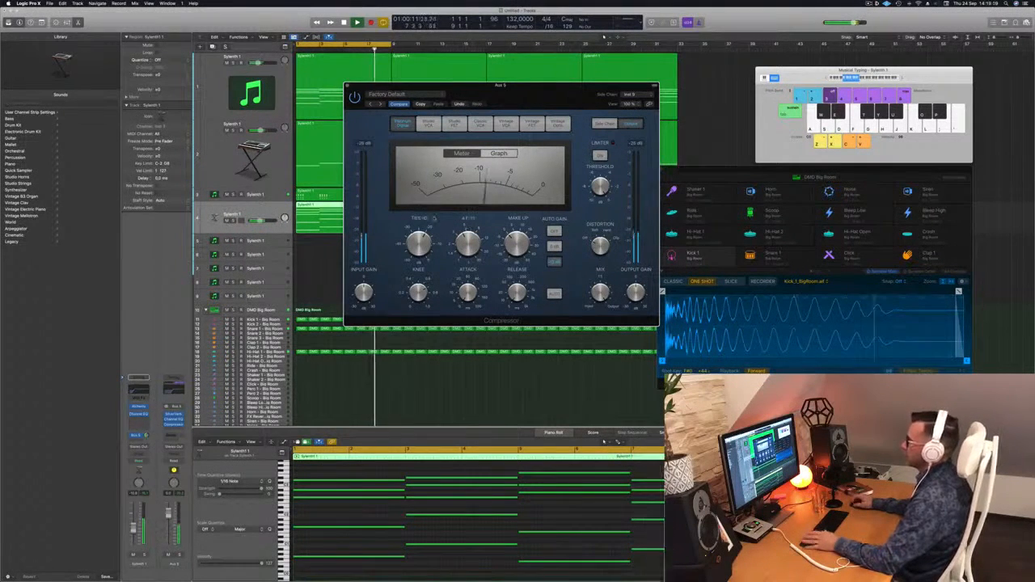
{"action": "left_click_drag", "start_coordinate": [546, 89], "coordinate": [542, 89]}
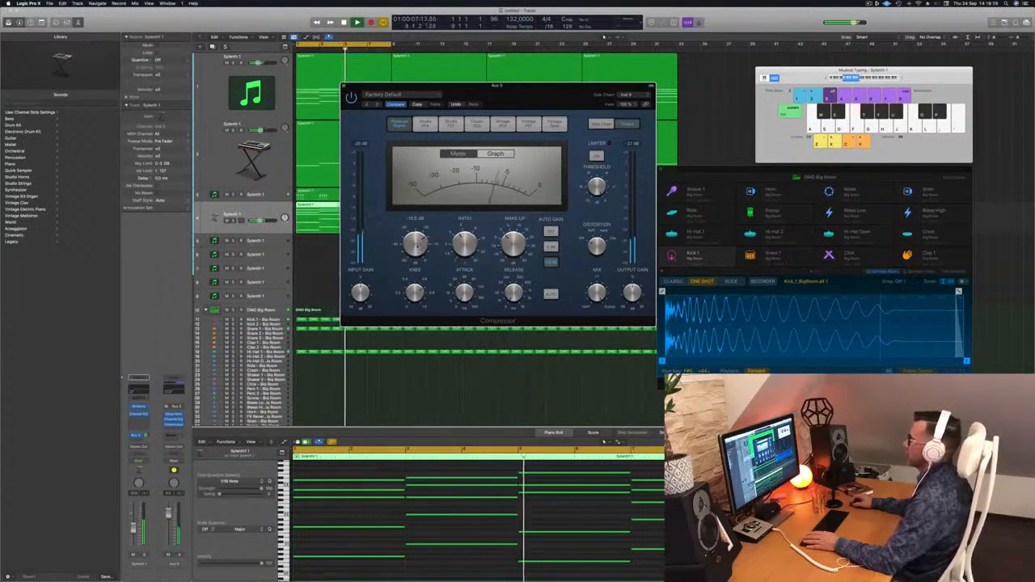
{"action": "key", "text": "space"}
{"action": "left_click", "coordinate": [343, 85]}
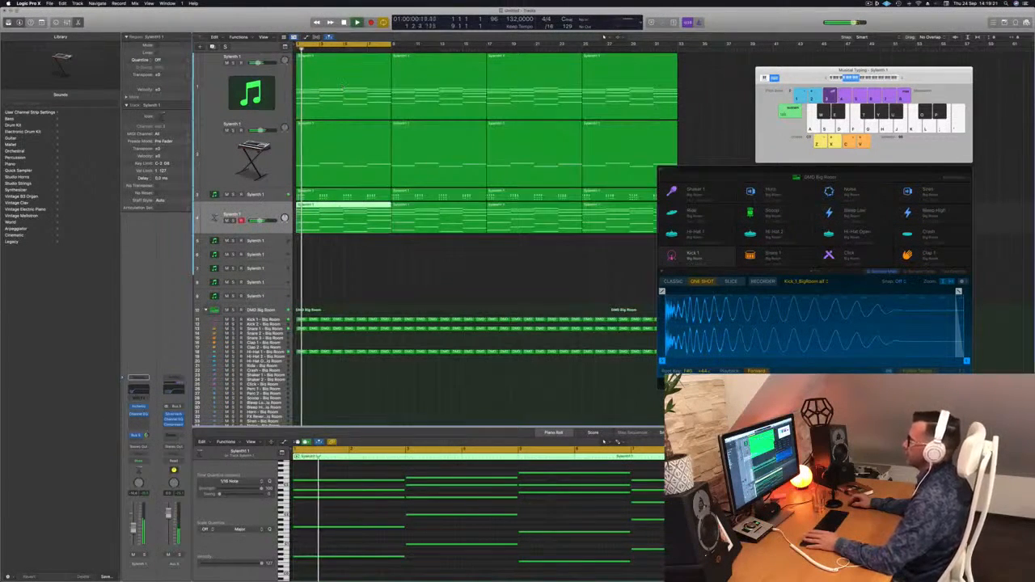
- Deselect the arpeggio region and close the Big Room drum kit window
{"action": "left_click", "coordinate": [377, 273]}
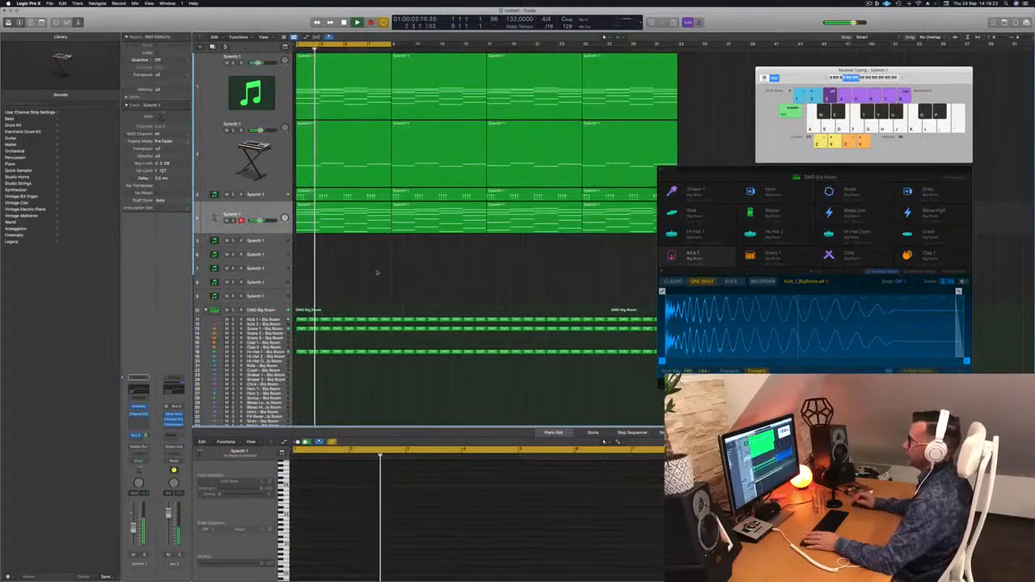
{"action": "left_click", "coordinate": [849, 179]}
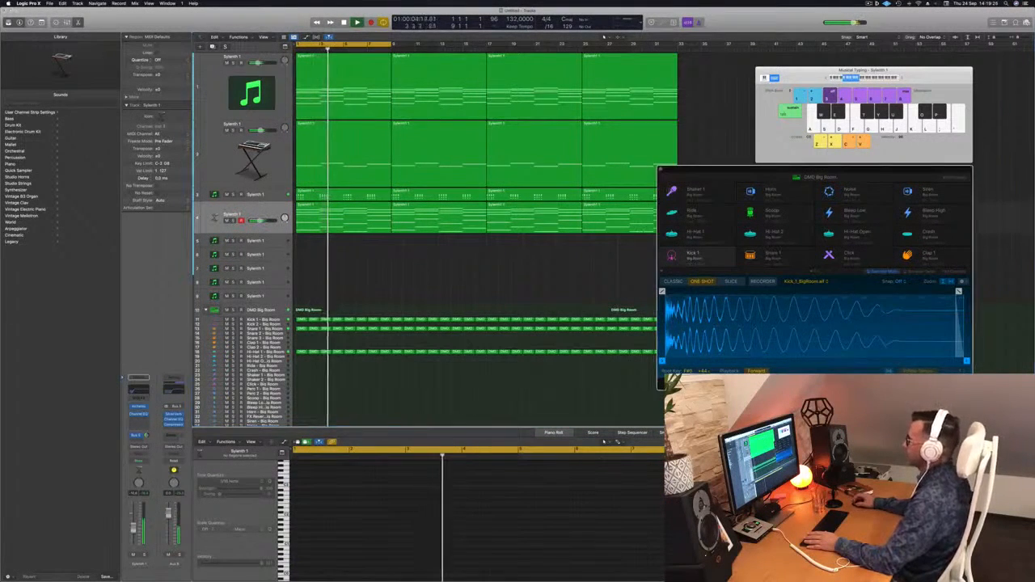
{"action": "left_click", "coordinate": [660, 170]}
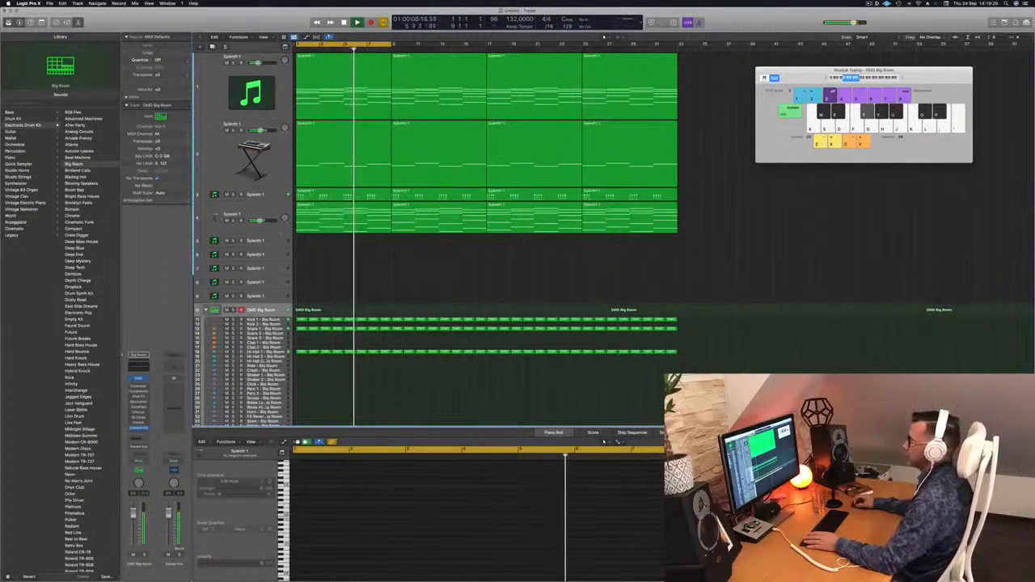
- Duplicate the third Sylenth1 track with its settings, place the copy below the fourth track, and increase the copy's track height
{"action": "left_click", "coordinate": [279, 229]}
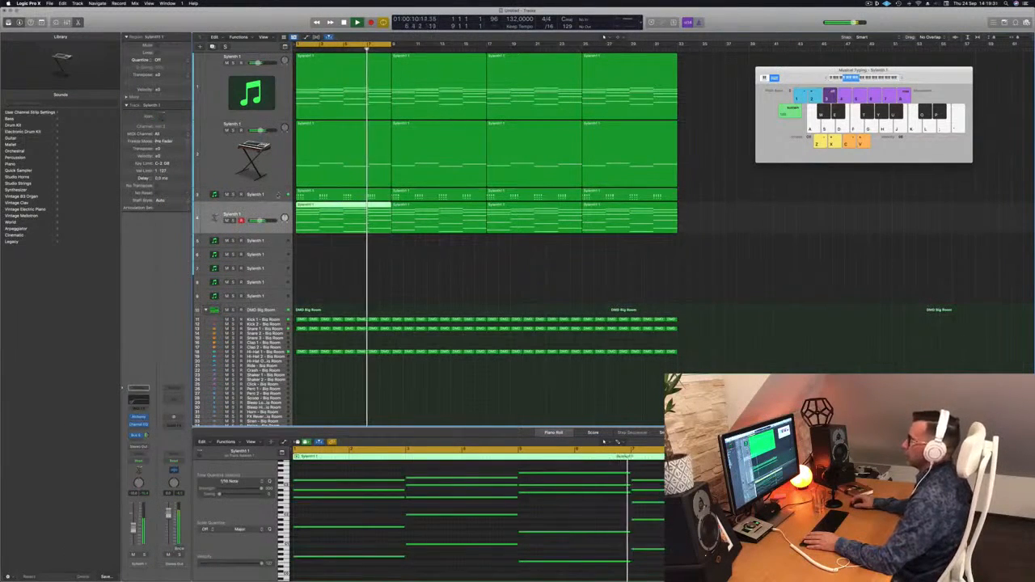
{"action": "left_click", "coordinate": [274, 196]}
{"action": "left_click", "coordinate": [214, 47]}
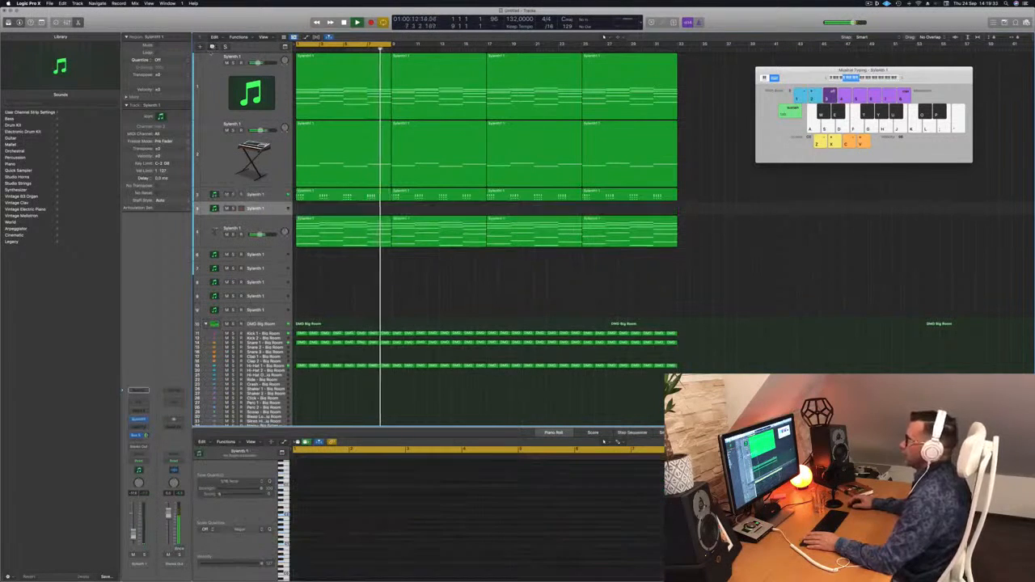
{"action": "left_click_drag", "start_coordinate": [275, 213], "coordinate": [277, 253]}
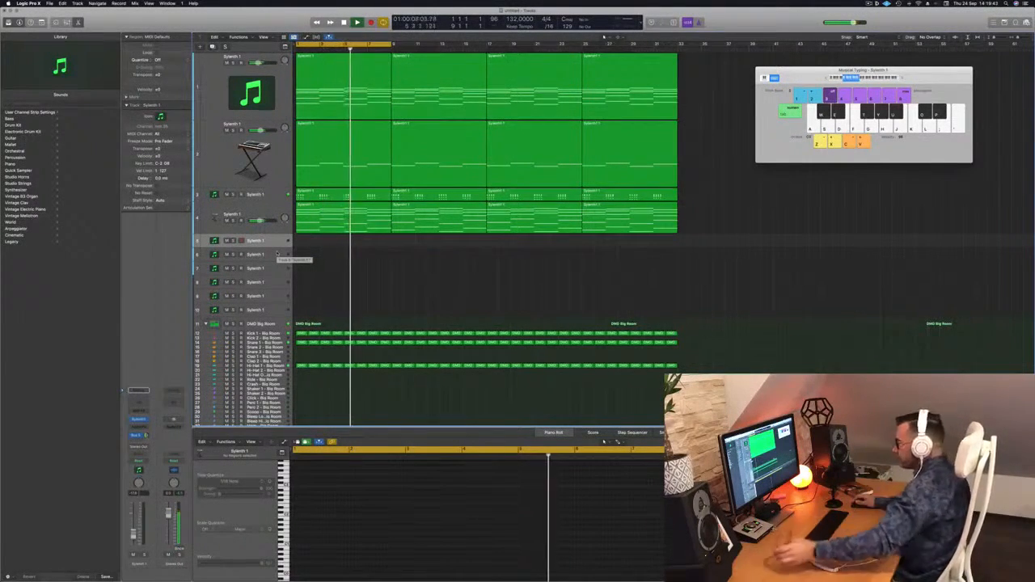
{"action": "left_click_drag", "start_coordinate": [278, 247], "coordinate": [277, 283]}
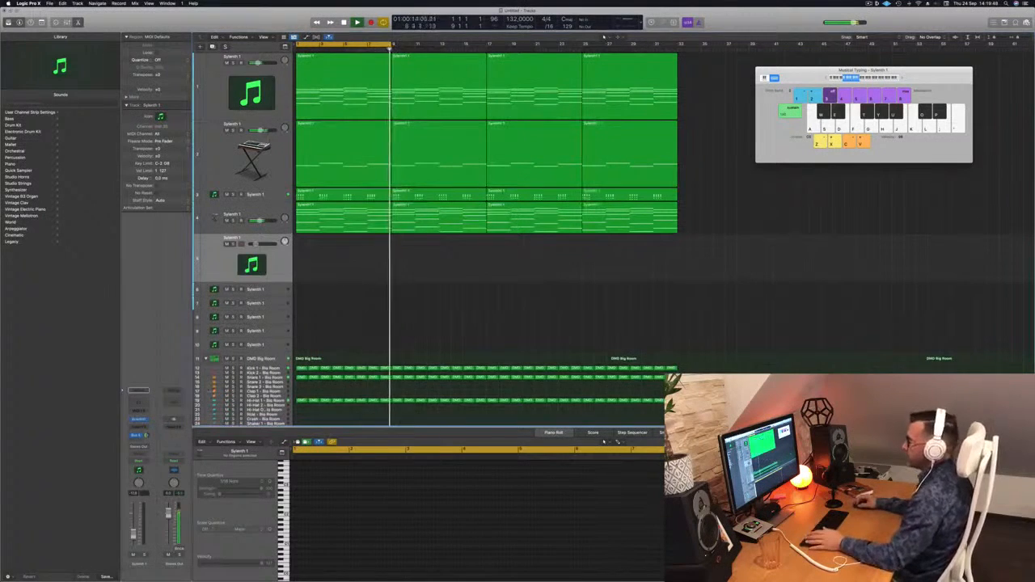
- Bring up the new fifth track's Sylenth1 window with LEAD - Vision, move it clear of the track, and try the sound over the loop
{"action": "key", "text": "v"}
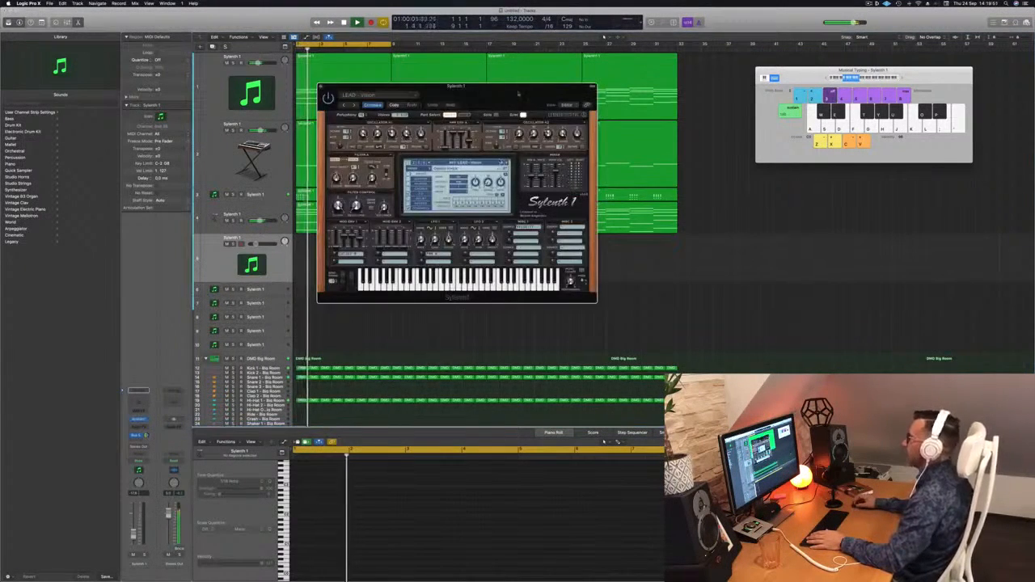
{"action": "left_click_drag", "start_coordinate": [520, 90], "coordinate": [777, 194]}
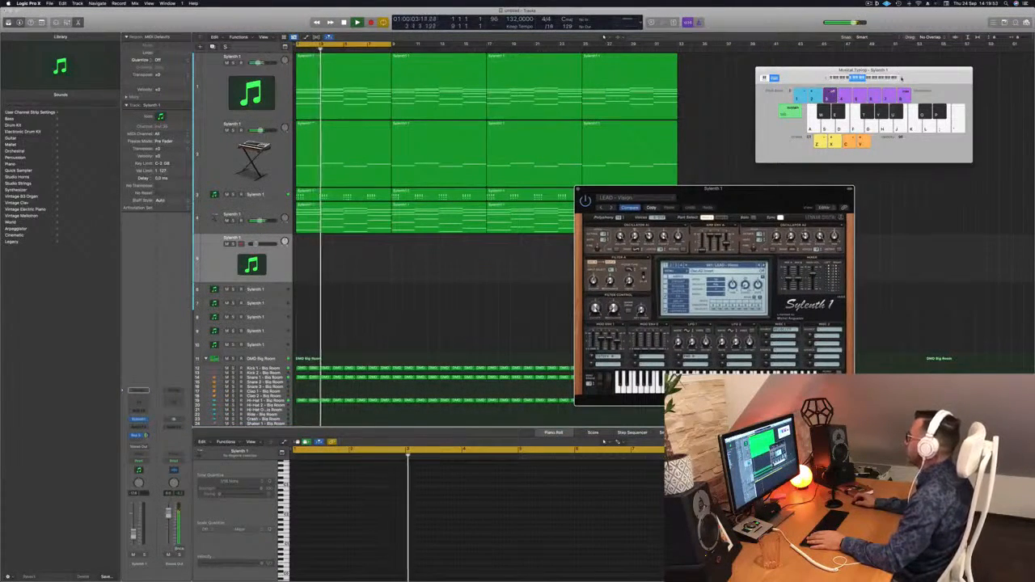
{"action": "left_click_drag", "start_coordinate": [760, 192], "coordinate": [629, 141]}
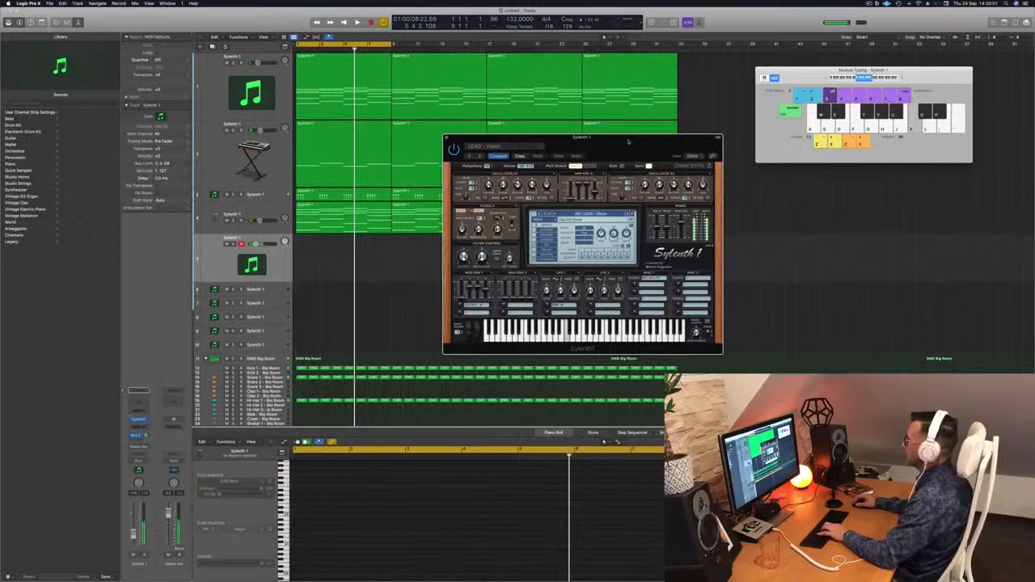
{"action": "key", "text": "Return"}
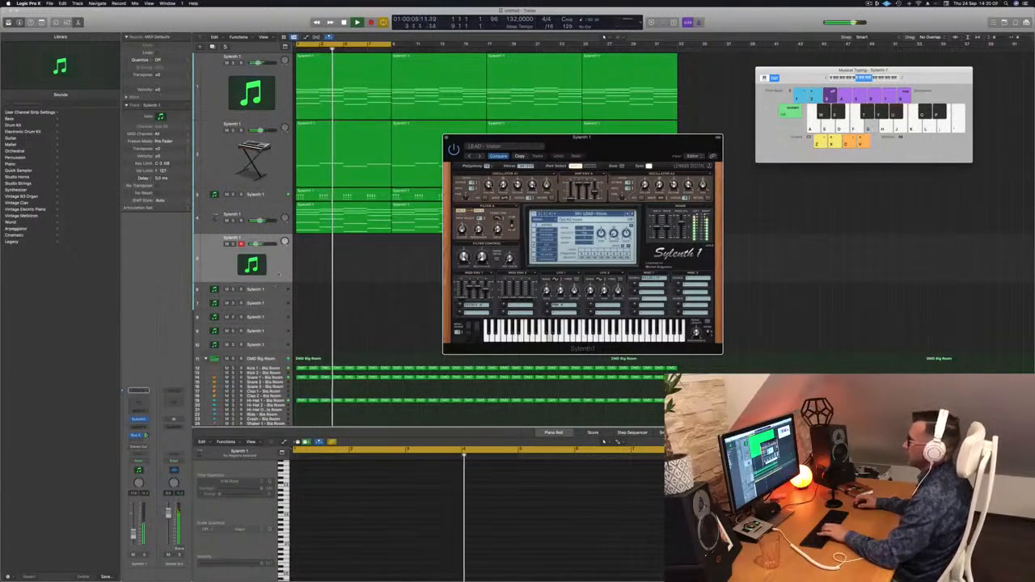
{"action": "left_click", "coordinate": [276, 266]}
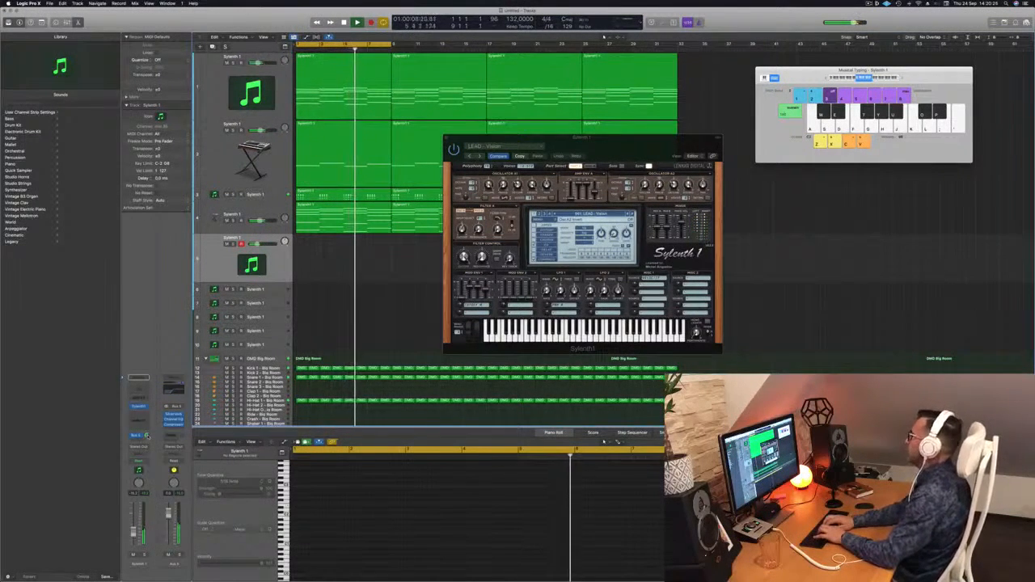
- Hide the inspector, show the mixer, and rehearse lead notes on the fifth track over the loop
{"action": "key", "text": "i"}
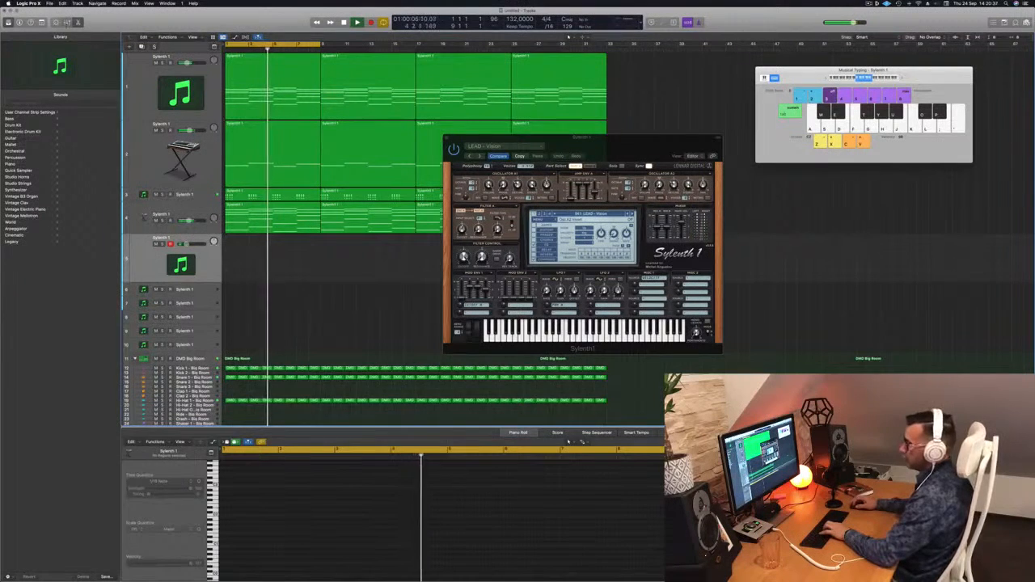
{"action": "key", "text": "x"}
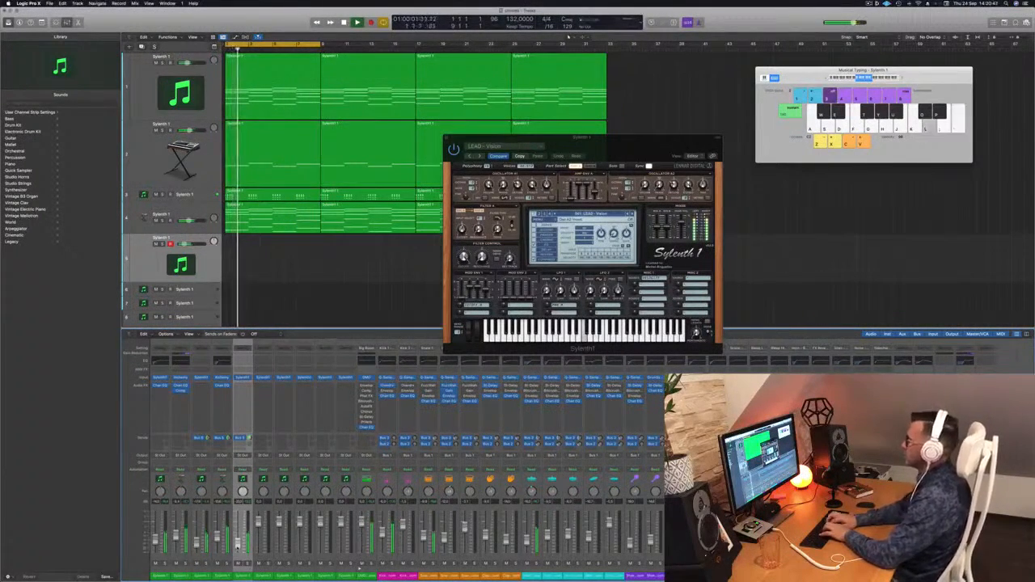
{"action": "key", "text": "semicolon"}
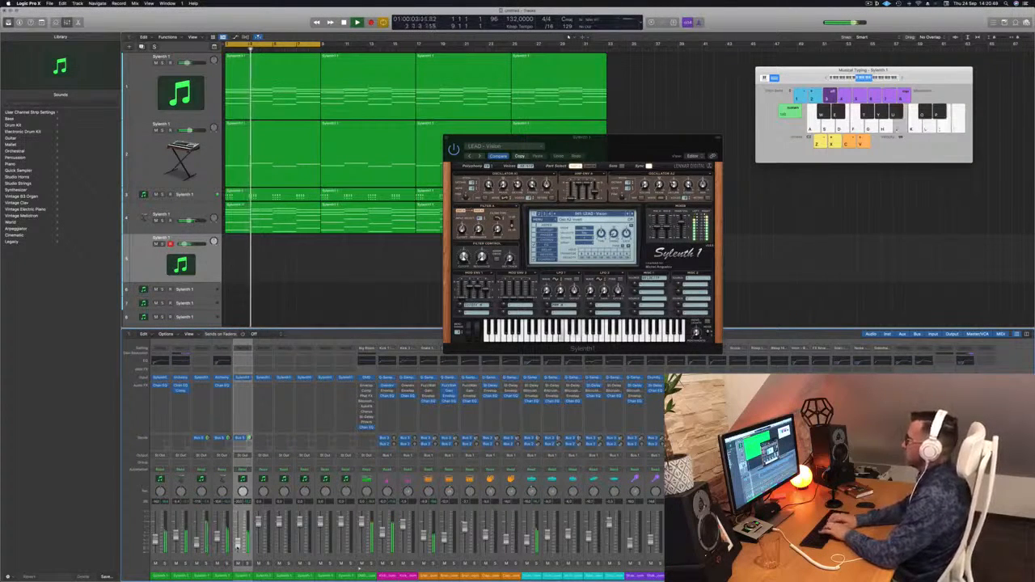
{"action": "key", "text": "apostrophe"}
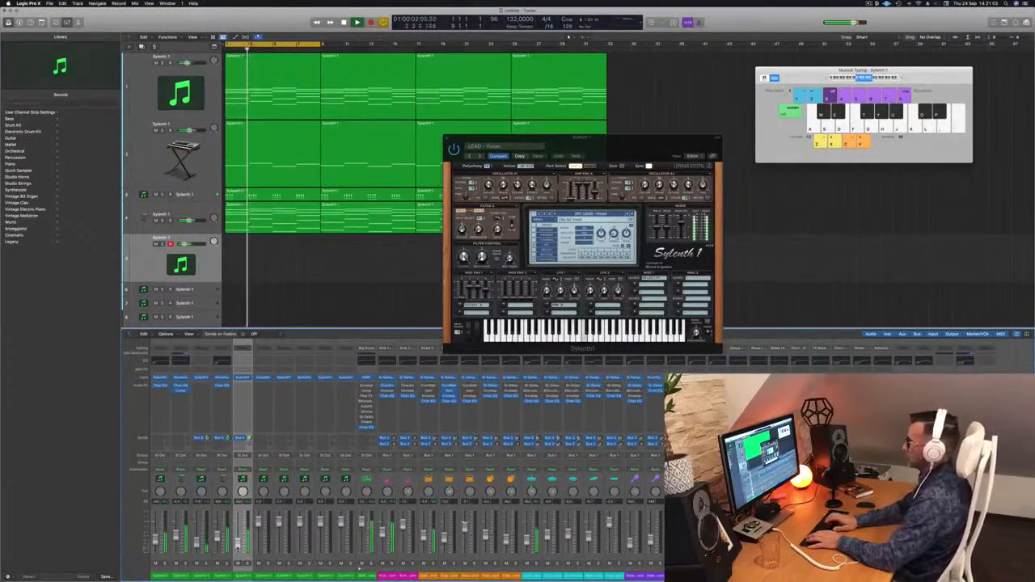
- Record lead takes on the fifth track over the loop and delete the longer one, keeping the one-bar phrase at bar 2
{"action": "key", "text": "r"}
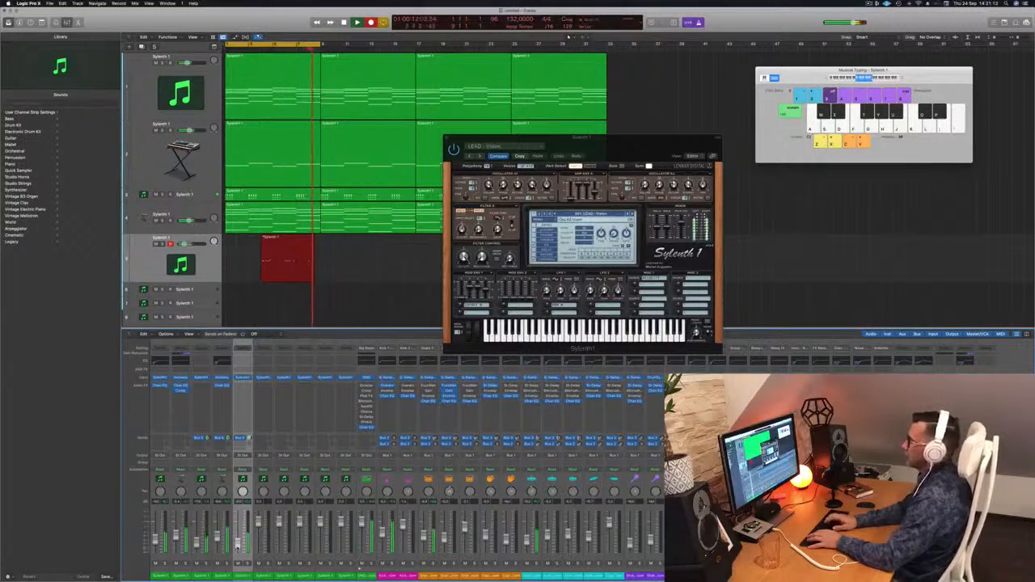
{"action": "key", "text": "space"}
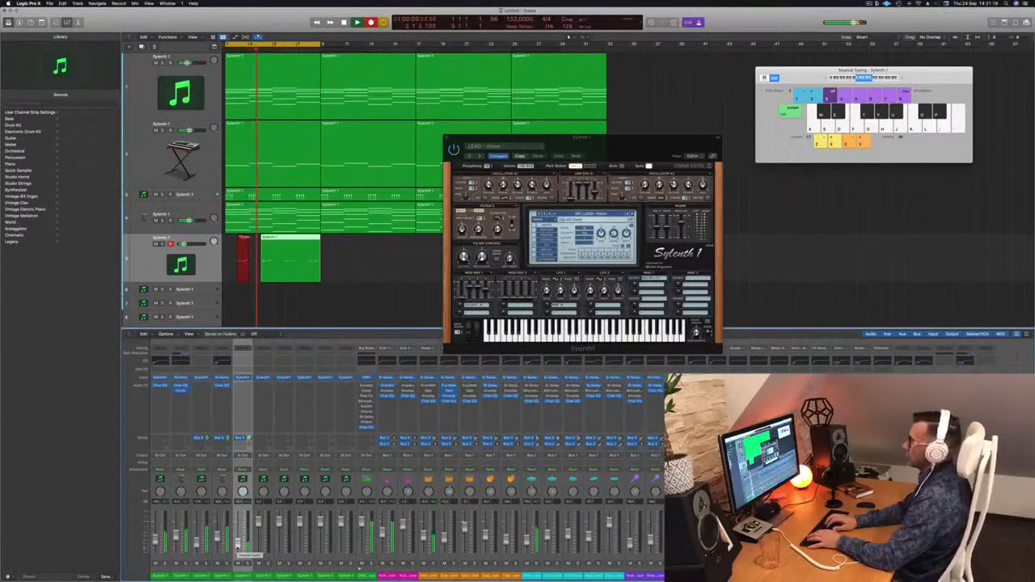
{"action": "key", "text": "space"}
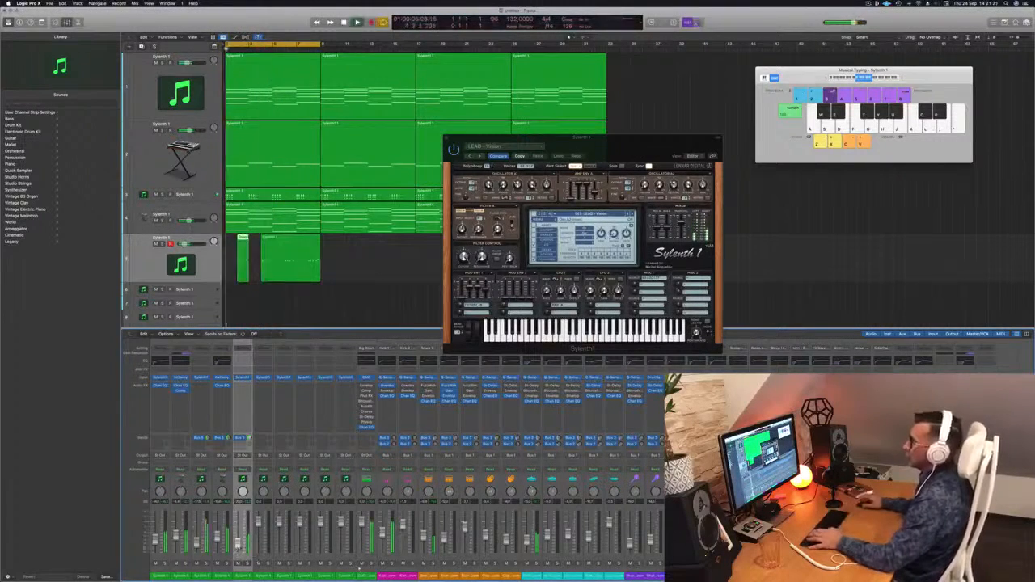
{"action": "key", "text": "space"}
{"action": "key", "text": "Delete"}
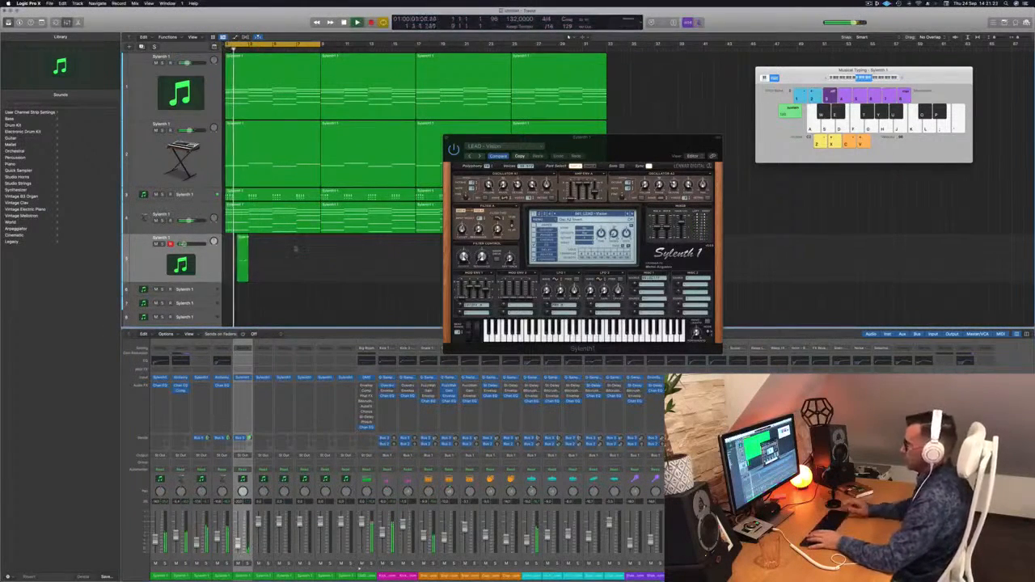
{"action": "key", "text": "space"}
- Open the one-bar lead phrase in the Piano Roll and copy its region to bars 4, 6 and 8 on the fifth track
{"action": "double_click", "coordinate": [242, 240]}
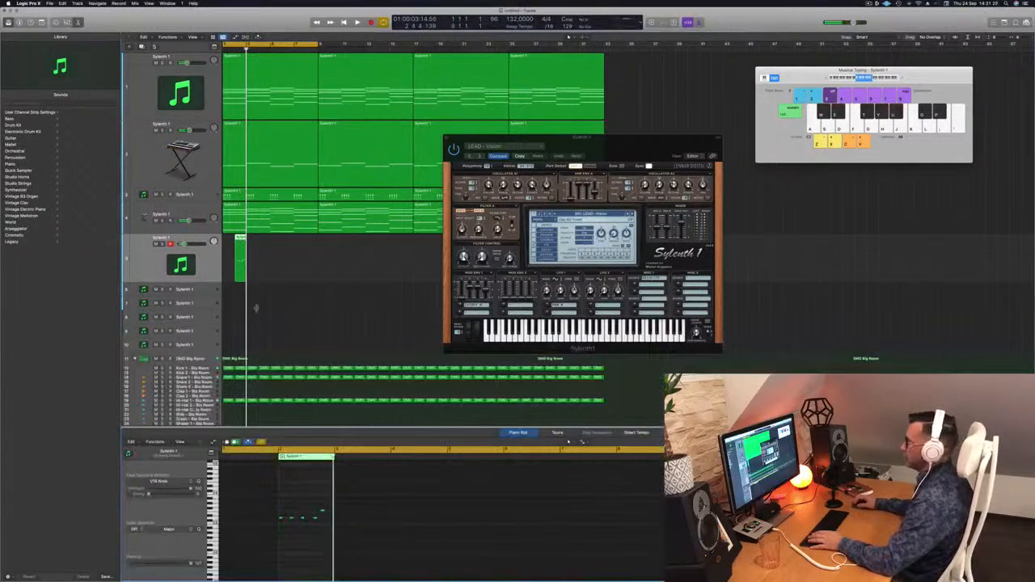
{"action": "key", "text": "space"}
{"action": "scroll", "coordinate": [326, 309], "scroll_direction": "up", "scroll_amount": 5}
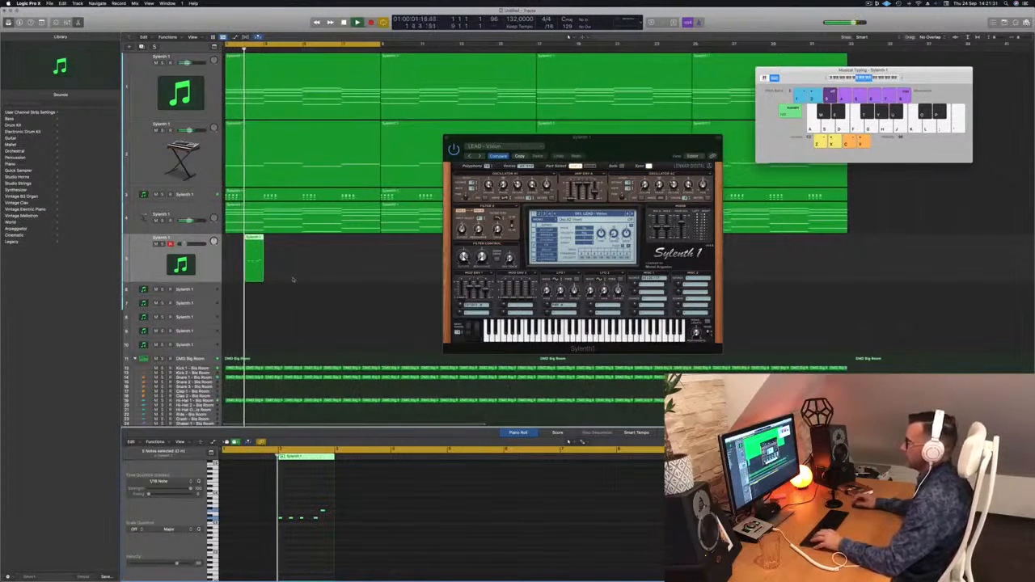
{"action": "left_click_drag", "start_coordinate": [583, 138], "coordinate": [705, 114]}
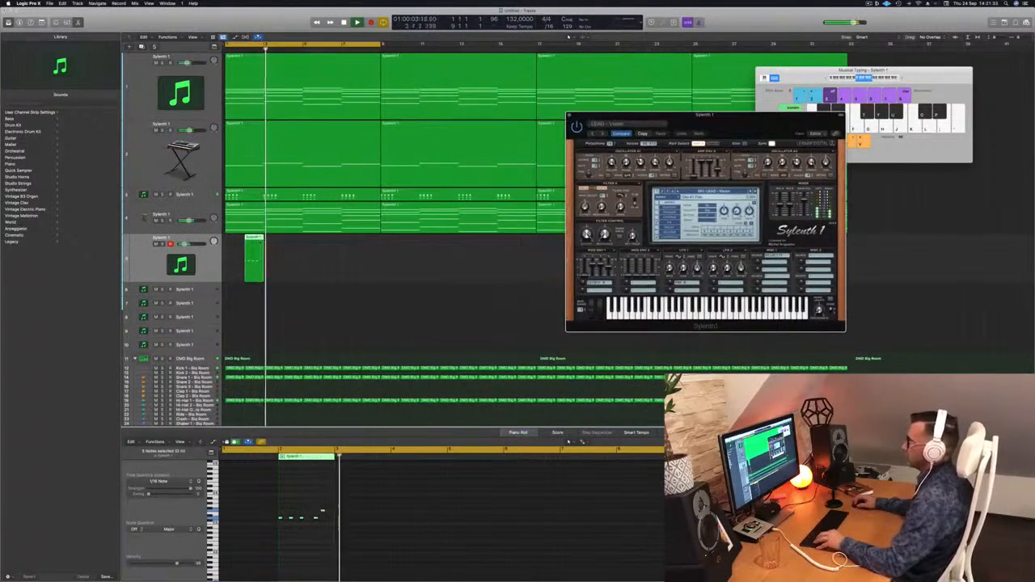
{"action": "left_click_drag", "start_coordinate": [256, 249], "coordinate": [335, 253]}
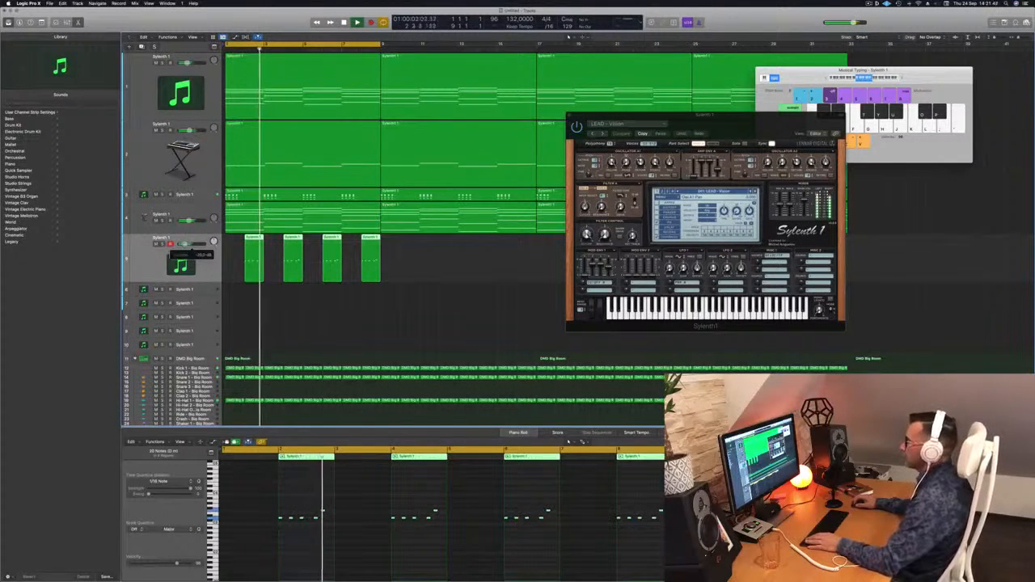
- Move the Sylenth1 window off the fifth track's regions, replace the Piano Roll with the mixer, and show the toolbar
{"action": "left_click_drag", "start_coordinate": [766, 120], "coordinate": [658, 67]}
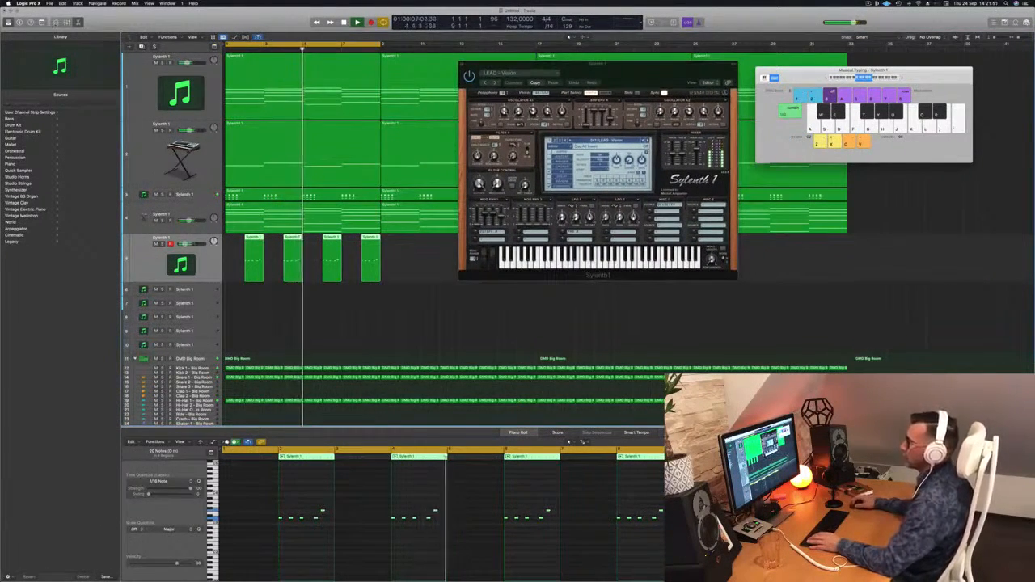
{"action": "left_click", "coordinate": [56, 24]}
{"action": "left_click", "coordinate": [56, 23]}
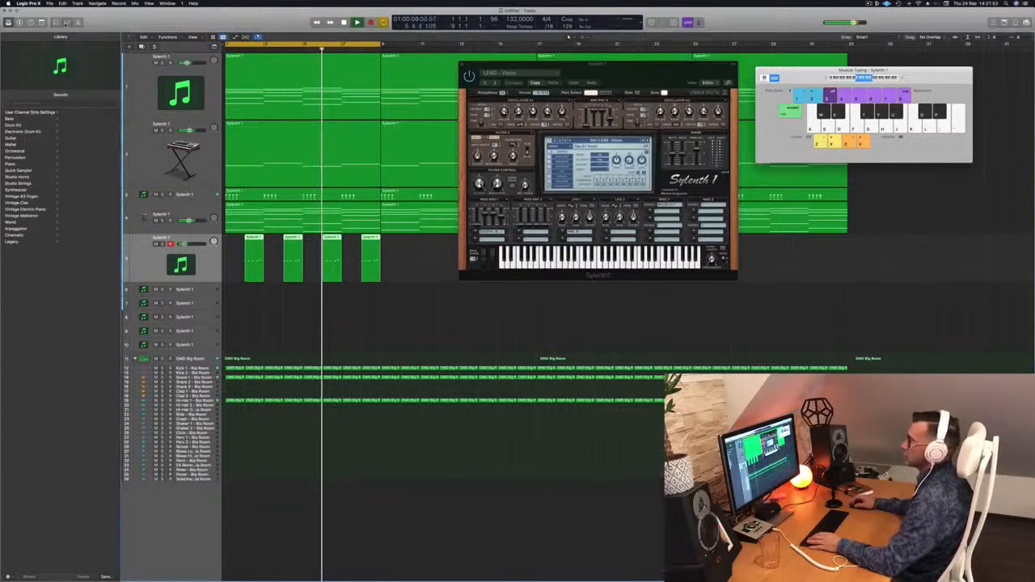
{"action": "key", "text": "x"}
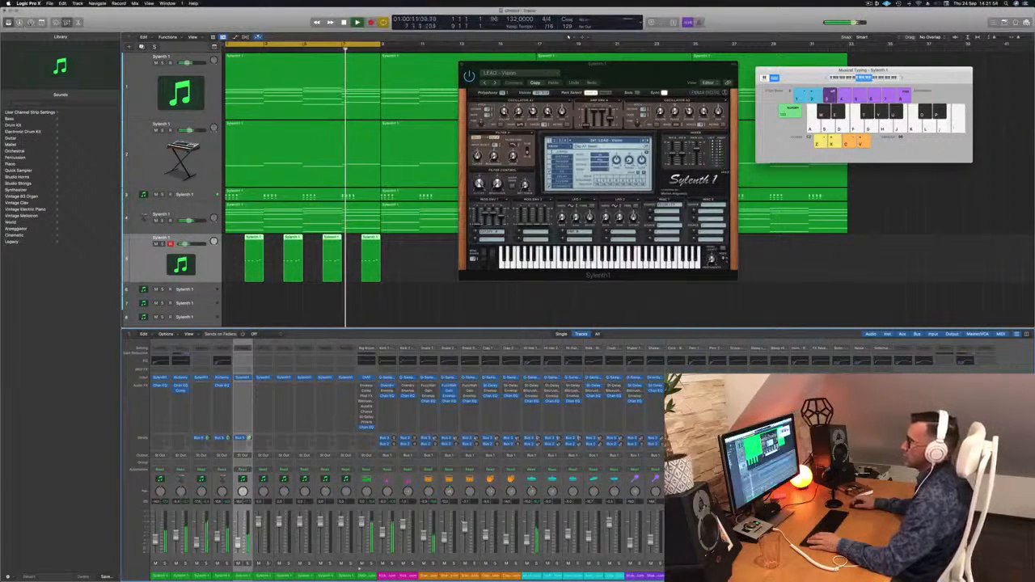
{"action": "left_click", "coordinate": [39, 21]}
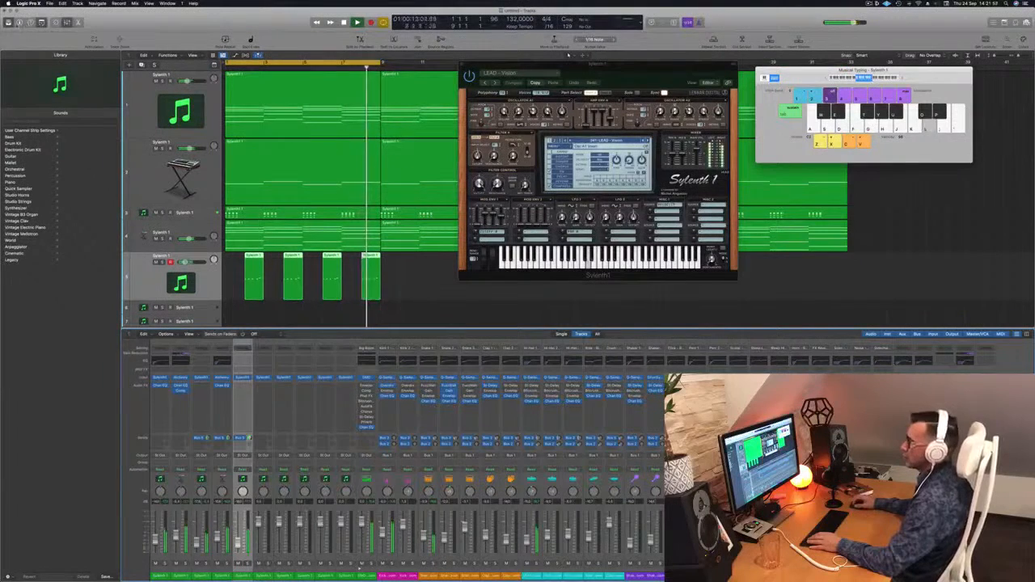
- Show the inspector and insert a stereo Compressor on the fifth track, side-chained to Kick 1 - Big Room
{"action": "key", "text": "i"}
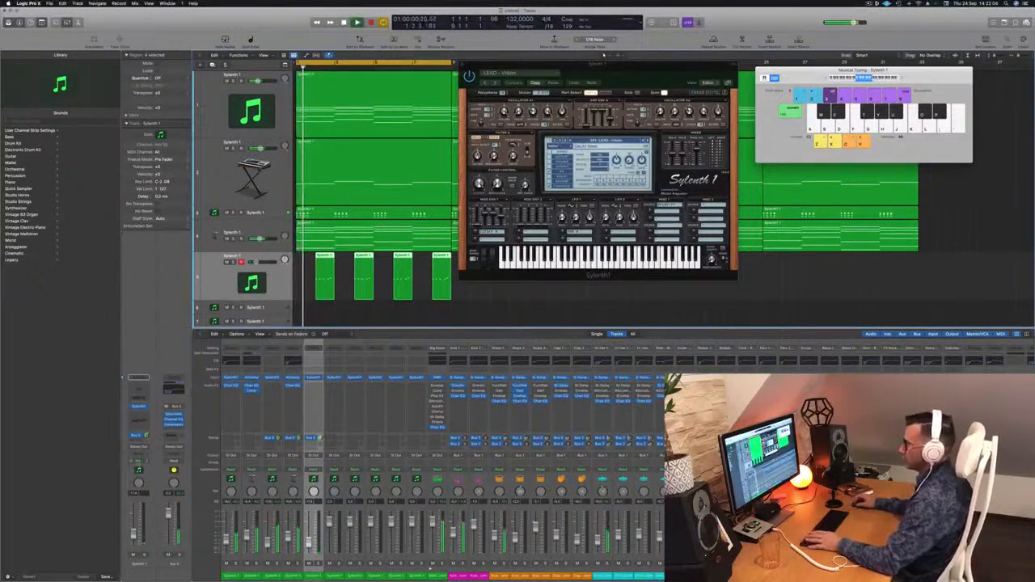
{"action": "left_click", "coordinate": [139, 415]}
{"action": "mouse_move", "coordinate": [153, 428]}
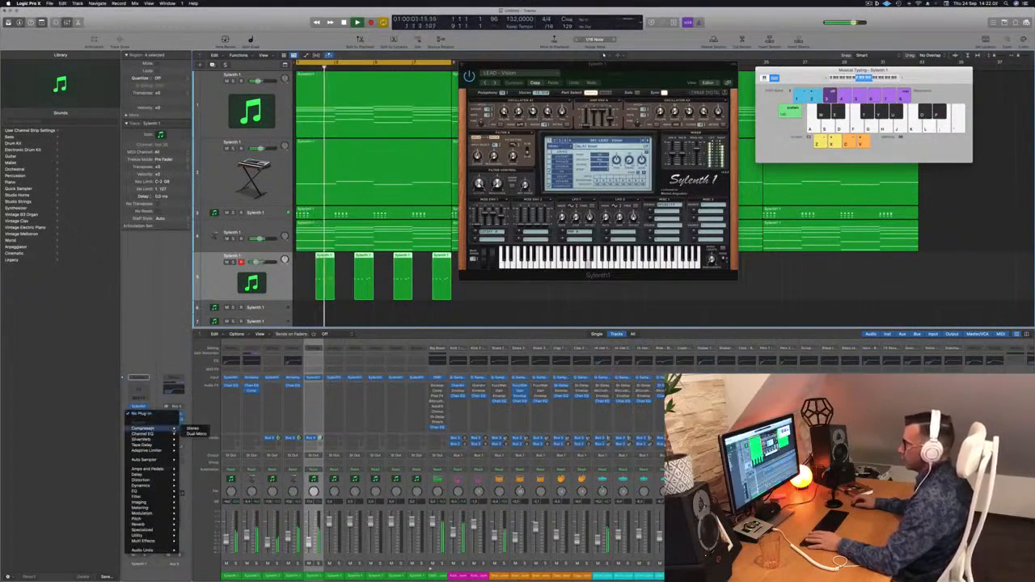
{"action": "left_click", "coordinate": [193, 429]}
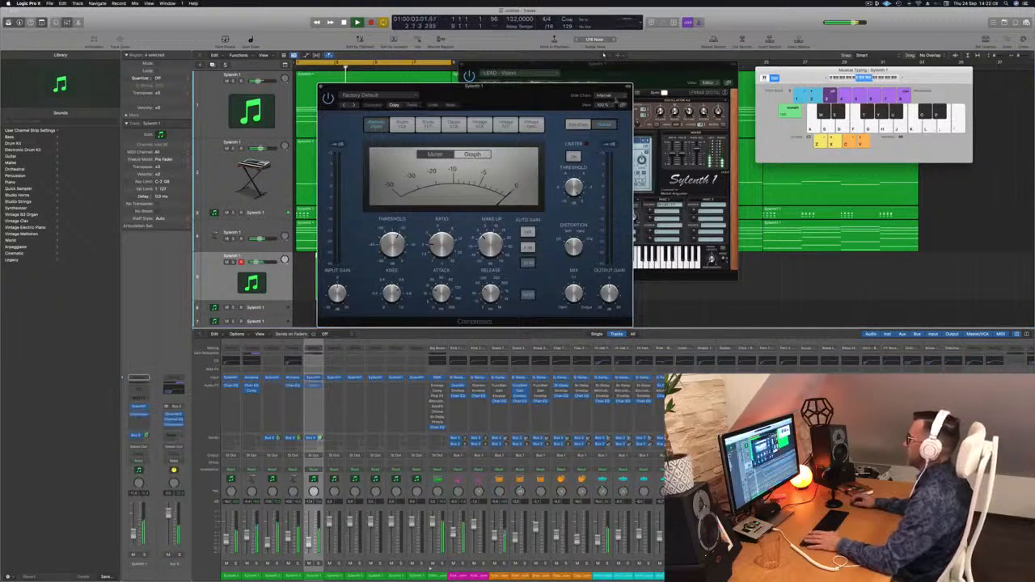
{"action": "mouse_move", "coordinate": [613, 111]}
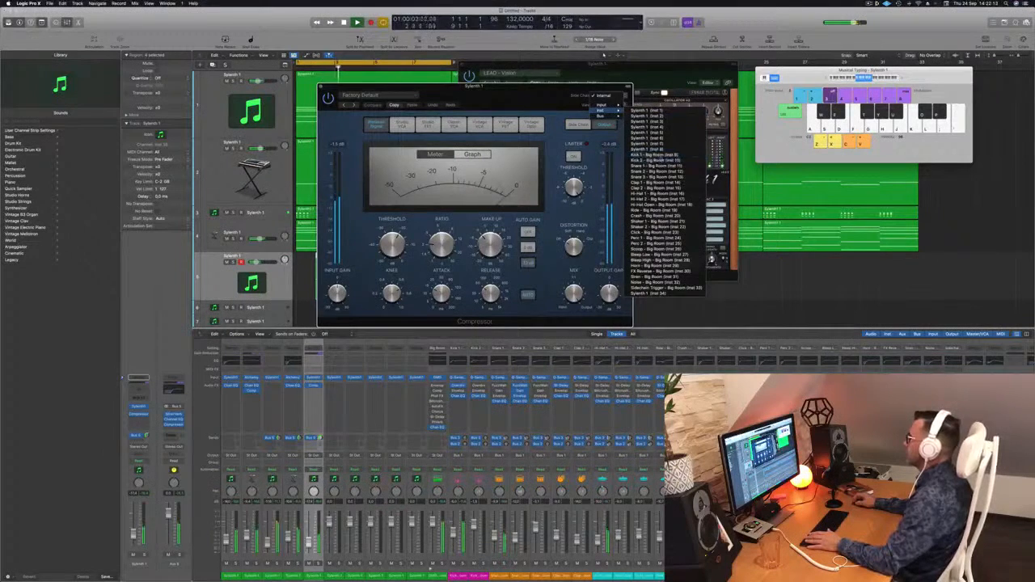
{"action": "left_click", "coordinate": [651, 156]}
- Set the compressor's threshold to about -13 dB, close its window and restart the loop playback
{"action": "left_click_drag", "start_coordinate": [536, 92], "coordinate": [575, 136]}
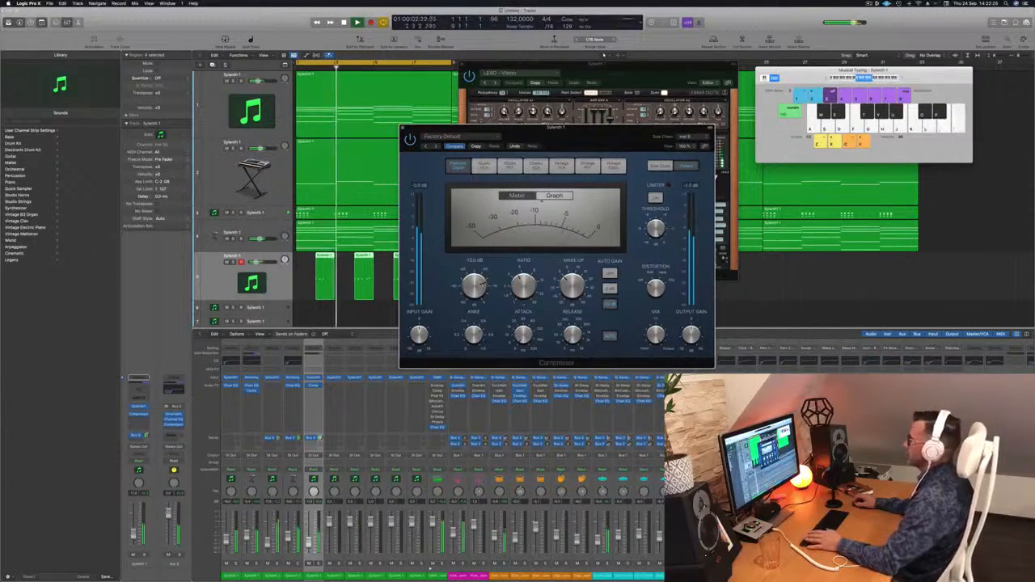
{"action": "left_click_drag", "start_coordinate": [610, 142], "coordinate": [593, 144]}
{"action": "left_click", "coordinate": [386, 130]}
{"action": "key", "text": "space"}
{"action": "key", "text": "space"}
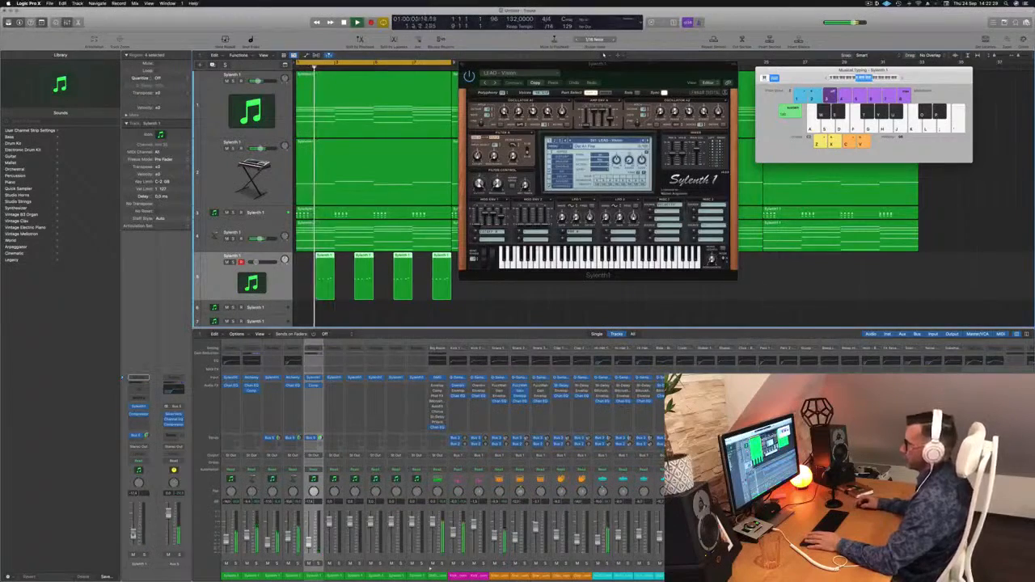
- Copy the lead pattern along the fifth track out to bar 32 and extend the cycle range over the whole arrangement
{"action": "left_click_drag", "start_coordinate": [624, 71], "coordinate": [889, 92]}
{"action": "key", "text": "super+Left"}
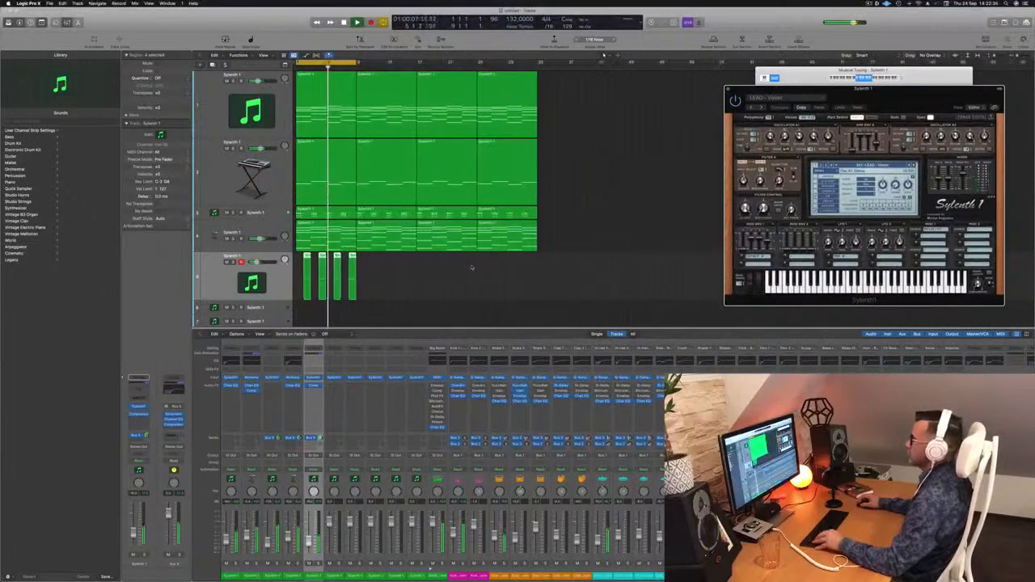
{"action": "left_click_drag", "start_coordinate": [306, 259], "coordinate": [429, 268]}
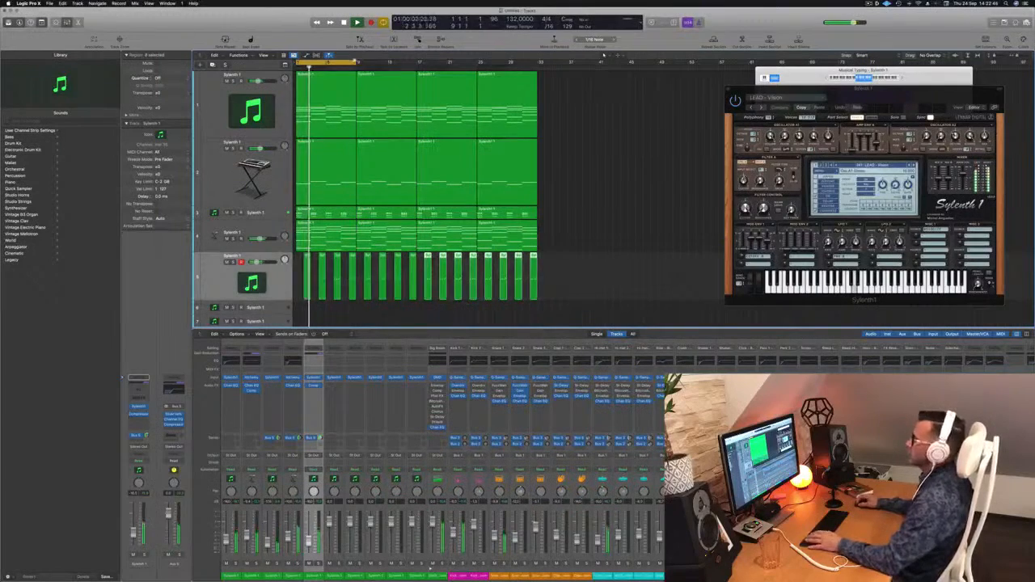
{"action": "left_click_drag", "start_coordinate": [914, 97], "coordinate": [642, 73]}
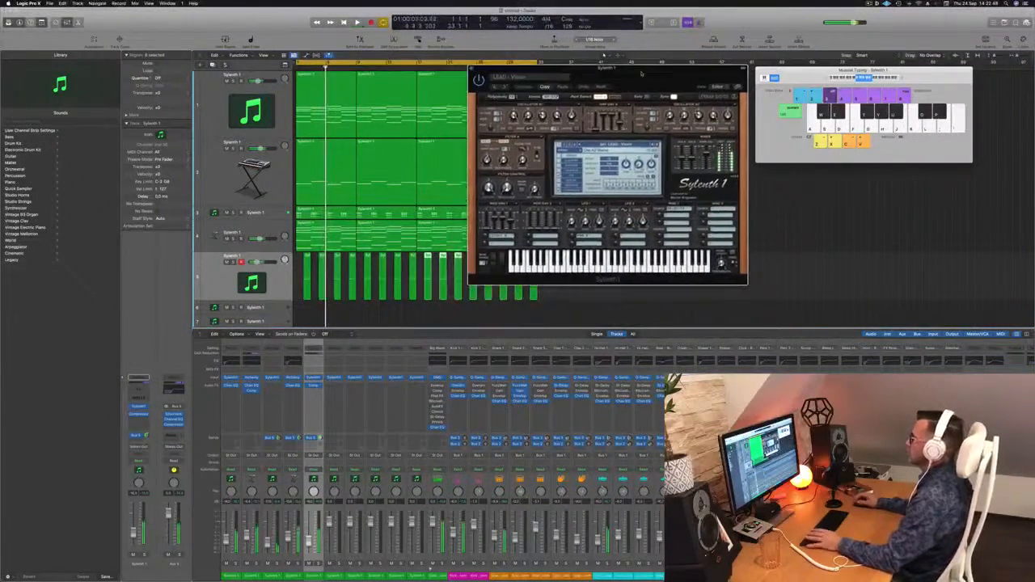
{"action": "key", "text": "space"}
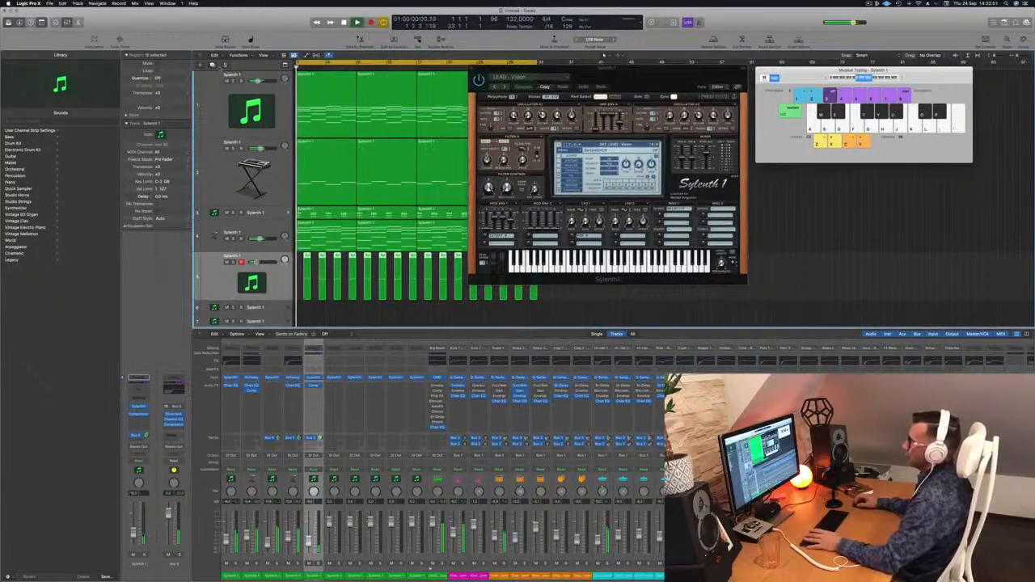
- Duplicate the fifth track, copy all lead regions onto the duplicate, mute it, and reselect the fifth track
{"action": "key", "text": "super+d"}
{"action": "key", "text": "space"}
{"action": "left_click_drag", "start_coordinate": [584, 79], "coordinate": [819, 90]}
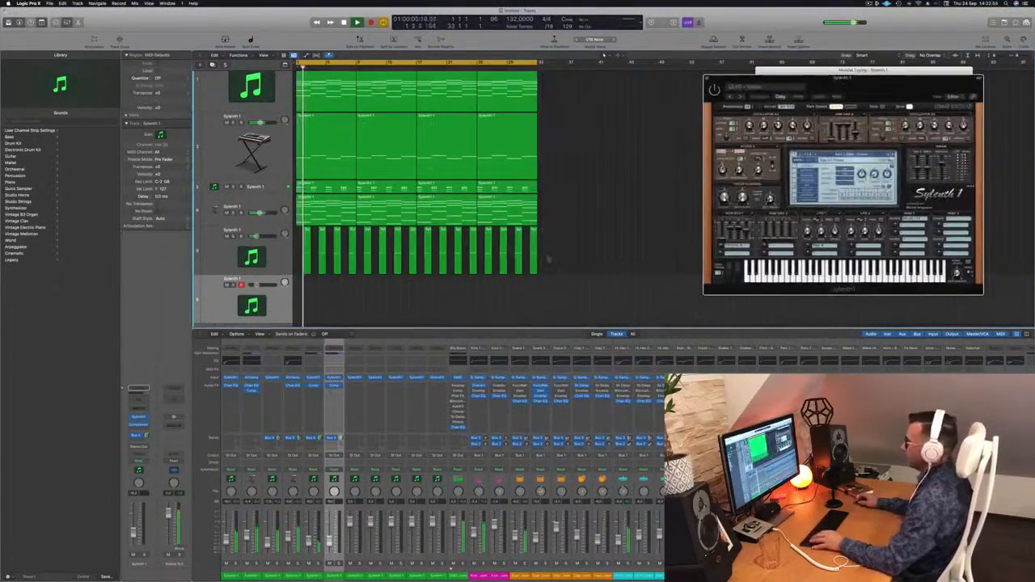
{"action": "left_click_drag", "start_coordinate": [542, 252], "coordinate": [306, 286]}
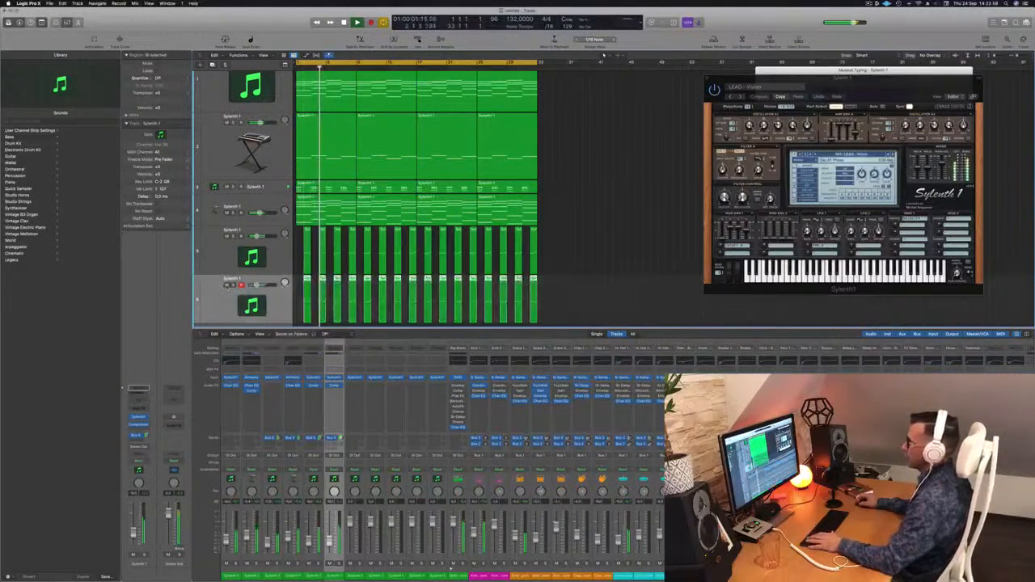
{"action": "left_click", "coordinate": [216, 252]}
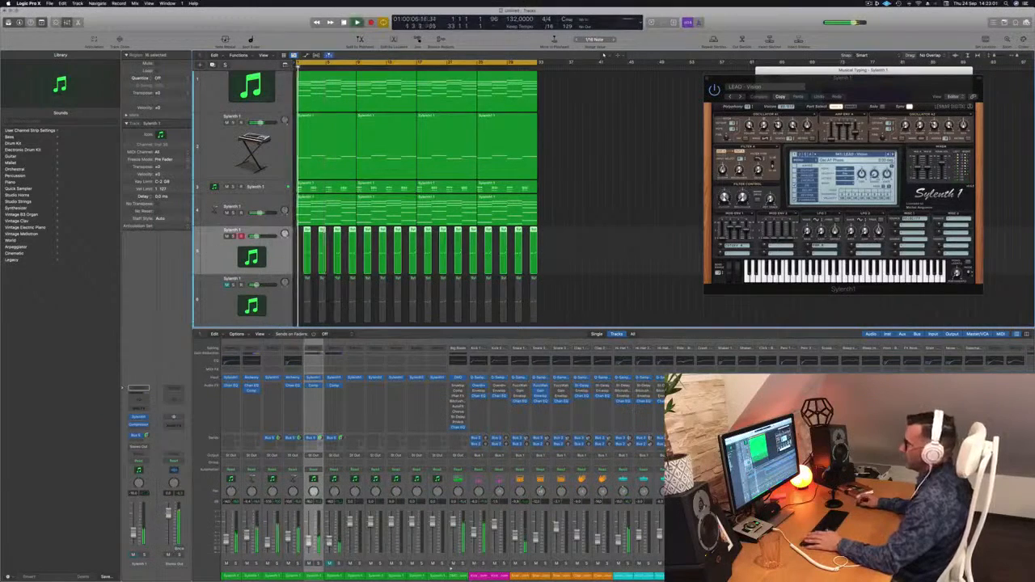
- Switch the fifth track's Sylenth1 from LEAD - Vision to the LEAD - Audien preset and restart the loop
{"action": "key", "text": "v"}
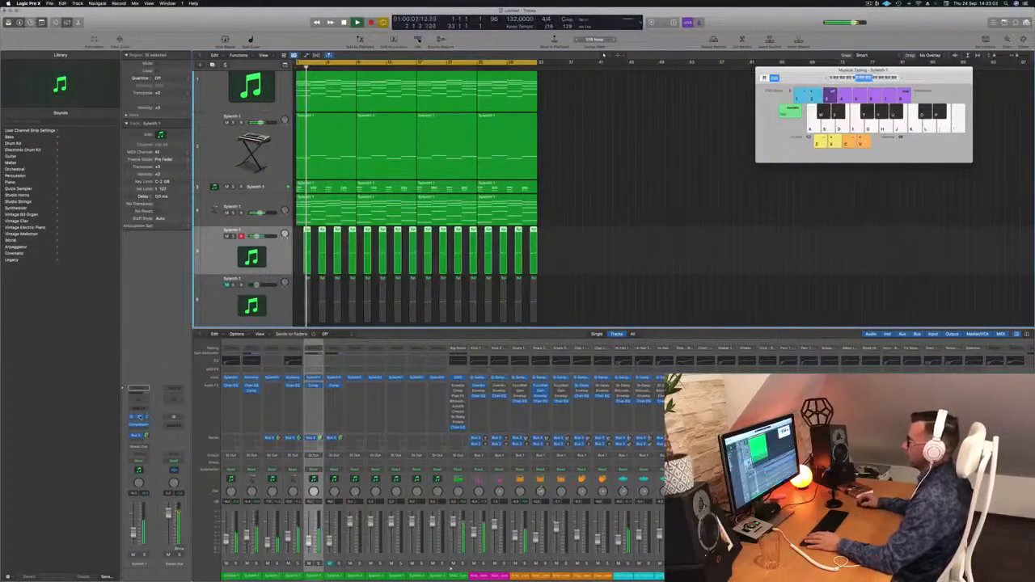
{"action": "key", "text": "v"}
{"action": "left_click_drag", "start_coordinate": [847, 89], "coordinate": [601, 76]}
{"action": "left_click", "coordinate": [598, 140]}
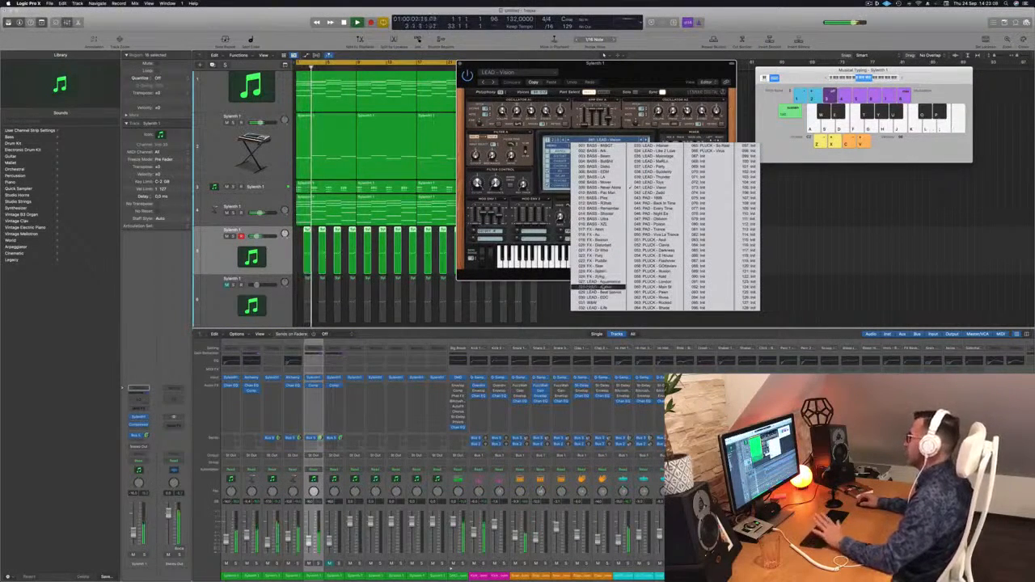
{"action": "left_click", "coordinate": [598, 283]}
{"action": "left_click_drag", "start_coordinate": [639, 67], "coordinate": [597, 67]}
{"action": "left_click", "coordinate": [603, 141]}
{"action": "key", "text": "space"}
{"action": "key", "text": "space"}
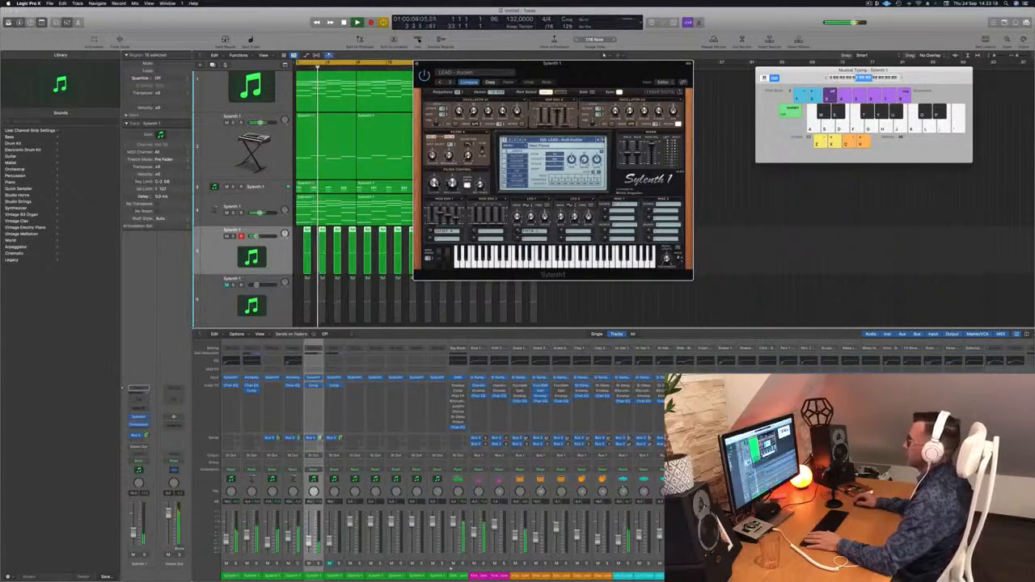
- Audition the remaining LEAD presets one by one on the fifth track over the loop, up to the first PAD preset
{"action": "left_click", "coordinate": [604, 141]}
{"action": "left_click", "coordinate": [603, 140]}
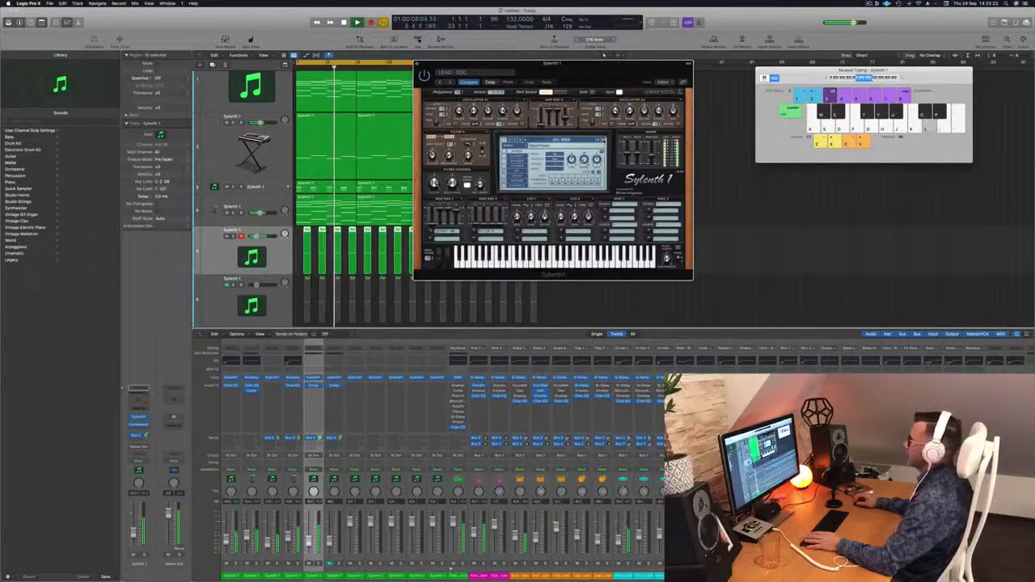
{"action": "left_click", "coordinate": [603, 141]}
{"action": "left_click", "coordinate": [603, 141]}
{"action": "left_click", "coordinate": [604, 141]}
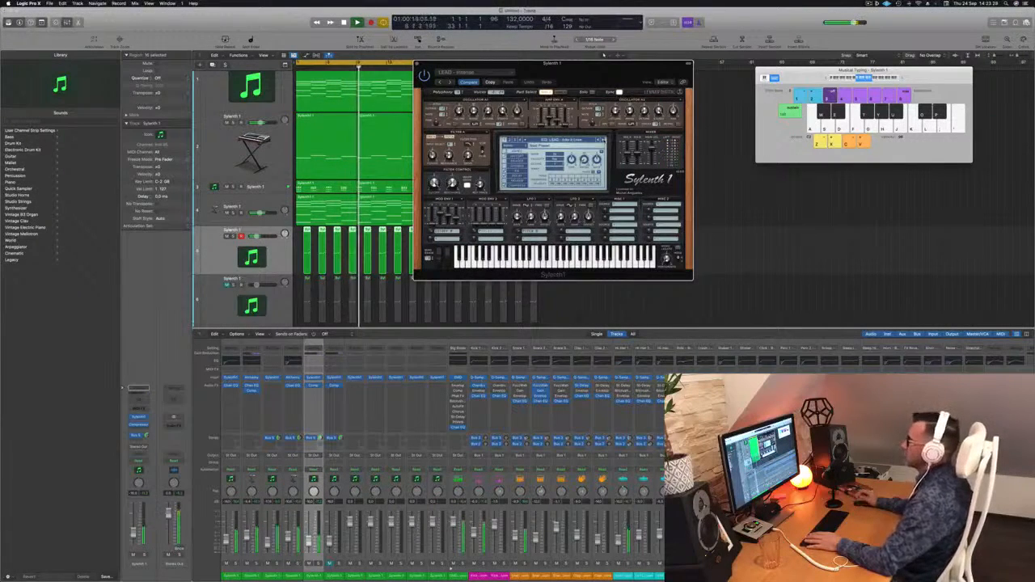
{"action": "left_click", "coordinate": [603, 141]}
{"action": "left_click", "coordinate": [603, 141]}
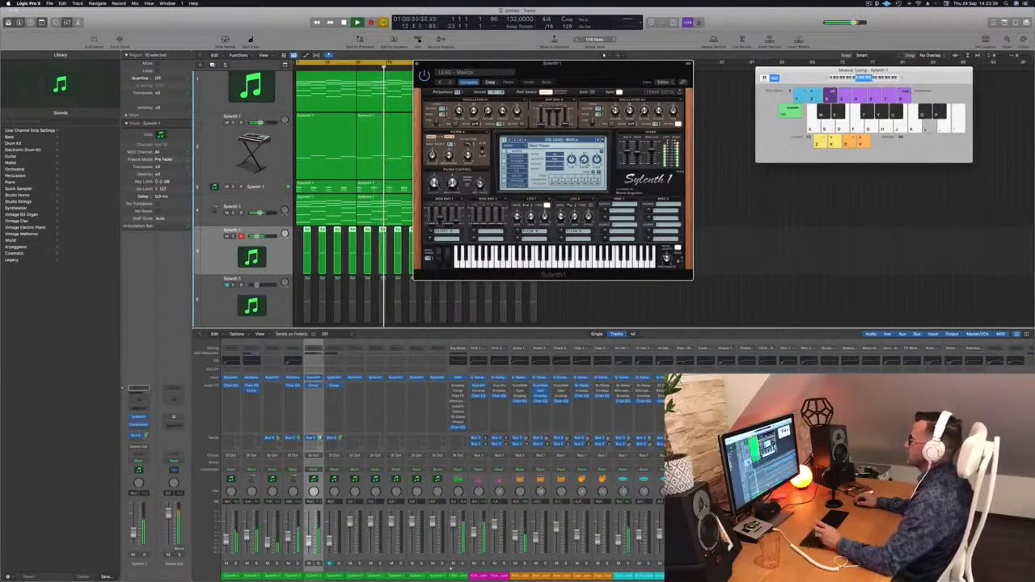
{"action": "left_click", "coordinate": [604, 141]}
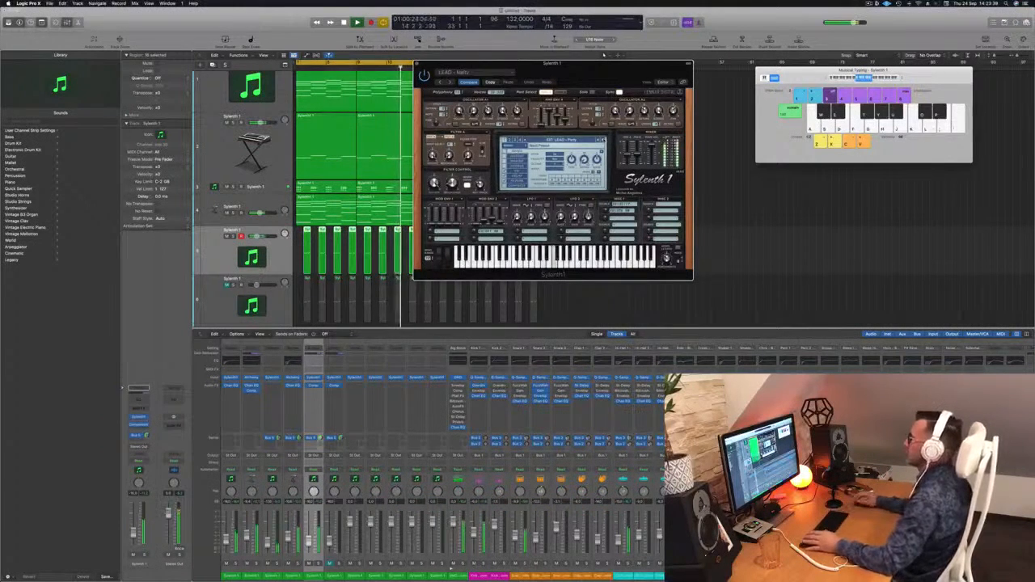
{"action": "left_click", "coordinate": [603, 141]}
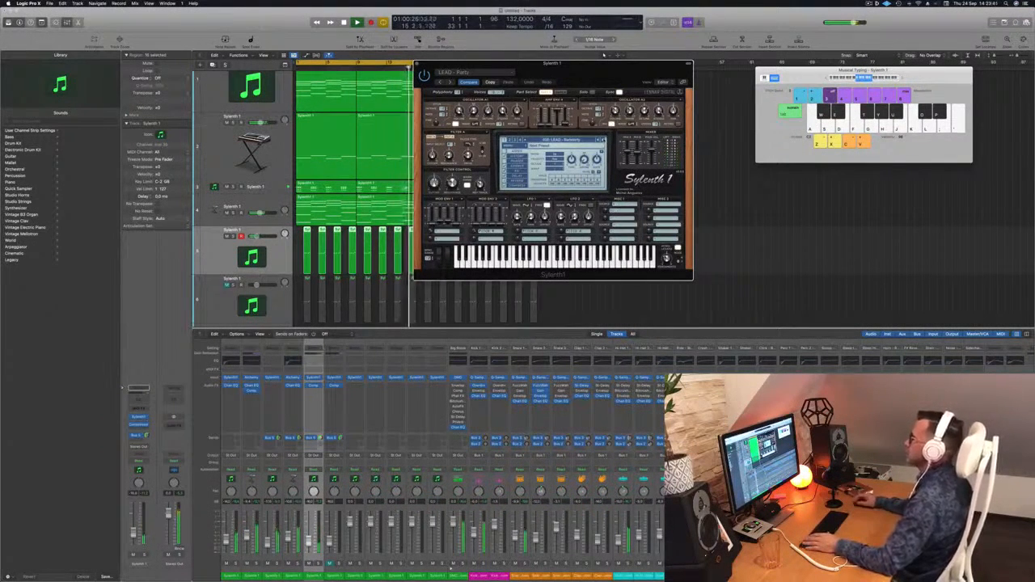
{"action": "left_click", "coordinate": [603, 140]}
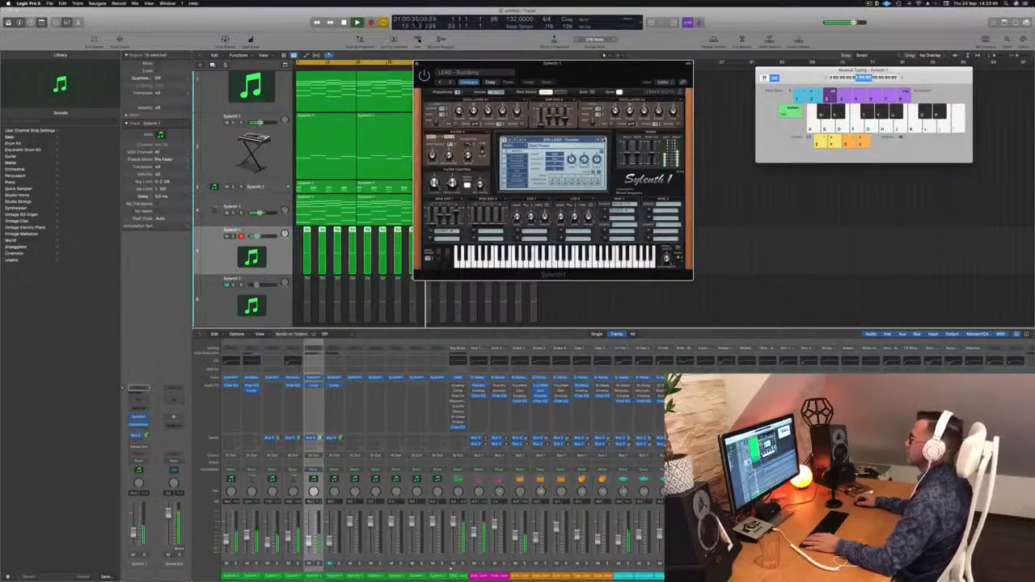
{"action": "left_click", "coordinate": [604, 140]}
{"action": "left_click", "coordinate": [603, 141]}
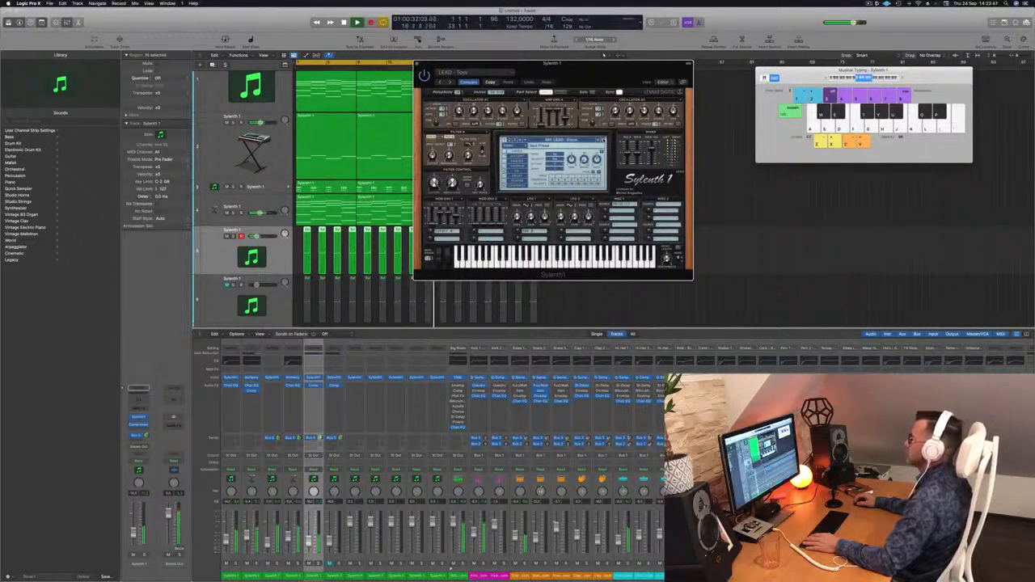
{"action": "left_click", "coordinate": [603, 140]}
{"action": "left_click", "coordinate": [603, 141]}
- Load one of the first PLUCK presets and audition the following ones, including PLUCK - Darkness and PLUCK - London, over the loop
{"action": "left_click", "coordinate": [599, 141]}
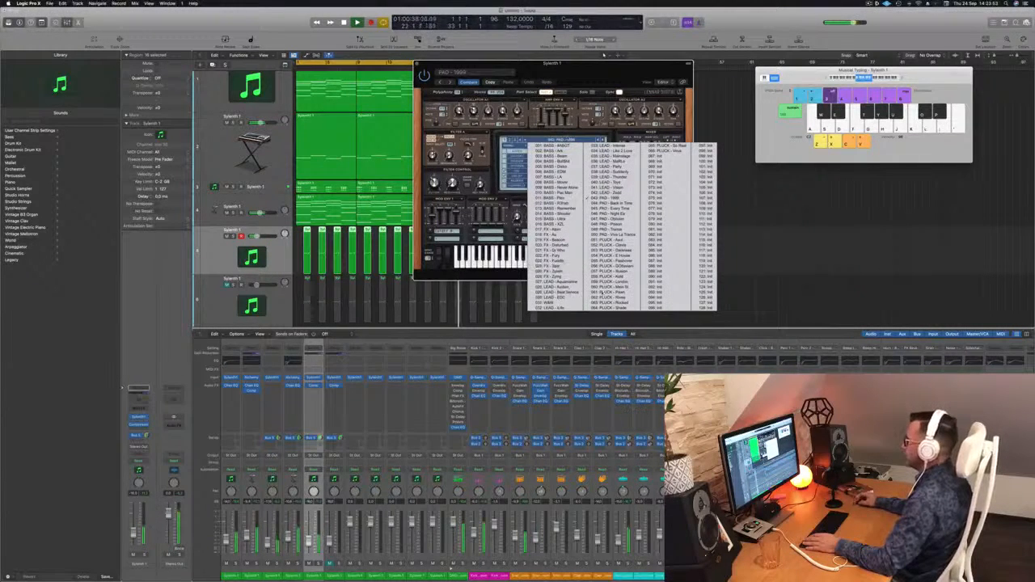
{"action": "left_click", "coordinate": [623, 242]}
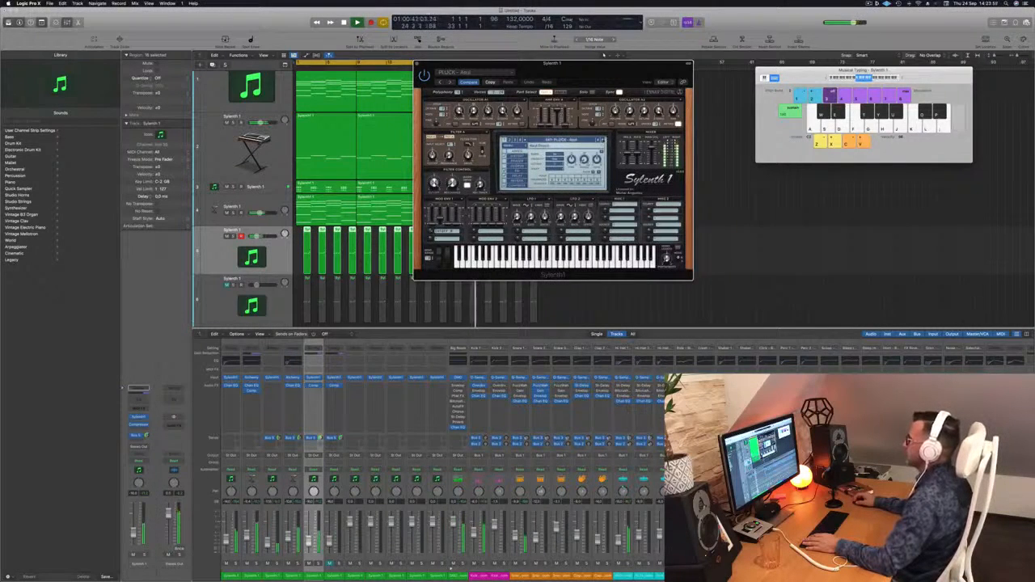
{"action": "left_click", "coordinate": [602, 141]}
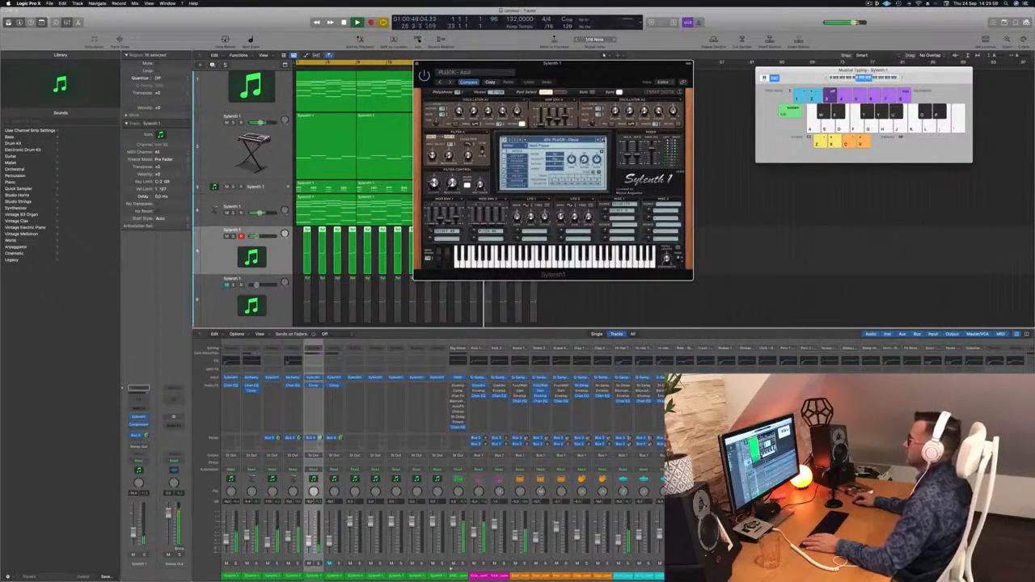
{"action": "left_click", "coordinate": [602, 141]}
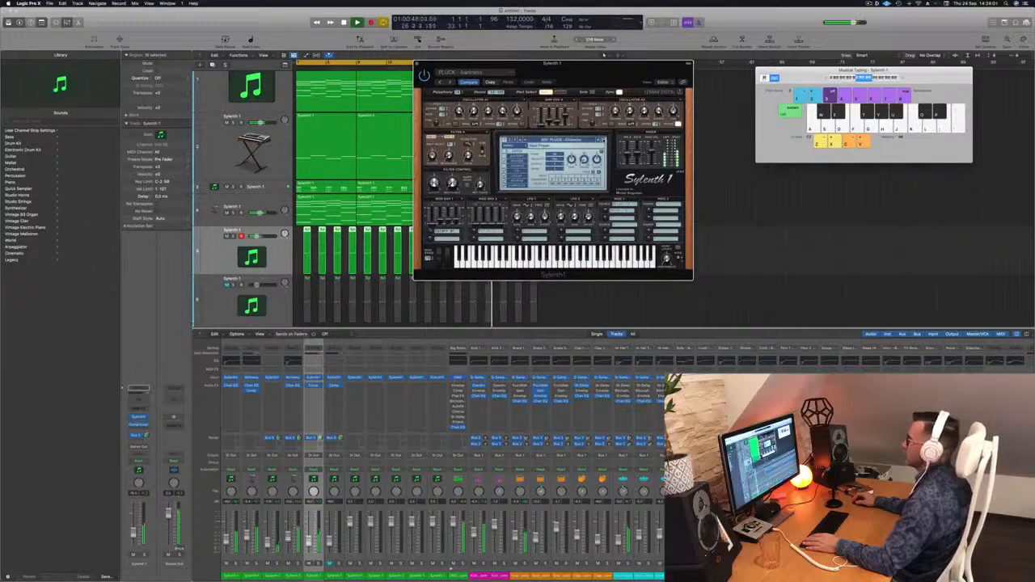
{"action": "left_click", "coordinate": [602, 141]}
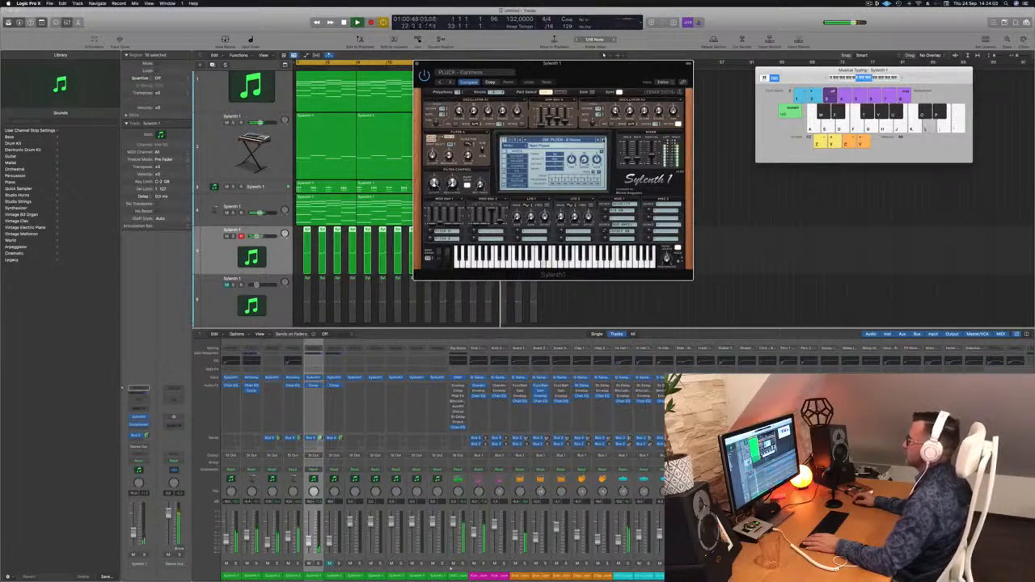
{"action": "left_click", "coordinate": [603, 141]}
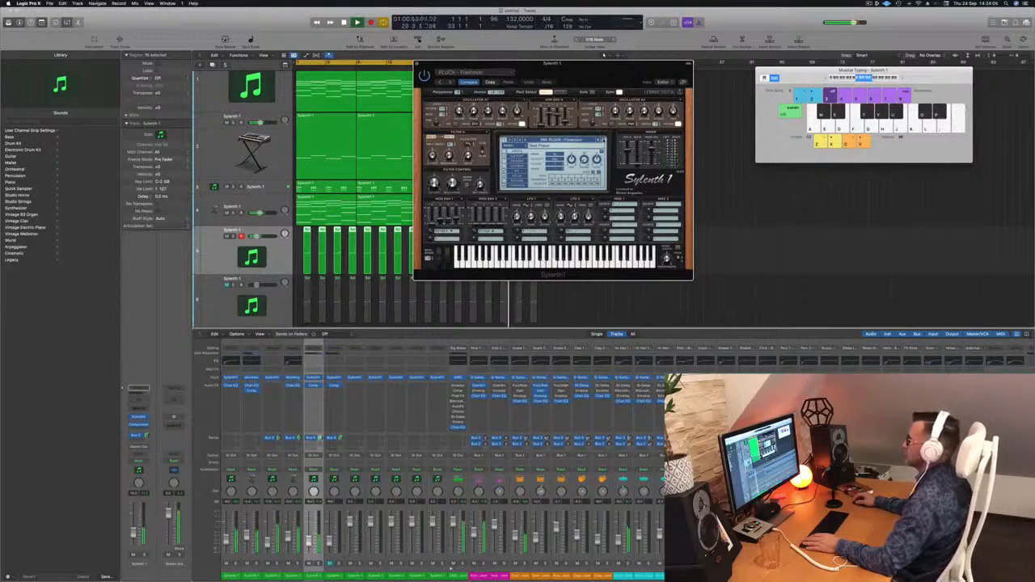
{"action": "left_click", "coordinate": [603, 141]}
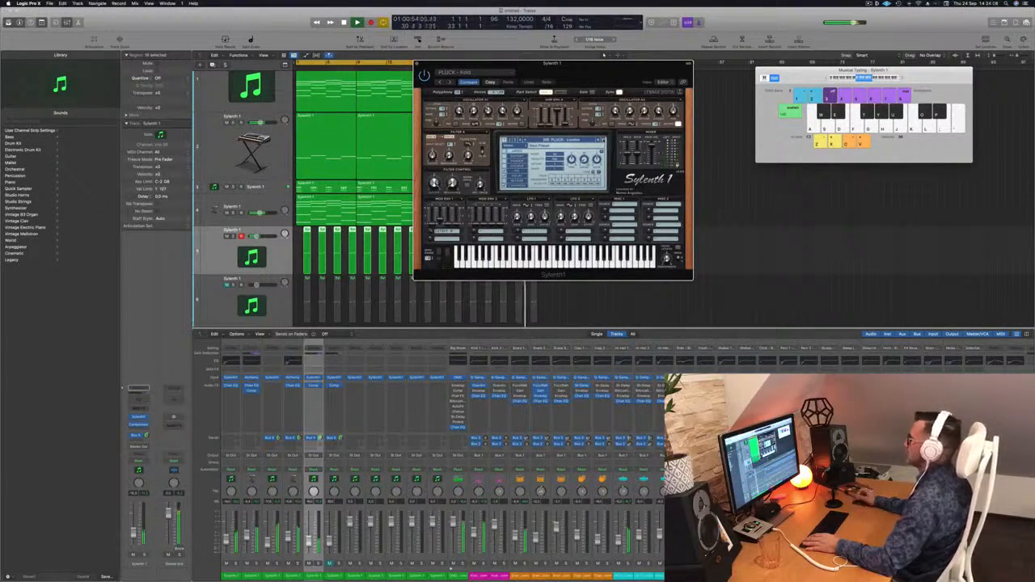
{"action": "left_click", "coordinate": [602, 141]}
{"action": "left_click", "coordinate": [602, 141]}
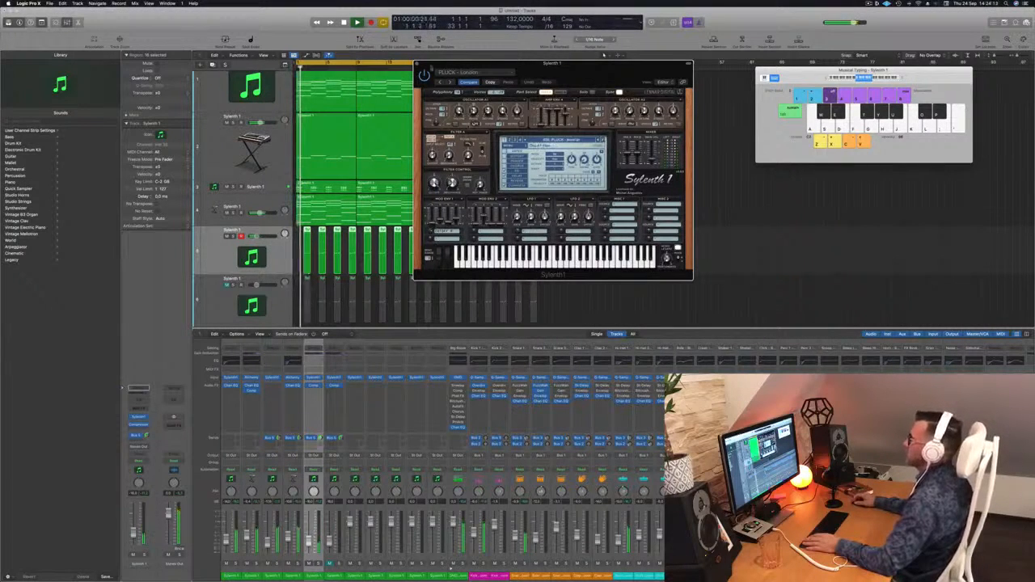
- Close Sylenth1, move the muted backup lead track above the fifth, unmute it, clear the other lead track's regions, and resume playback
{"action": "left_click", "coordinate": [416, 65]}
{"action": "key", "text": "space"}
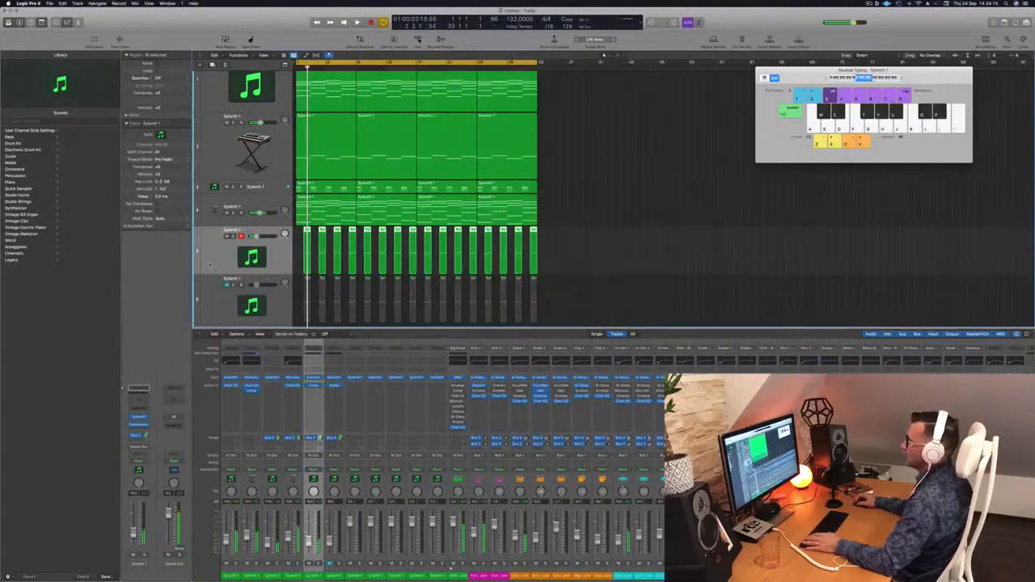
{"action": "left_click_drag", "start_coordinate": [212, 292], "coordinate": [218, 239]}
{"action": "key", "text": "space"}
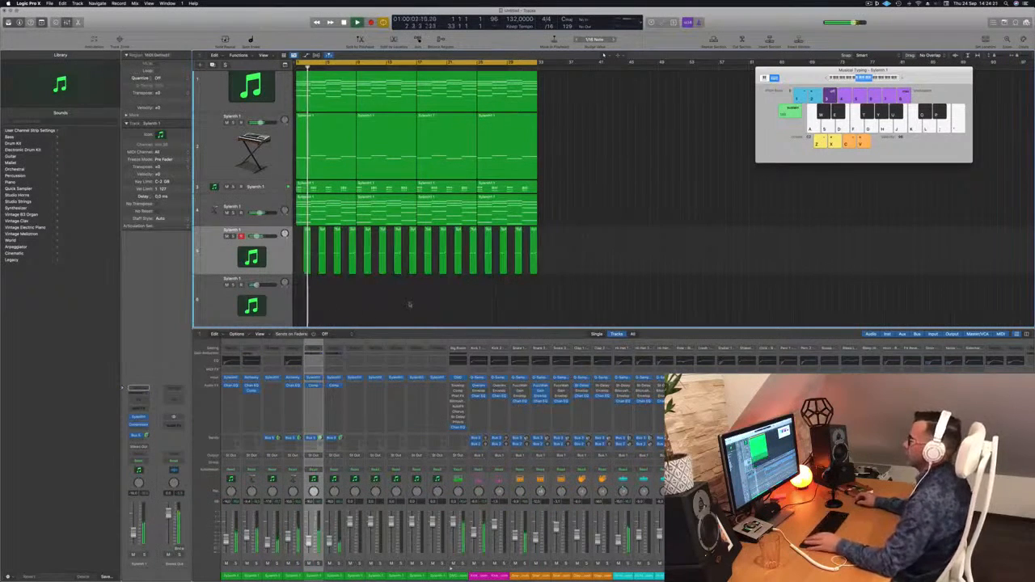
{"action": "scroll", "coordinate": [396, 298], "scroll_direction": "up", "scroll_amount": 2}
{"action": "scroll", "coordinate": [397, 298], "scroll_direction": "down", "scroll_amount": 5}
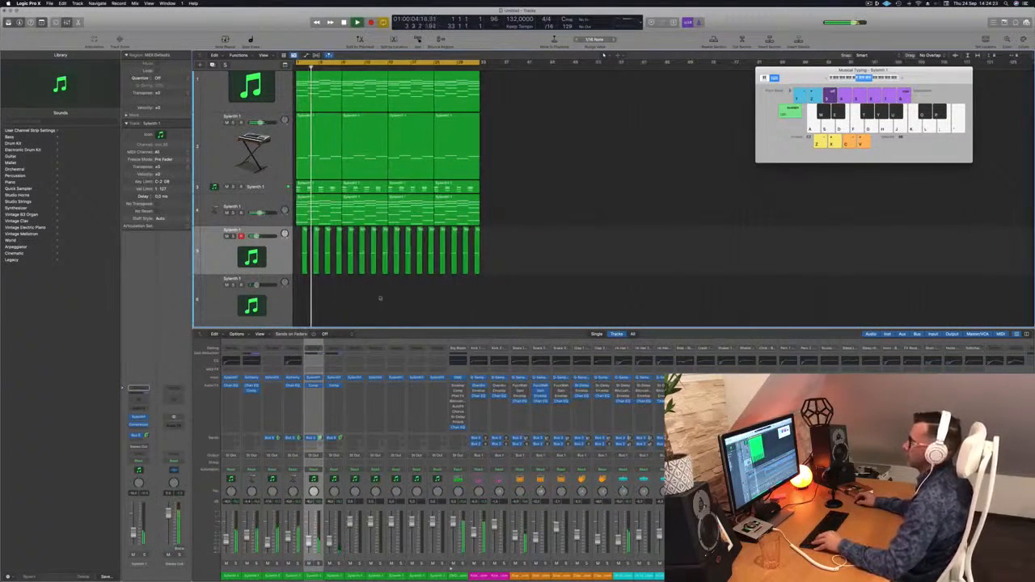
{"action": "scroll", "coordinate": [388, 296], "scroll_direction": "up", "scroll_amount": 2}
{"action": "scroll", "coordinate": [376, 284], "scroll_direction": "down", "scroll_amount": 2}
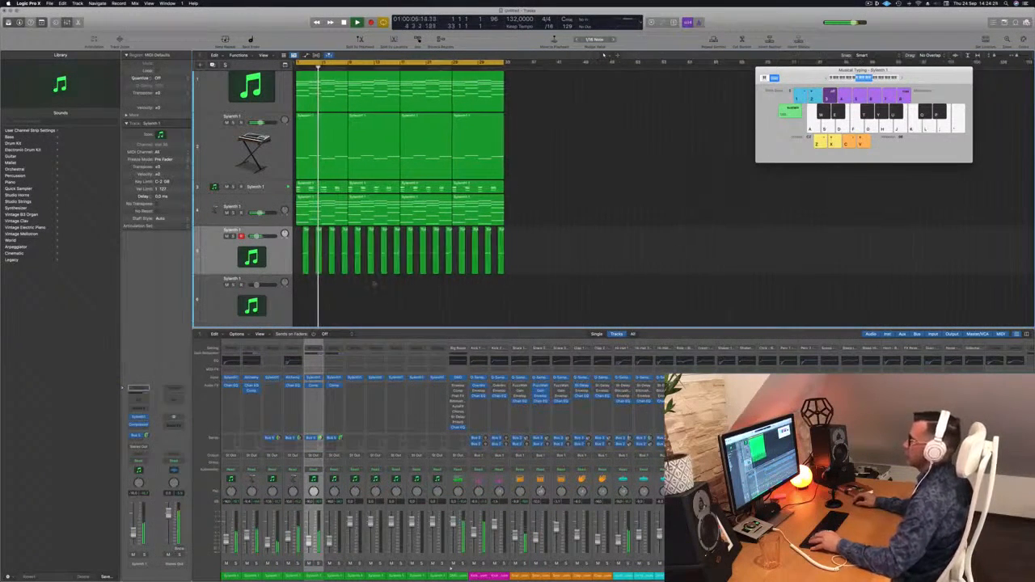
- Play the 32-bar loop and listen to the layered Sylenth1 and Alchemy tracks together
{"action": "left_click", "coordinate": [217, 254]}
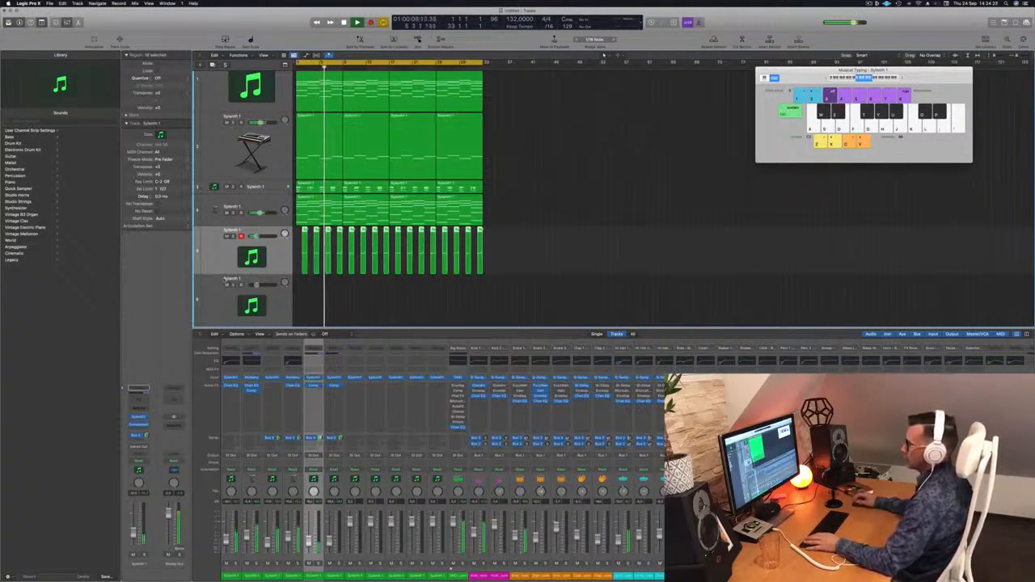
{"action": "scroll", "coordinate": [527, 195], "scroll_direction": "down", "scroll_amount": 2}
{"action": "scroll", "coordinate": [529, 192], "scroll_direction": "right", "scroll_amount": 1}
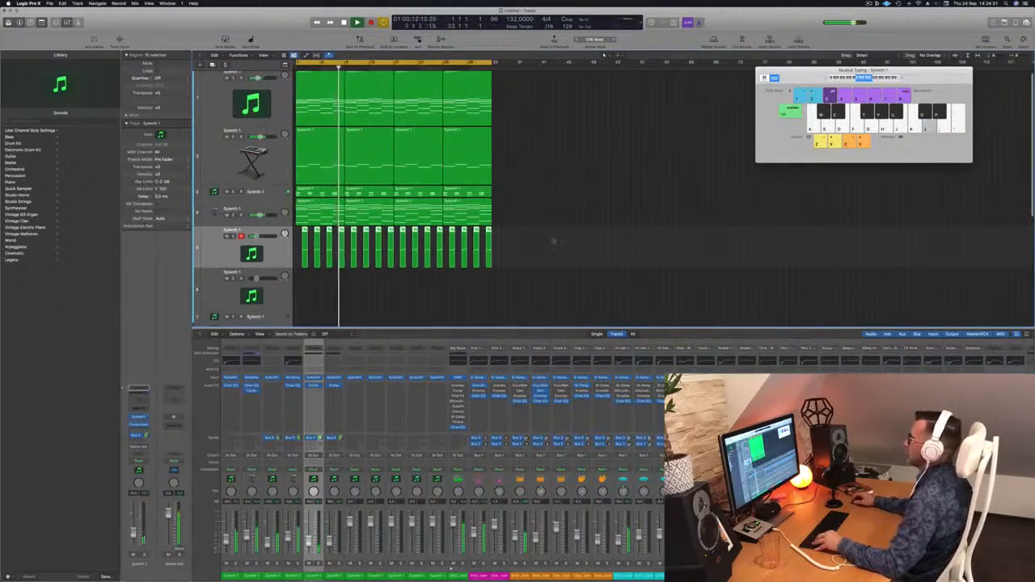
{"action": "scroll", "coordinate": [550, 236], "scroll_direction": "up", "scroll_amount": 1}
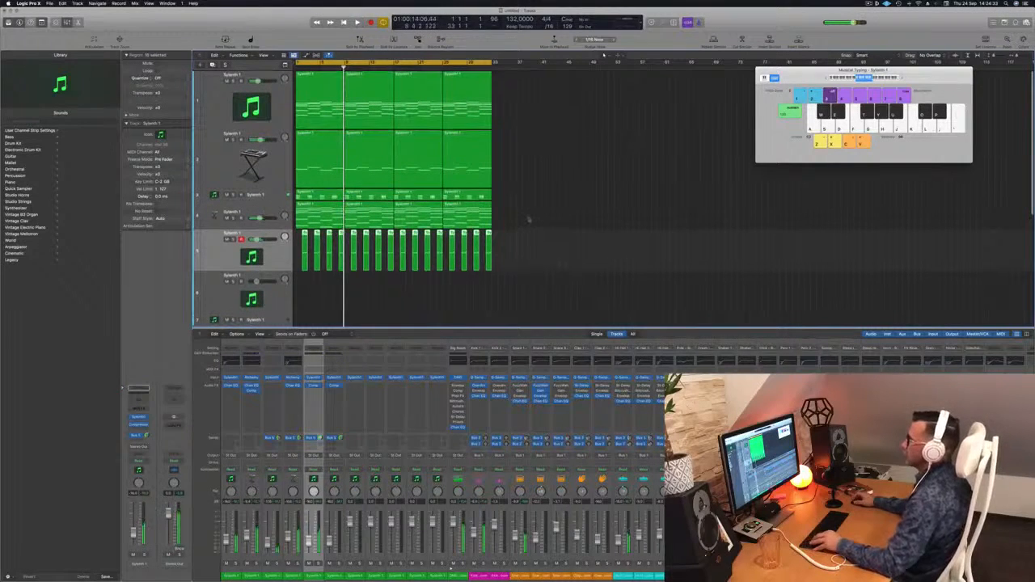
{"action": "scroll", "coordinate": [548, 222], "scroll_direction": "right", "scroll_amount": 1}
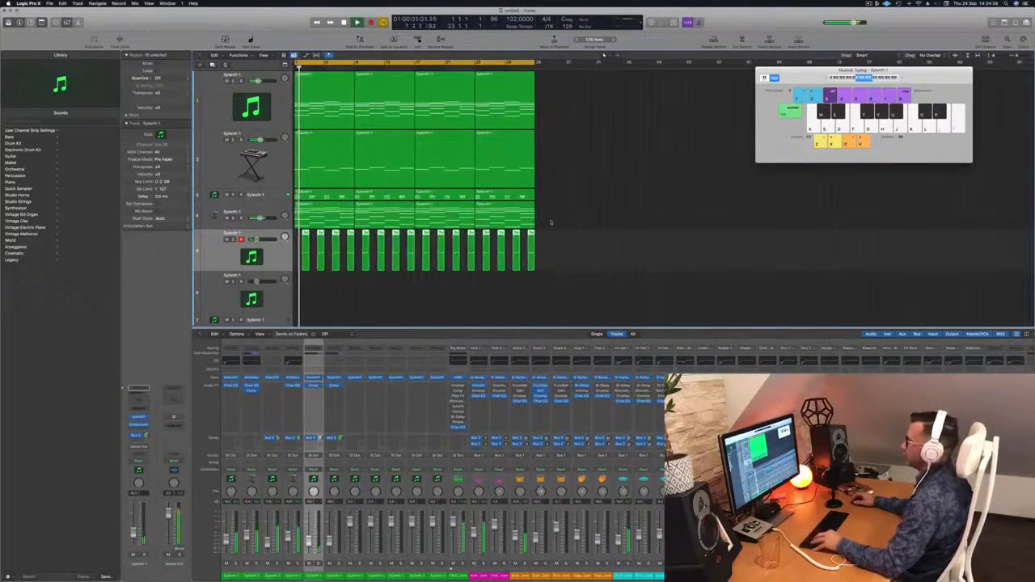
{"action": "scroll", "coordinate": [550, 222], "scroll_direction": "left", "scroll_amount": 2}
{"action": "scroll", "coordinate": [548, 222], "scroll_direction": "right", "scroll_amount": 1}
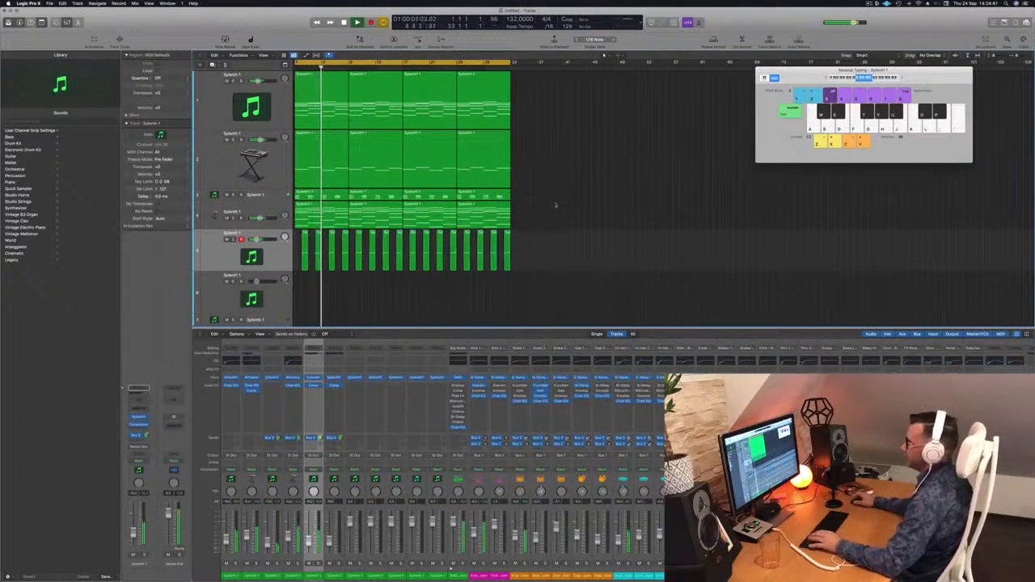
{"action": "scroll", "coordinate": [556, 206], "scroll_direction": "down", "scroll_amount": 2}
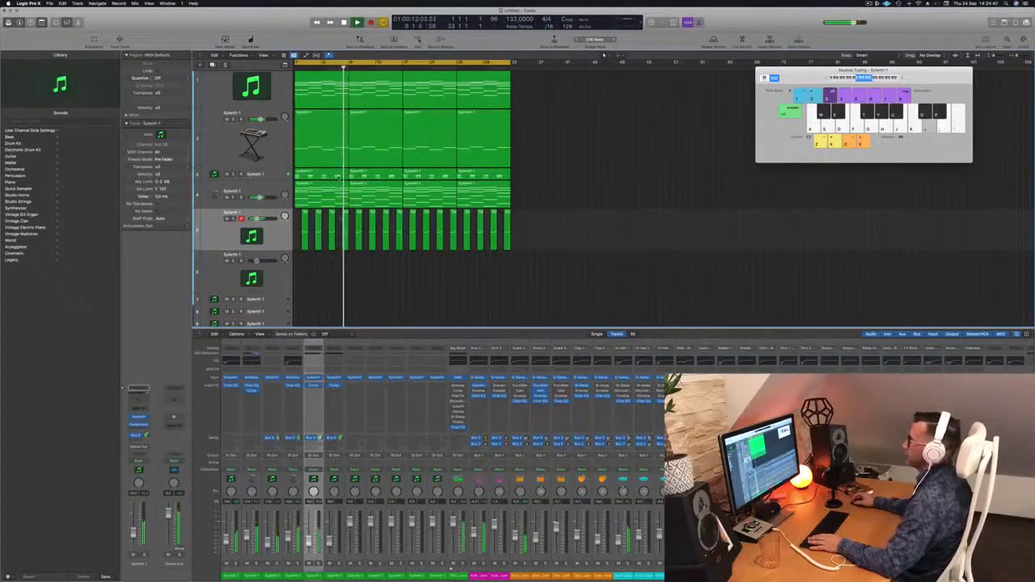
- Restart the loop, view the third track's Sylenth1 lead sound while it plays, and close the plug-in
{"action": "left_click", "coordinate": [266, 172]}
{"action": "key", "text": "space"}
{"action": "key", "text": "space"}
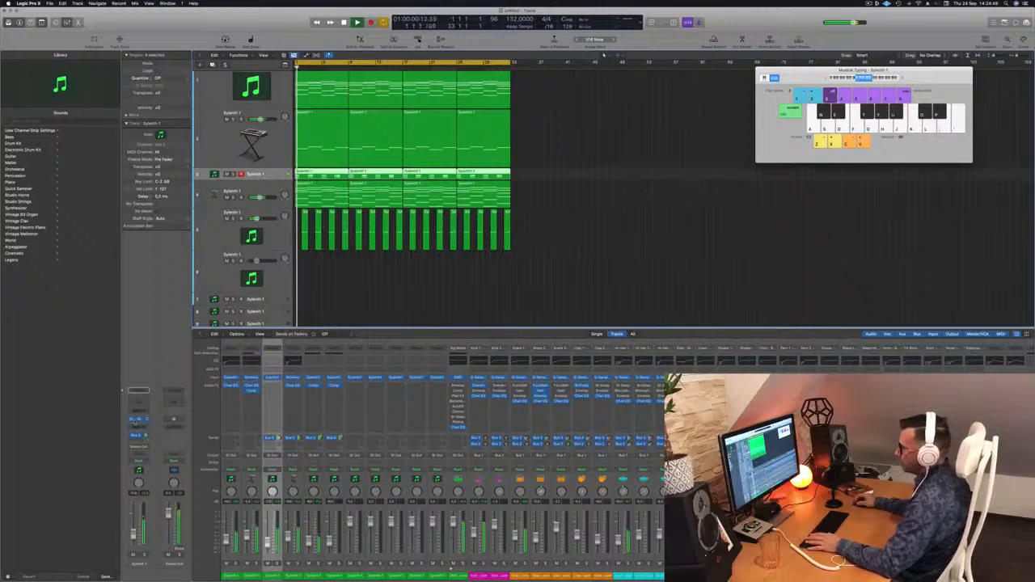
{"action": "left_click", "coordinate": [137, 420]}
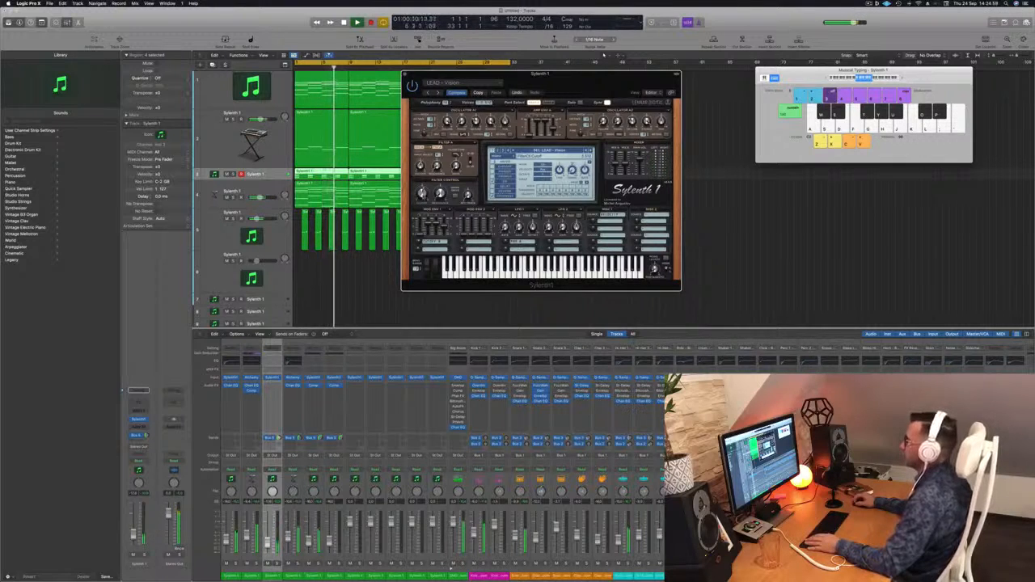
{"action": "left_click_drag", "start_coordinate": [530, 74], "coordinate": [447, 73]}
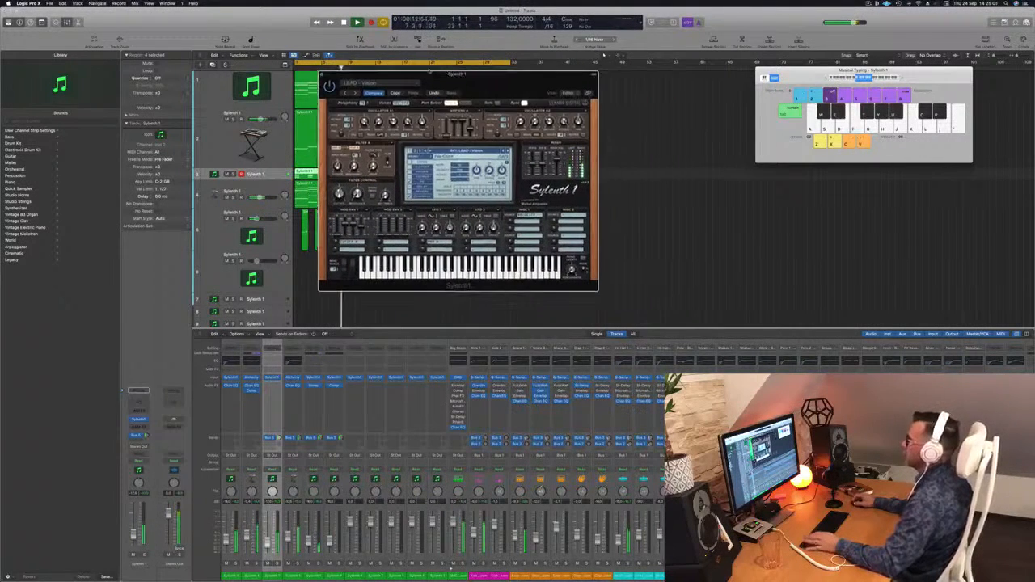
{"action": "key", "text": "super+w"}
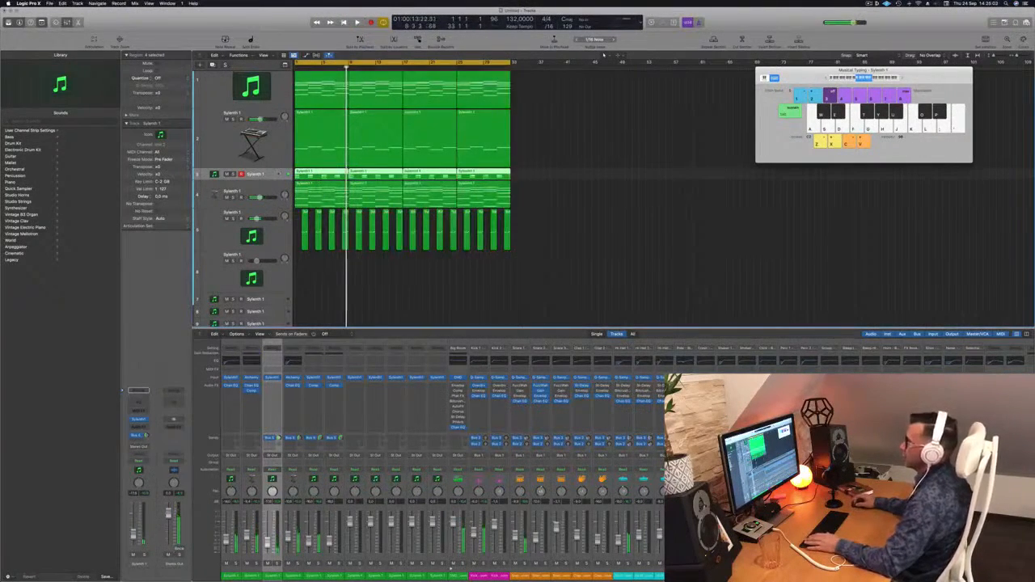
- Add a duplicate of the third Sylenth1 track, copy the first track's opening chord region onto it, and open the copy for note editing
{"action": "key", "text": "super+d"}
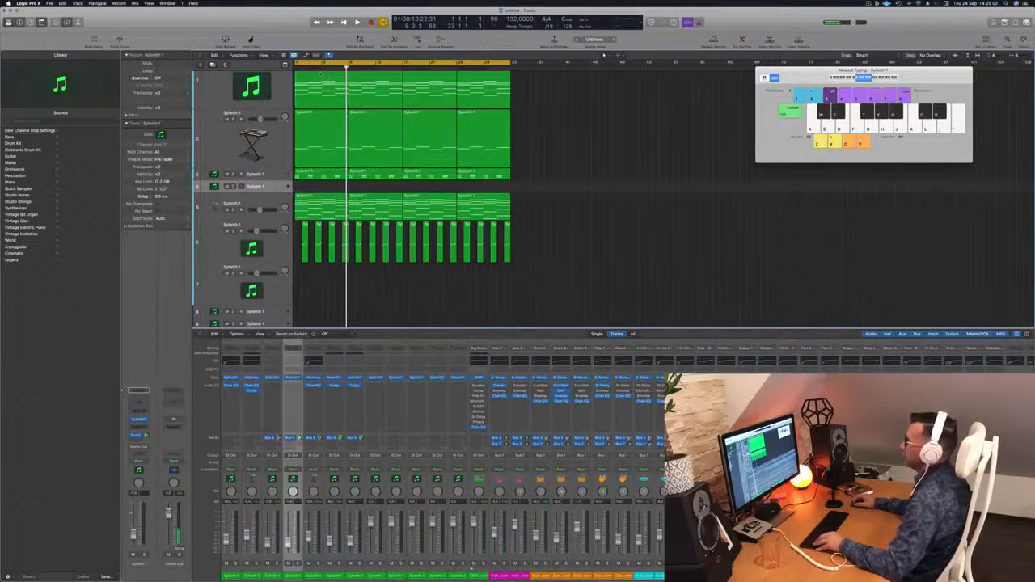
{"action": "left_click_drag", "start_coordinate": [320, 75], "coordinate": [317, 191]}
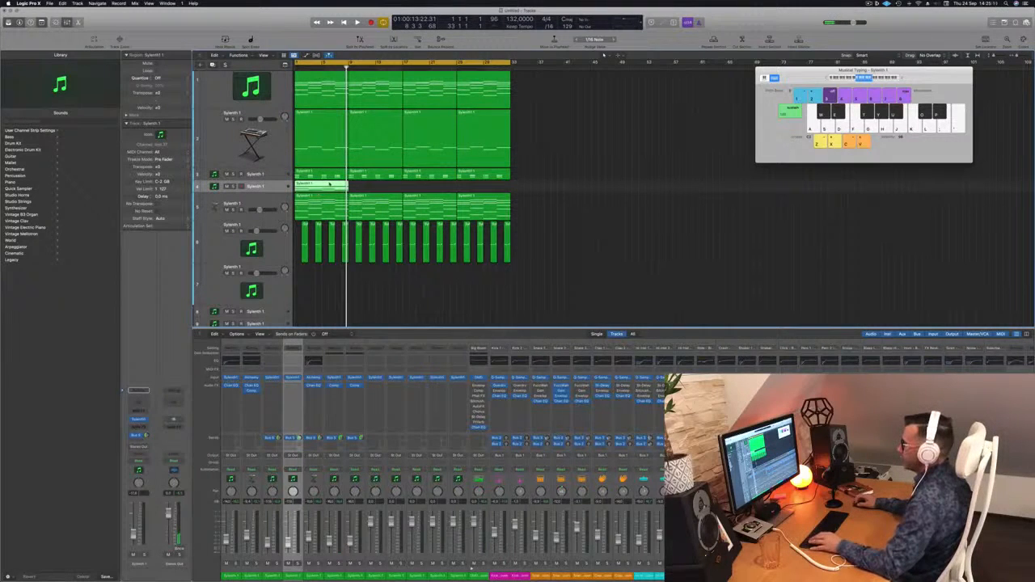
{"action": "double_click", "coordinate": [329, 184]}
- Delete the upper chord notes from the copied region, leaving only one low root note for each of the four chords
{"action": "scroll", "coordinate": [452, 549], "scroll_direction": "down", "scroll_amount": 4}
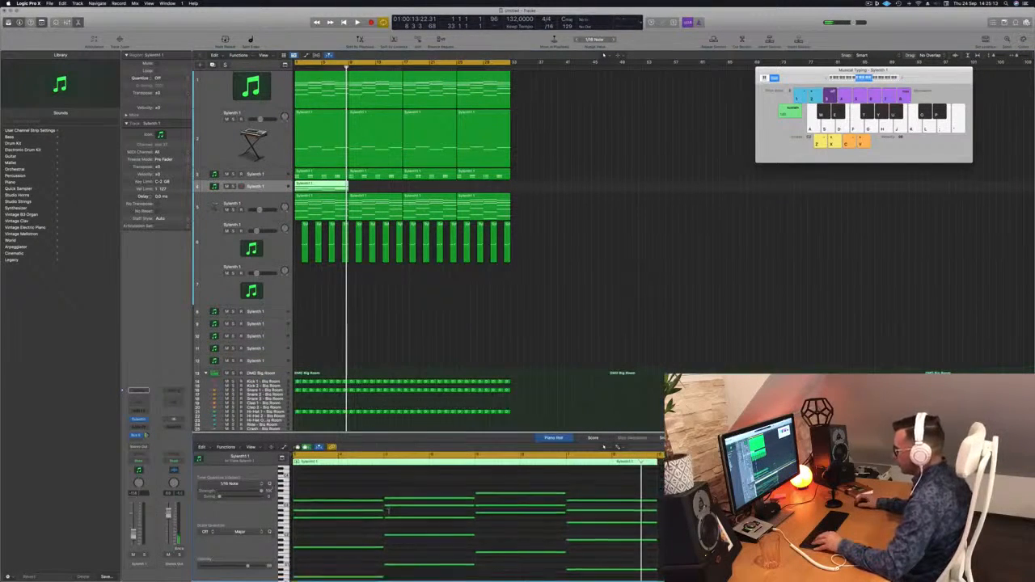
{"action": "scroll", "coordinate": [384, 507], "scroll_direction": "up", "scroll_amount": 1}
{"action": "left_click_drag", "start_coordinate": [357, 482], "coordinate": [613, 542]}
{"action": "key", "text": "Delete"}
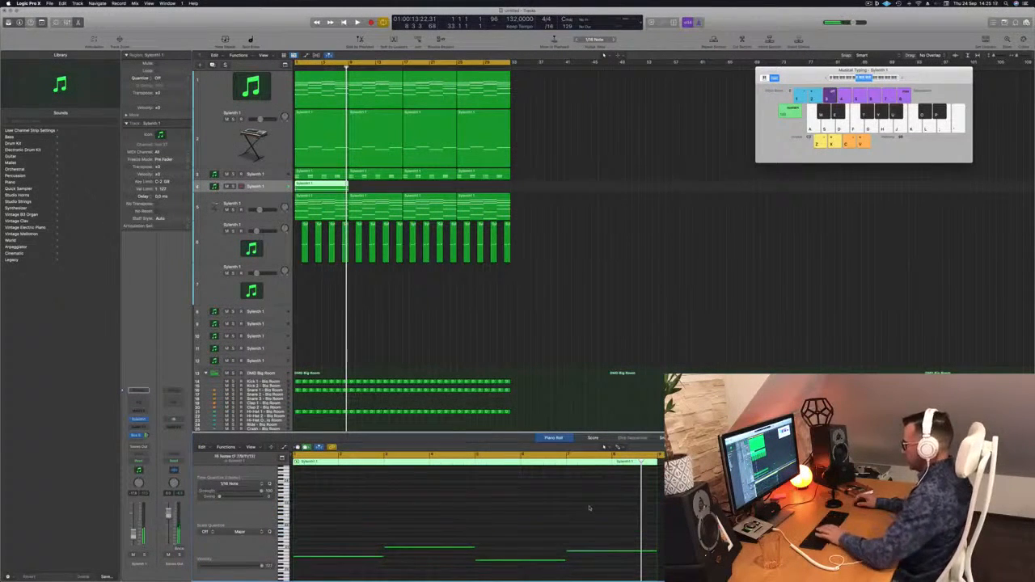
{"action": "scroll", "coordinate": [354, 533], "scroll_direction": "down", "scroll_amount": 2}
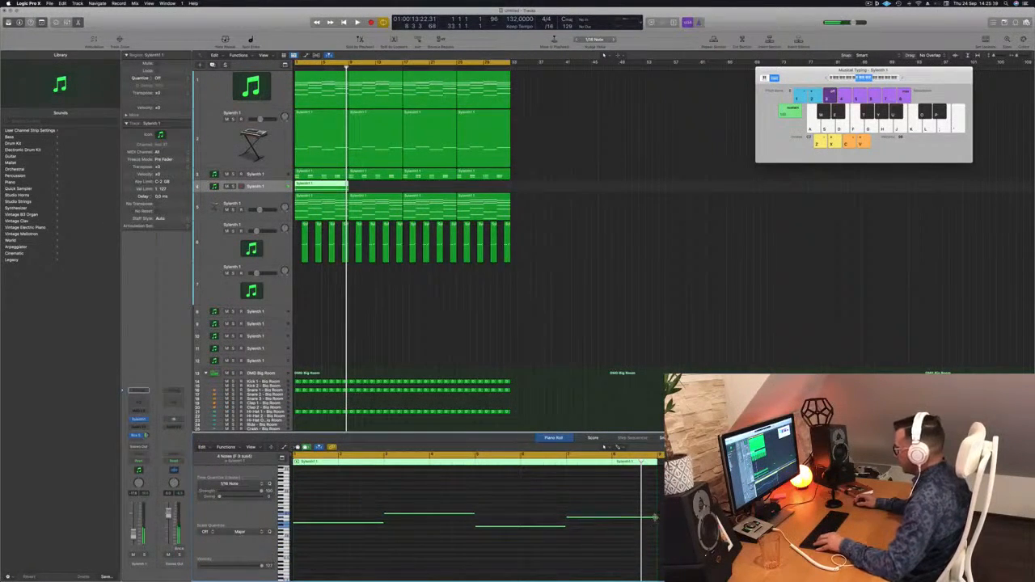
- Shorten the four root notes and repeat them back to back until each chord has a run of eight short notes
{"action": "left_click_drag", "start_coordinate": [632, 521], "coordinate": [573, 520]}
{"action": "key", "text": "space"}
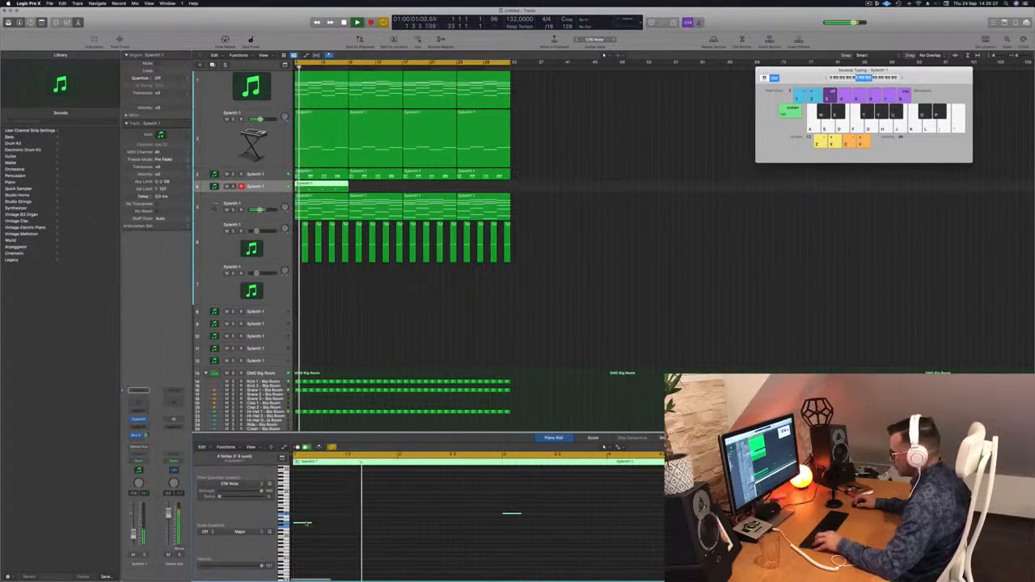
{"action": "left_click_drag", "start_coordinate": [307, 524], "coordinate": [325, 525]}
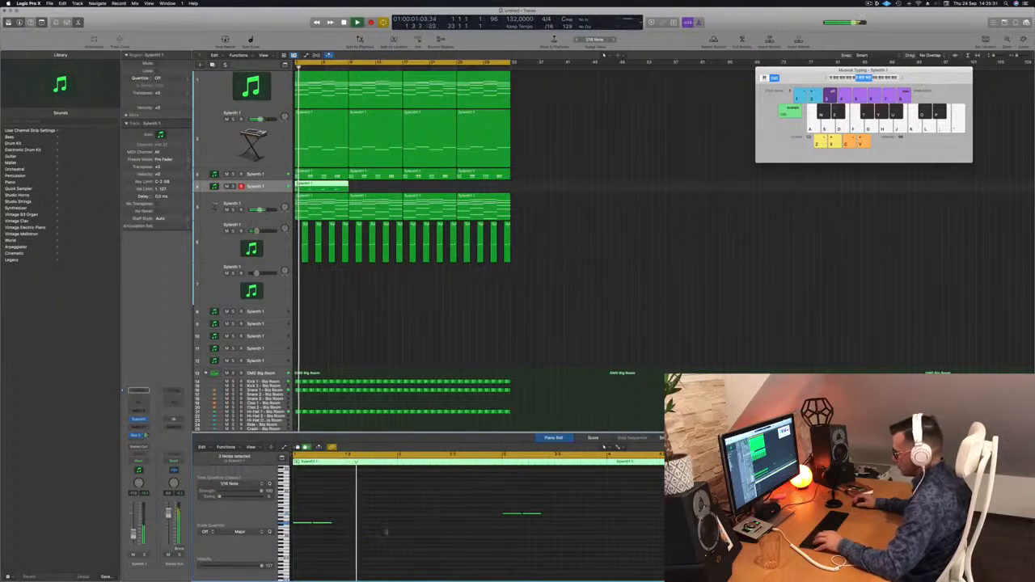
{"action": "left_click_drag", "start_coordinate": [307, 524], "coordinate": [345, 525]}
{"action": "key", "text": "space"}
{"action": "key", "text": "space"}
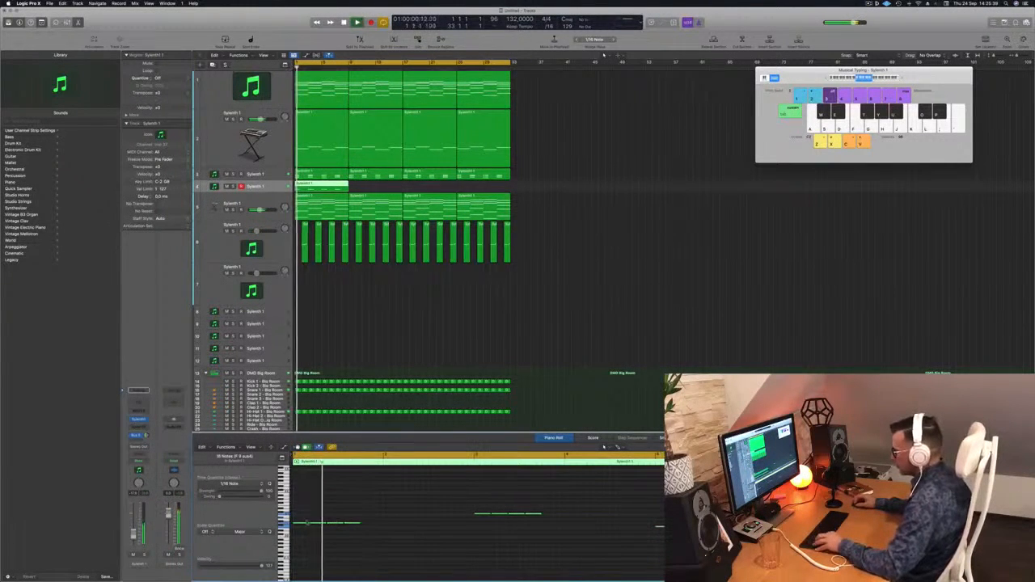
{"action": "left_click_drag", "start_coordinate": [312, 526], "coordinate": [371, 525]}
{"action": "key", "text": "space"}
{"action": "scroll", "coordinate": [373, 523], "scroll_direction": "down", "scroll_amount": 1}
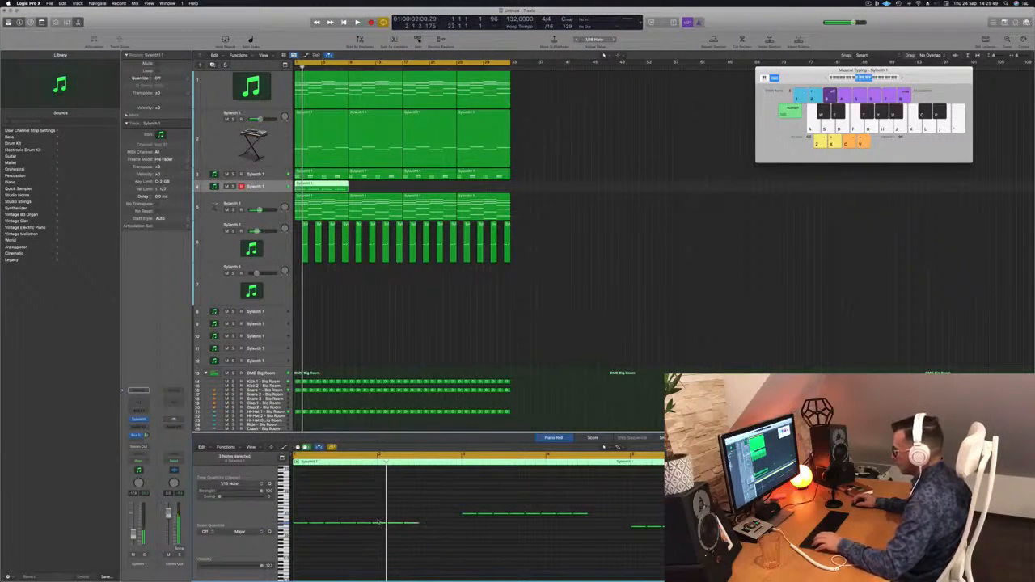
- Try to fill the rest of each chord by copying all the notes about half a bar onward, and listen to the pattern
{"action": "key", "text": "super+a"}
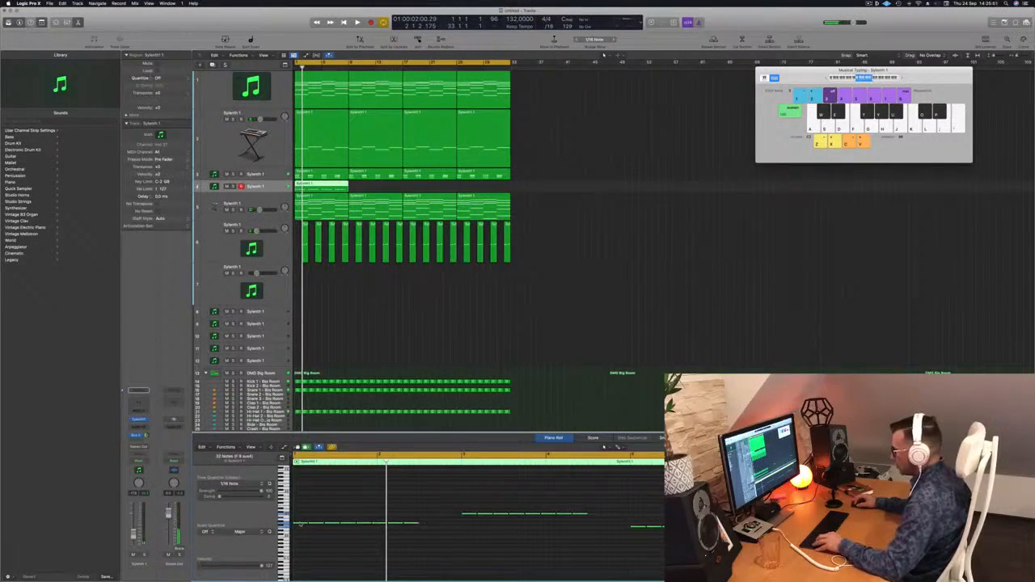
{"action": "left_click_drag", "start_coordinate": [312, 524], "coordinate": [346, 528]}
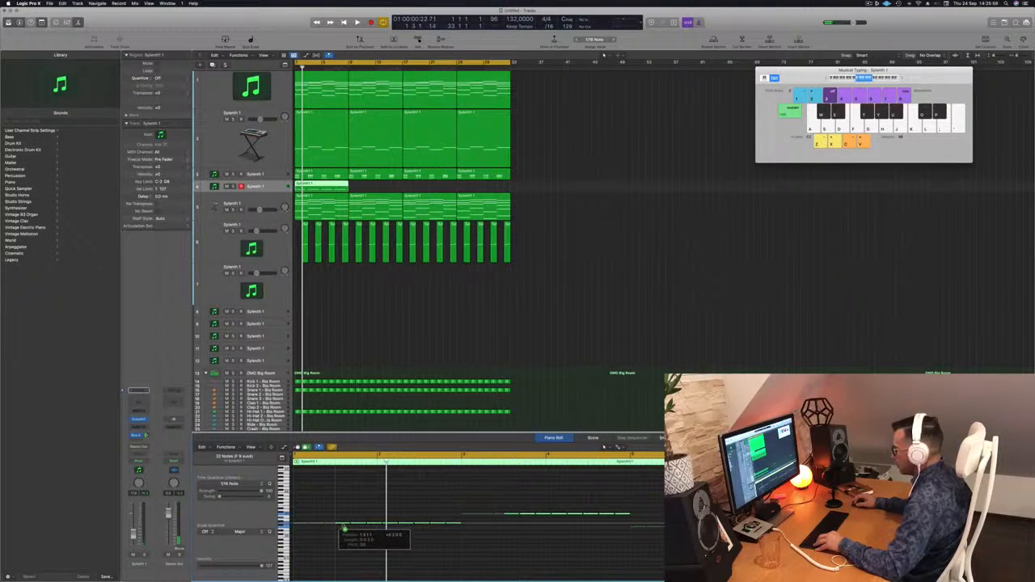
{"action": "left_click_drag", "start_coordinate": [344, 529], "coordinate": [342, 529]}
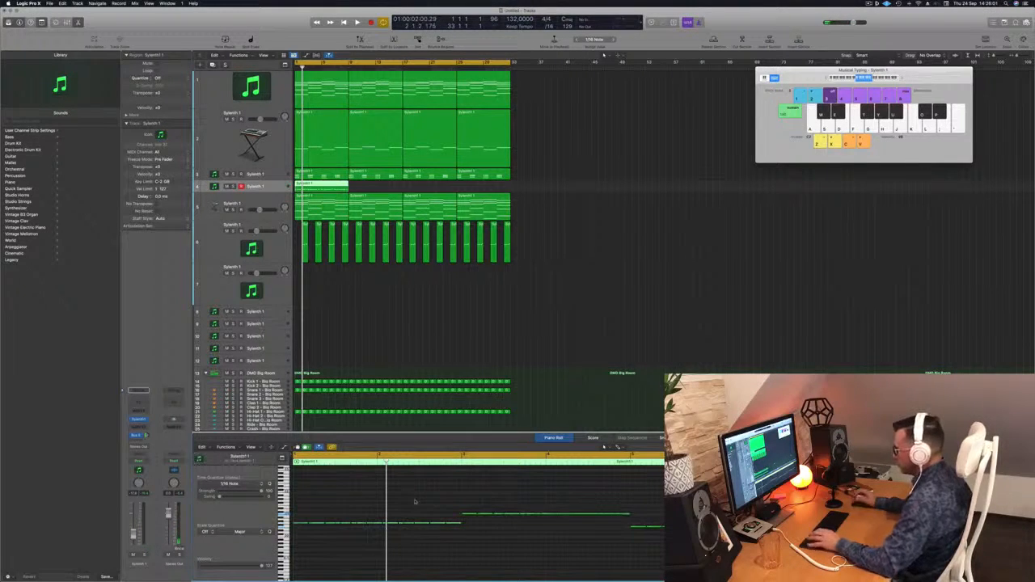
{"action": "key", "text": "space"}
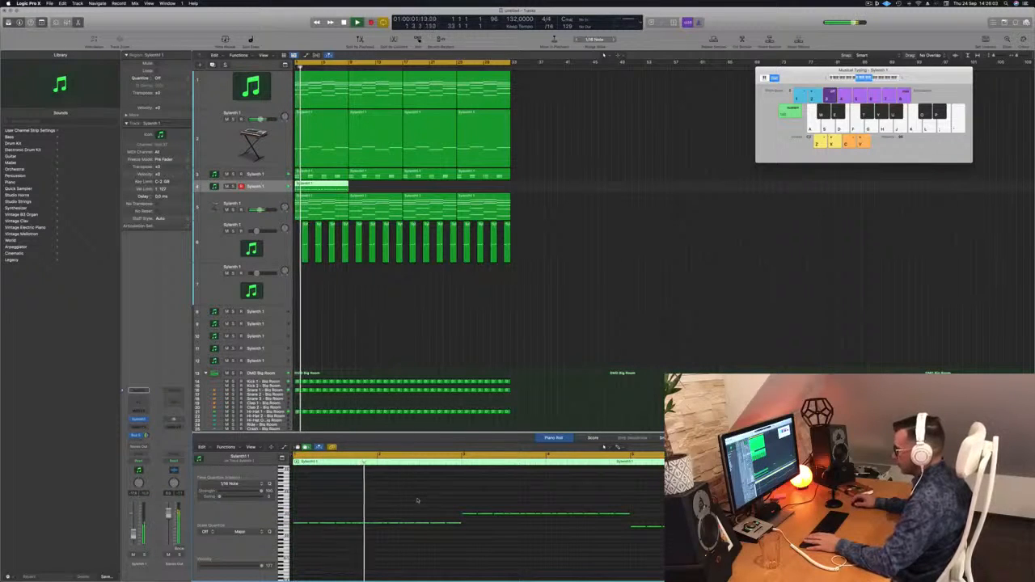
{"action": "key", "text": "space"}
{"action": "key", "text": "space"}
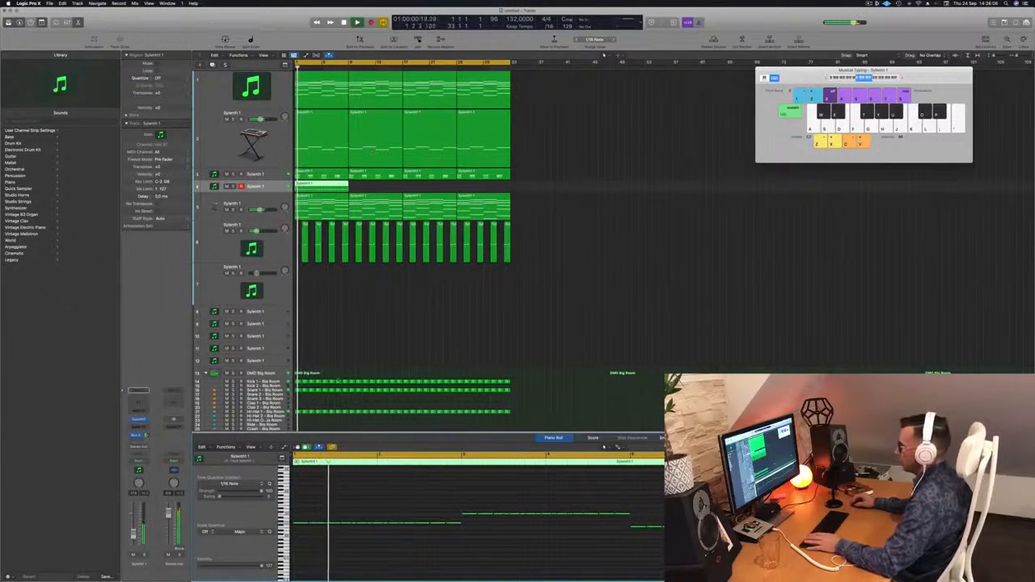
{"action": "key", "text": "space"}
{"action": "key", "text": "space"}
{"action": "key", "text": "space"}
{"action": "key", "text": "space"}
{"action": "key", "text": "space"}
- Copy two more short notes onto the end of each chord's run, making ten notes per chord, and play the pattern
{"action": "mouse_move", "coordinate": [440, 515]}
{"action": "left_mouse_down"}
{"action": "mouse_move", "coordinate": [390, 531]}
{"action": "mouse_move", "coordinate": [428, 526]}
{"action": "left_mouse_up"}
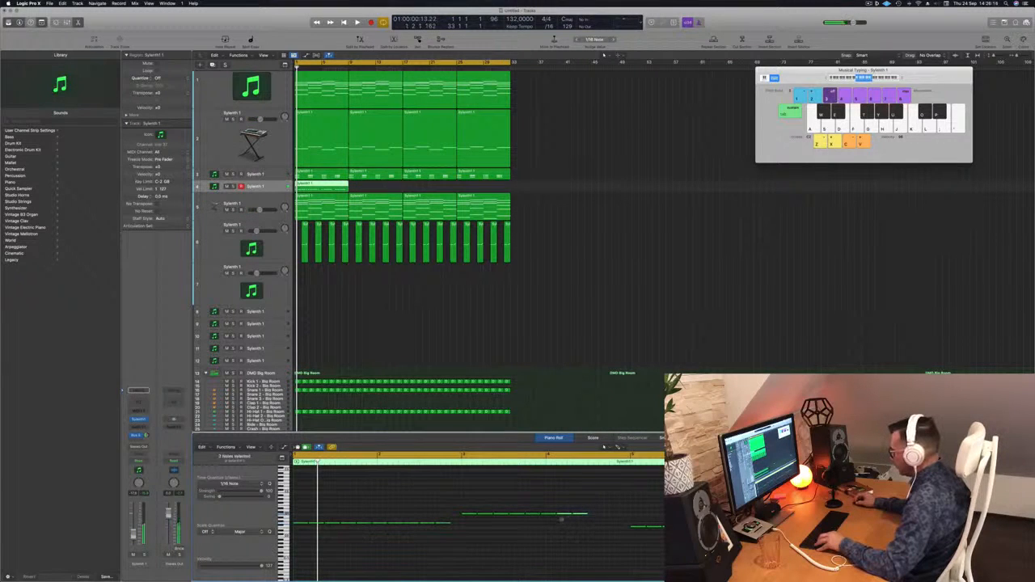
{"action": "left_click_drag", "start_coordinate": [562, 516], "coordinate": [598, 519]}
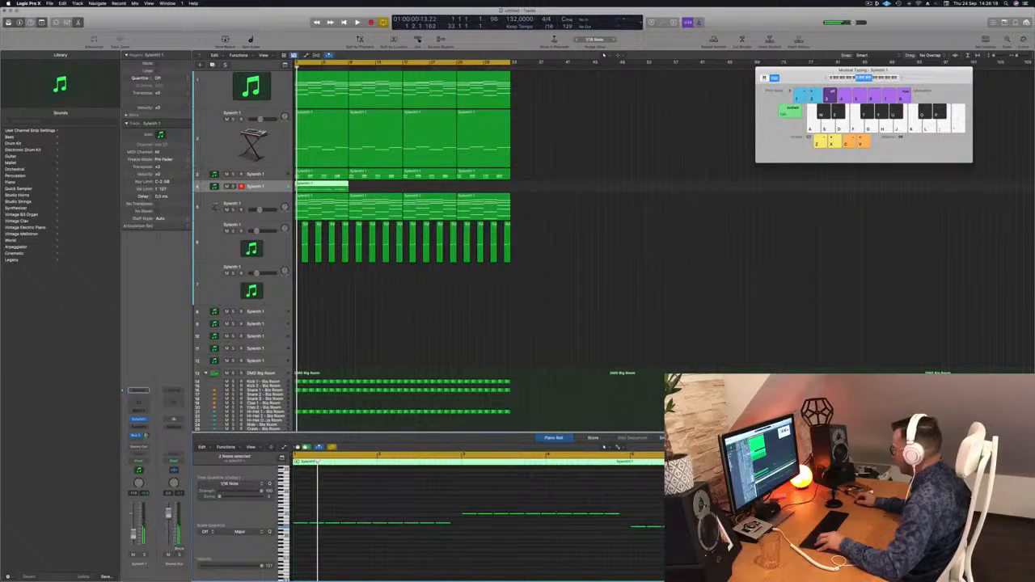
{"action": "mouse_move", "coordinate": [732, 529]}
{"action": "left_mouse_down"}
{"action": "mouse_move", "coordinate": [768, 530]}
{"action": "mouse_move", "coordinate": [744, 518]}
{"action": "left_mouse_up"}
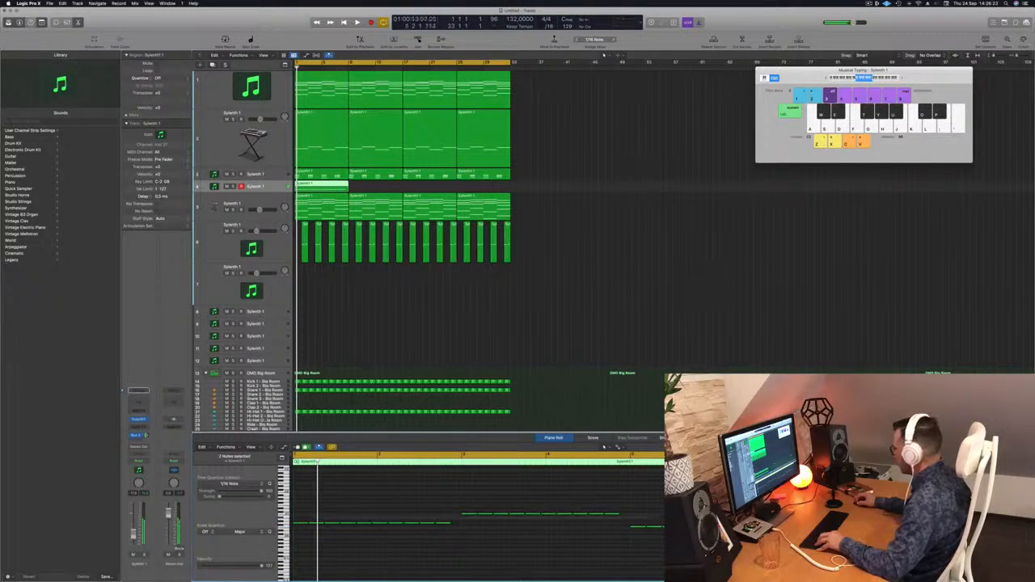
{"action": "key", "text": "space"}
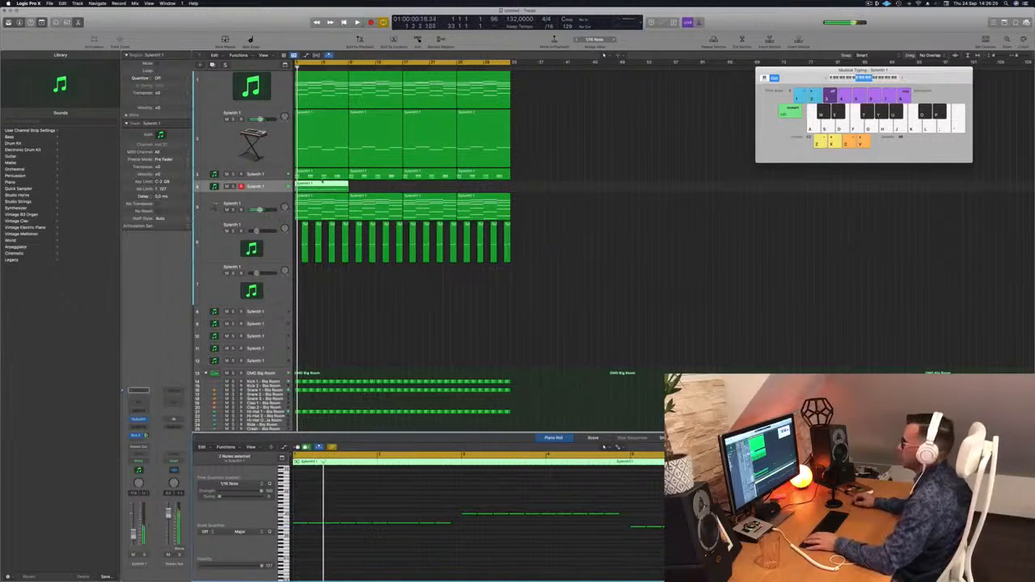
- Repeat the root-note region three more times to fill the 32 bars, enlarge the fourth track, and play the loop
{"action": "left_click_drag", "start_coordinate": [319, 185], "coordinate": [444, 188]}
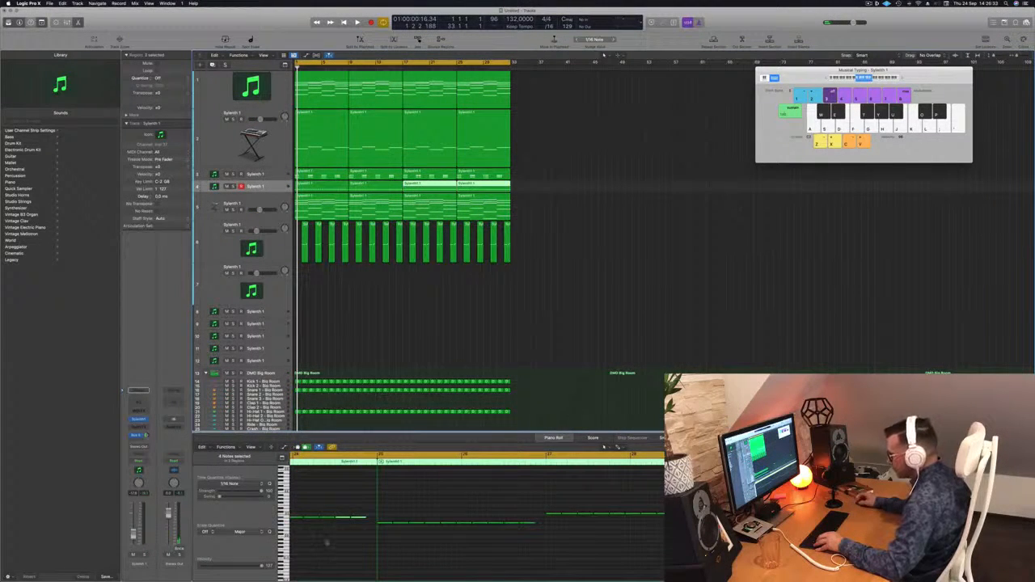
{"action": "key", "text": "space"}
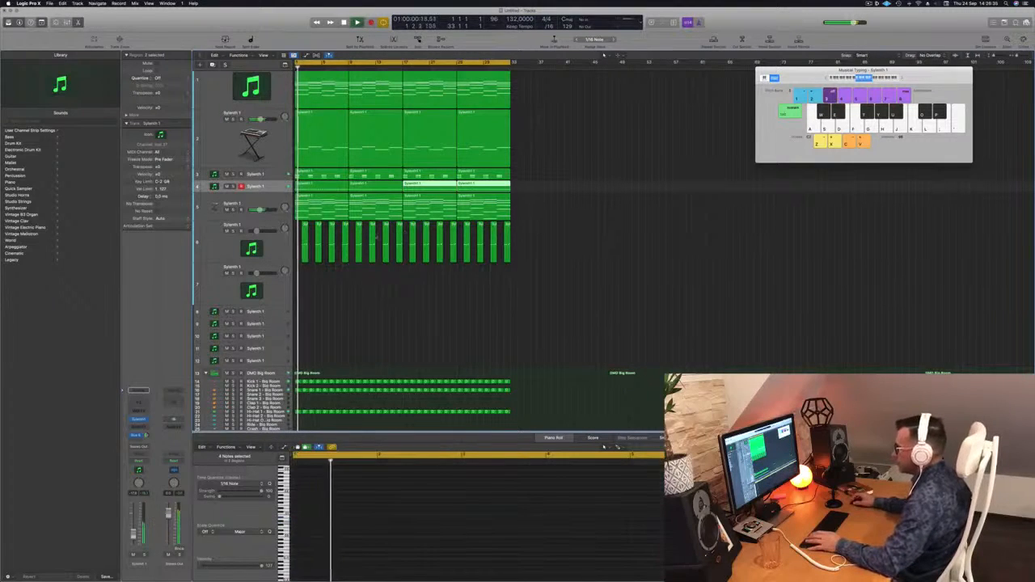
{"action": "left_click", "coordinate": [274, 186]}
{"action": "key", "text": "space"}
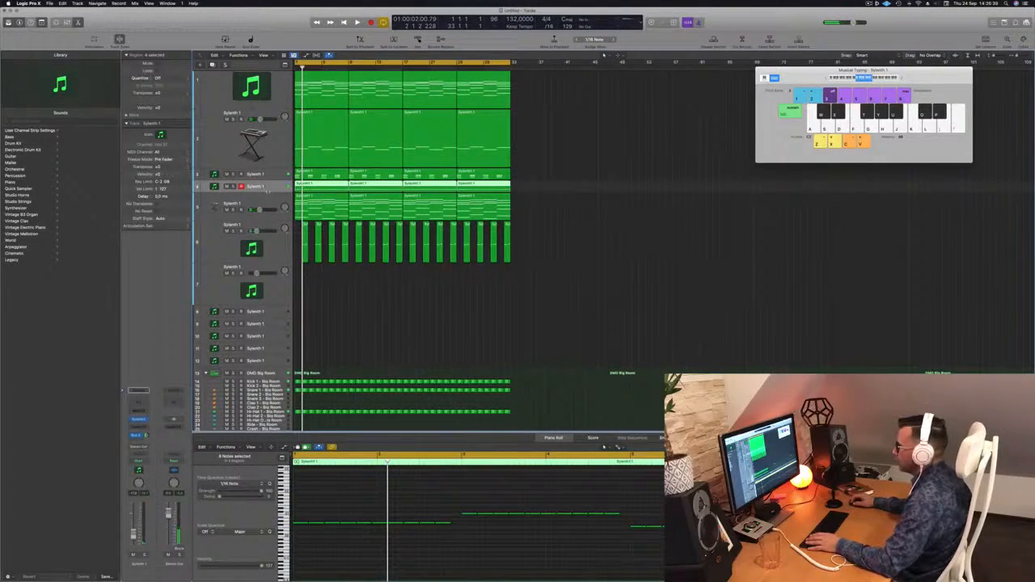
{"action": "key", "text": "ctrl+z"}
{"action": "key", "text": "space"}
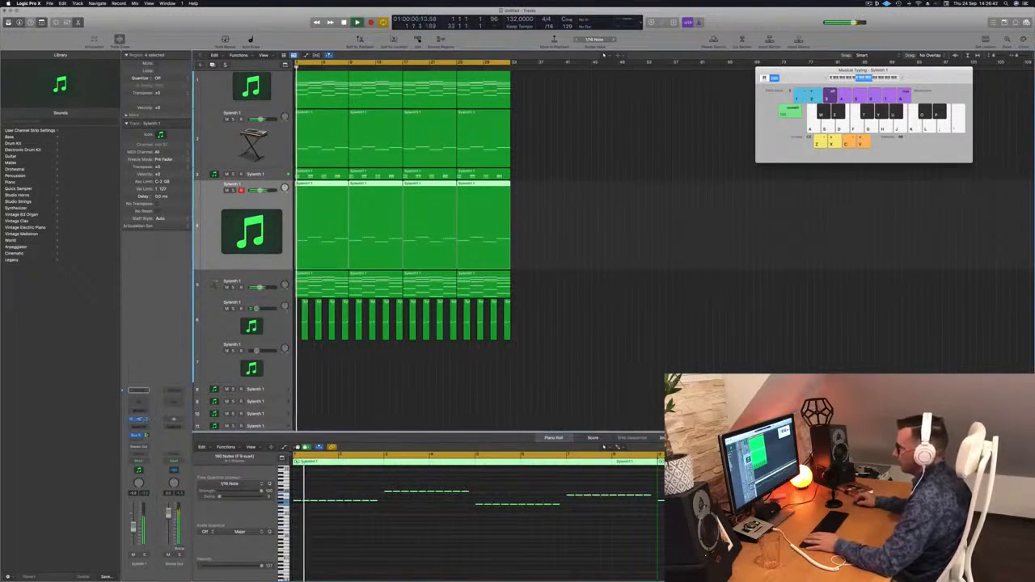
- Replace LEAD - Vision with the first BASS preset in the fourth track's Sylenth1 and start the loop
{"action": "left_click", "coordinate": [138, 421]}
{"action": "key", "text": "space"}
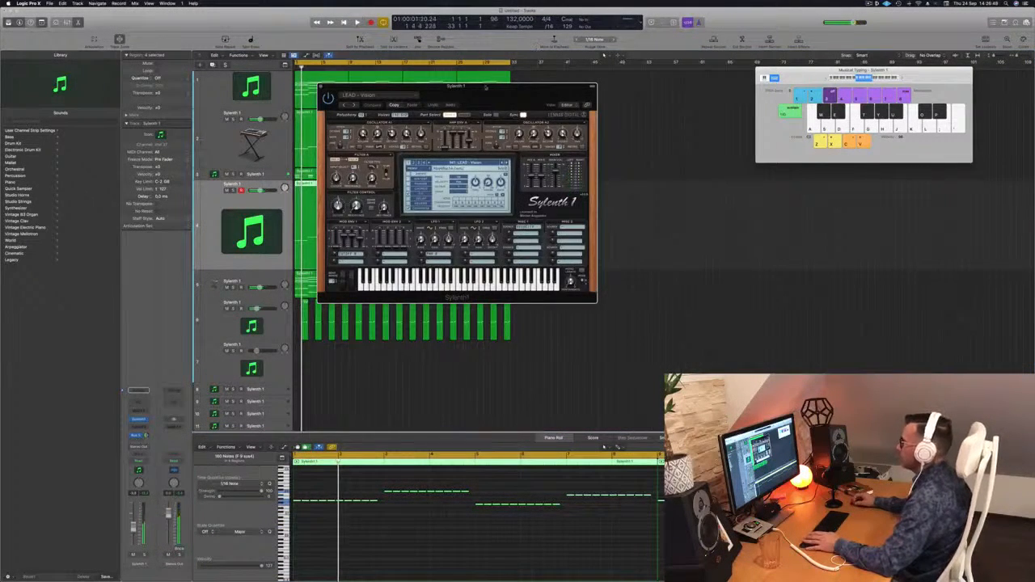
{"action": "left_click_drag", "start_coordinate": [493, 86], "coordinate": [600, 89]}
{"action": "left_click", "coordinate": [589, 165]}
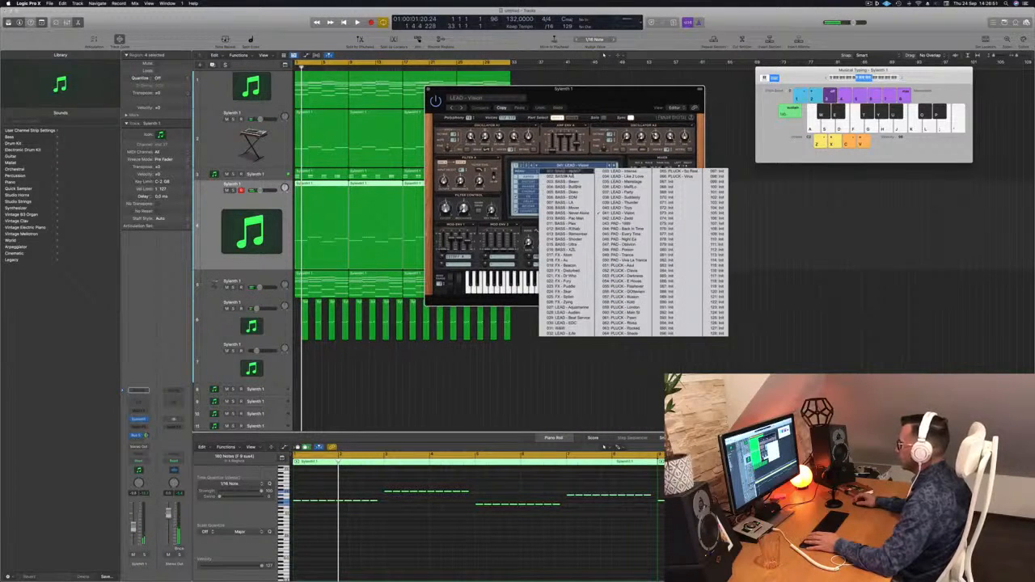
{"action": "left_click", "coordinate": [566, 172]}
{"action": "key", "text": "space"}
- Step to the second BASS preset on the fourth track and restart the loop to audition it
{"action": "left_click_drag", "start_coordinate": [597, 97], "coordinate": [600, 121]}
{"action": "key", "text": "space"}
{"action": "left_click", "coordinate": [617, 189]}
{"action": "key", "text": "space"}
{"action": "key", "text": "space"}
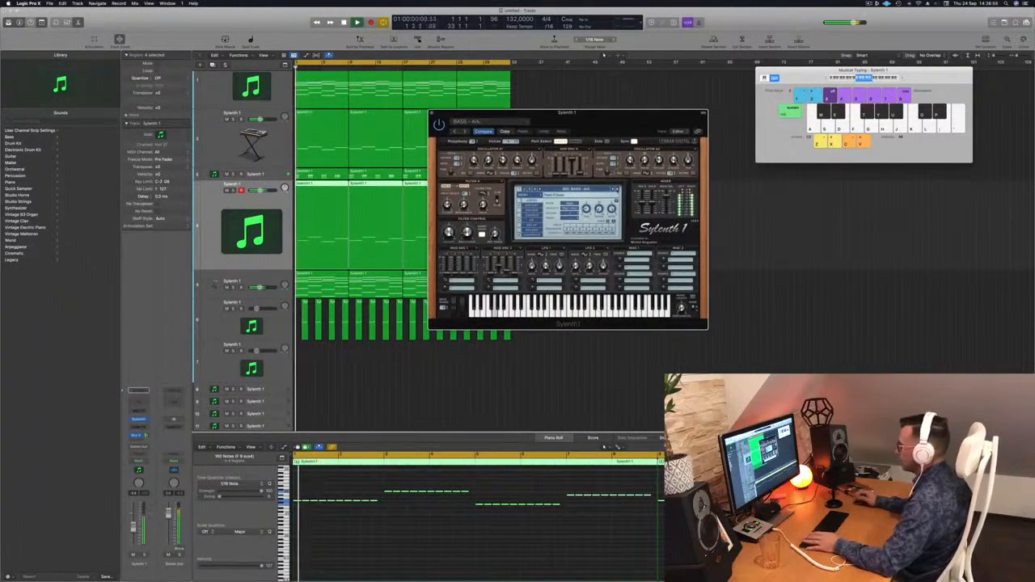
- Move the Sylenth1 window beside the fourth track's regions and restart the loop to audition BASS - Ark
{"action": "left_click_drag", "start_coordinate": [639, 131], "coordinate": [699, 132]}
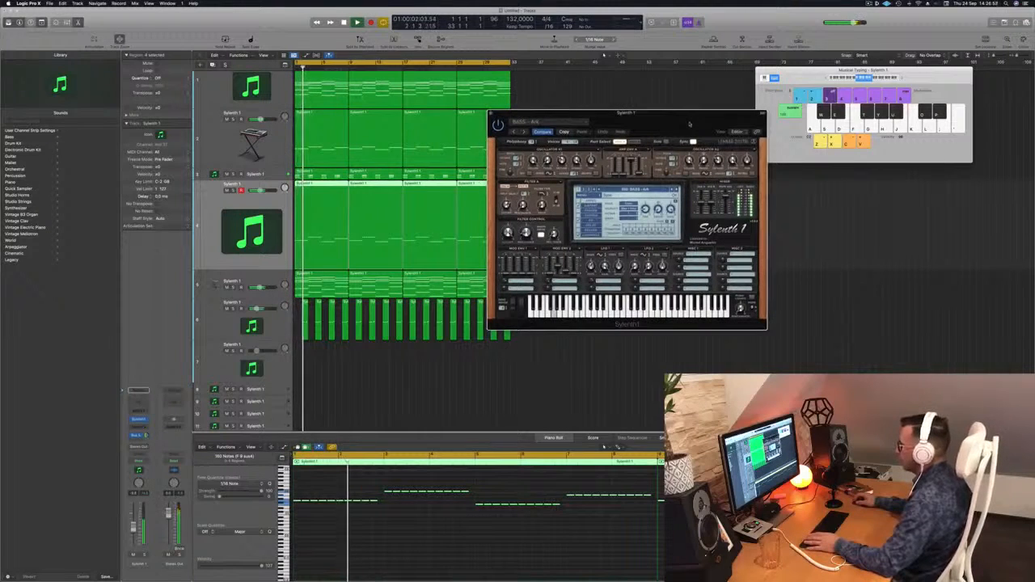
{"action": "key", "text": "space"}
{"action": "key", "text": "space"}
{"action": "left_click", "coordinate": [415, 570]}
{"action": "key", "text": "space"}
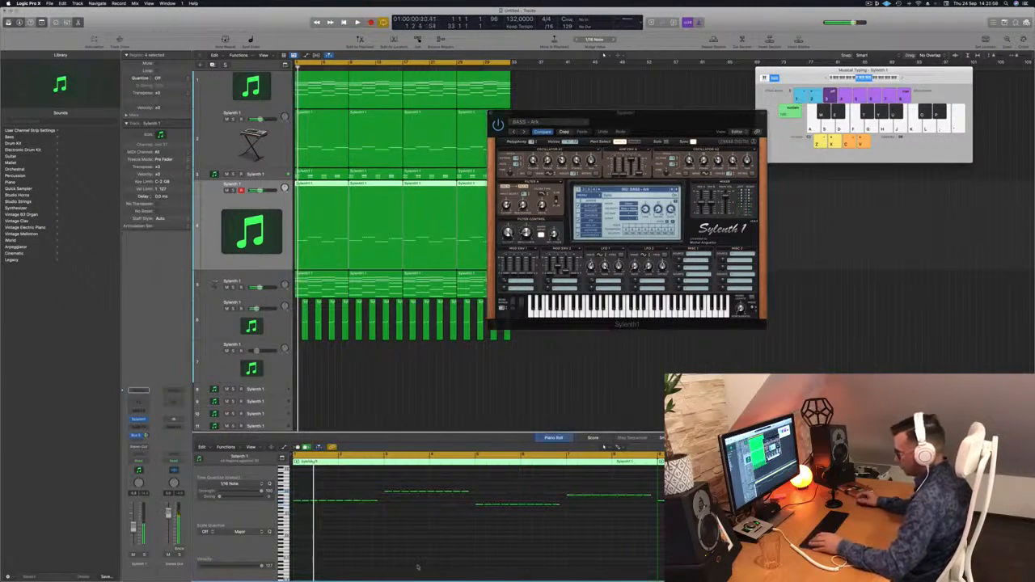
{"action": "key", "text": "space"}
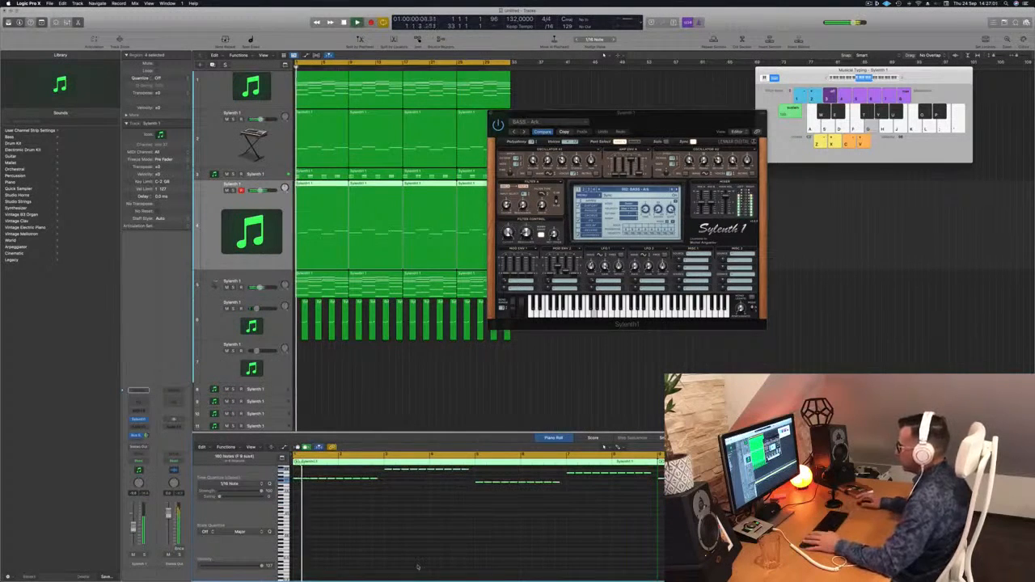
{"action": "left_click_drag", "start_coordinate": [636, 123], "coordinate": [631, 123]}
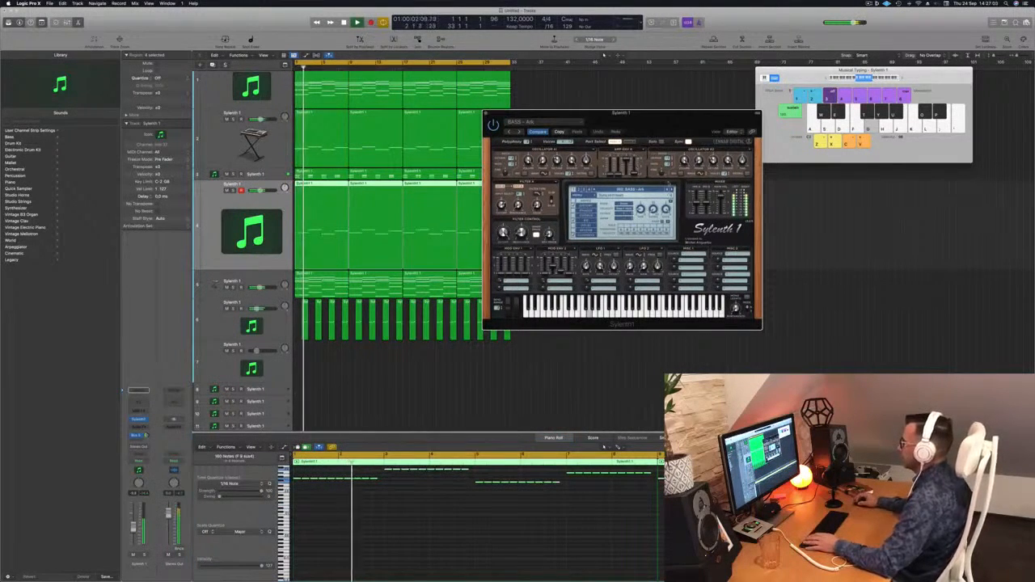
- Step forward through the next two BASS presets on the fourth track, restarting the loop to audition each
{"action": "left_click", "coordinate": [519, 131]}
{"action": "key", "text": "space"}
{"action": "key", "text": "space"}
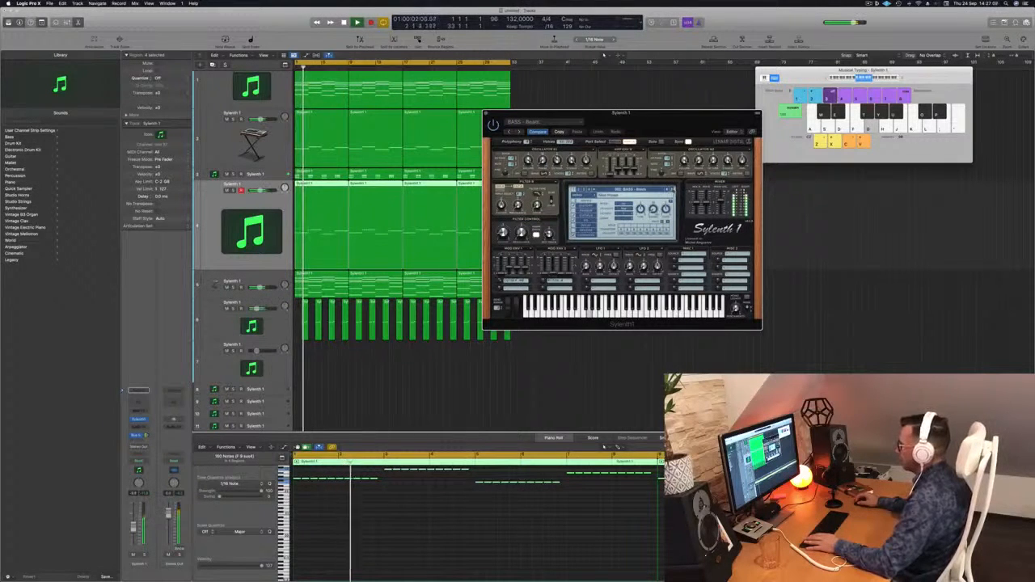
{"action": "left_click", "coordinate": [519, 131]}
{"action": "key", "text": "space"}
{"action": "key", "text": "space"}
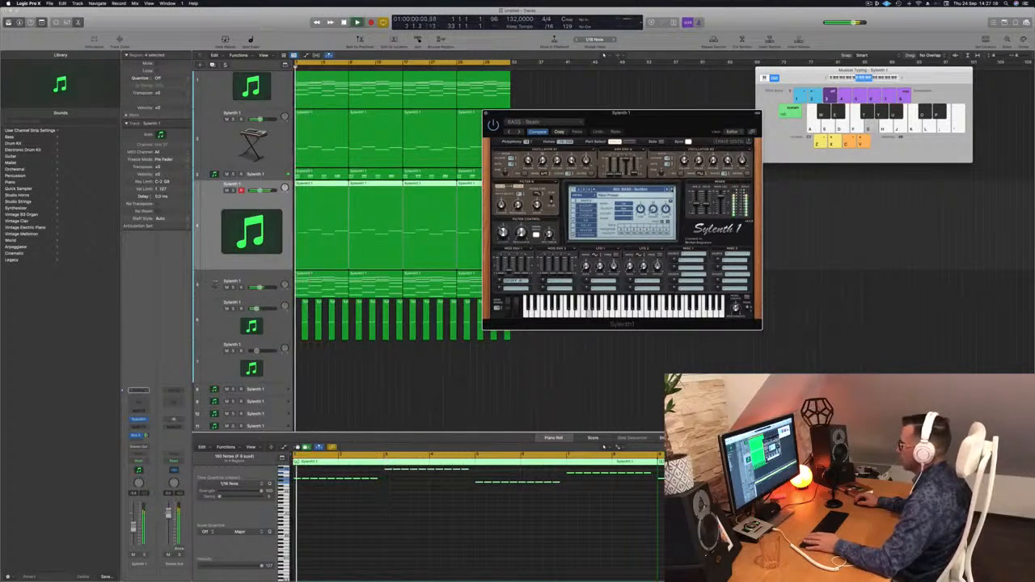
{"action": "key", "text": "space"}
{"action": "key", "text": "space"}
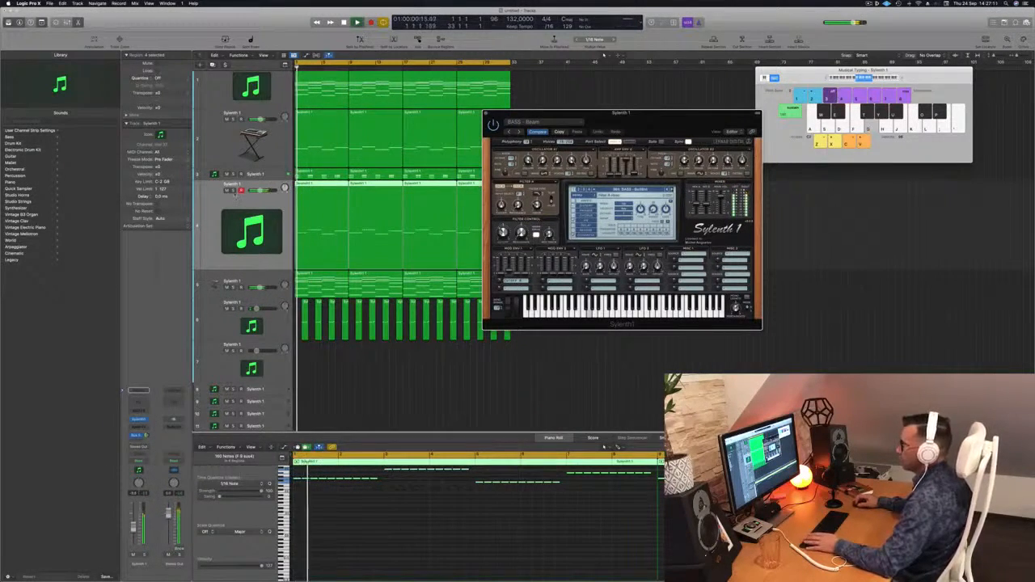
- Solo the fourth track briefly, bring the other tracks back in, and restart the loop
{"action": "left_click", "coordinate": [233, 191]}
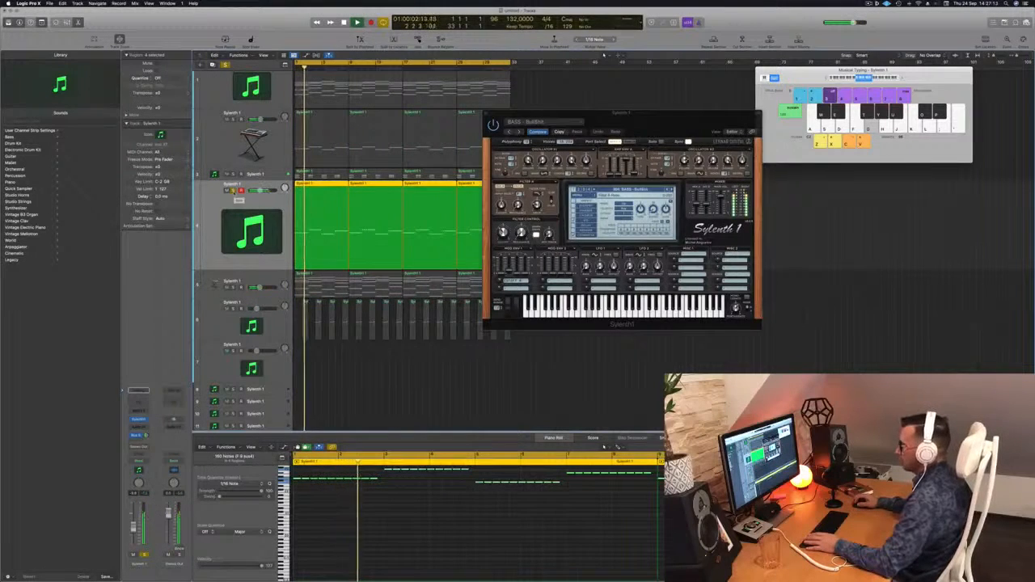
{"action": "left_click", "coordinate": [233, 191]}
{"action": "key", "text": "space"}
{"action": "key", "text": "space"}
{"action": "key", "text": "space"}
{"action": "key", "text": "space"}
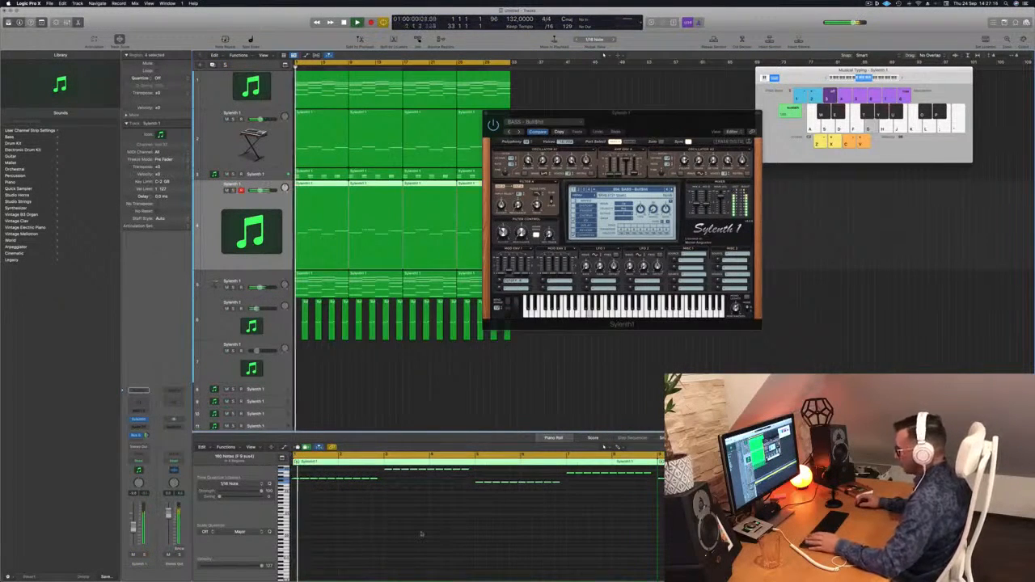
- Move the Sylenth1 window clear of the arrangement, reselect all the fourth track's regions, and restart the loop
{"action": "key", "text": "super+a"}
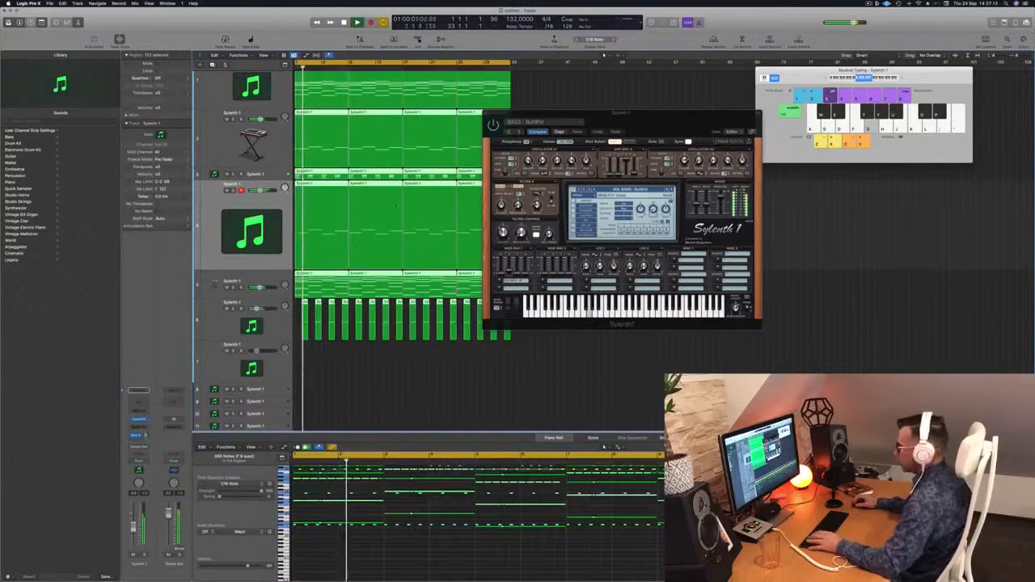
{"action": "left_click", "coordinate": [267, 221]}
{"action": "key", "text": "space"}
{"action": "left_click", "coordinate": [448, 368]}
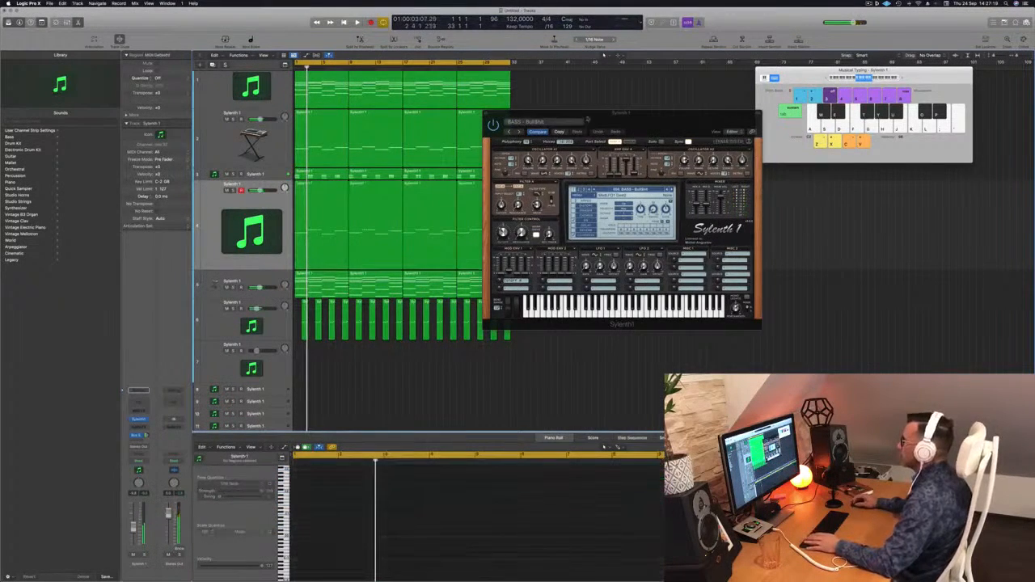
{"action": "left_click_drag", "start_coordinate": [570, 114], "coordinate": [735, 128]}
{"action": "left_click_drag", "start_coordinate": [541, 233], "coordinate": [324, 239]}
{"action": "left_click", "coordinate": [445, 507]}
{"action": "key", "text": "super+a"}
{"action": "scroll", "coordinate": [379, 492], "scroll_direction": "up", "scroll_amount": 3}
{"action": "left_click", "coordinate": [376, 478]}
{"action": "key", "text": "space"}
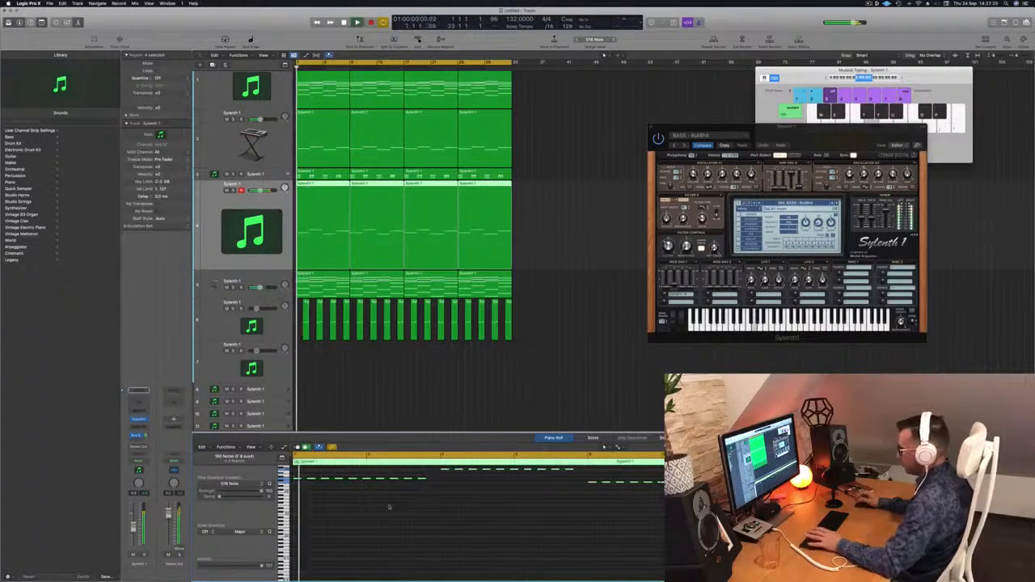
- Audition further BASS presets on the fourth track, stepping past BASS - Never Alone to BASS - Plex, and stop playback
{"action": "left_click_drag", "start_coordinate": [836, 135], "coordinate": [724, 130]}
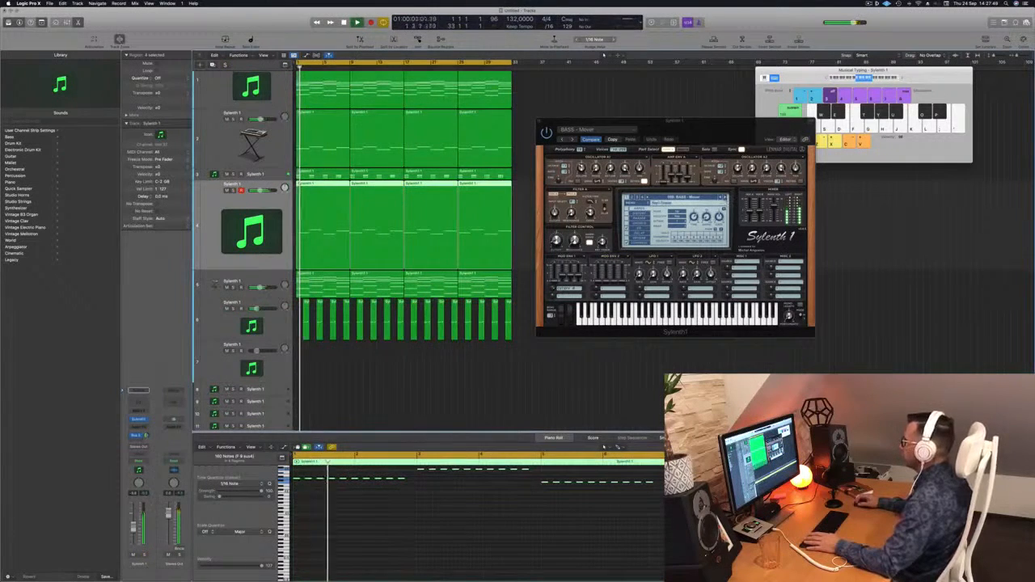
{"action": "left_click", "coordinate": [726, 197]}
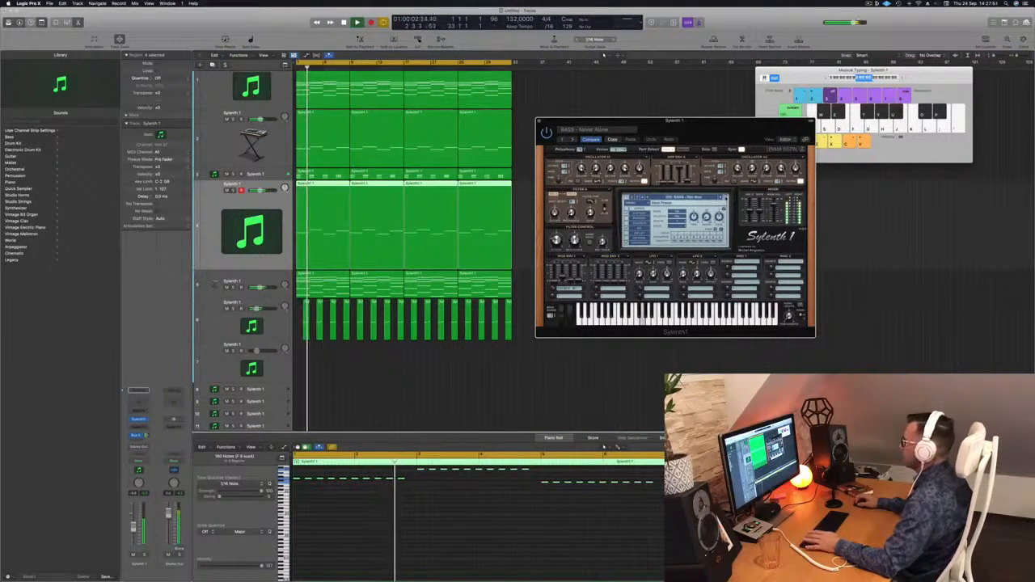
{"action": "key", "text": "Return"}
{"action": "scroll", "coordinate": [409, 508], "scroll_direction": "up", "scroll_amount": 1}
{"action": "key", "text": "space"}
- Copy one more short note onto the end of each chord's run in the fourth track's first region
{"action": "left_click", "coordinate": [412, 513]}
{"action": "scroll", "coordinate": [411, 513], "scroll_direction": "right", "scroll_amount": 3}
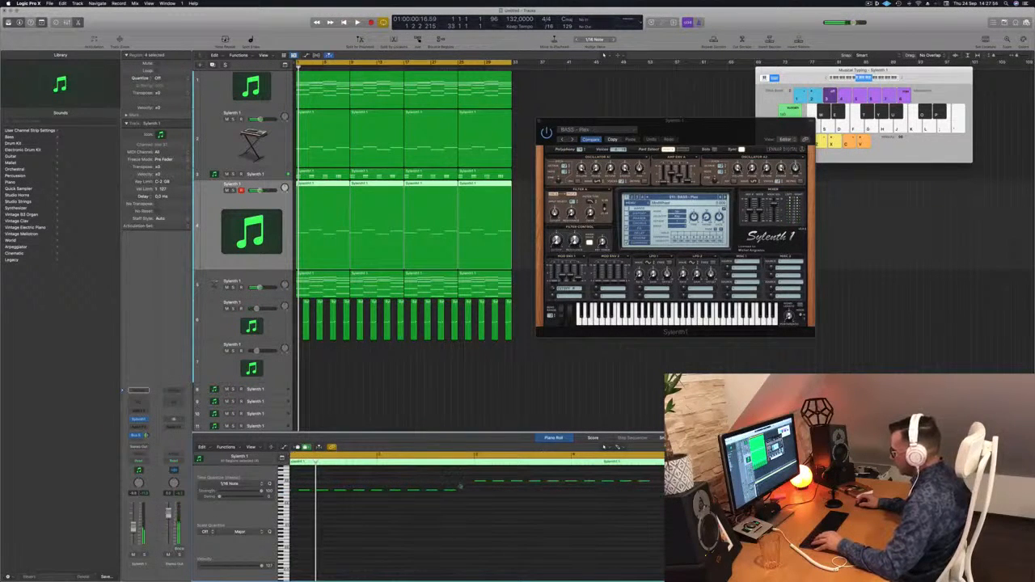
{"action": "left_click_drag", "start_coordinate": [455, 494], "coordinate": [468, 491]}
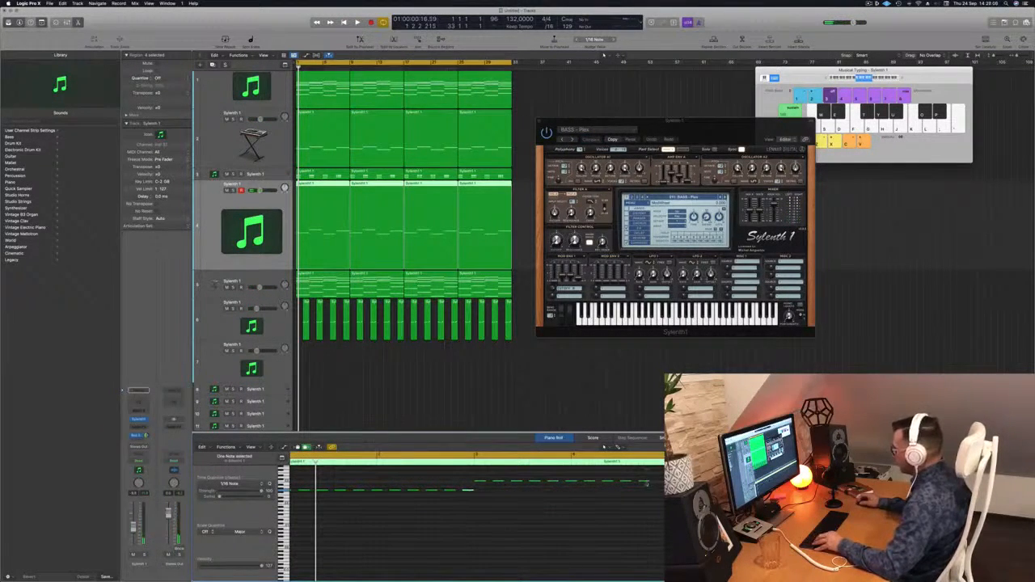
{"action": "left_click", "coordinate": [645, 481]}
{"action": "left_click_drag", "start_coordinate": [652, 483], "coordinate": [660, 485]}
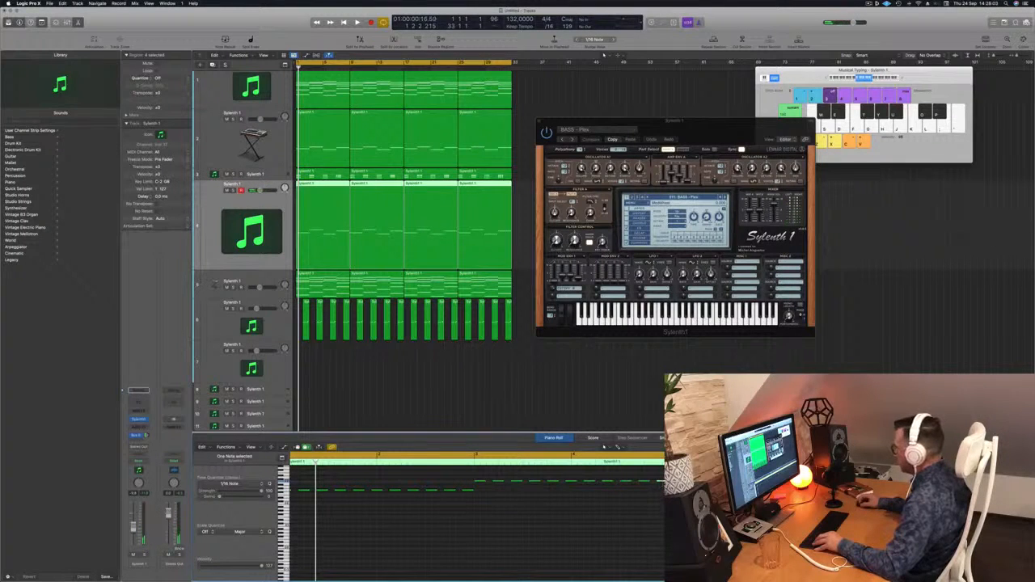
{"action": "left_click_drag", "start_coordinate": [671, 482], "coordinate": [671, 495]}
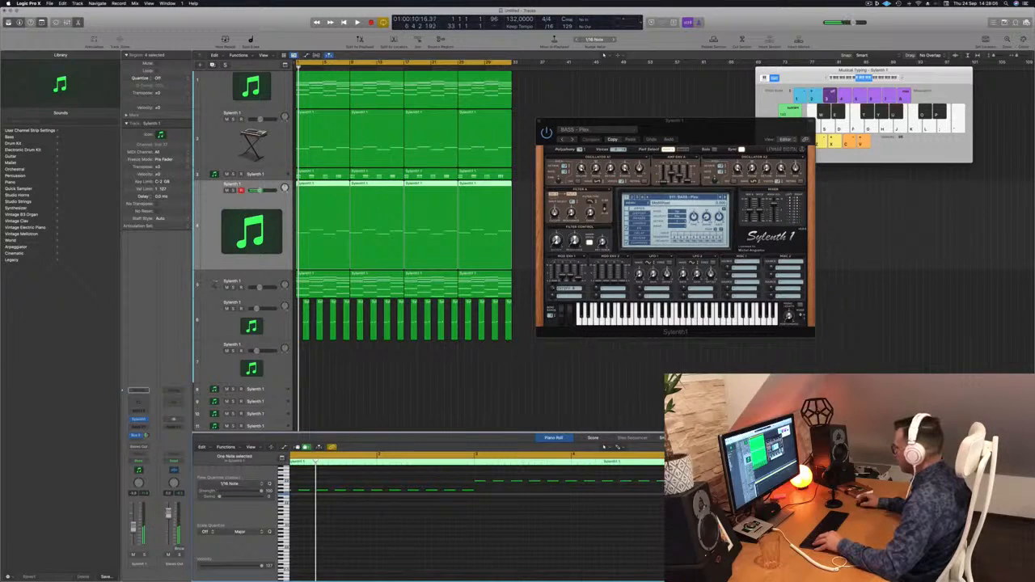
{"action": "key", "text": "super+Left"}
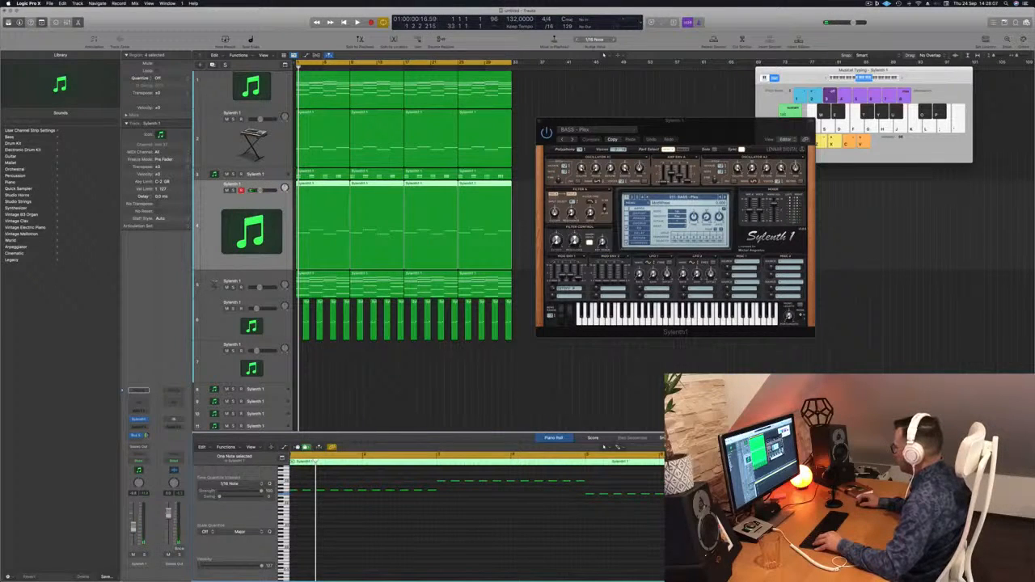
{"action": "left_click", "coordinate": [869, 485]}
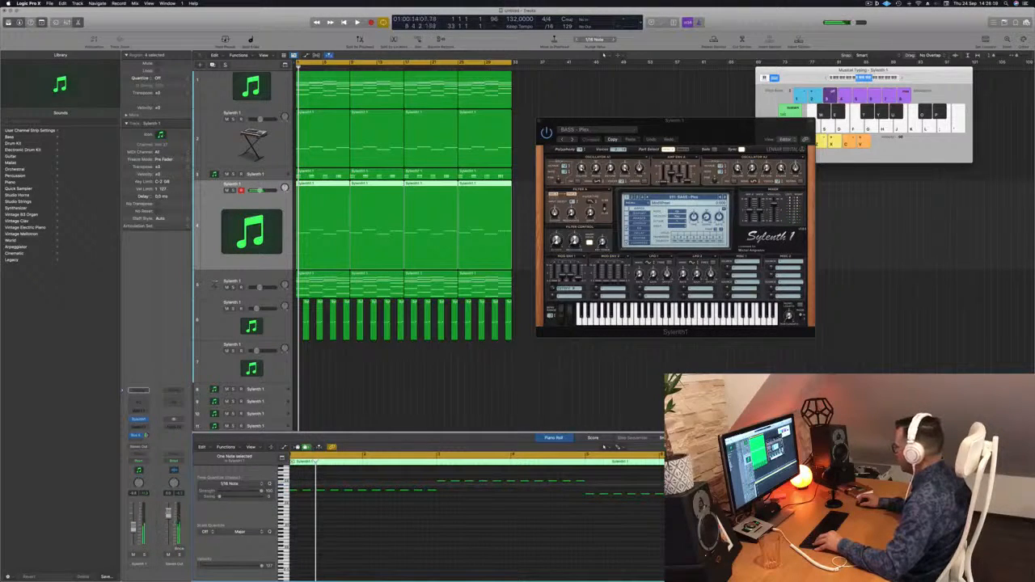
{"action": "scroll", "coordinate": [477, 510], "scroll_direction": "right", "scroll_amount": 3}
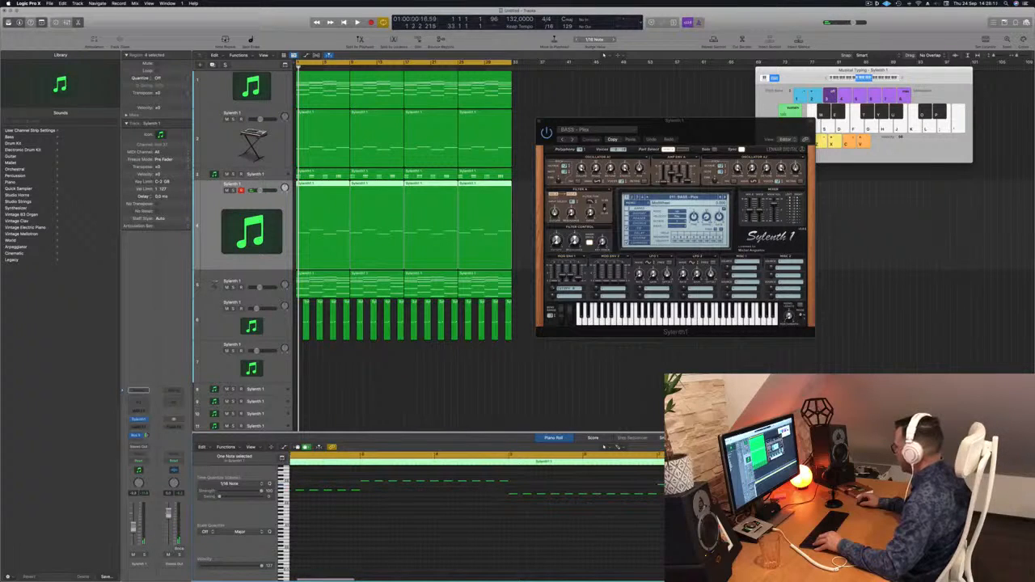
- Replace the fourth track's three later regions with copies of the edited first region to fill the 32 bars
{"action": "left_click", "coordinate": [389, 393]}
{"action": "left_click_drag", "start_coordinate": [512, 198], "coordinate": [360, 202]}
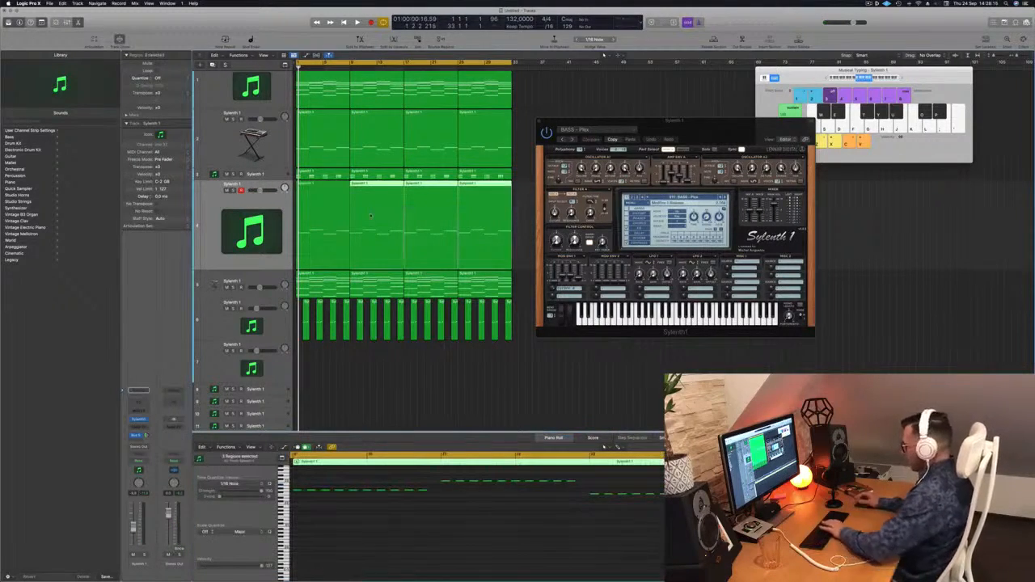
{"action": "key", "text": "Delete"}
{"action": "left_click", "coordinate": [316, 206]}
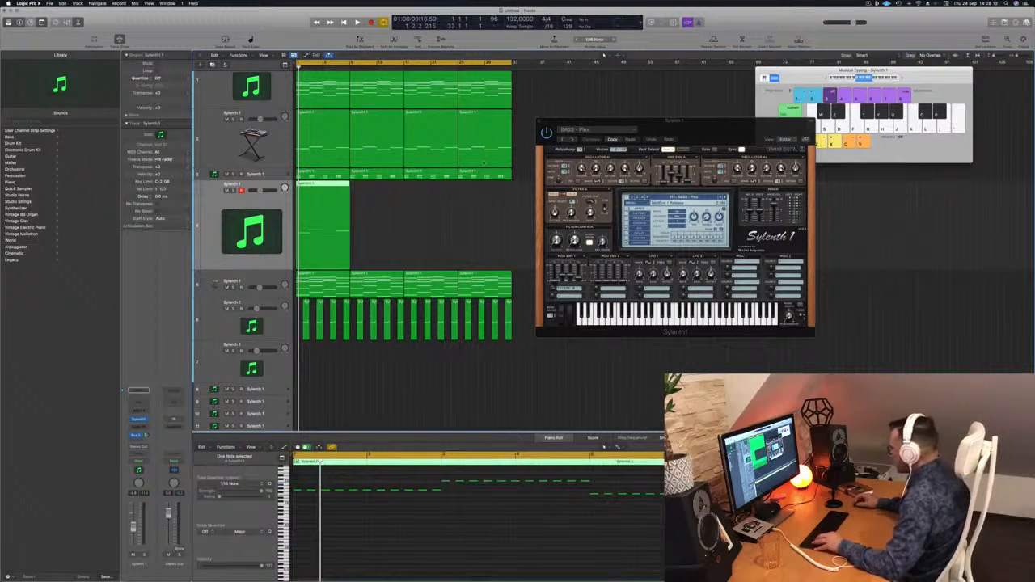
{"action": "left_click_drag", "start_coordinate": [322, 186], "coordinate": [379, 191]}
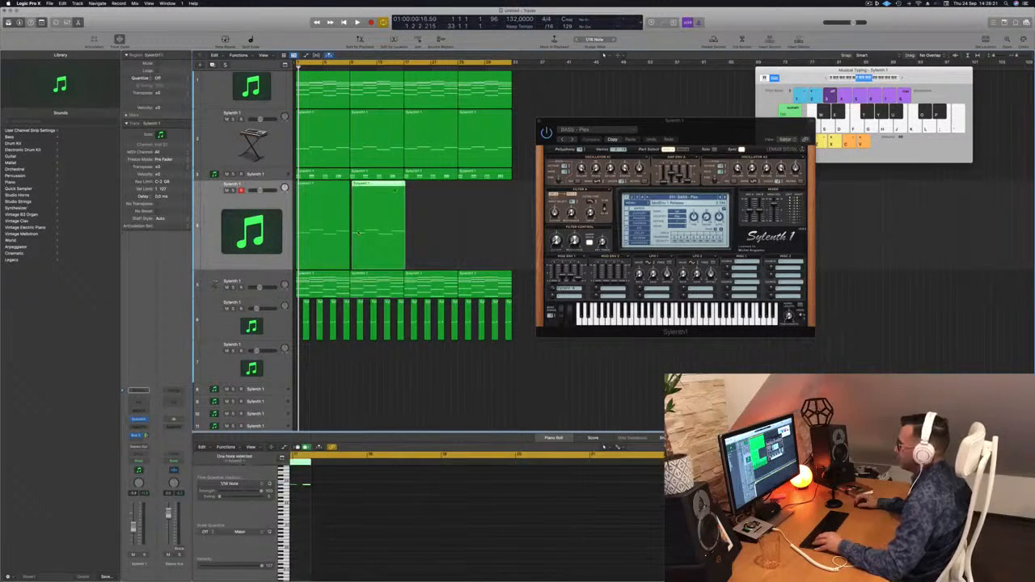
{"action": "key", "text": "Delete"}
{"action": "left_click_drag", "start_coordinate": [308, 191], "coordinate": [421, 196]}
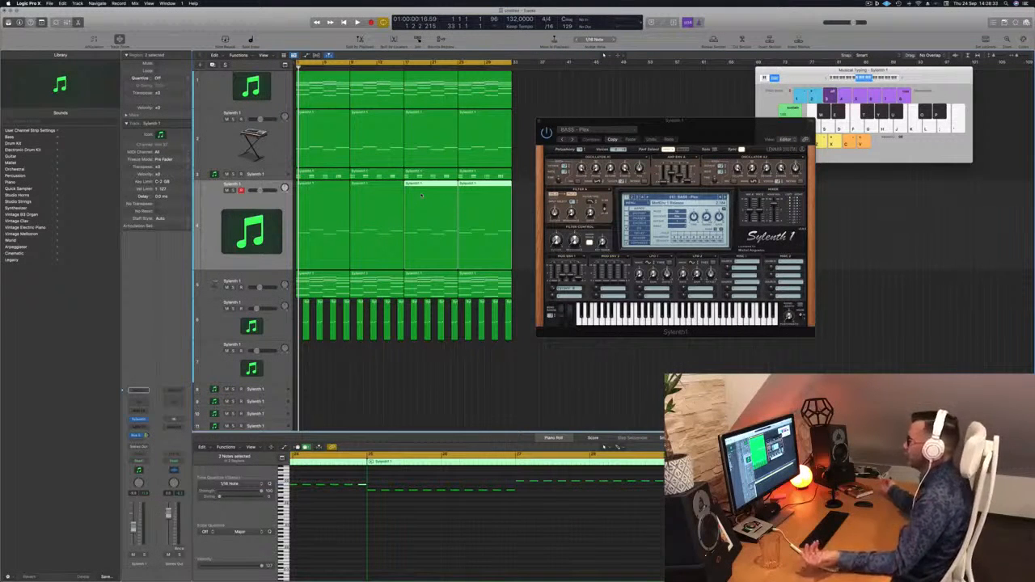
{"action": "left_click", "coordinate": [247, 203]}
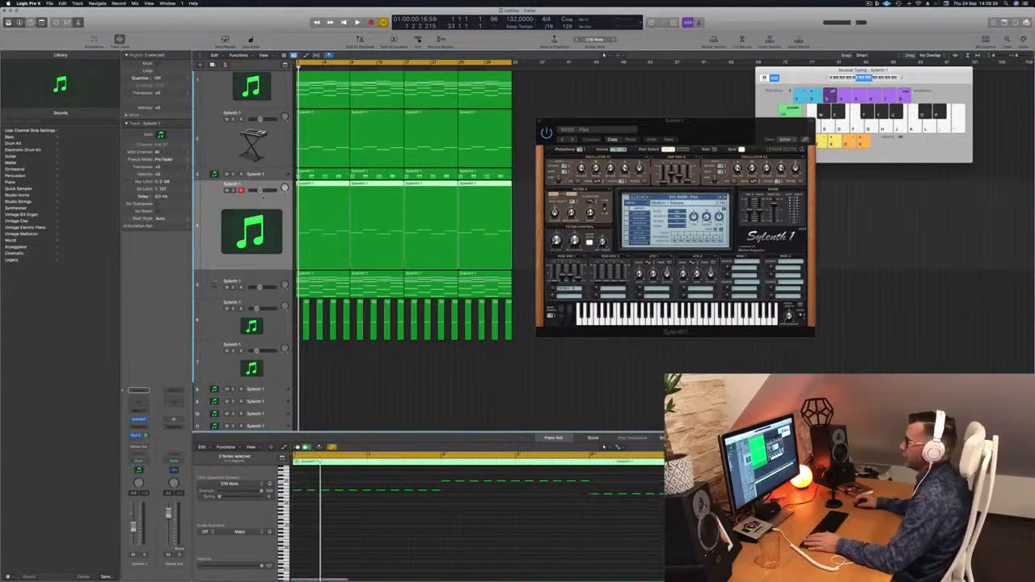
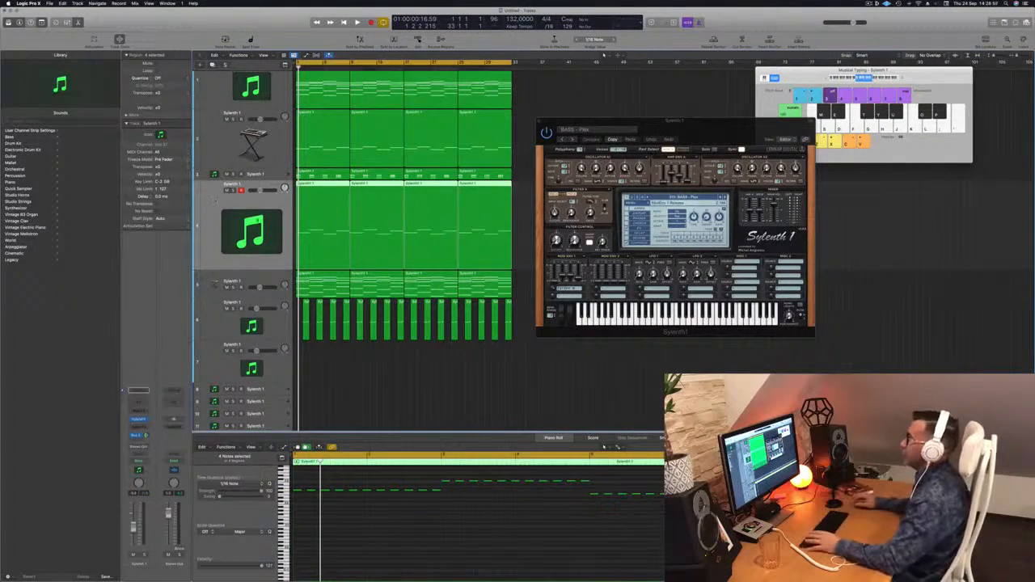
- Play the extended bass pattern, checking the fourth track in solo and with the full mix, and restart the loop
{"action": "key", "text": "space"}
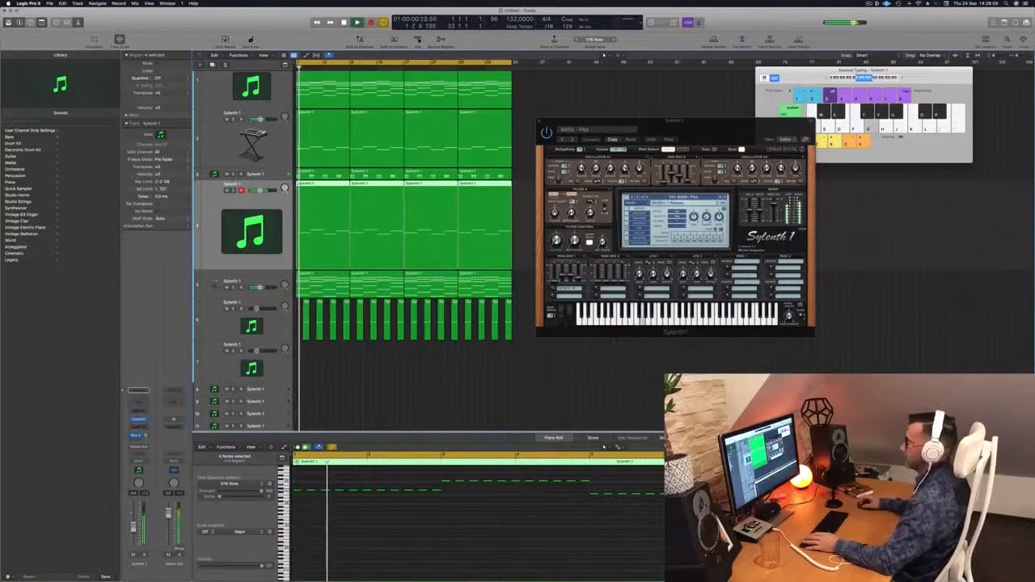
{"action": "left_click", "coordinate": [143, 555]}
{"action": "left_click", "coordinate": [143, 554]}
{"action": "key", "text": "Return"}
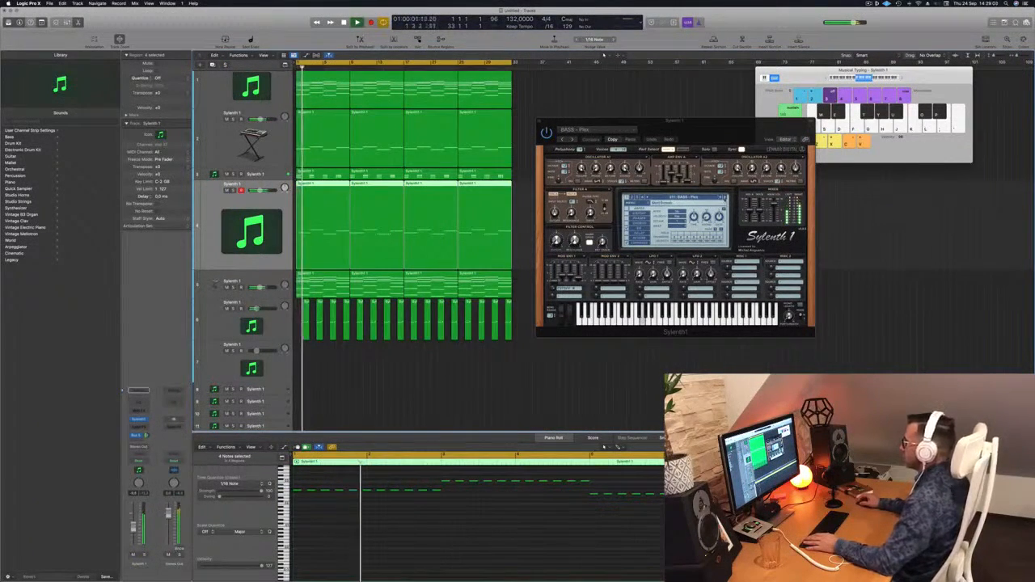
- Step past BASS - Plex through the remaining BASS presets and return to the first BASS preset in the bank
{"action": "left_click", "coordinate": [725, 197]}
{"action": "left_click", "coordinate": [726, 198]}
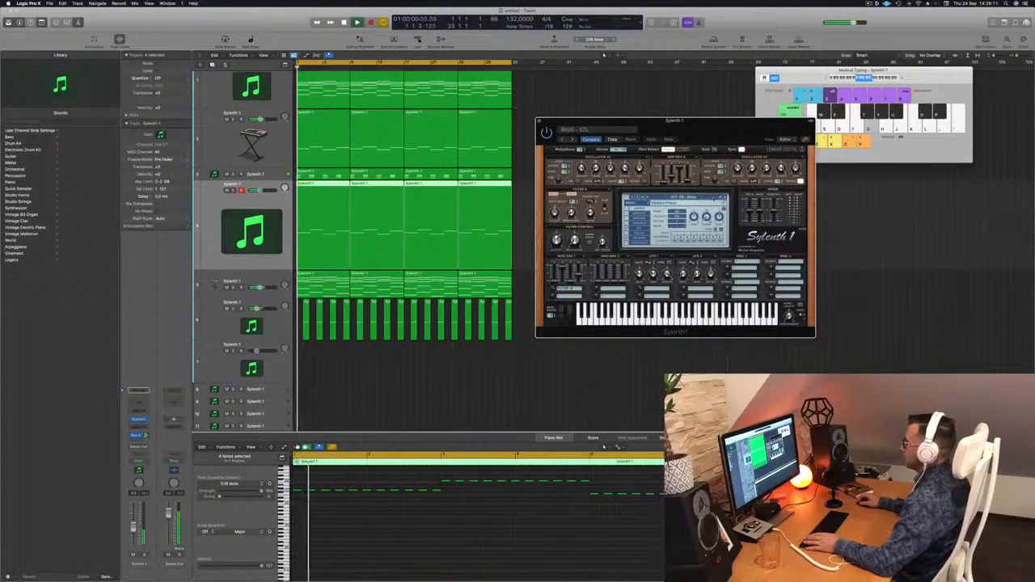
{"action": "left_click", "coordinate": [712, 198]}
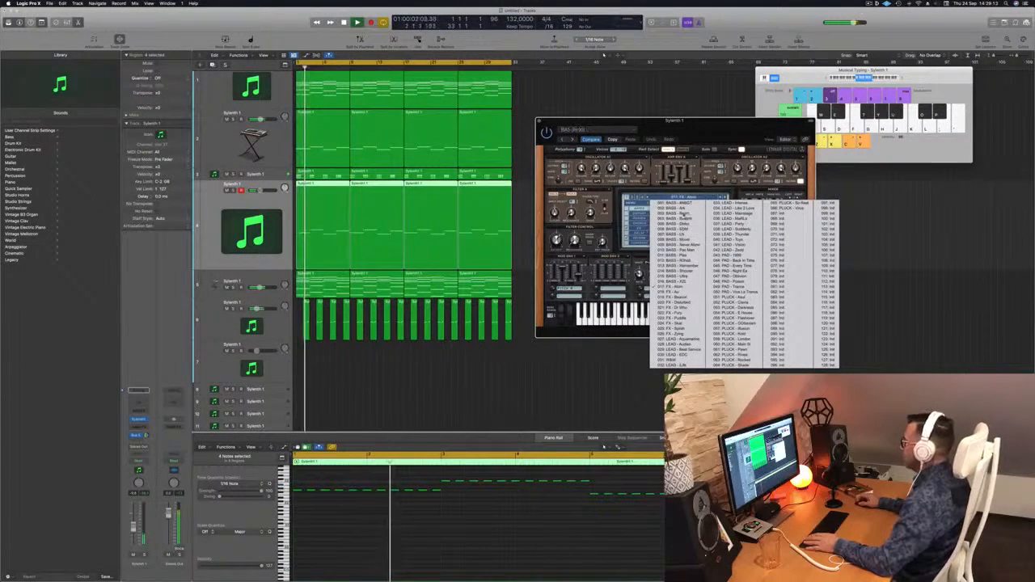
{"action": "left_click", "coordinate": [685, 204]}
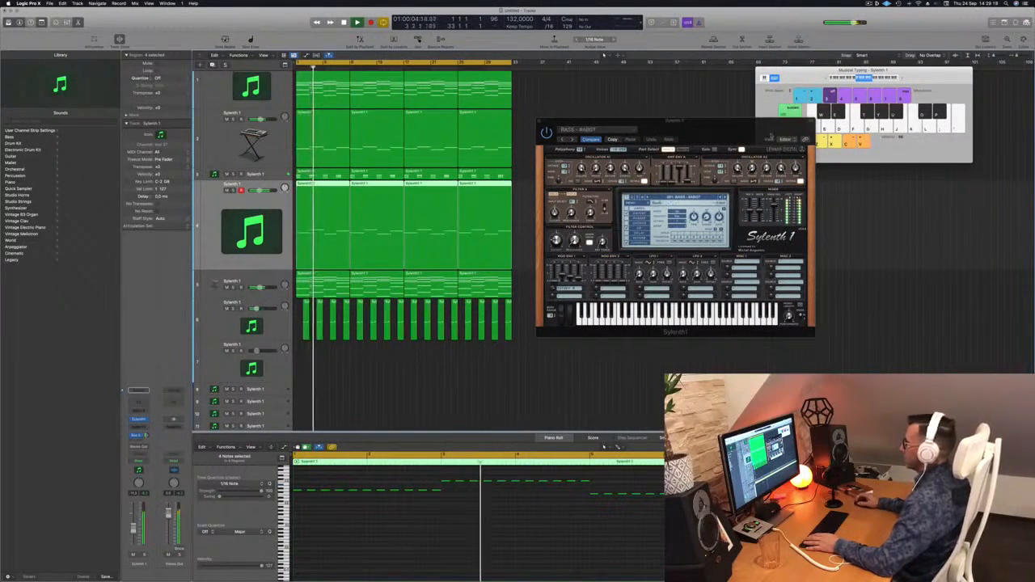
- Audition further BASS presets on the fourth track during playback, settle on BASS - EDM, and close the synth
{"action": "left_click_drag", "start_coordinate": [746, 128], "coordinate": [704, 137]}
{"action": "left_click", "coordinate": [682, 207]}
{"action": "key", "text": "space"}
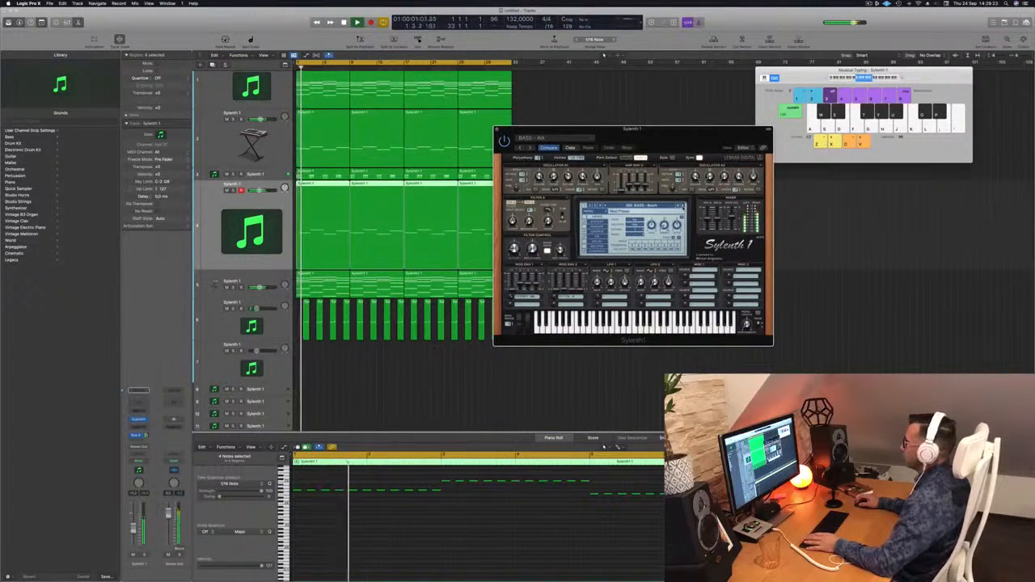
{"action": "left_click", "coordinate": [683, 207]}
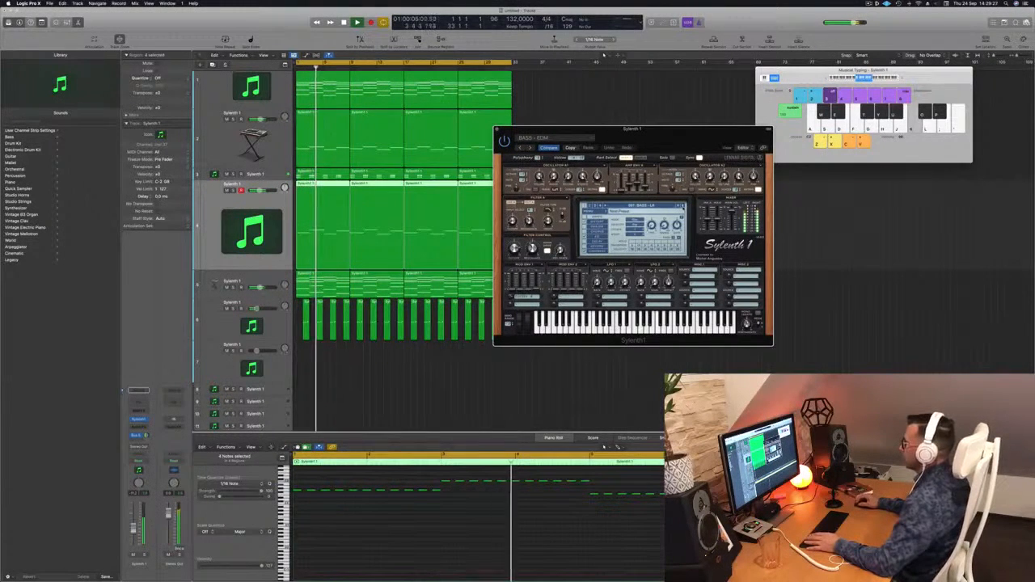
{"action": "key", "text": "Return"}
{"action": "left_click_drag", "start_coordinate": [590, 129], "coordinate": [637, 114]}
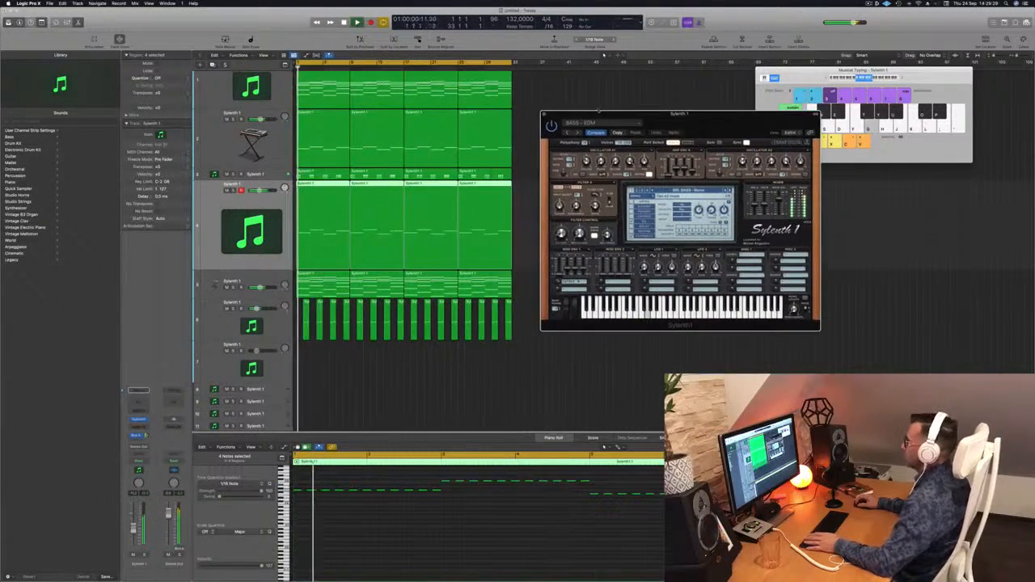
{"action": "key", "text": "super+w"}
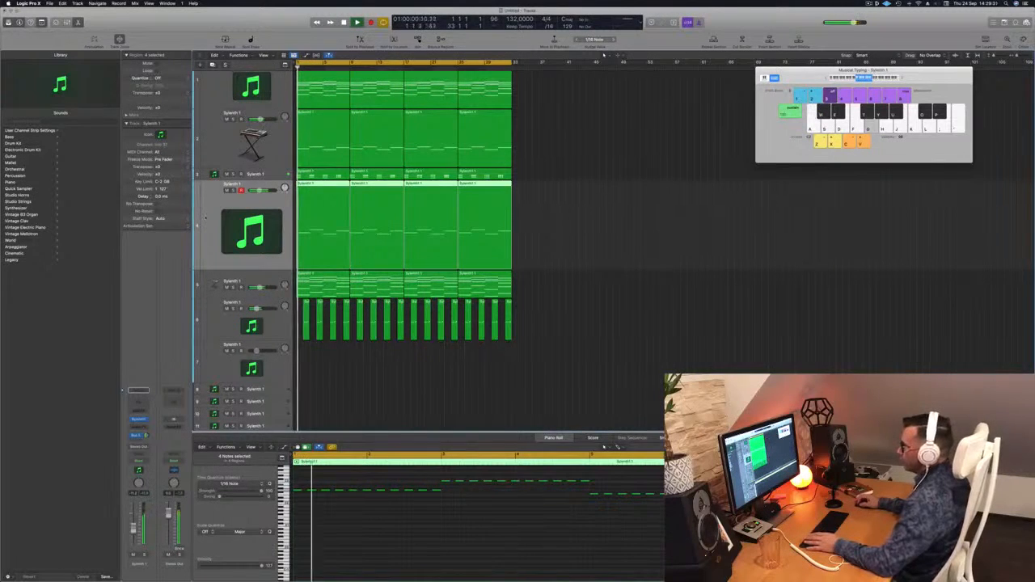
- Insert a stereo Compressor after Sylenth1 on the fourth track and set its side chain to an instrument channel
{"action": "left_click", "coordinate": [139, 427]}
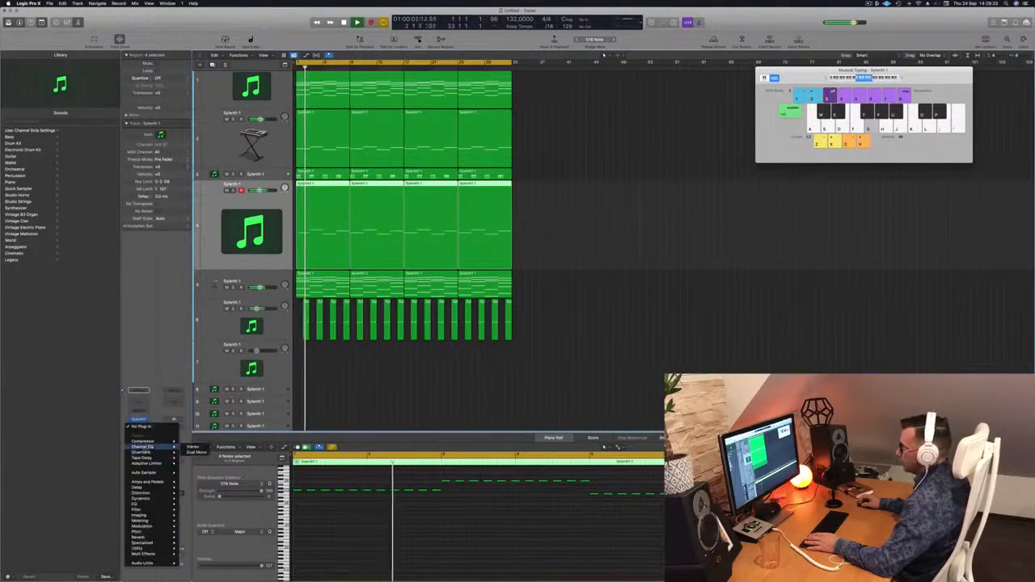
{"action": "left_click", "coordinate": [194, 442]}
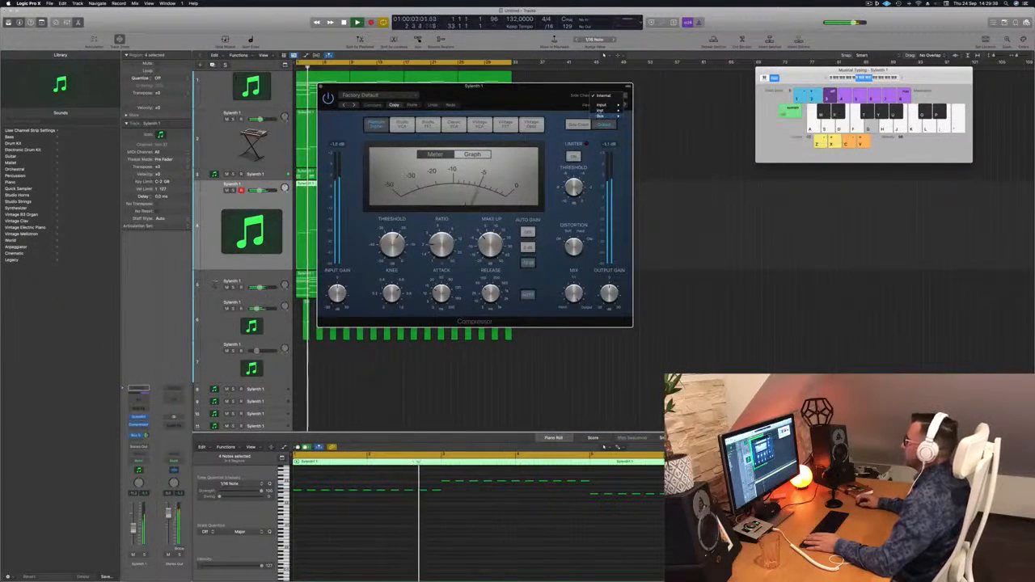
{"action": "mouse_move", "coordinate": [604, 115]}
{"action": "left_click", "coordinate": [663, 160]}
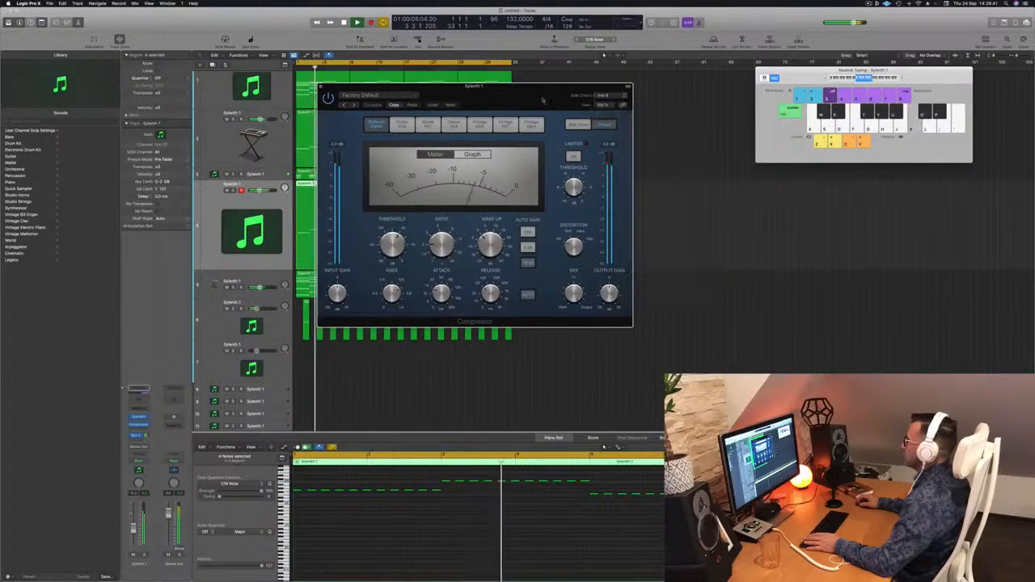
{"action": "left_click_drag", "start_coordinate": [544, 101], "coordinate": [759, 114]}
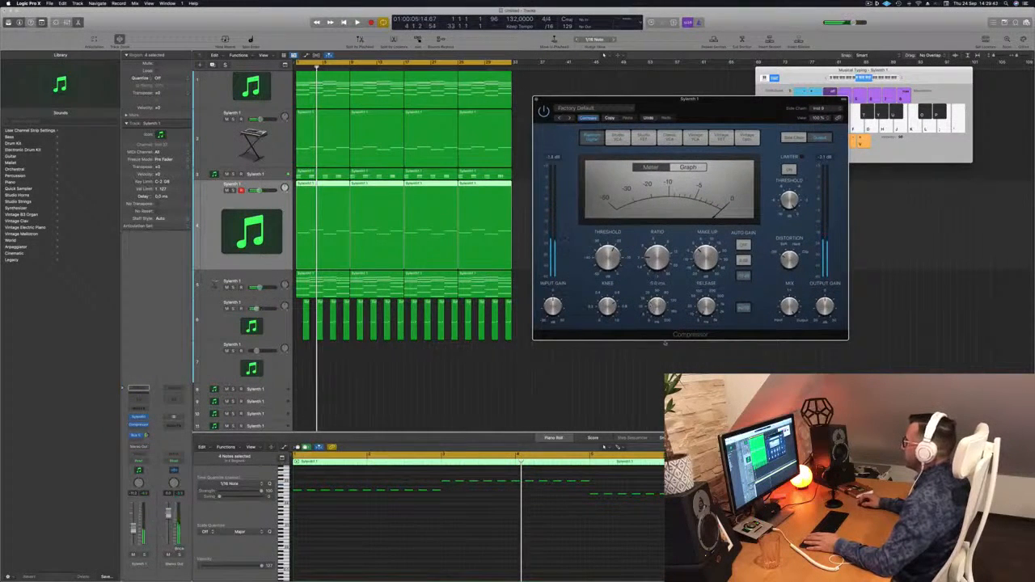
- Tune the Compressor's ratio and threshold by ear, check the bass in solo and in the full mix, and close the plug-in
{"action": "key", "text": "Return"}
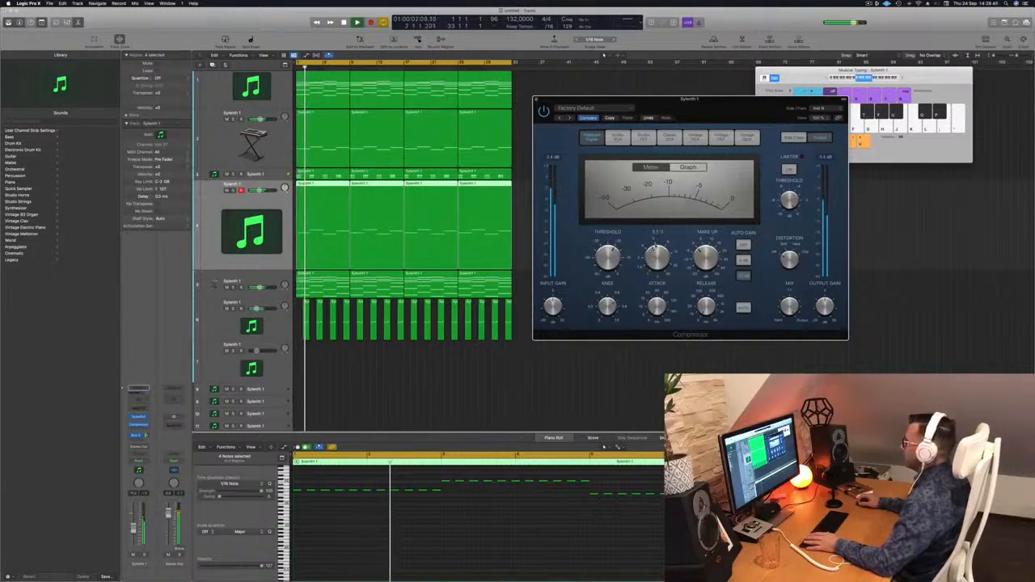
{"action": "key", "text": "Return"}
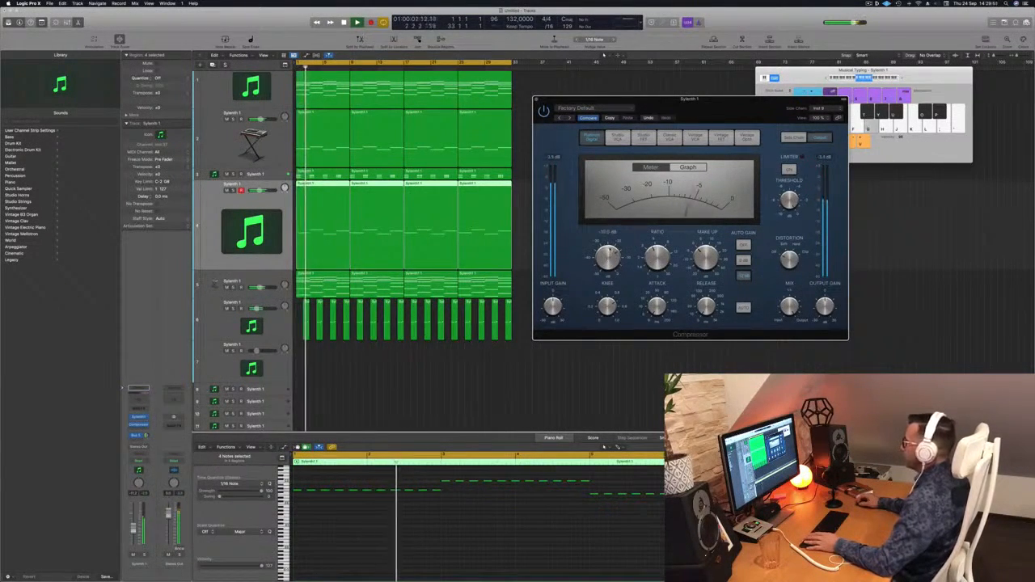
{"action": "key", "text": "Return"}
{"action": "key", "text": "s"}
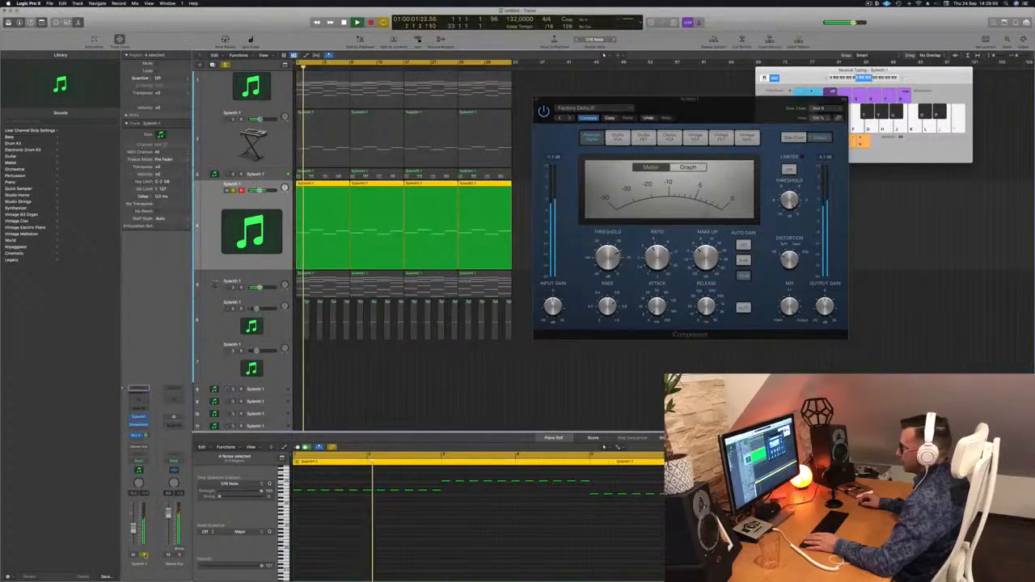
{"action": "key", "text": "s"}
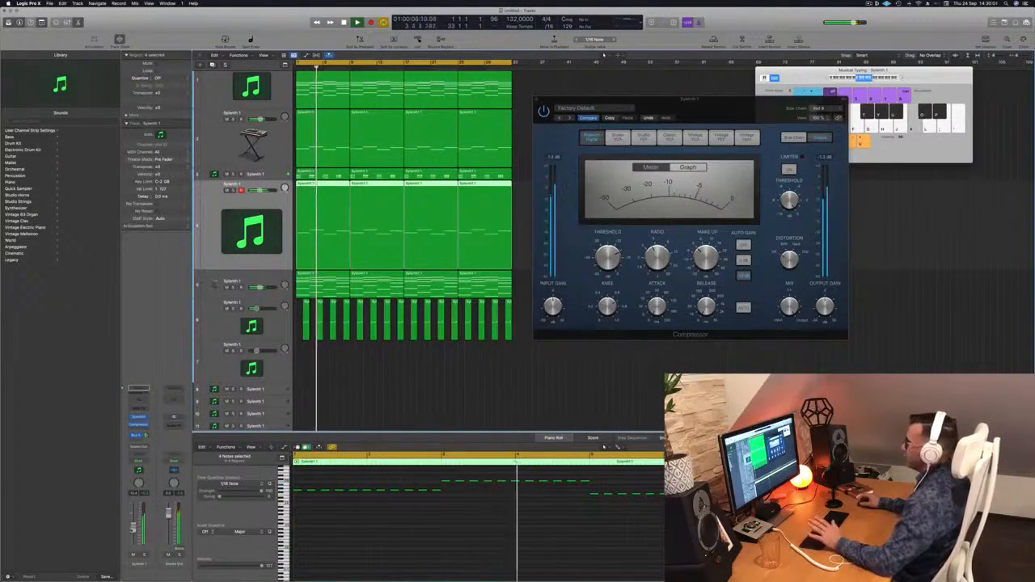
{"action": "left_click_drag", "start_coordinate": [706, 103], "coordinate": [646, 148]}
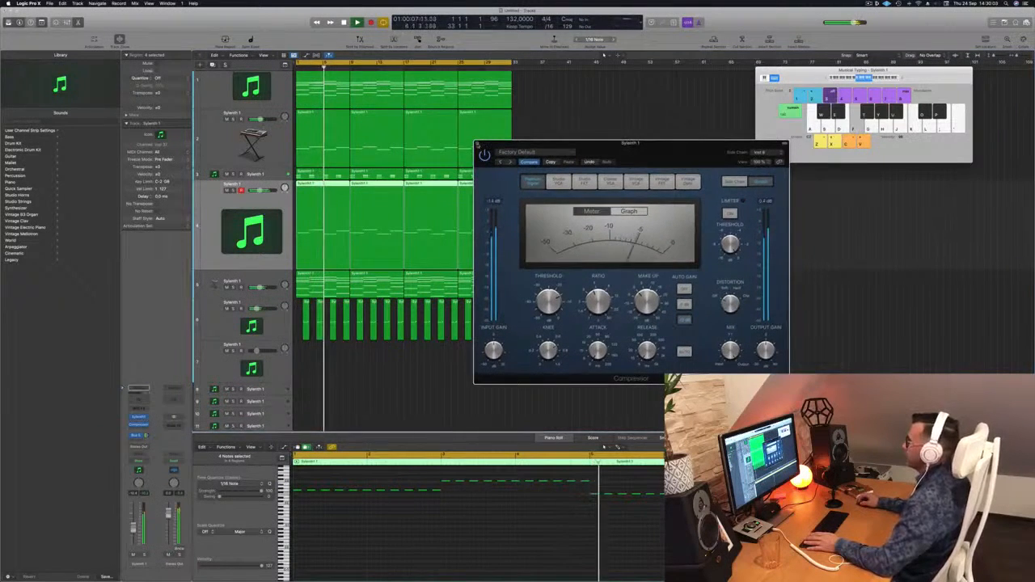
{"action": "left_click", "coordinate": [478, 144]}
- Replay the loop from the start and mute the fifth track's chords to judge their part in the mix
{"action": "scroll", "coordinate": [271, 118], "scroll_direction": "up", "scroll_amount": 2}
{"action": "left_click", "coordinate": [271, 118]}
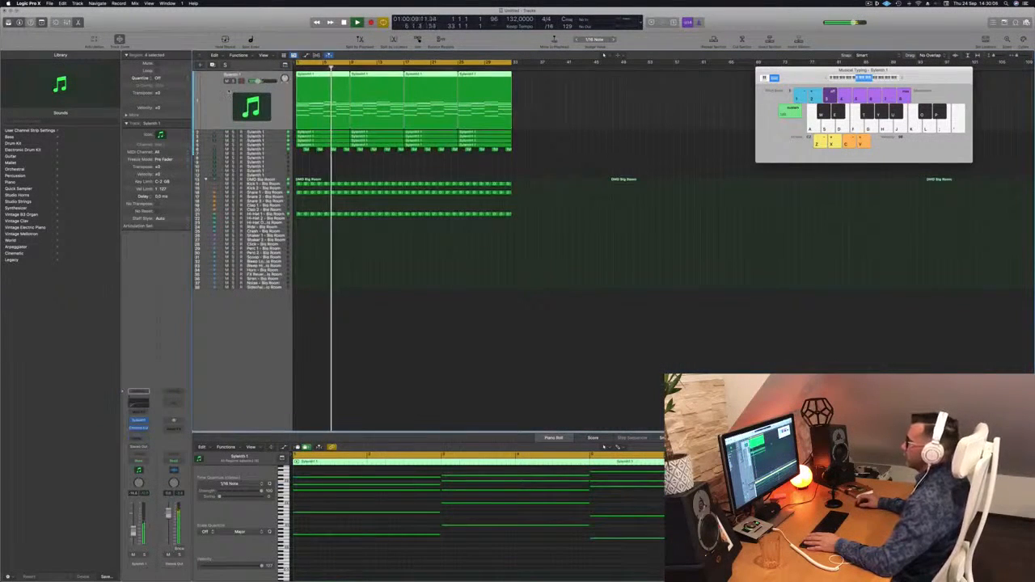
{"action": "key", "text": "Return"}
{"action": "left_click", "coordinate": [268, 145]}
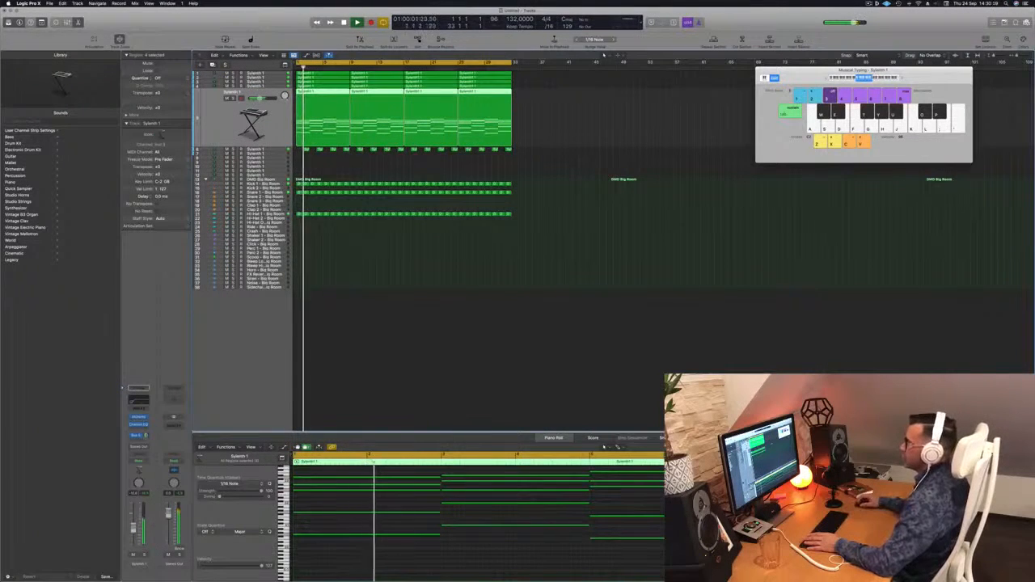
{"action": "key", "text": "m"}
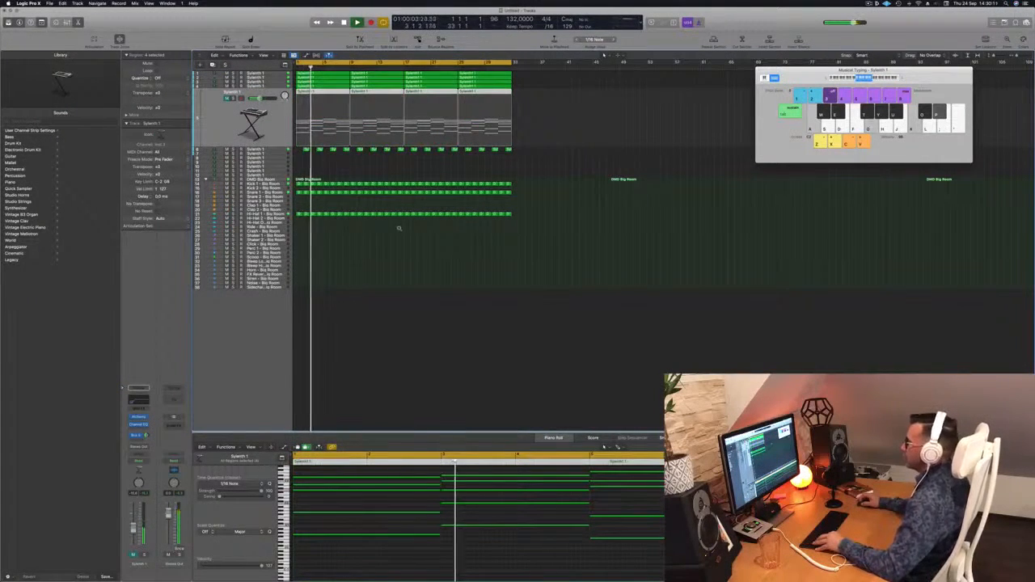
{"action": "scroll", "coordinate": [404, 223], "scroll_direction": "up", "scroll_amount": 5}
{"action": "scroll", "coordinate": [412, 213], "scroll_direction": "up", "scroll_amount": 3}
{"action": "scroll", "coordinate": [413, 213], "scroll_direction": "right", "scroll_amount": 3}
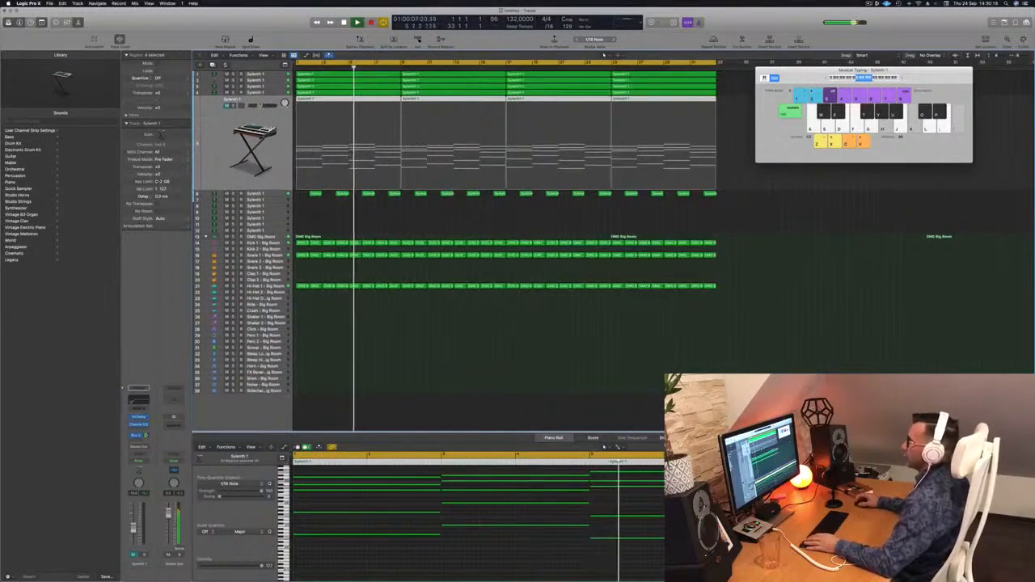
{"action": "key", "text": "m"}
{"action": "key", "text": "s"}
{"action": "key", "text": "s"}
- Mute and unmute the third track to compare the mix with and without its short chords
{"action": "key", "text": "Up"}
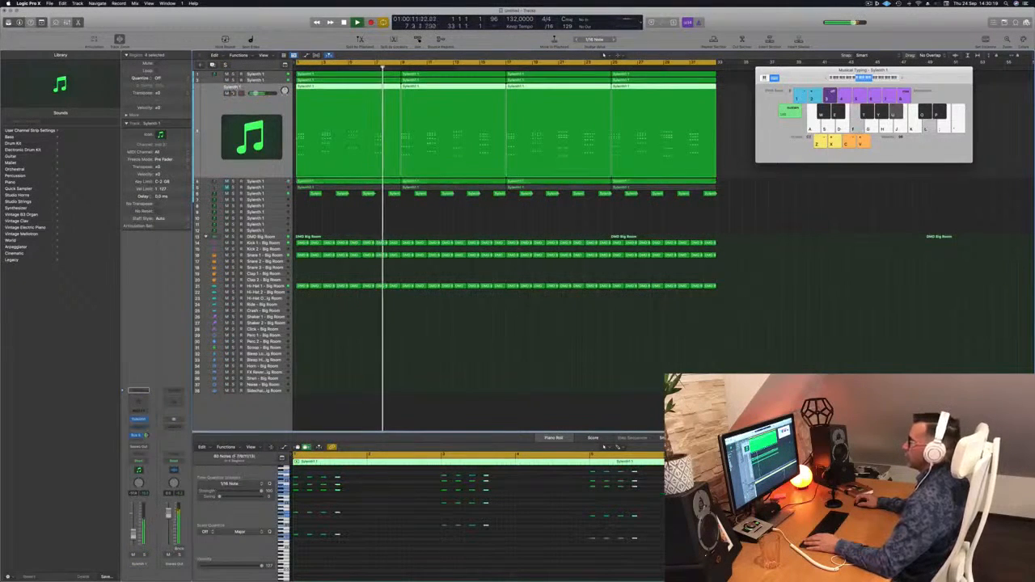
{"action": "key", "text": "s"}
{"action": "key", "text": "s"}
{"action": "key", "text": "m"}
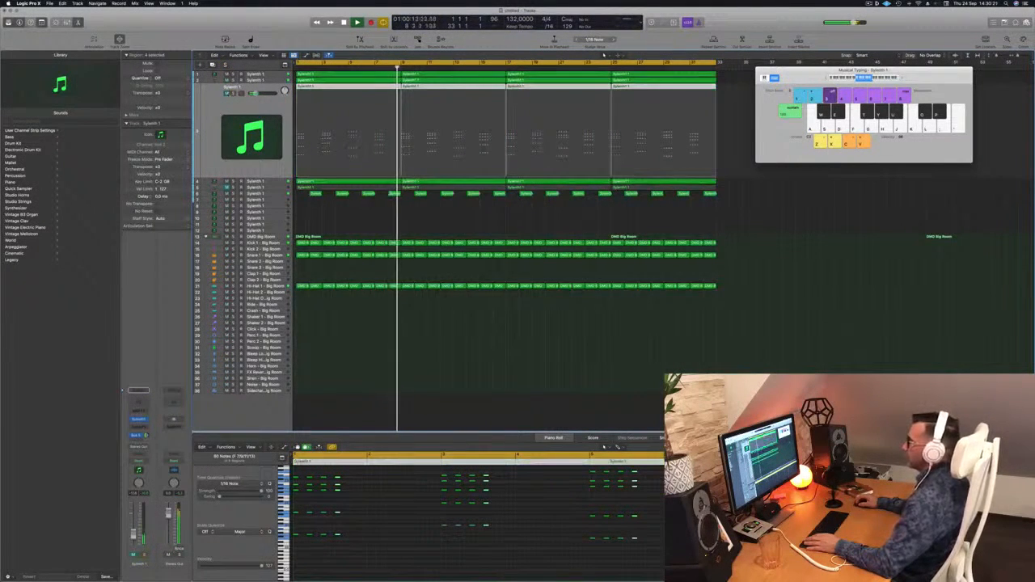
{"action": "key", "text": "m"}
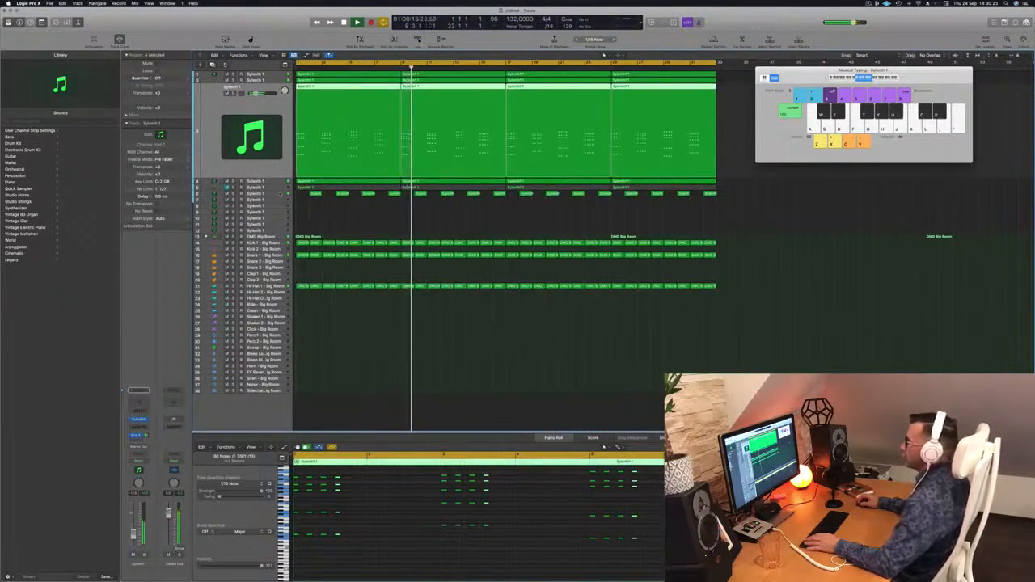
- Compare the mix with the sixth track muted and unmuted, unmute the fifth track, and replay the loop with the fifth track selected
{"action": "key", "text": "Down"}
{"action": "key", "text": "m"}
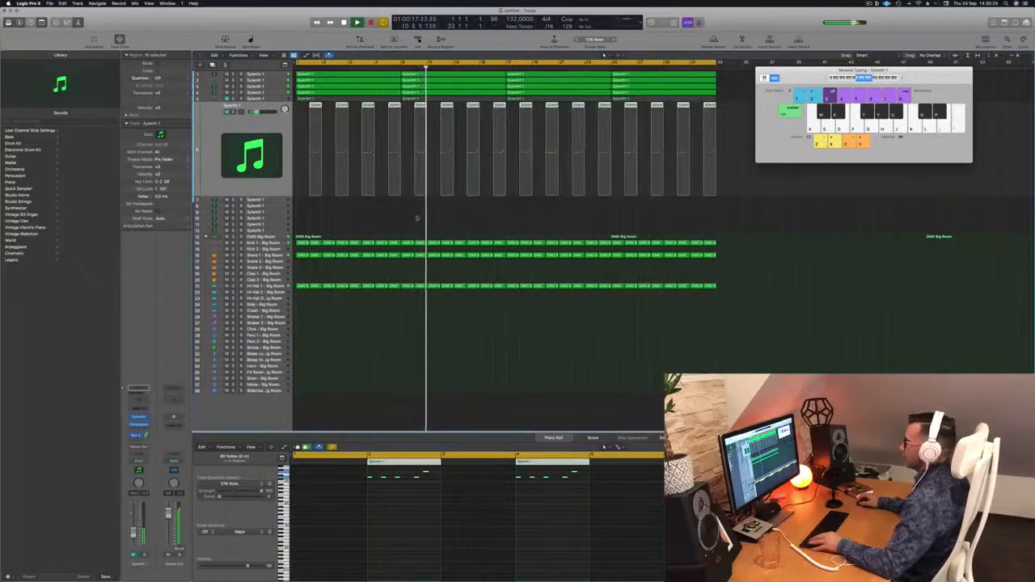
{"action": "scroll", "coordinate": [409, 233], "scroll_direction": "down", "scroll_amount": 3}
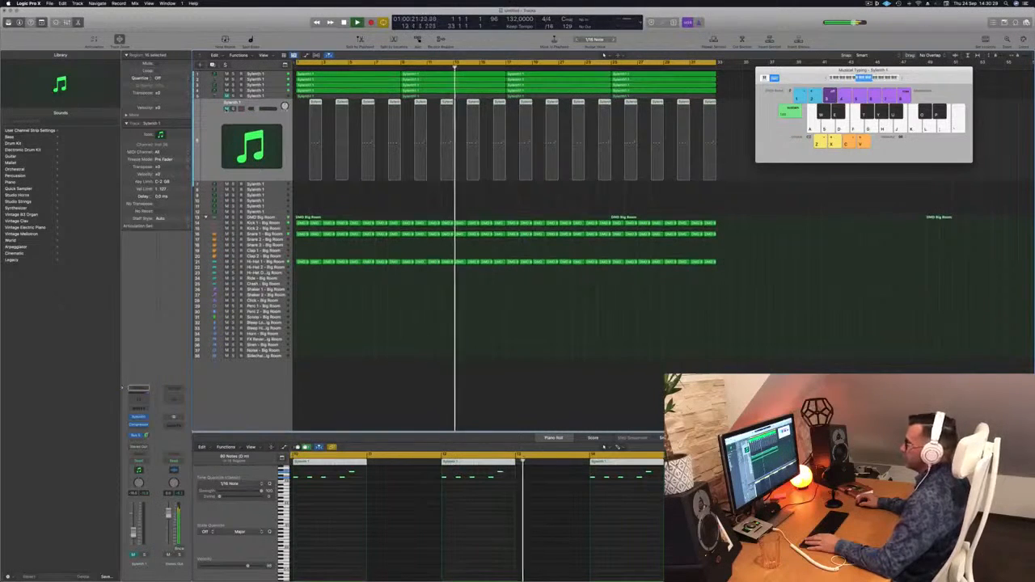
{"action": "key", "text": "m"}
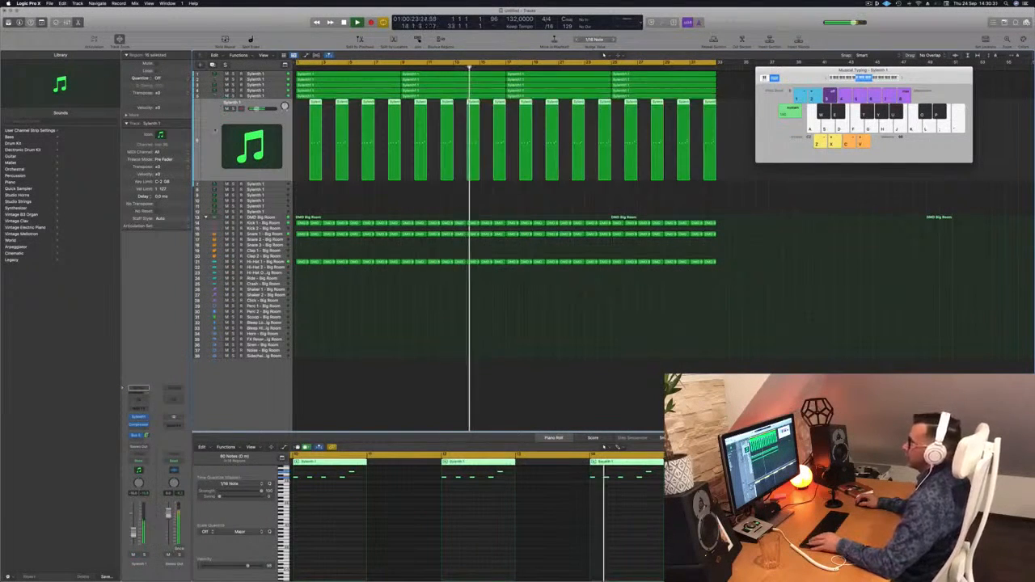
{"action": "scroll", "coordinate": [346, 196], "scroll_direction": "right", "scroll_amount": 1}
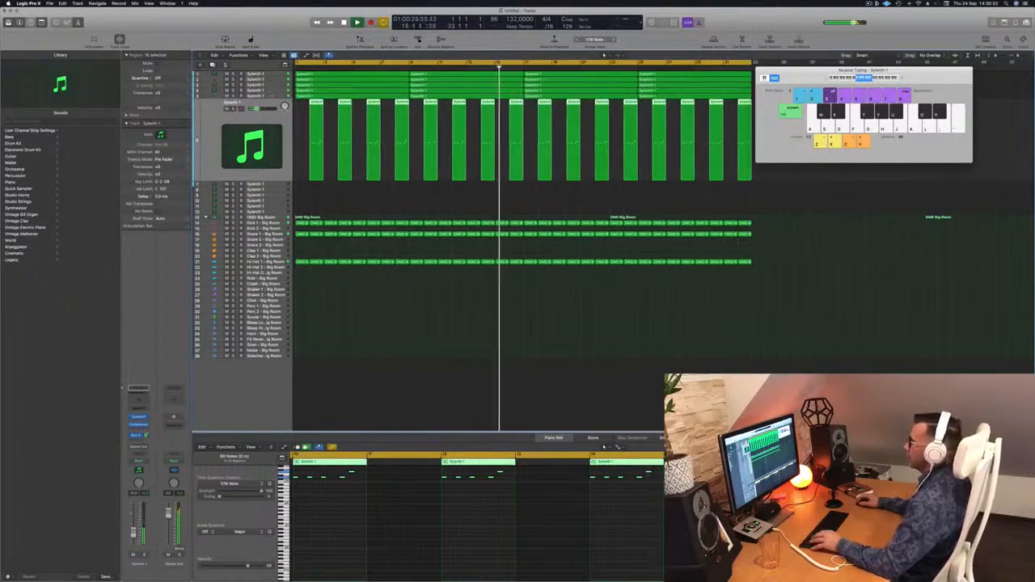
{"action": "key", "text": "Up"}
{"action": "key", "text": "Return"}
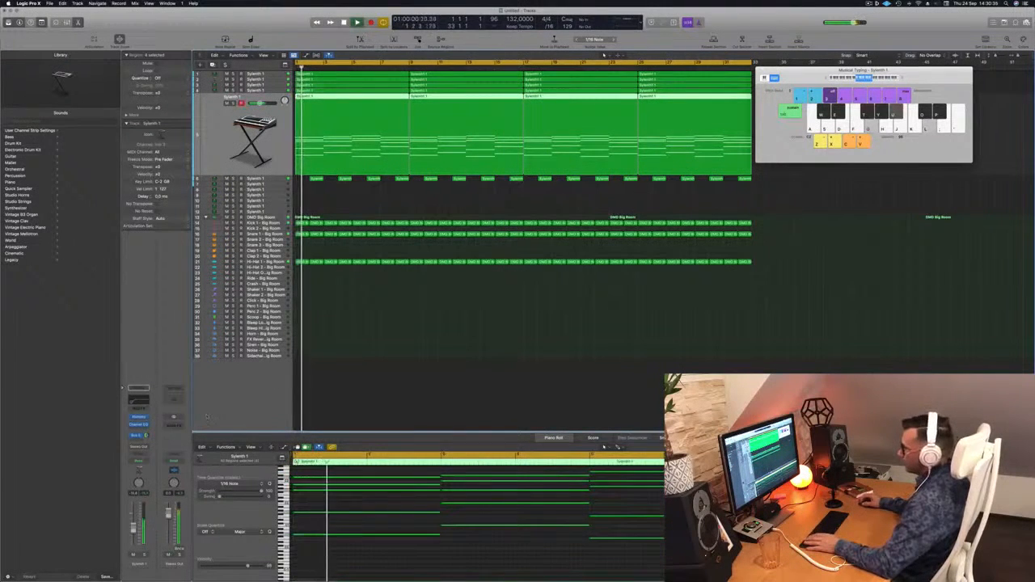
- Enable the high cut in track 5's Channel EQ and set it to 700 Hz with a 48 dB/Oct slope during playback
{"action": "key", "text": "v"}
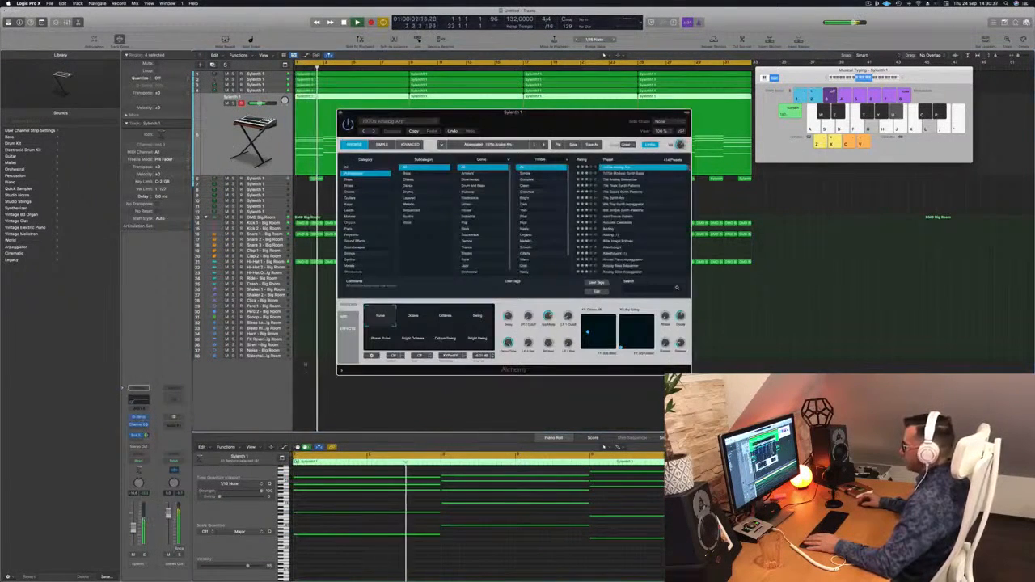
{"action": "key", "text": "Return"}
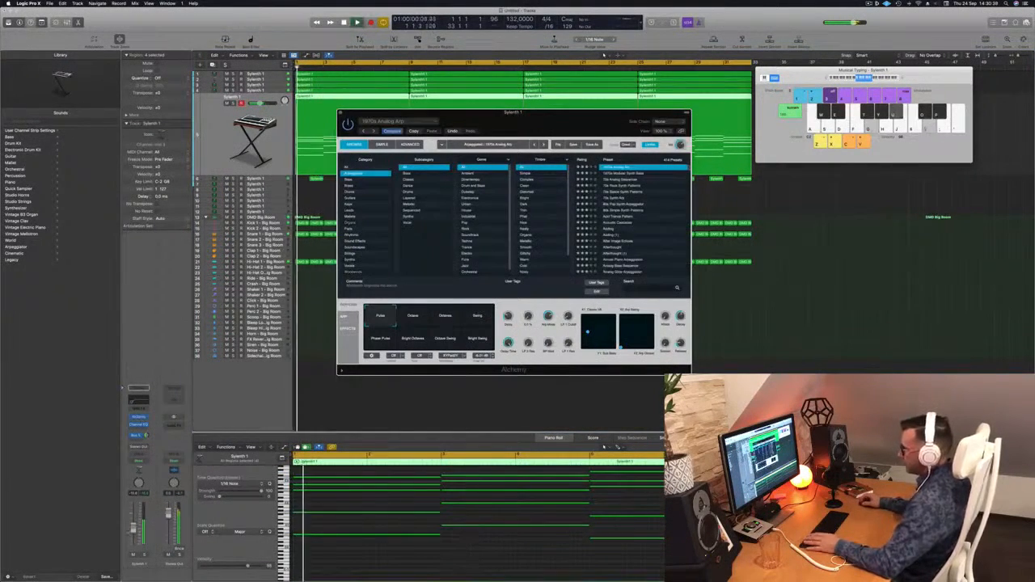
{"action": "left_click", "coordinate": [242, 133]}
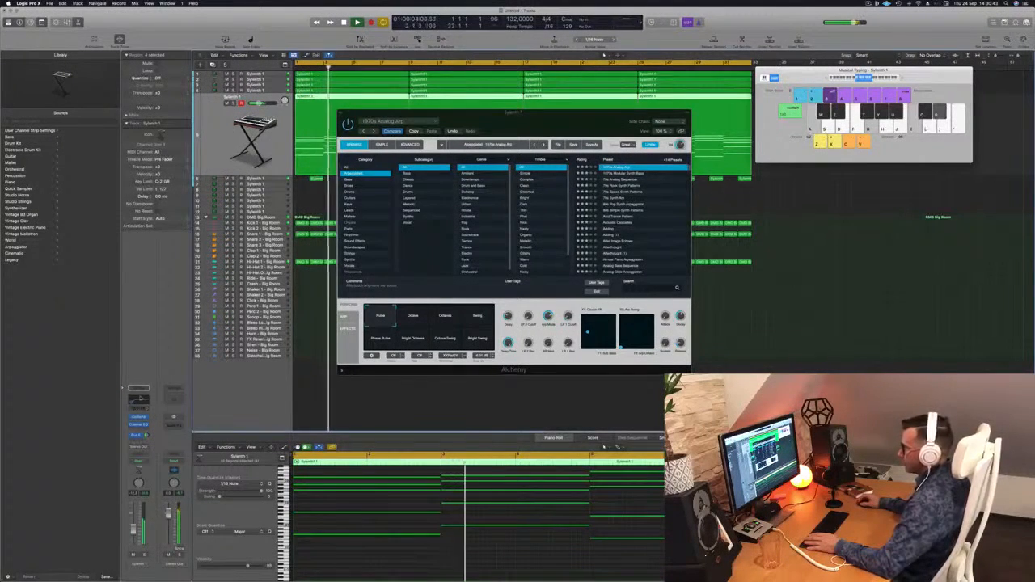
{"action": "left_click", "coordinate": [139, 425]}
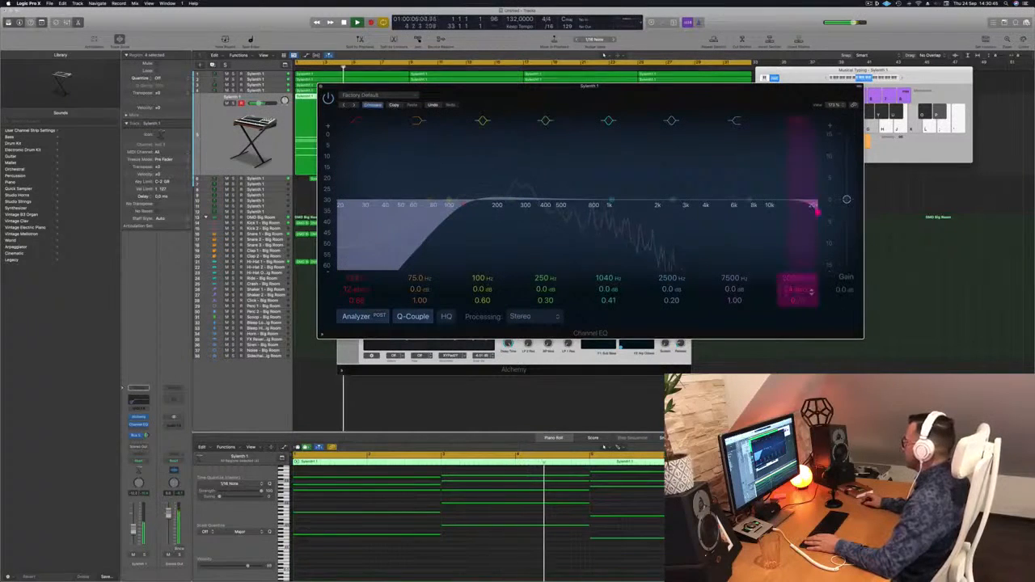
{"action": "left_click_drag", "start_coordinate": [817, 212], "coordinate": [579, 213]}
{"action": "key", "text": "space"}
{"action": "key", "text": "space"}
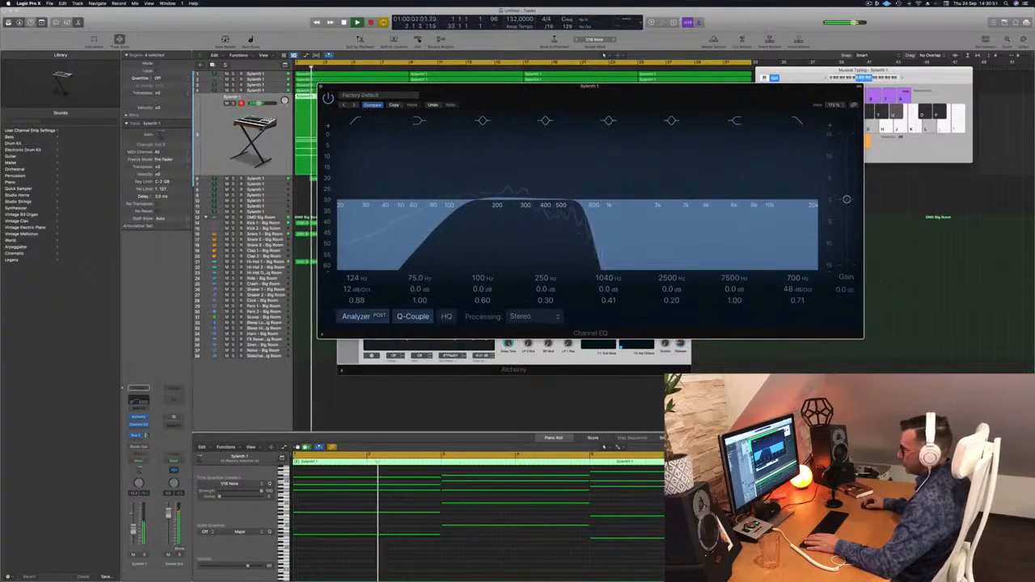
- Check track 5 in solo, set its Channel EQ low cut to 107 Hz and high cut to 660 Hz, and close both plug-in windows
{"action": "left_click", "coordinate": [604, 468]}
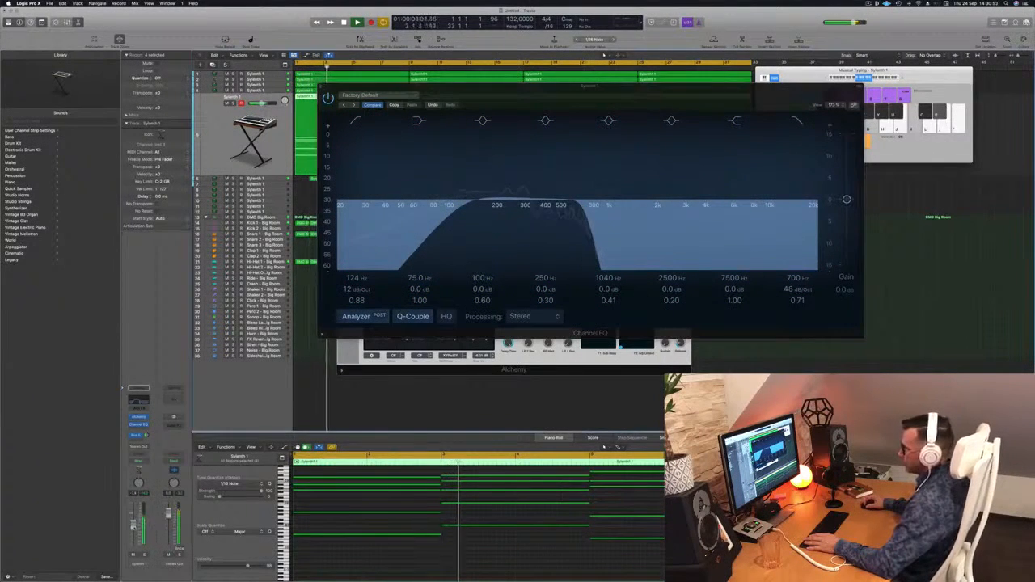
{"action": "left_click", "coordinate": [144, 555]}
{"action": "left_click", "coordinate": [143, 555]}
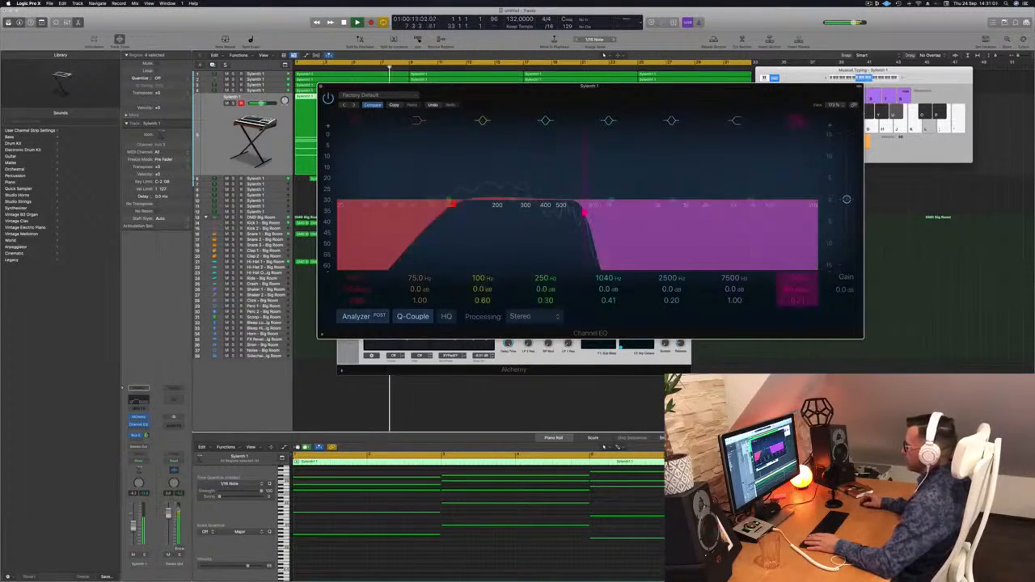
{"action": "left_click_drag", "start_coordinate": [587, 212], "coordinate": [581, 213]}
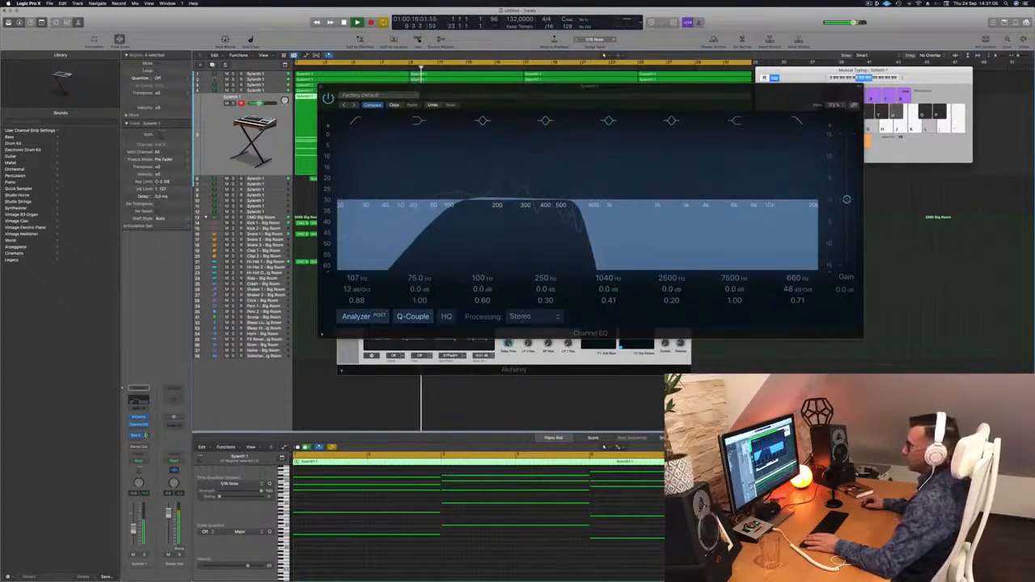
{"action": "left_click_drag", "start_coordinate": [339, 87], "coordinate": [337, 88]}
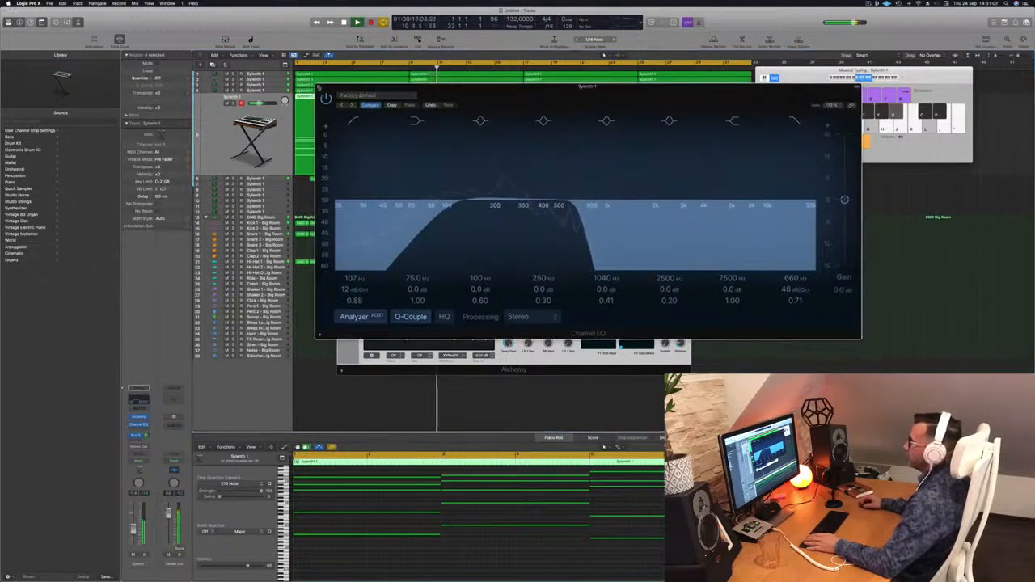
{"action": "left_click", "coordinate": [318, 87]}
{"action": "left_click", "coordinate": [338, 114]}
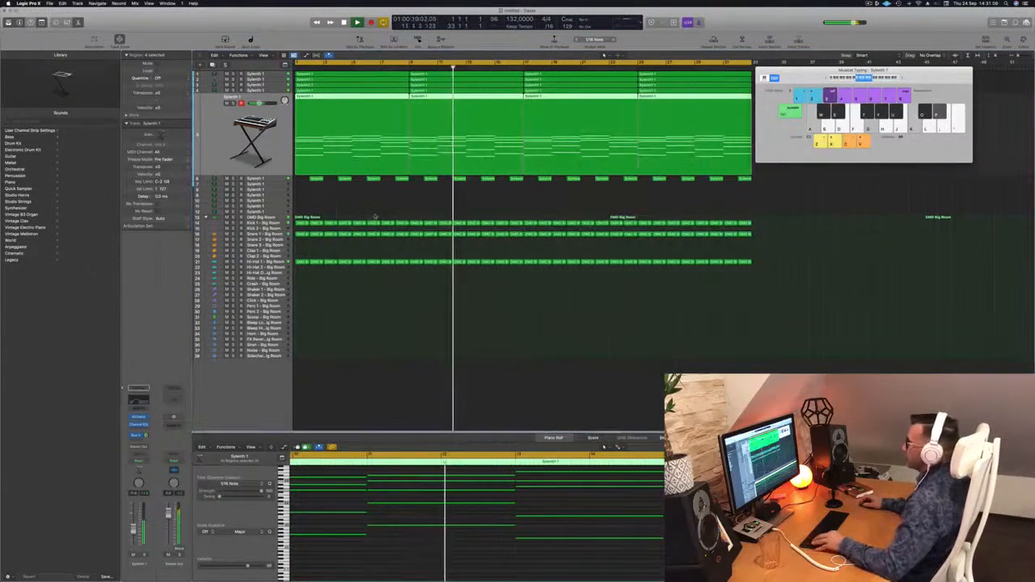
- Audition track 4 in solo against the full mix, and inspect the regions of tracks 3 and 1
{"action": "scroll", "coordinate": [375, 215], "scroll_direction": "left", "scroll_amount": 4}
{"action": "scroll", "coordinate": [379, 210], "scroll_direction": "down", "scroll_amount": 1}
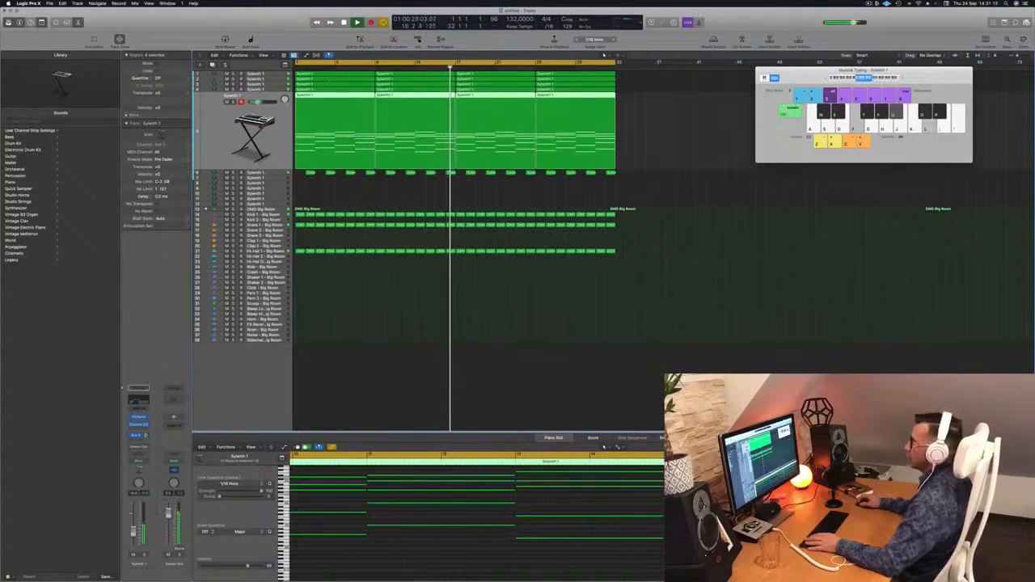
{"action": "left_click", "coordinate": [275, 89]}
{"action": "key", "text": "ctrl+s"}
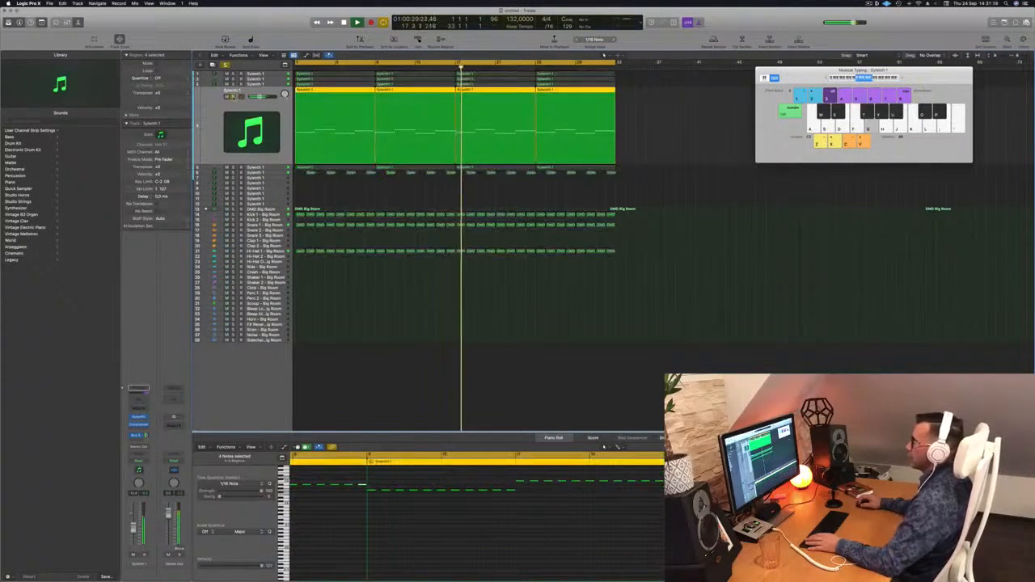
{"action": "key", "text": "ctrl+s"}
{"action": "left_click", "coordinate": [268, 84]}
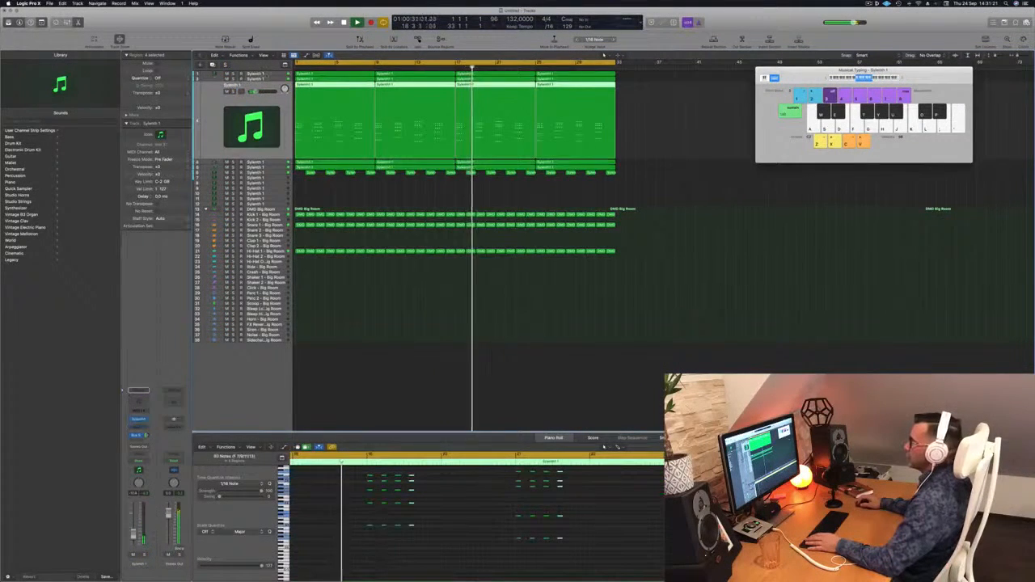
{"action": "left_click", "coordinate": [256, 75]}
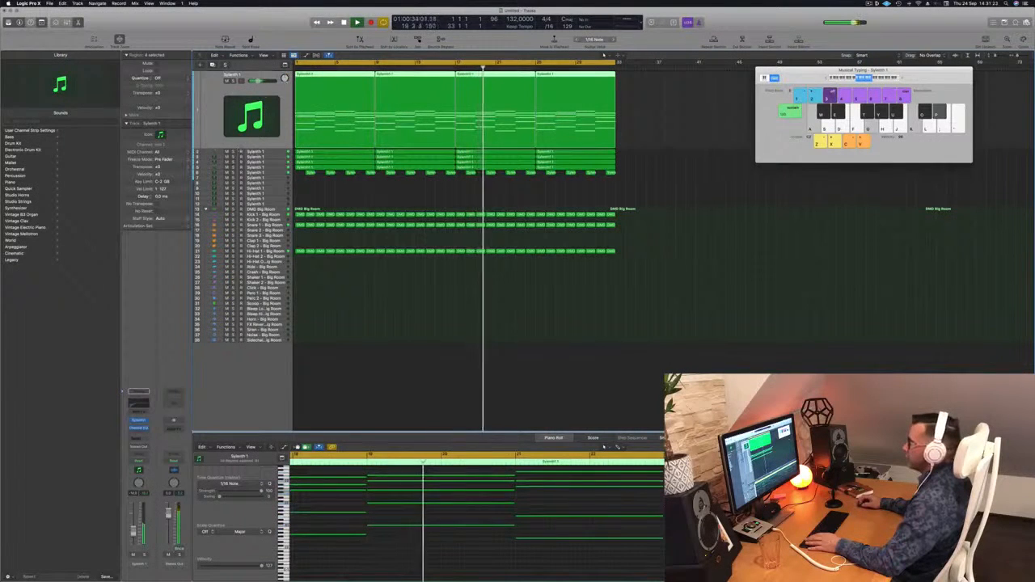
- Audition track 2 in solo, open its Alchemy instrument and replay the song from the beginning
{"action": "key", "text": "Down"}
{"action": "key", "text": "ctrl+s"}
{"action": "key", "text": "ctrl+s"}
{"action": "key", "text": "Return"}
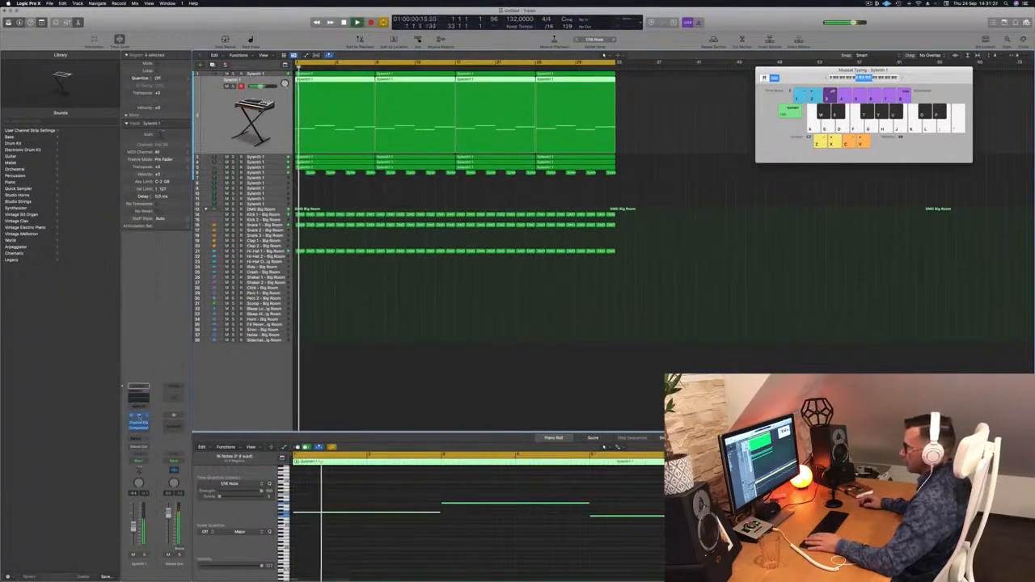
{"action": "left_click", "coordinate": [139, 416]}
{"action": "key", "text": "Return"}
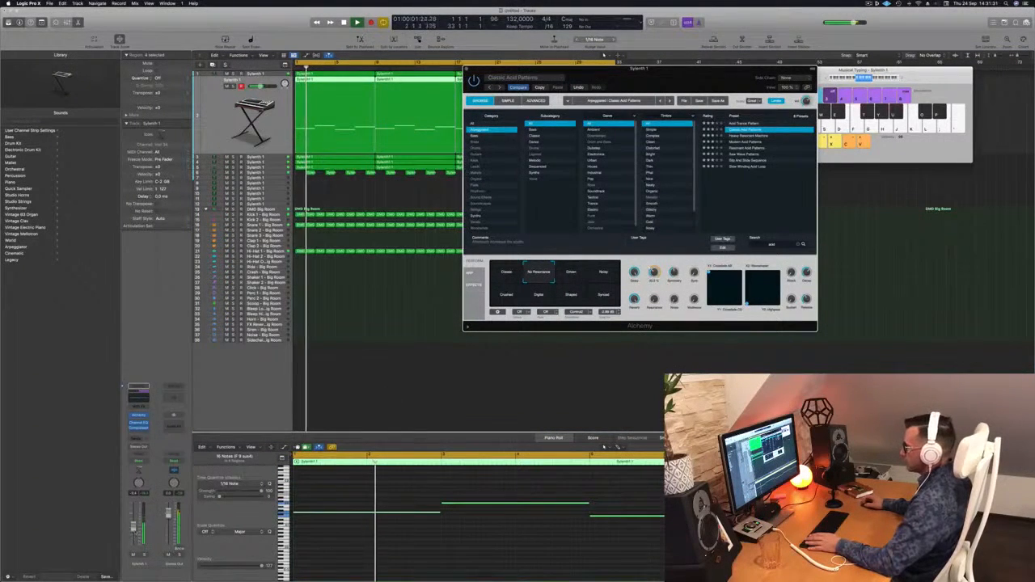
- Compare track 2 soloed and in the full mix from the start, and close its Alchemy window
{"action": "key", "text": "super+w"}
{"action": "key", "text": "Return"}
{"action": "key", "text": "s"}
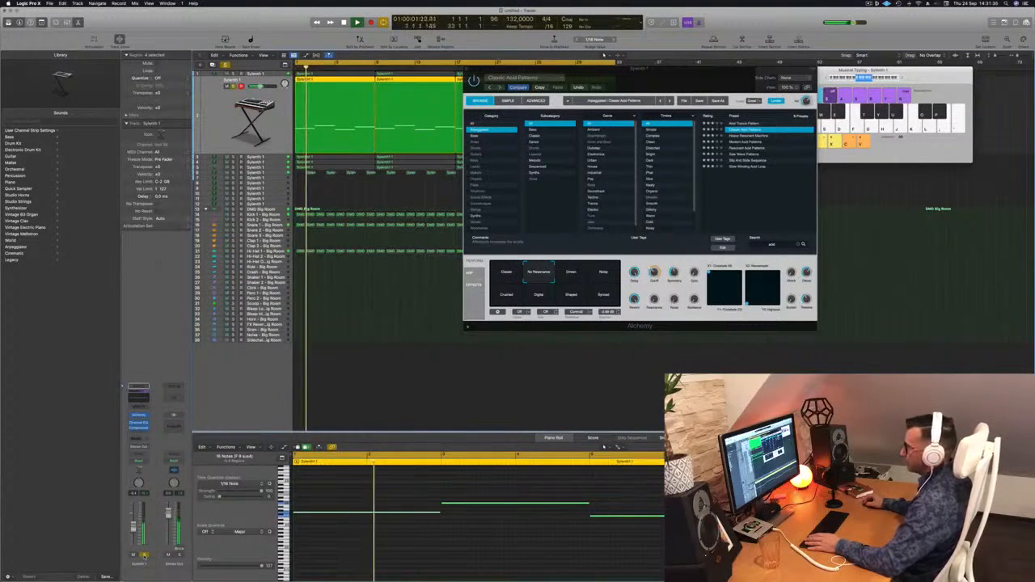
{"action": "key", "text": "s"}
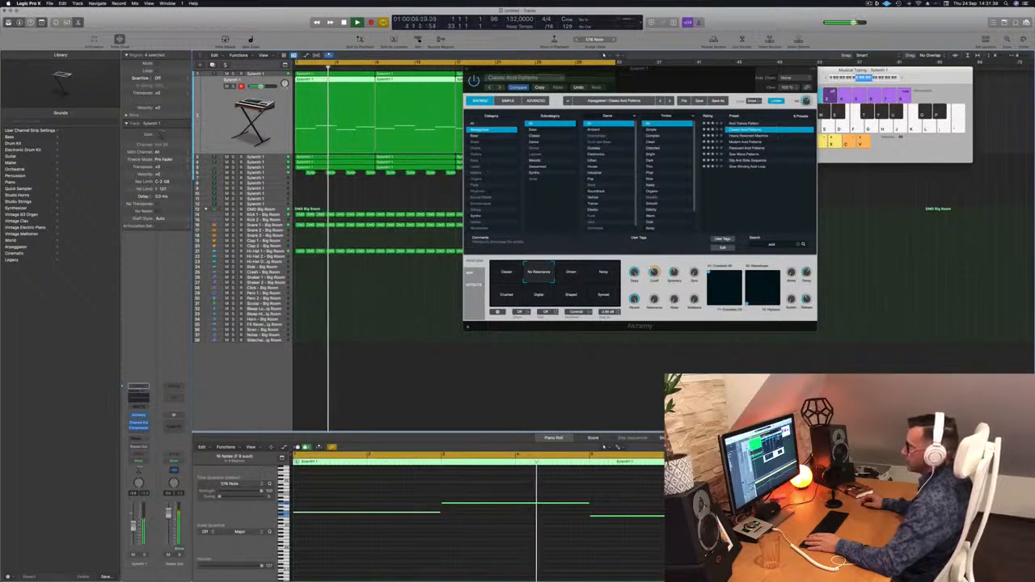
{"action": "key", "text": "Return"}
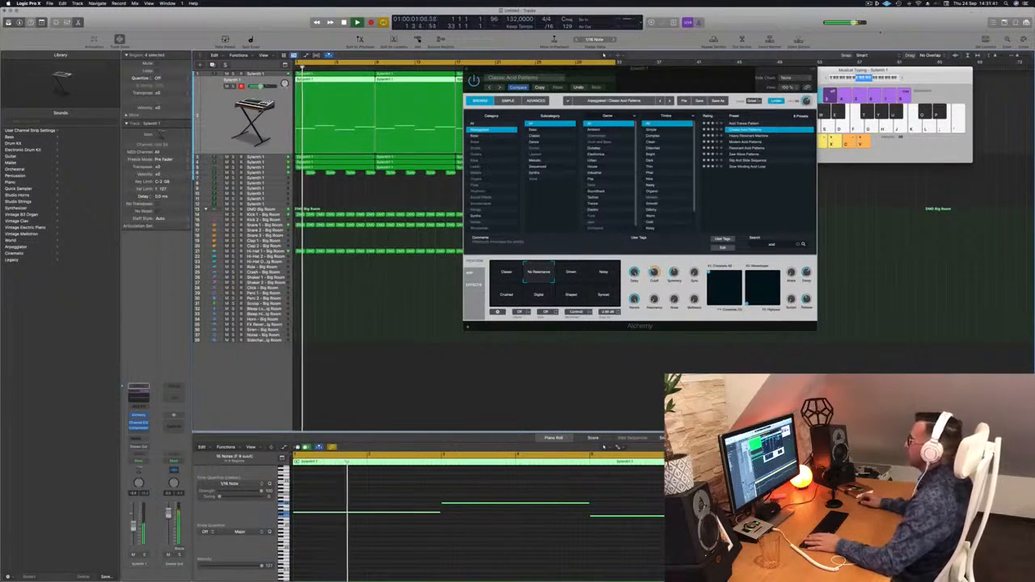
{"action": "left_click_drag", "start_coordinate": [712, 71], "coordinate": [621, 97]}
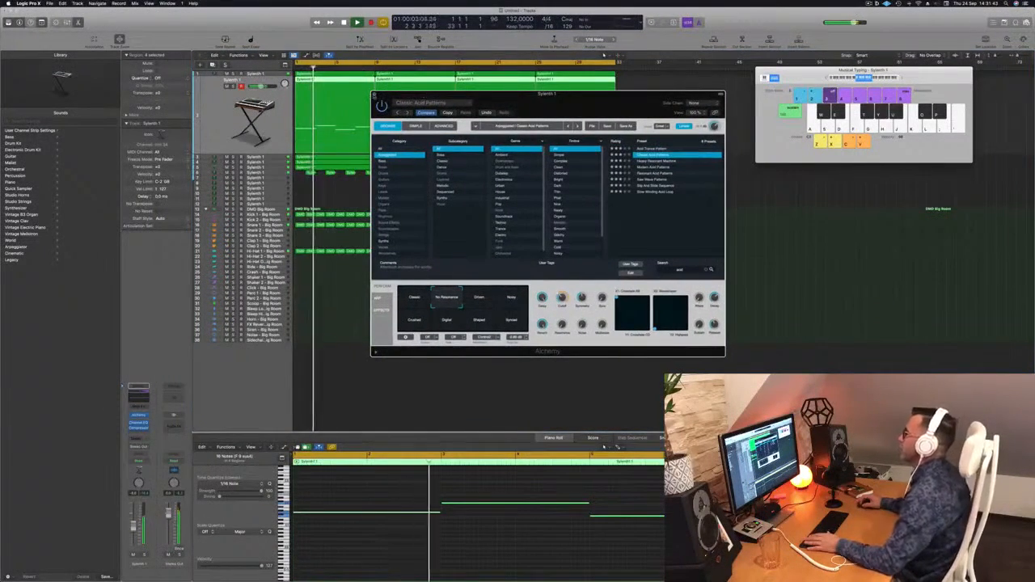
{"action": "left_click", "coordinate": [374, 96]}
- Solo tracks 2, 4 and 5 one after another to hear how these Sylenth 1 parts sound together
{"action": "scroll", "coordinate": [345, 192], "scroll_direction": "up", "scroll_amount": 1}
{"action": "scroll", "coordinate": [345, 192], "scroll_direction": "up", "scroll_amount": 2}
{"action": "scroll", "coordinate": [345, 192], "scroll_direction": "left", "scroll_amount": 4}
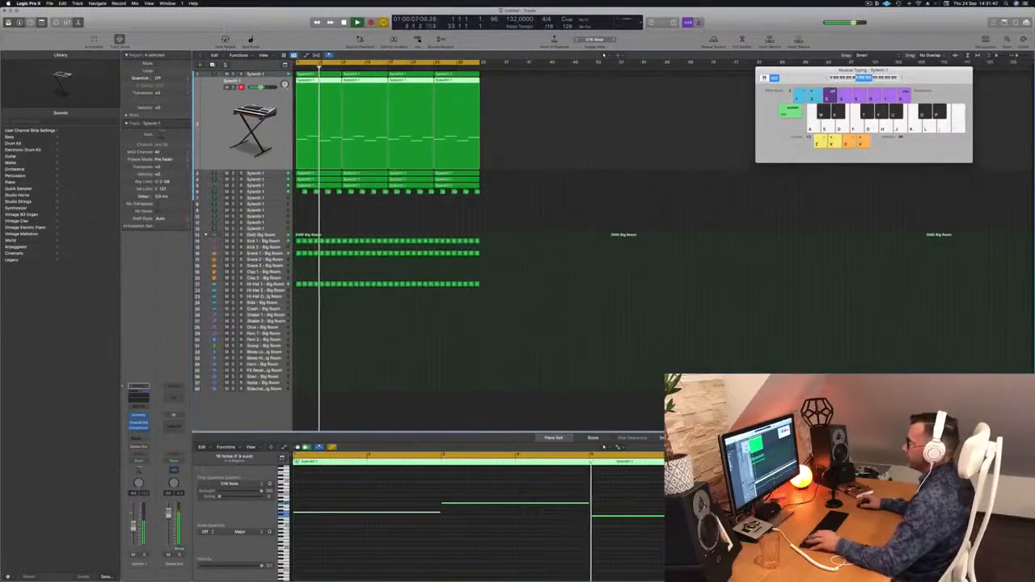
{"action": "scroll", "coordinate": [454, 177], "scroll_direction": "right", "scroll_amount": 5}
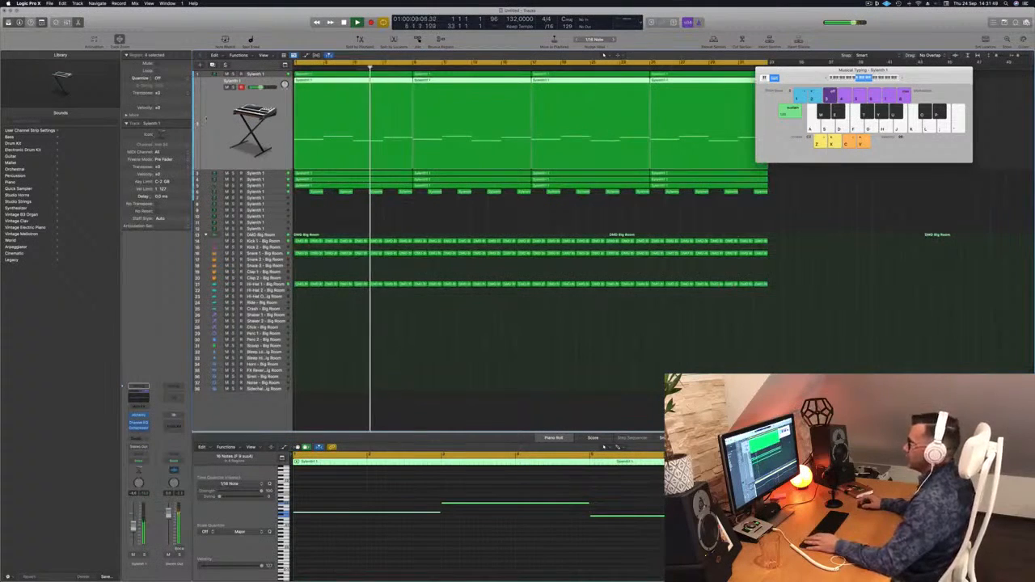
{"action": "left_click", "coordinate": [233, 88]}
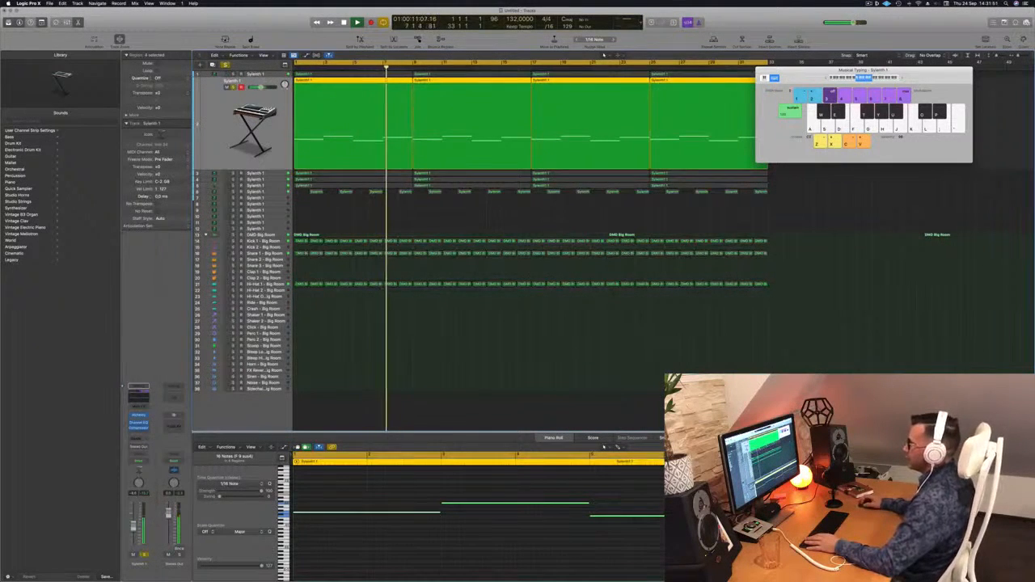
{"action": "left_click", "coordinate": [273, 175]}
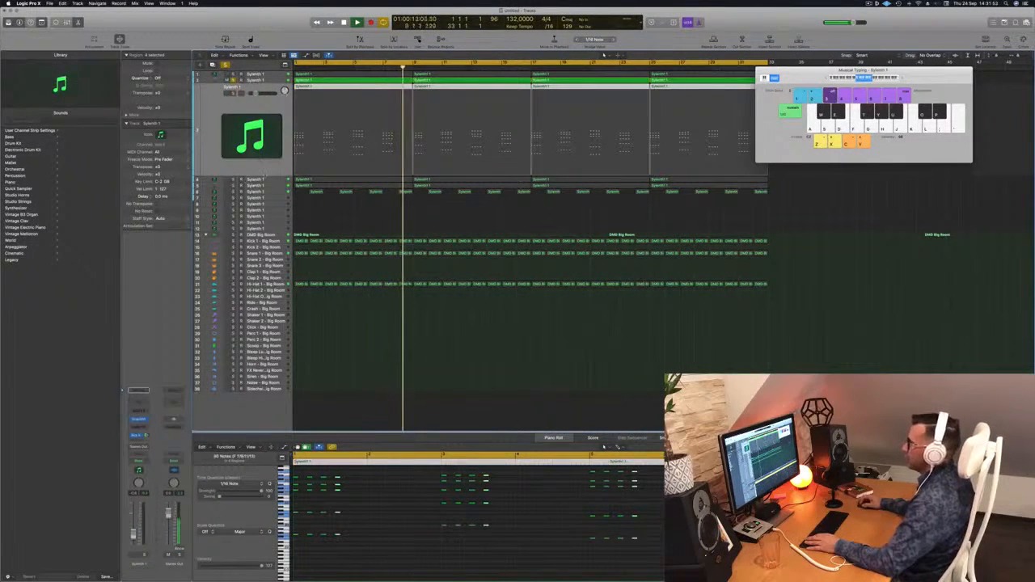
{"action": "left_click", "coordinate": [274, 180]}
{"action": "key", "text": "s"}
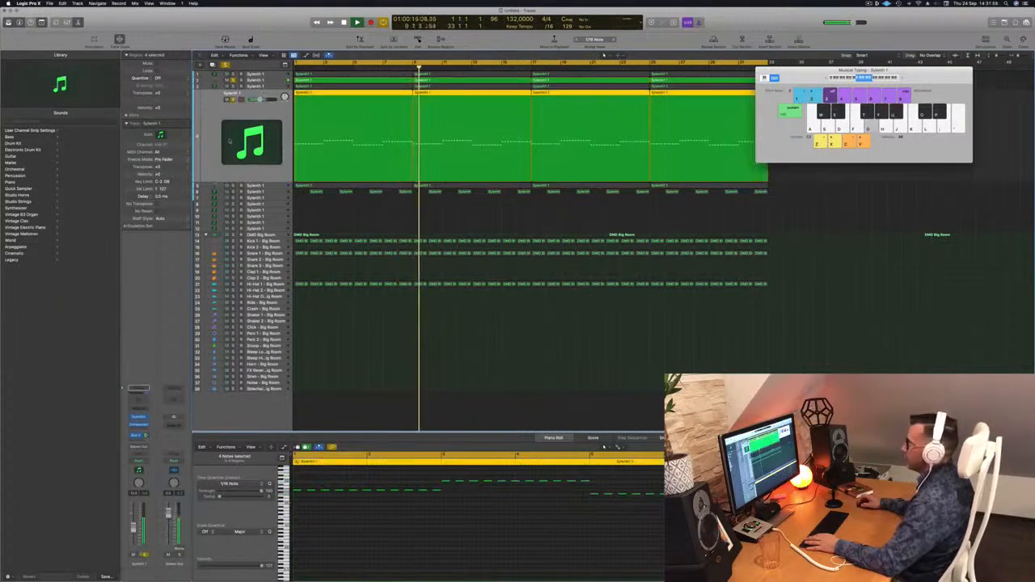
{"action": "key", "text": "Down"}
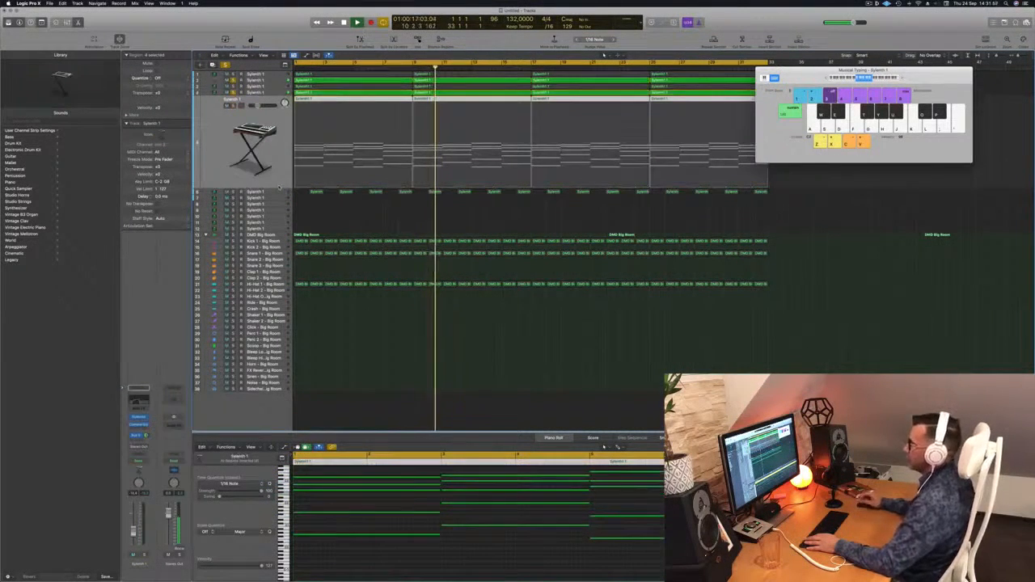
{"action": "key", "text": "s"}
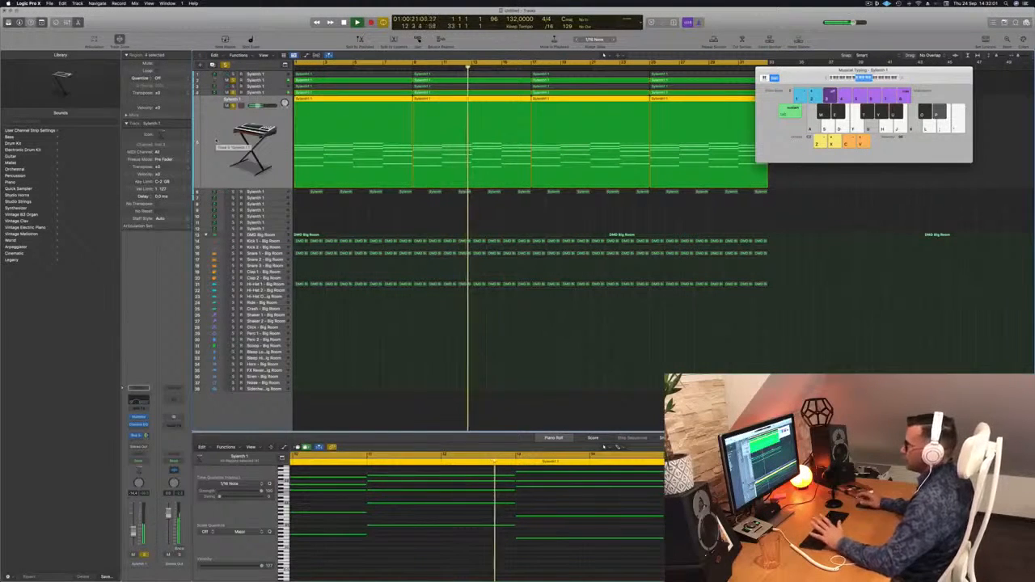
- Add a Channel EQ to the Stereo Out, enable its high cut with a 48 dB/Oct slope, and close the EQ window
{"action": "double_click", "coordinate": [174, 400]}
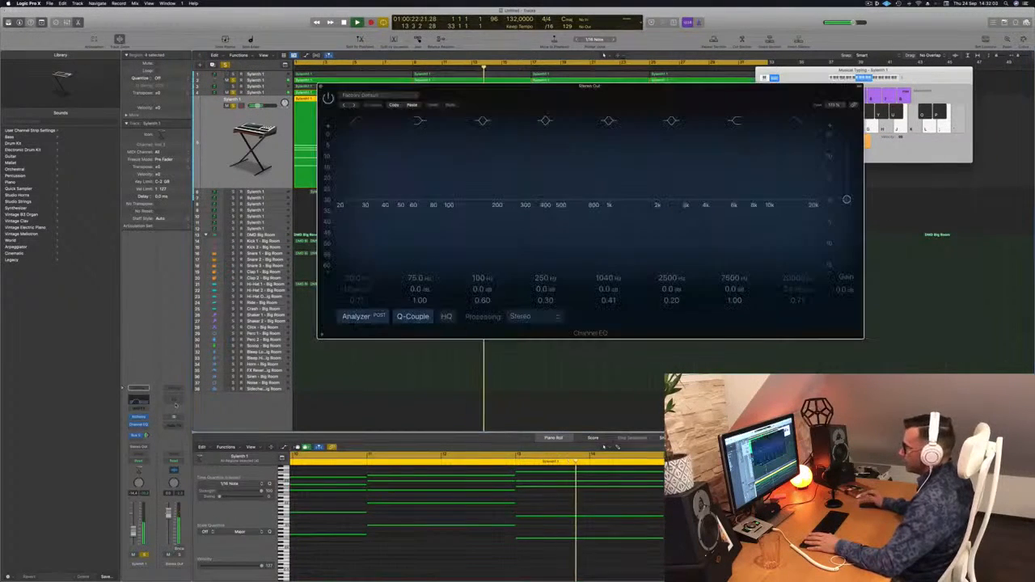
{"action": "left_click_drag", "start_coordinate": [607, 88], "coordinate": [716, 74]}
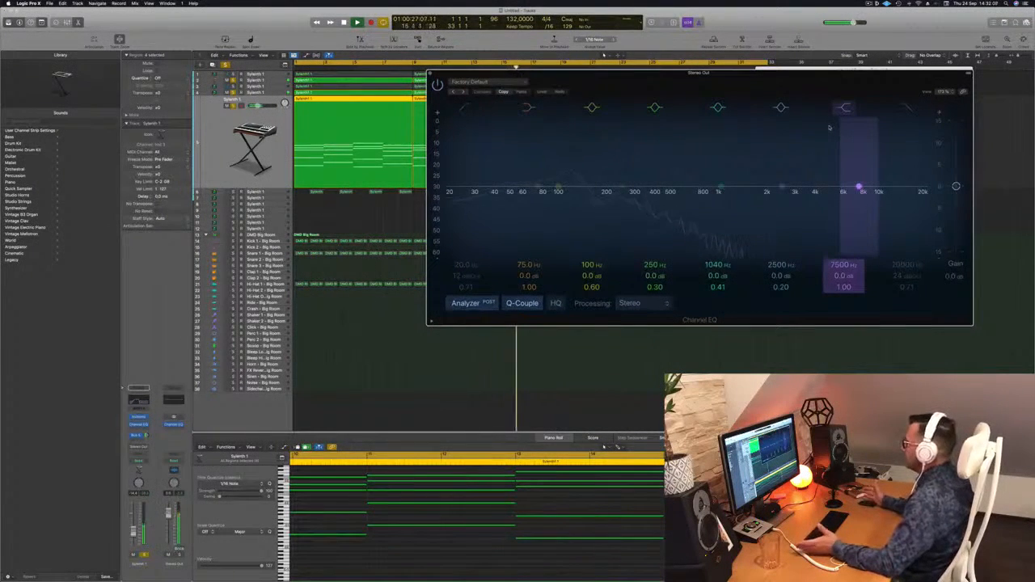
{"action": "left_click", "coordinate": [906, 107]}
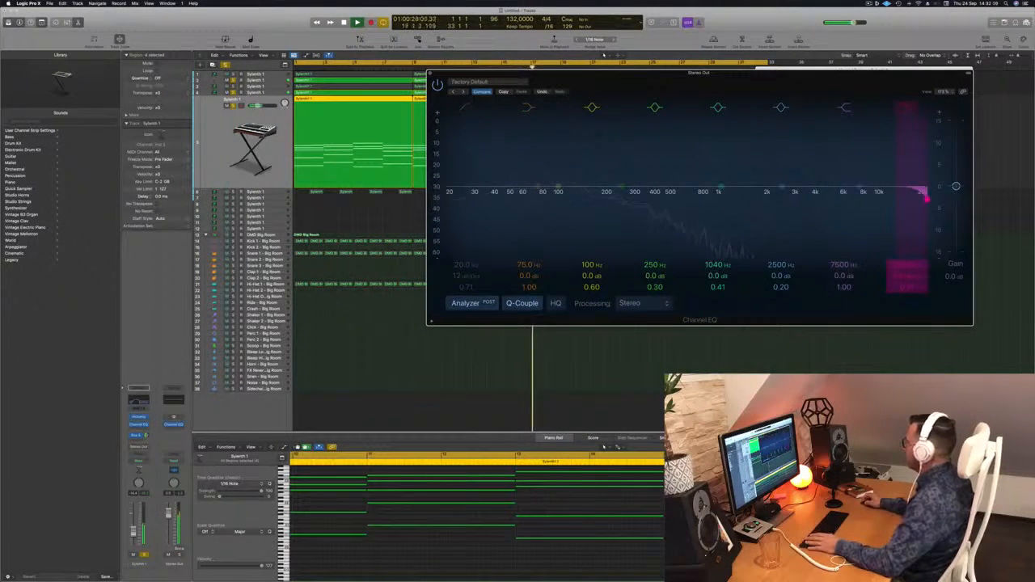
{"action": "mouse_move", "coordinate": [925, 198]}
{"action": "left_mouse_down"}
{"action": "mouse_move", "coordinate": [534, 198]}
{"action": "mouse_move", "coordinate": [924, 198]}
{"action": "left_mouse_up"}
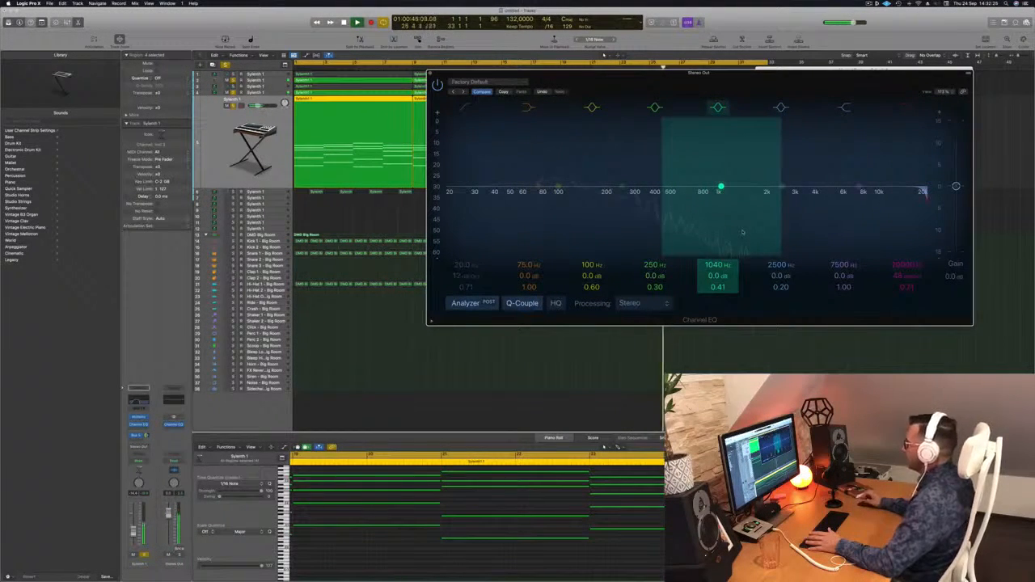
{"action": "left_click", "coordinate": [431, 73]}
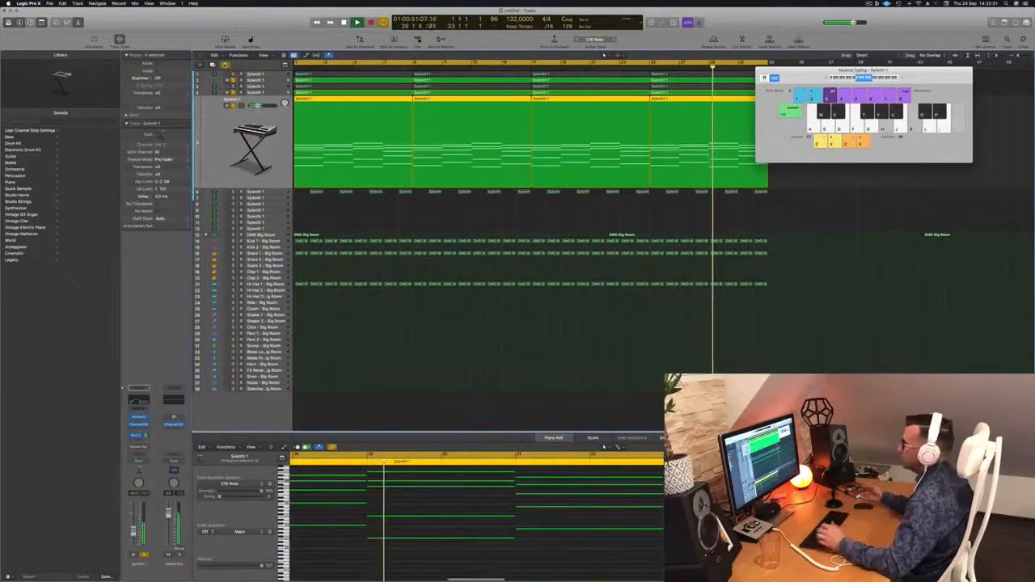
- Stop playback with all solos cleared, deselect the regions, and play the full arrangement from the beginning
{"action": "key", "text": "super+a"}
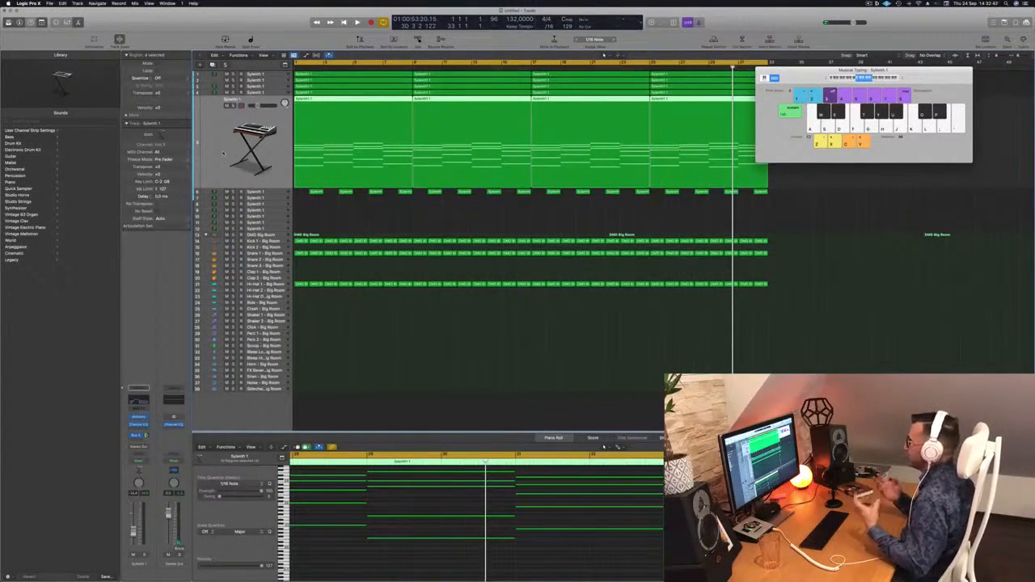
{"action": "left_click", "coordinate": [570, 330]}
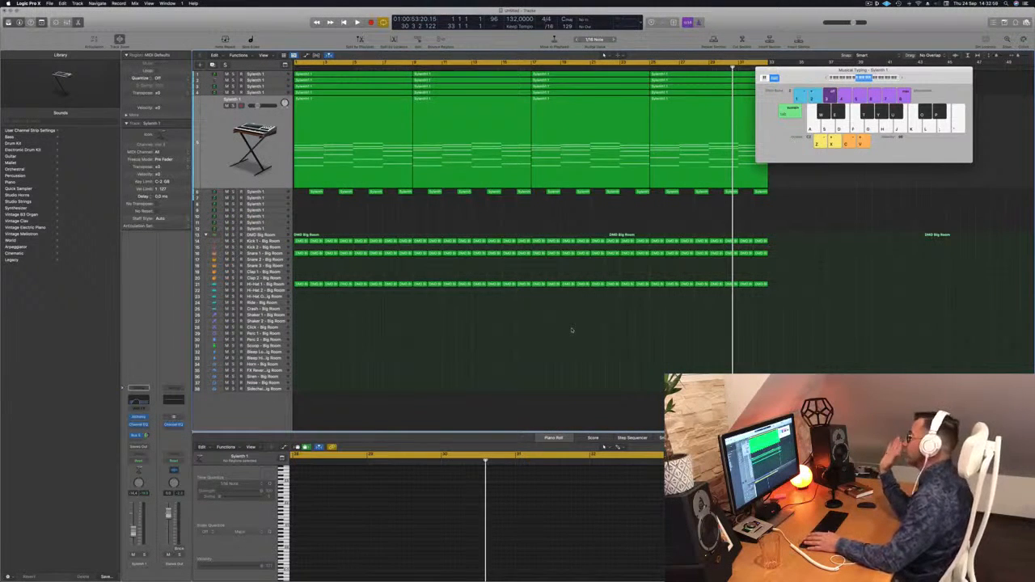
{"action": "key", "text": "Return"}
{"action": "key", "text": "space"}
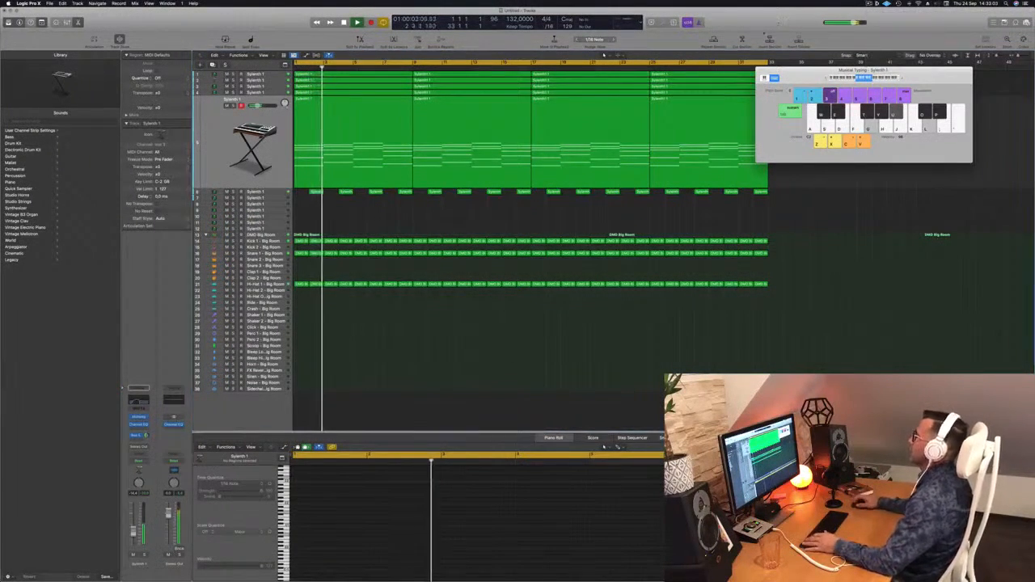
- Stop playback and copy the first-bar Hi-Hat 1 region onto the Shaker 2 track at bar 1
{"action": "scroll", "coordinate": [410, 334], "scroll_direction": "up", "scroll_amount": 3}
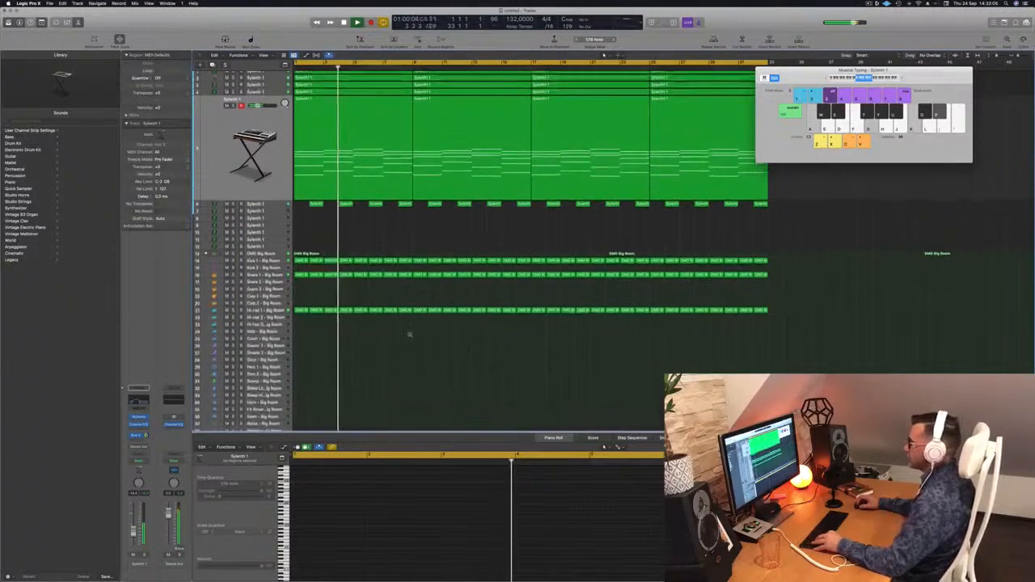
{"action": "scroll", "coordinate": [467, 213], "scroll_direction": "up", "scroll_amount": 1}
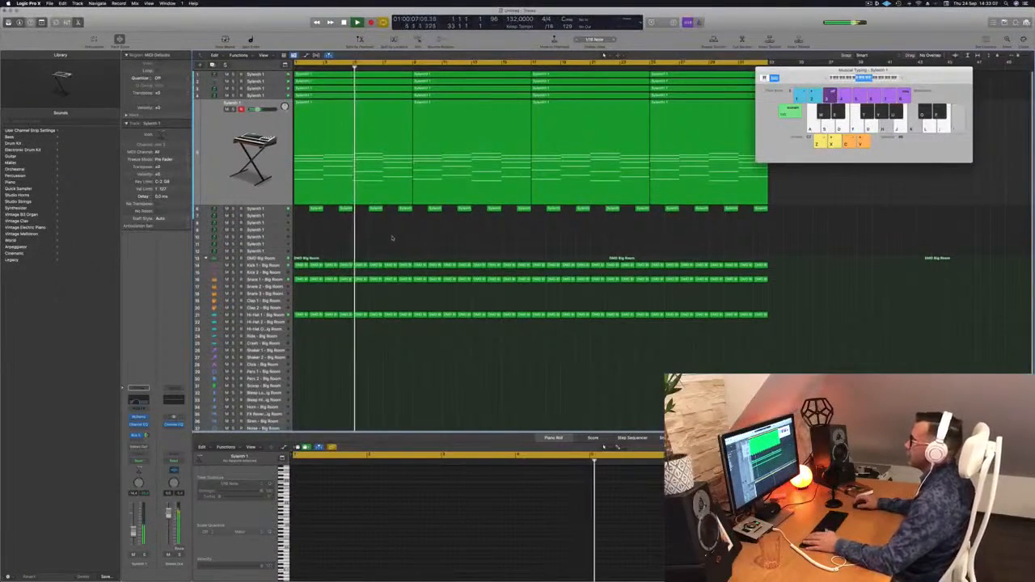
{"action": "key", "text": "space"}
{"action": "scroll", "coordinate": [368, 243], "scroll_direction": "down", "scroll_amount": 2}
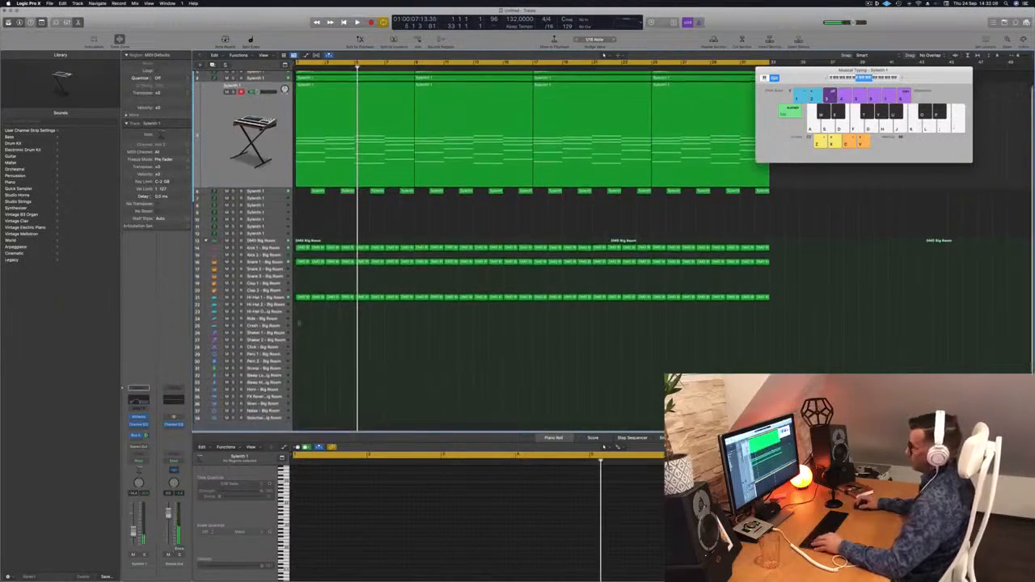
{"action": "left_click", "coordinate": [300, 297]}
{"action": "left_click_drag", "start_coordinate": [300, 298], "coordinate": [303, 343]}
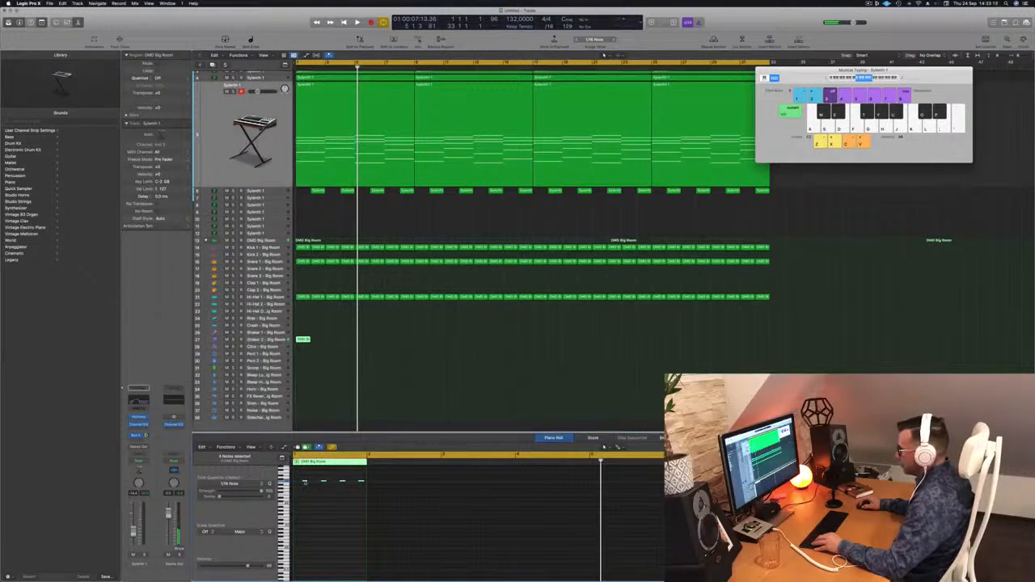
- Duplicate the Shaker 2 region's notes into the gaps between them, play it back, and copy the region to bar 2
{"action": "left_click", "coordinate": [303, 482]}
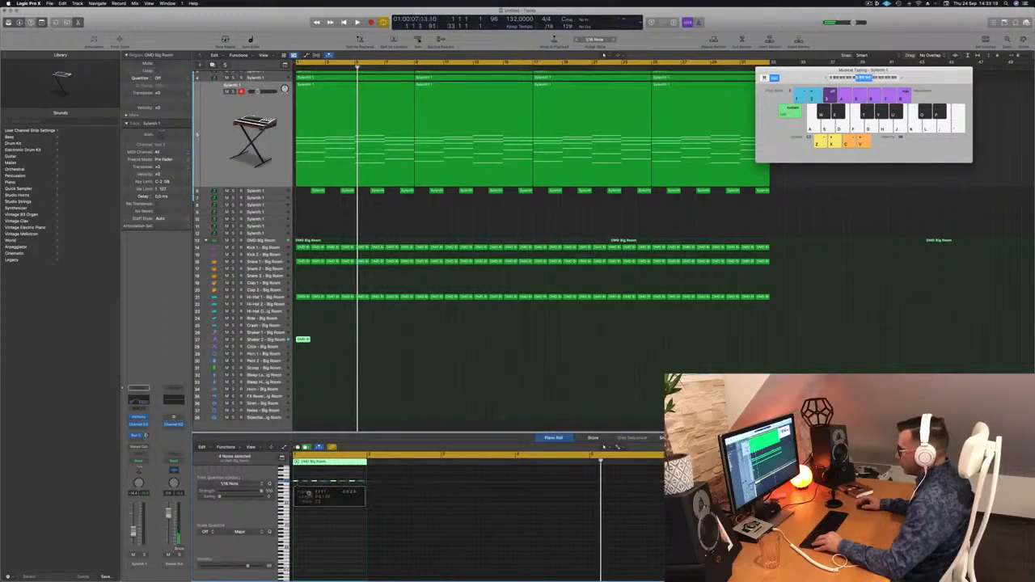
{"action": "key", "text": "z"}
{"action": "key", "text": "super+a"}
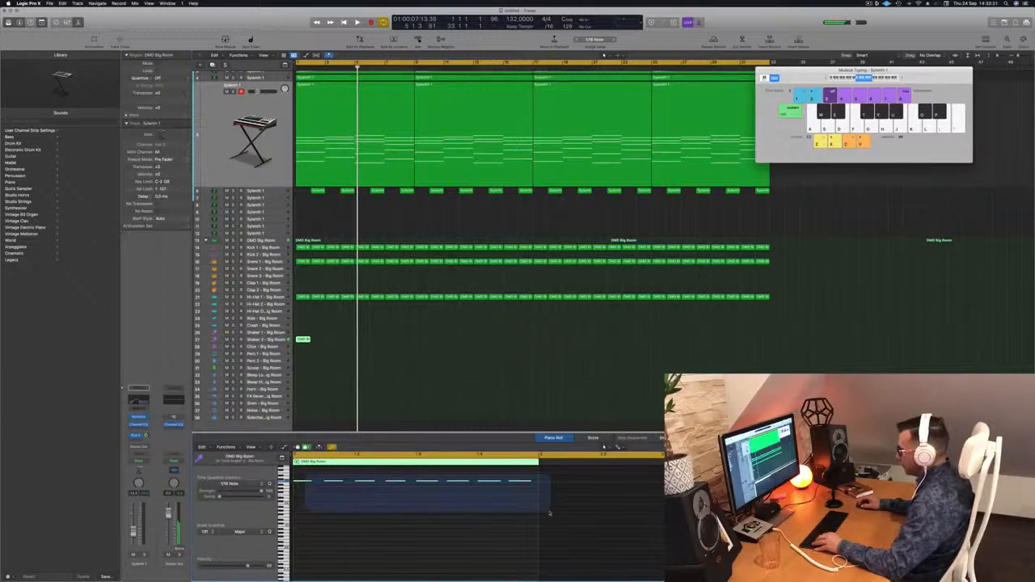
{"action": "mouse_move", "coordinate": [313, 482]}
{"action": "left_mouse_down"}
{"action": "mouse_move", "coordinate": [297, 484]}
{"action": "mouse_move", "coordinate": [316, 488]}
{"action": "left_mouse_up"}
{"action": "key", "text": "space"}
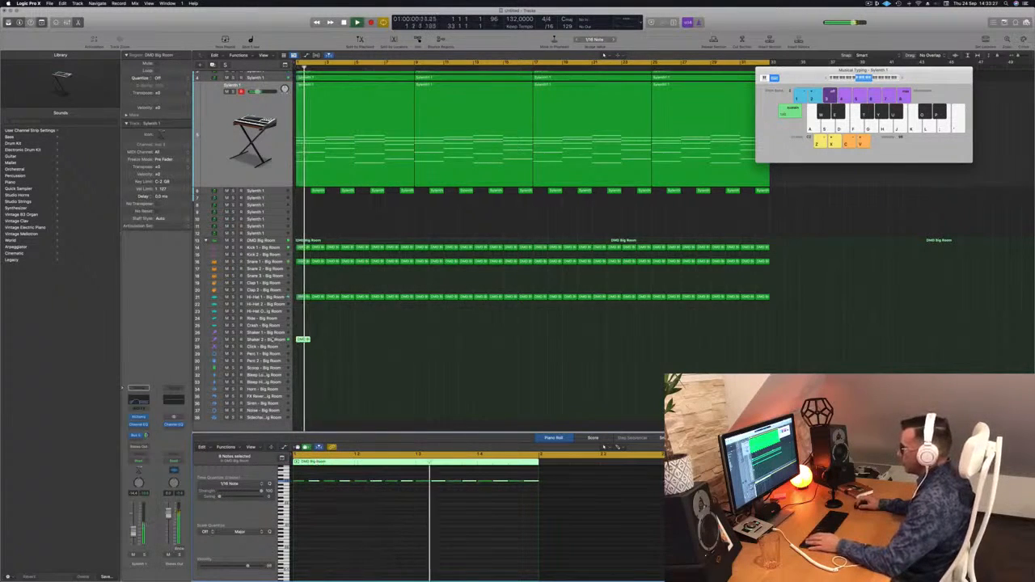
{"action": "left_click", "coordinate": [303, 340]}
{"action": "left_click_drag", "start_coordinate": [305, 243], "coordinate": [321, 246]}
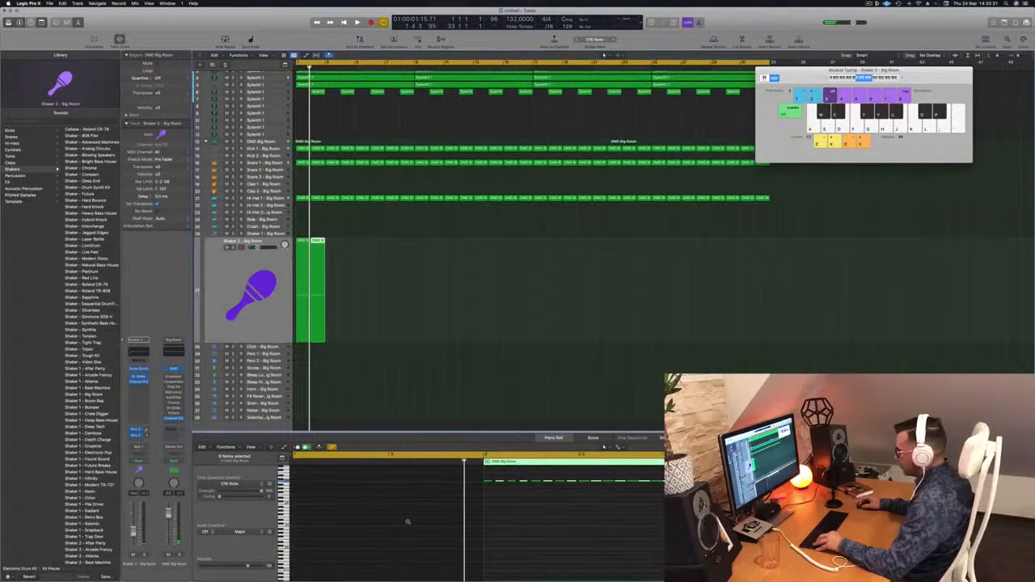
- Examine the notes of the first Shaker 2 region in the Piano Roll
{"action": "scroll", "coordinate": [418, 520], "scroll_direction": "up", "scroll_amount": 2}
{"action": "scroll", "coordinate": [323, 502], "scroll_direction": "down", "scroll_amount": 3}
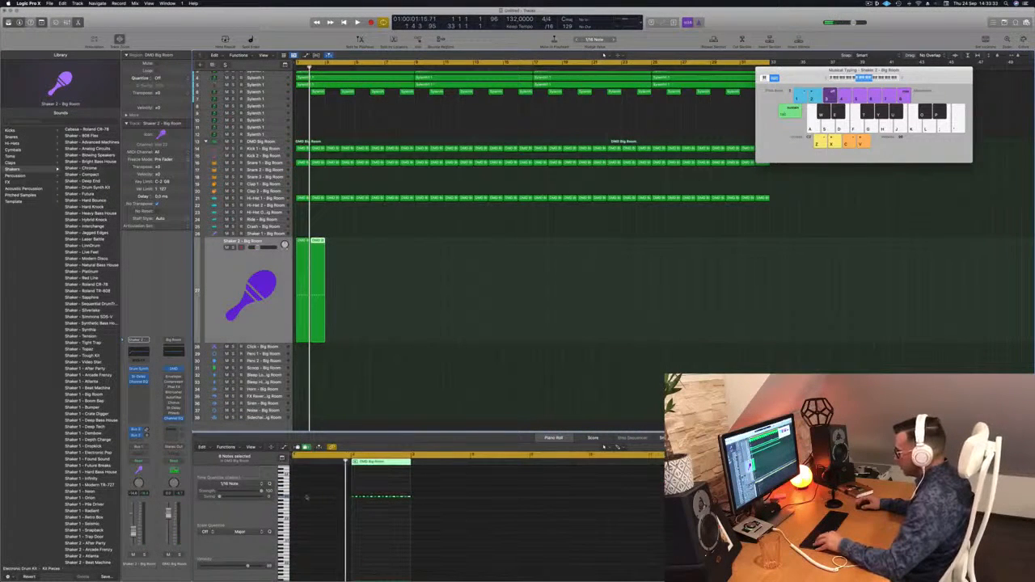
{"action": "scroll", "coordinate": [303, 486], "scroll_direction": "up", "scroll_amount": 1}
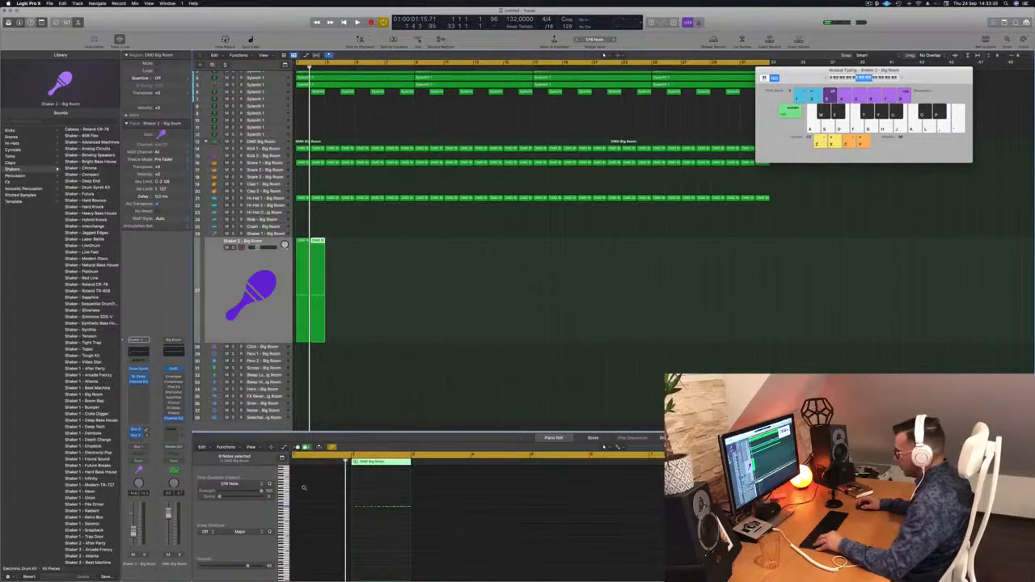
{"action": "scroll", "coordinate": [309, 488], "scroll_direction": "up", "scroll_amount": 5}
{"action": "left_click", "coordinate": [318, 487]}
{"action": "scroll", "coordinate": [321, 487], "scroll_direction": "left", "scroll_amount": 5}
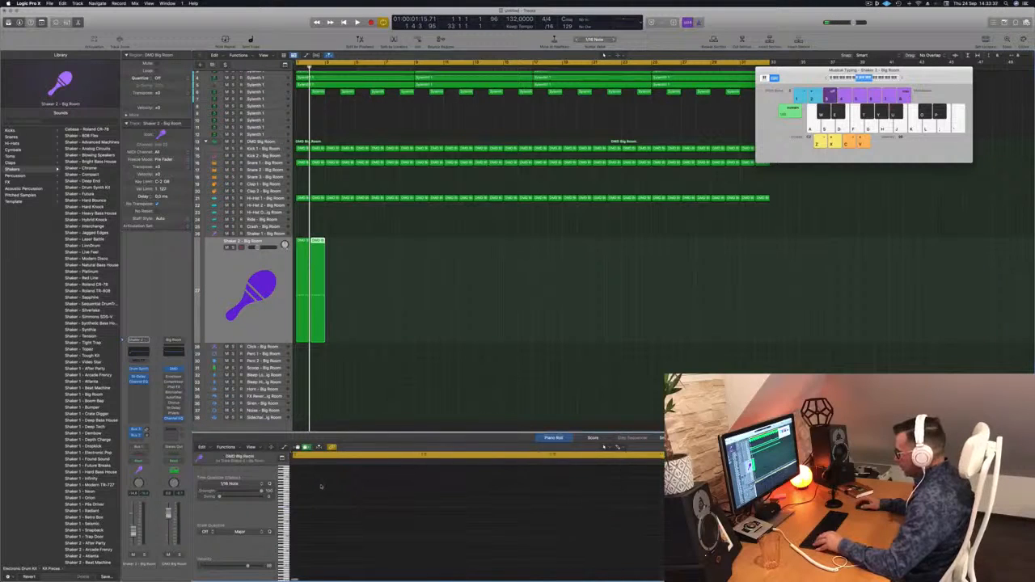
{"action": "left_click", "coordinate": [304, 242]}
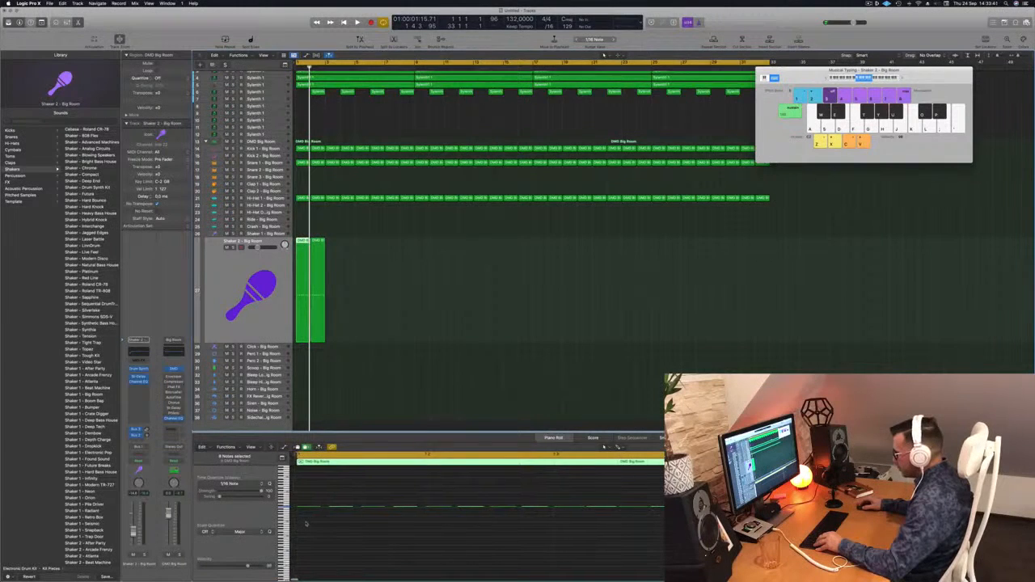
{"action": "left_click", "coordinate": [411, 242]}
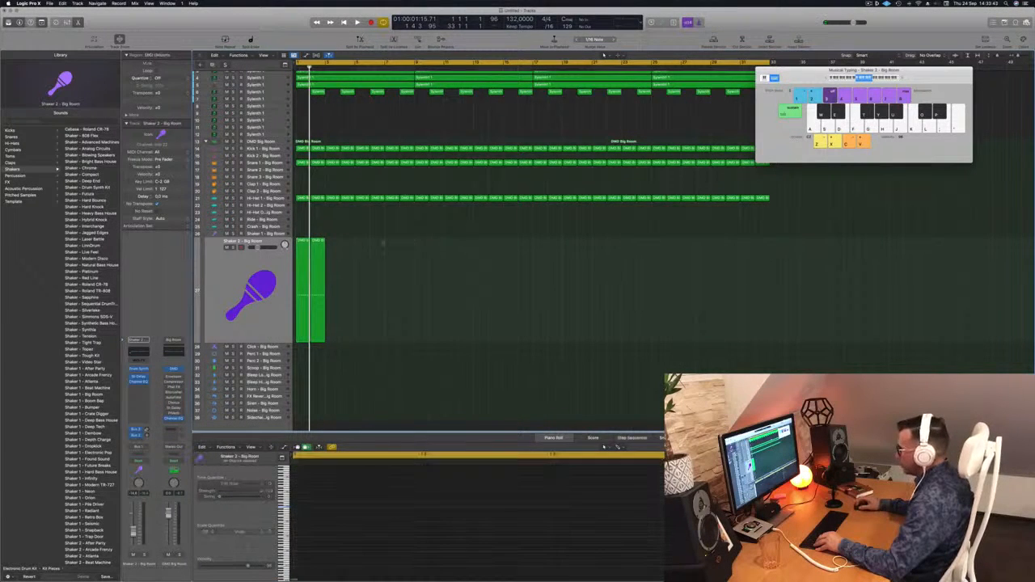
{"action": "left_click", "coordinate": [303, 241]}
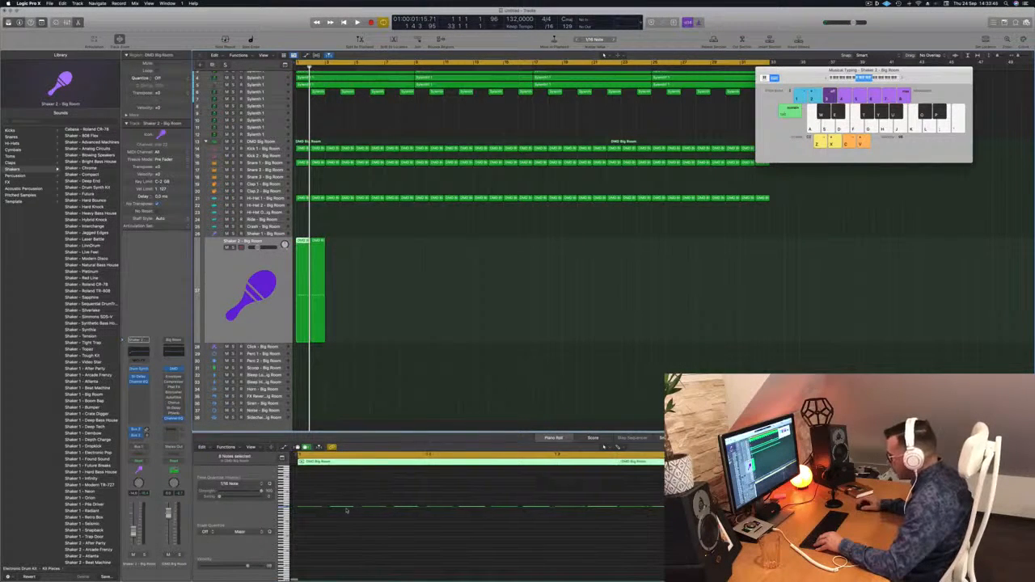
{"action": "scroll", "coordinate": [321, 503], "scroll_direction": "up", "scroll_amount": 10}
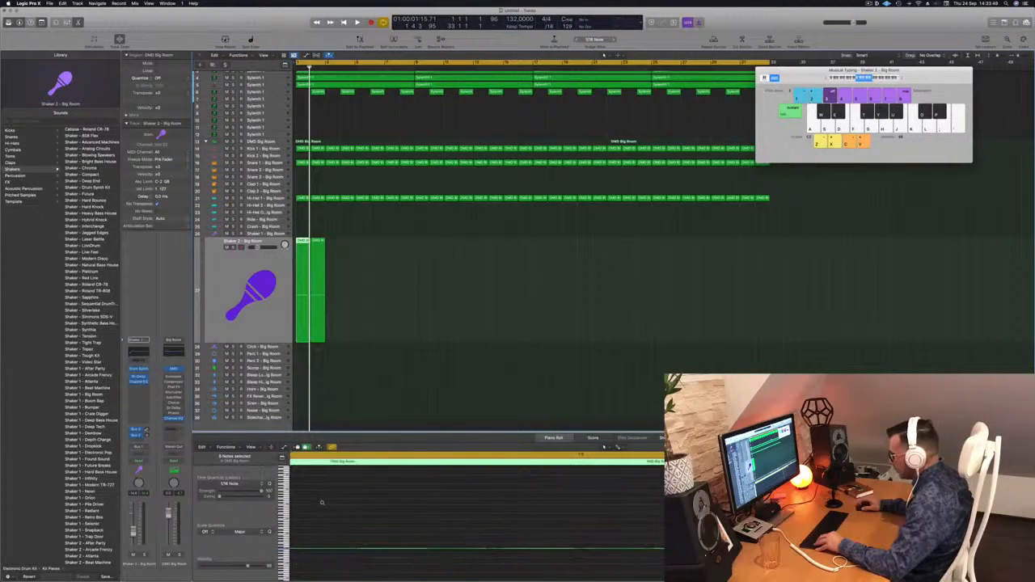
{"action": "scroll", "coordinate": [322, 503], "scroll_direction": "down", "scroll_amount": 5}
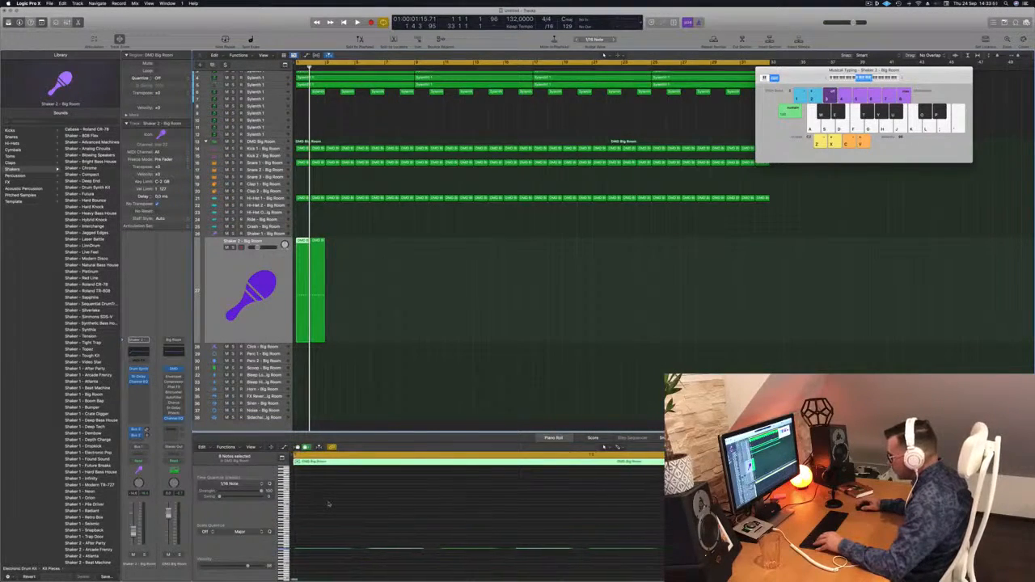
{"action": "left_click", "coordinate": [395, 212]}
{"action": "left_click", "coordinate": [307, 241]}
{"action": "left_click", "coordinate": [316, 534]}
- Play the arrangement repeatedly from the beginning to hear the two-bar shaker pattern in the mix
{"action": "key", "text": "space"}
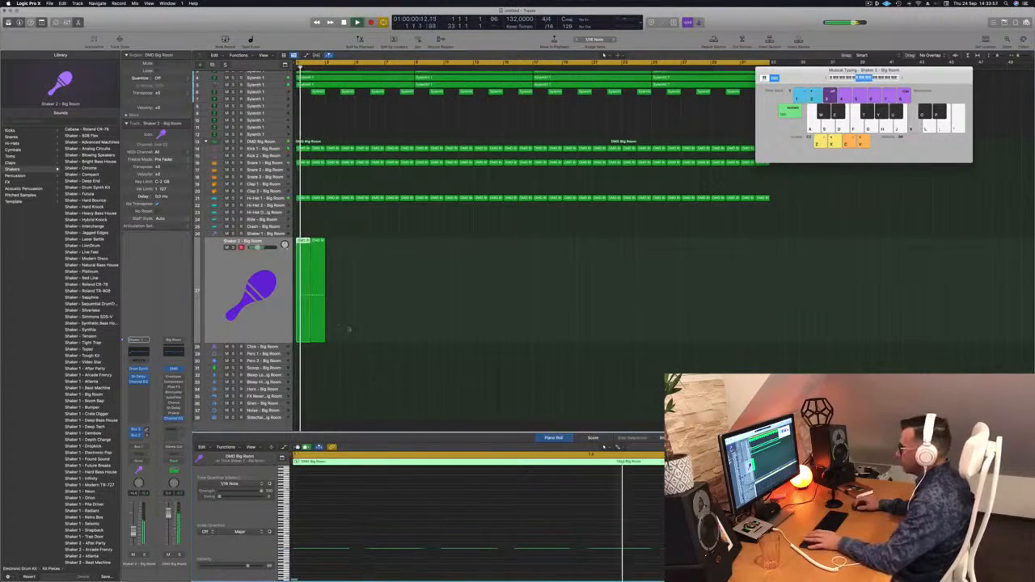
{"action": "left_click", "coordinate": [245, 314]}
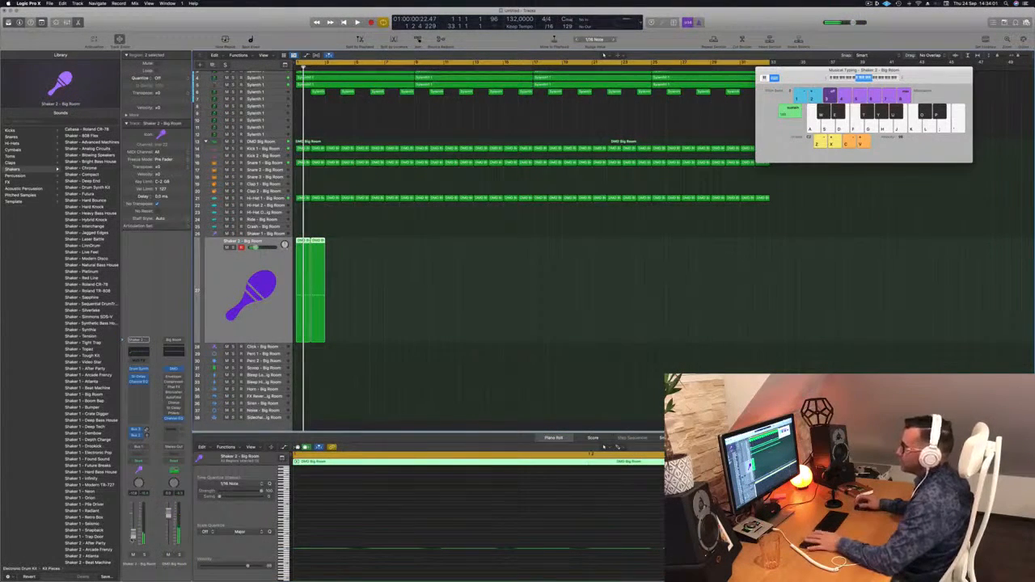
{"action": "key", "text": "space"}
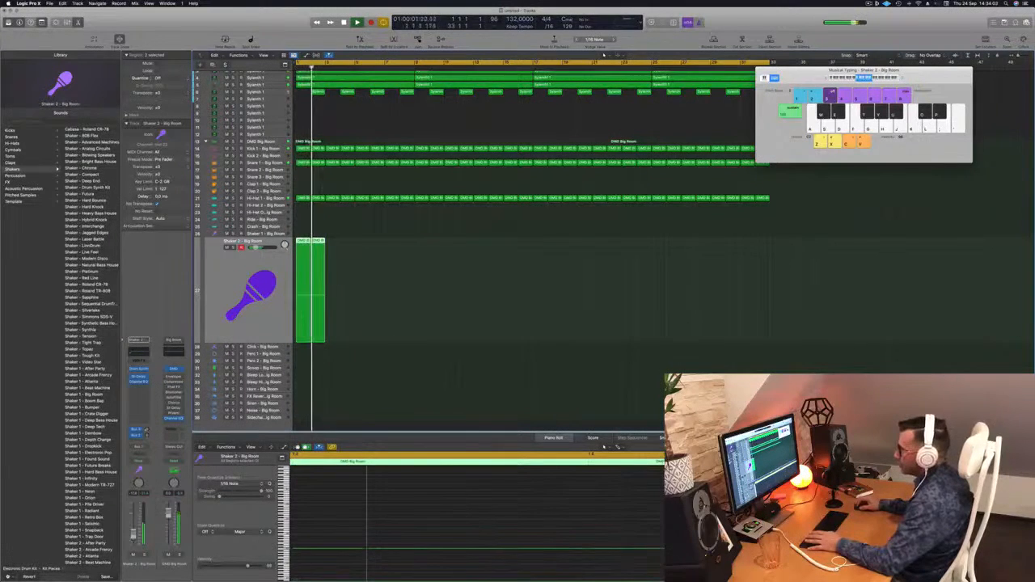
{"action": "scroll", "coordinate": [356, 258], "scroll_direction": "left", "scroll_amount": 5}
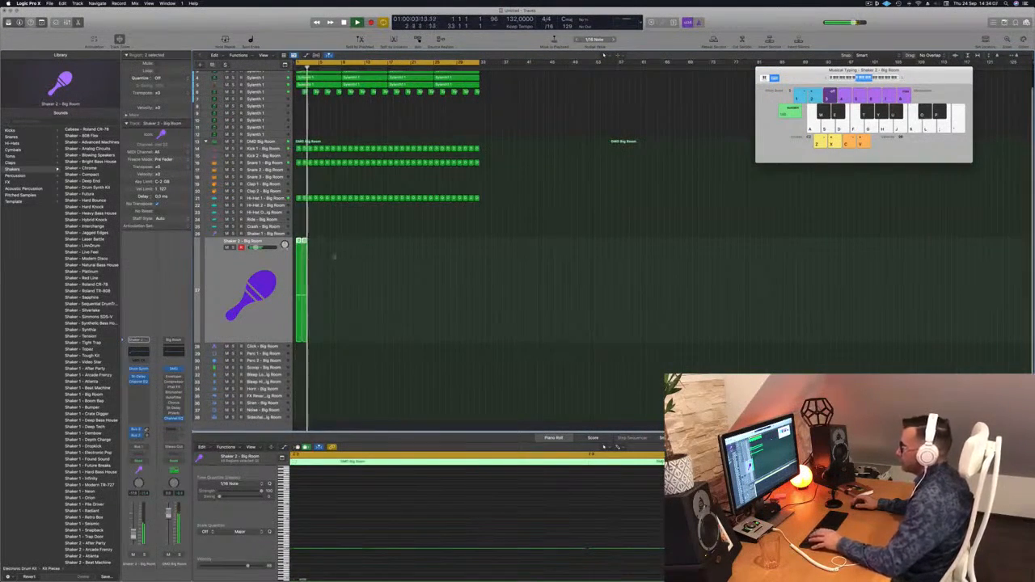
{"action": "key", "text": "space"}
{"action": "key", "text": "space"}
{"action": "key", "text": "space"}
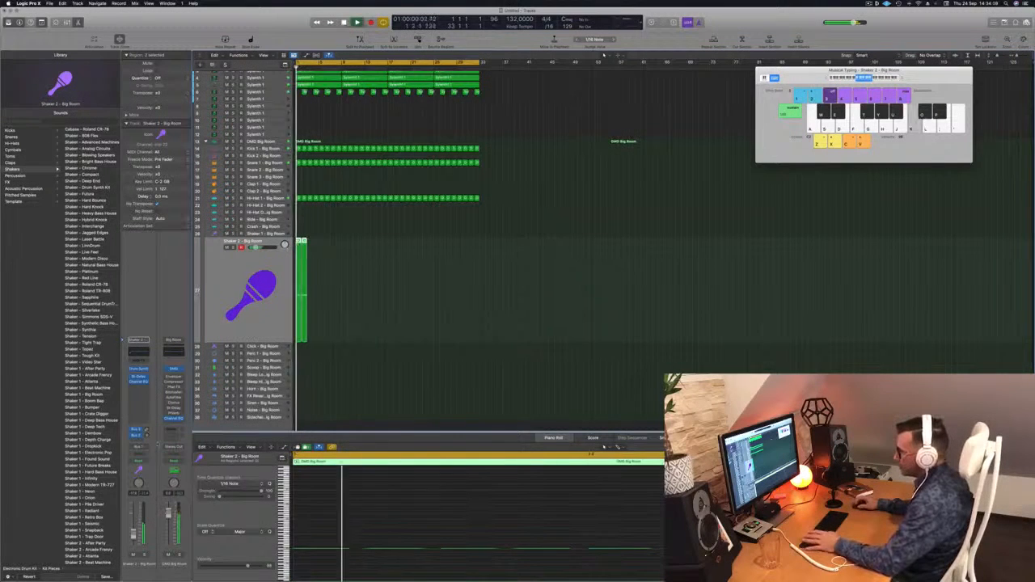
- Open Shaker 2's Drum Synth and turn its Decay down to the minimum while the shaker plays
{"action": "left_click", "coordinate": [138, 369]}
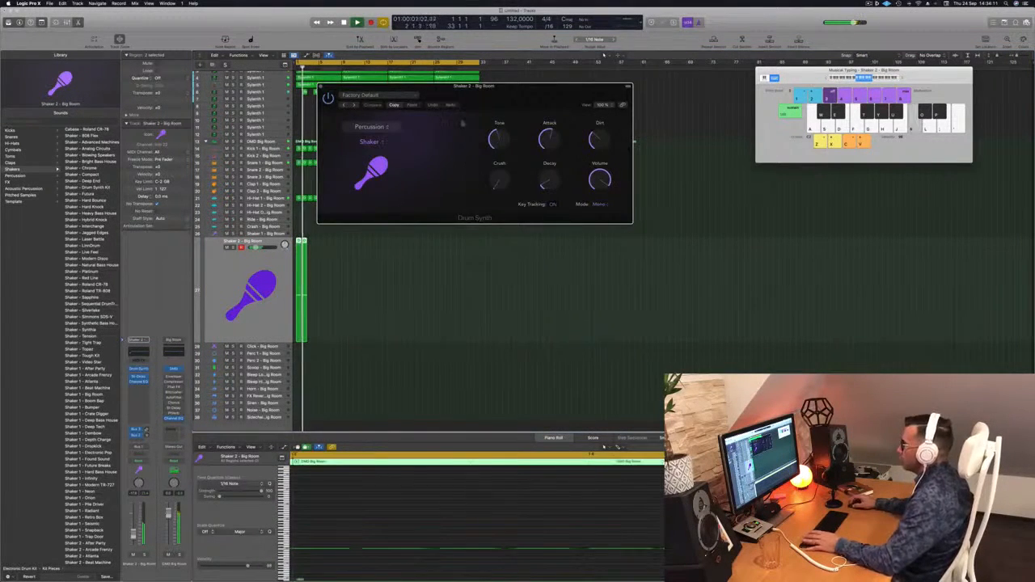
{"action": "left_click_drag", "start_coordinate": [500, 92], "coordinate": [563, 168]}
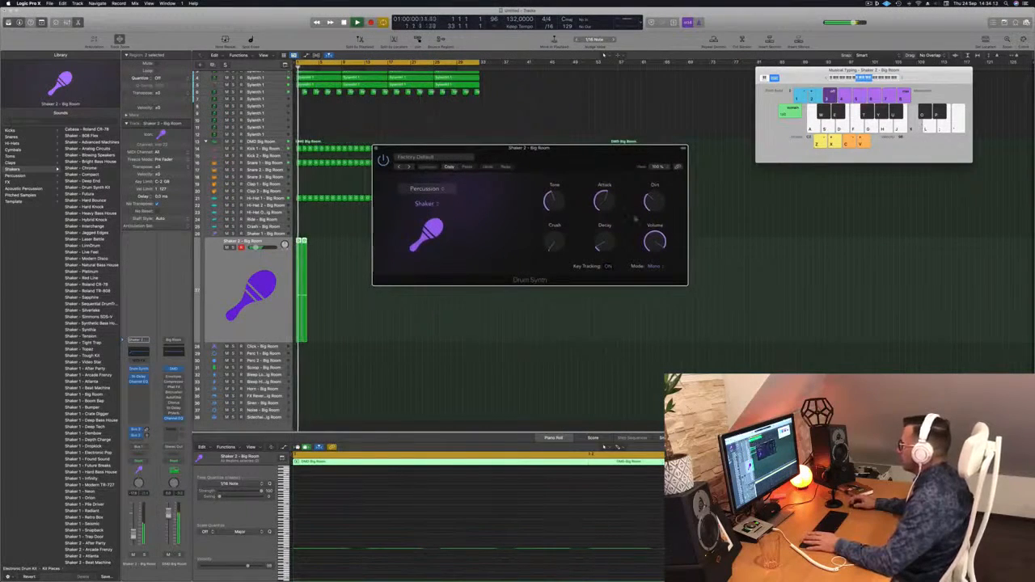
{"action": "left_click_drag", "start_coordinate": [609, 239], "coordinate": [616, 255]}
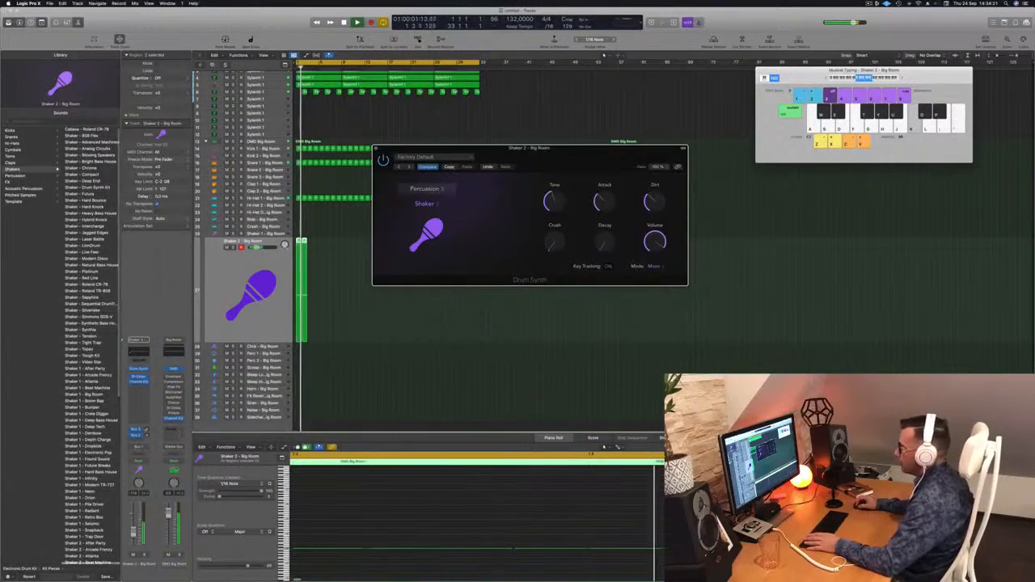
{"action": "key", "text": "space"}
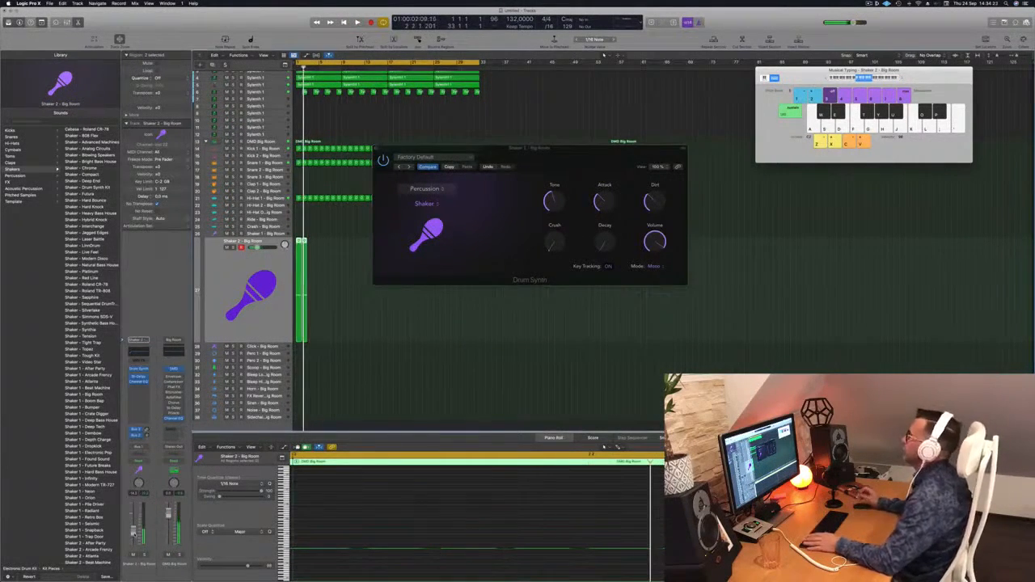
{"action": "key", "text": "space"}
- Move the Drum Synth window aside and repeat the Shaker 2 regions until the end of bar 32
{"action": "left_click_drag", "start_coordinate": [594, 158], "coordinate": [581, 159]}
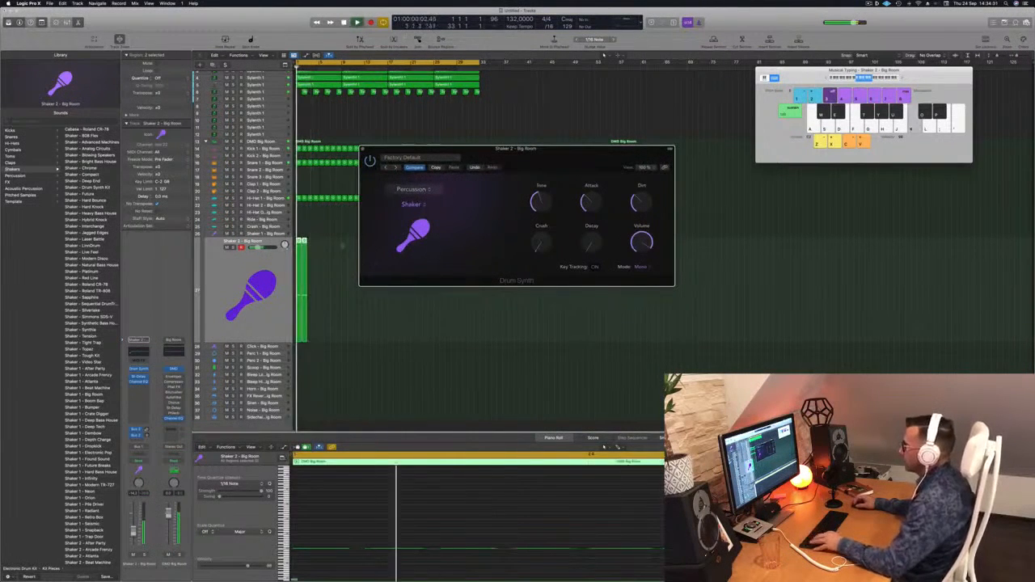
{"action": "left_click_drag", "start_coordinate": [573, 151], "coordinate": [721, 116]}
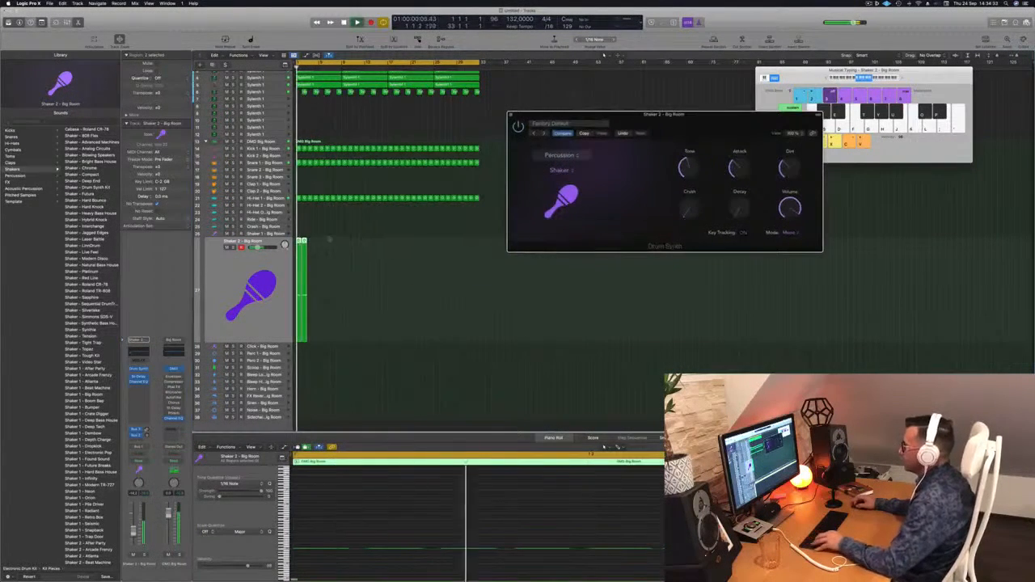
{"action": "left_click_drag", "start_coordinate": [308, 246], "coordinate": [387, 248]}
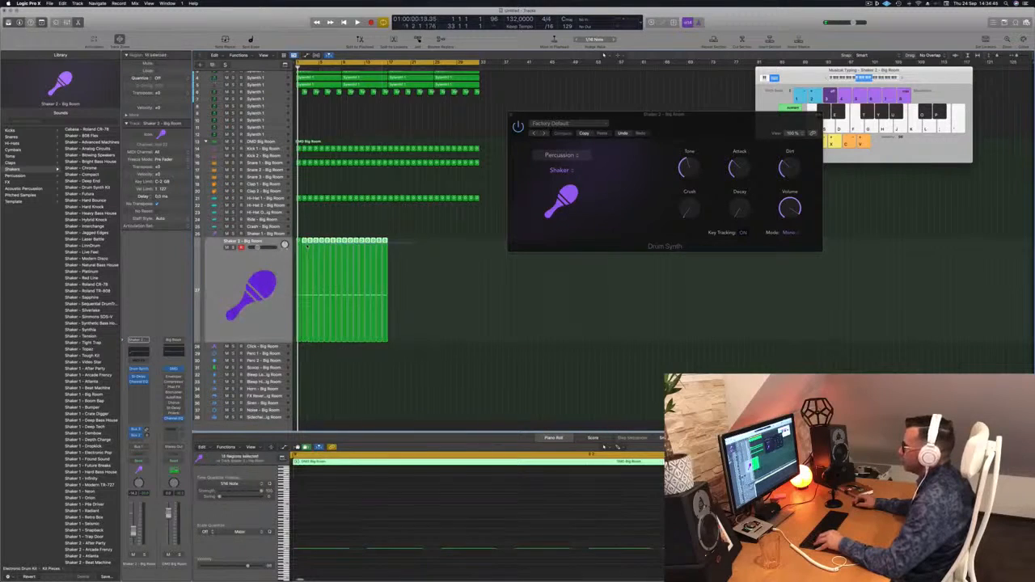
{"action": "left_click_drag", "start_coordinate": [386, 240], "coordinate": [475, 228]}
{"action": "left_click", "coordinate": [475, 228]}
- Play the full mix and adjust Shaker 2's Drum Synth, lowering the Attack and setting the Decay to about 12.2
{"action": "key", "text": "space"}
{"action": "left_click_drag", "start_coordinate": [701, 121], "coordinate": [497, 164]}
{"action": "left_click_drag", "start_coordinate": [532, 210], "coordinate": [534, 213]}
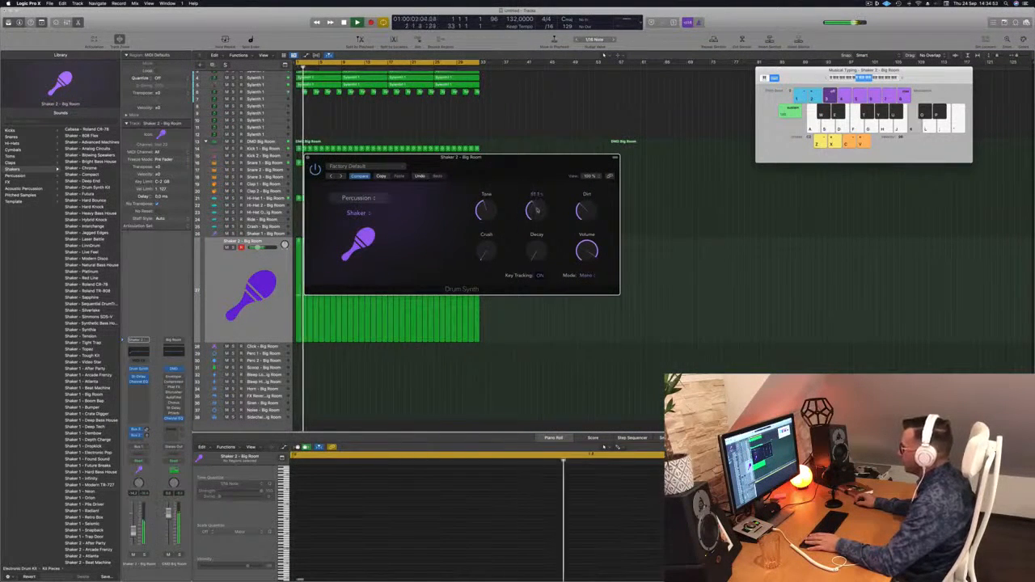
{"action": "key", "text": "space"}
{"action": "key", "text": "space"}
{"action": "left_click_drag", "start_coordinate": [537, 251], "coordinate": [555, 228]}
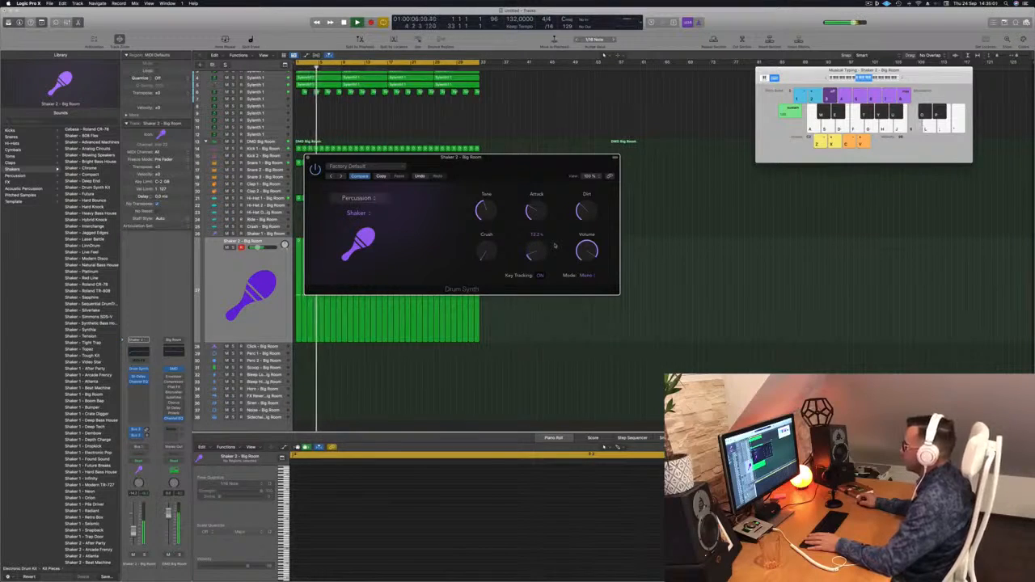
- Move the Drum Synth window off the tracks, close it, and replay the arrangement from the beginning
{"action": "left_click_drag", "start_coordinate": [554, 157], "coordinate": [670, 131]}
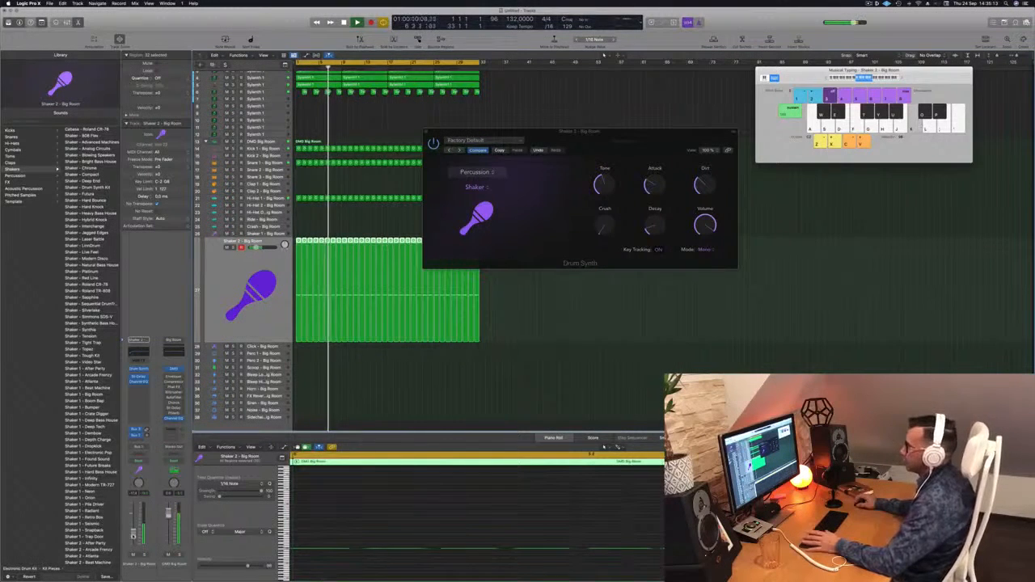
{"action": "left_click_drag", "start_coordinate": [598, 133], "coordinate": [554, 132]}
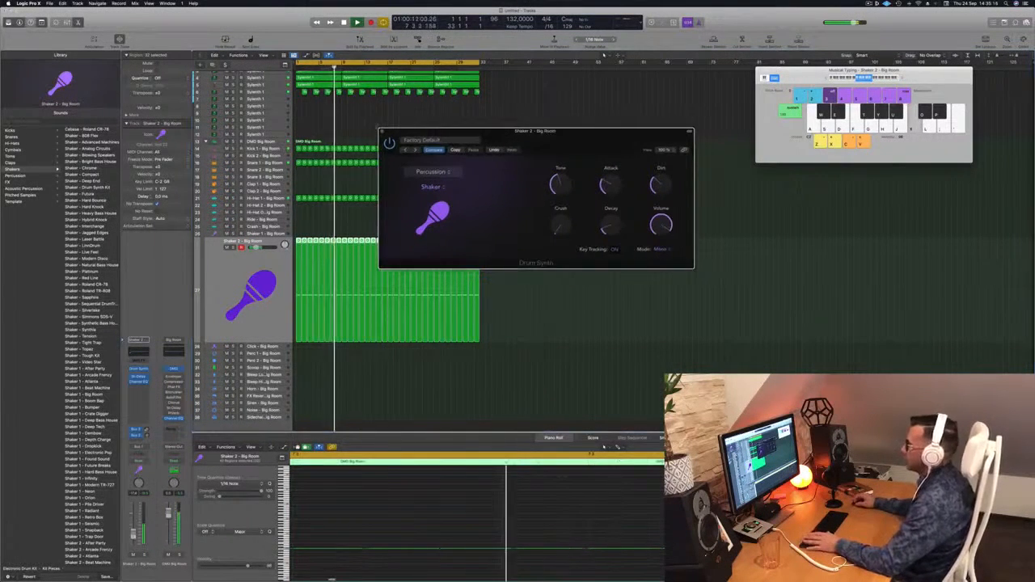
{"action": "left_click", "coordinate": [382, 131]}
{"action": "key", "text": "Return"}
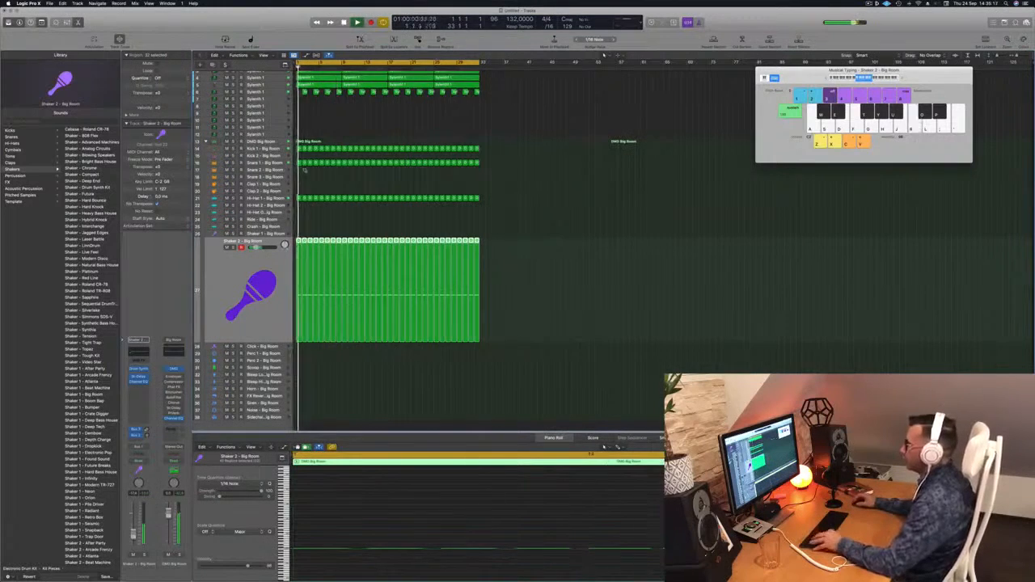
- Stop playback and copy the Snare 1 region in bar 4 onto the Snare 3 track
{"action": "scroll", "coordinate": [351, 182], "scroll_direction": "up", "scroll_amount": 8}
{"action": "key", "text": "space"}
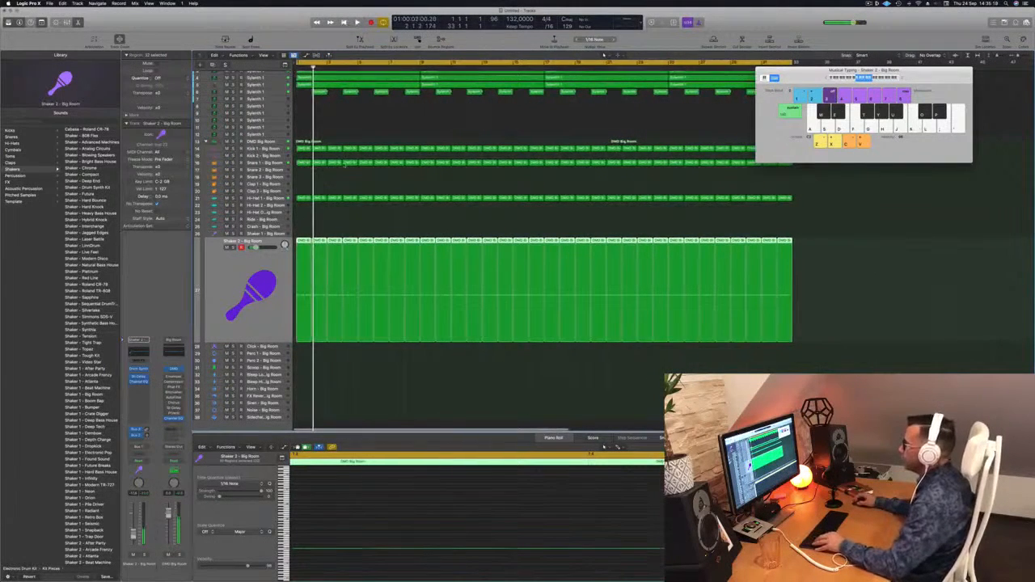
{"action": "left_click", "coordinate": [350, 162]}
{"action": "left_click_drag", "start_coordinate": [351, 163], "coordinate": [353, 184]}
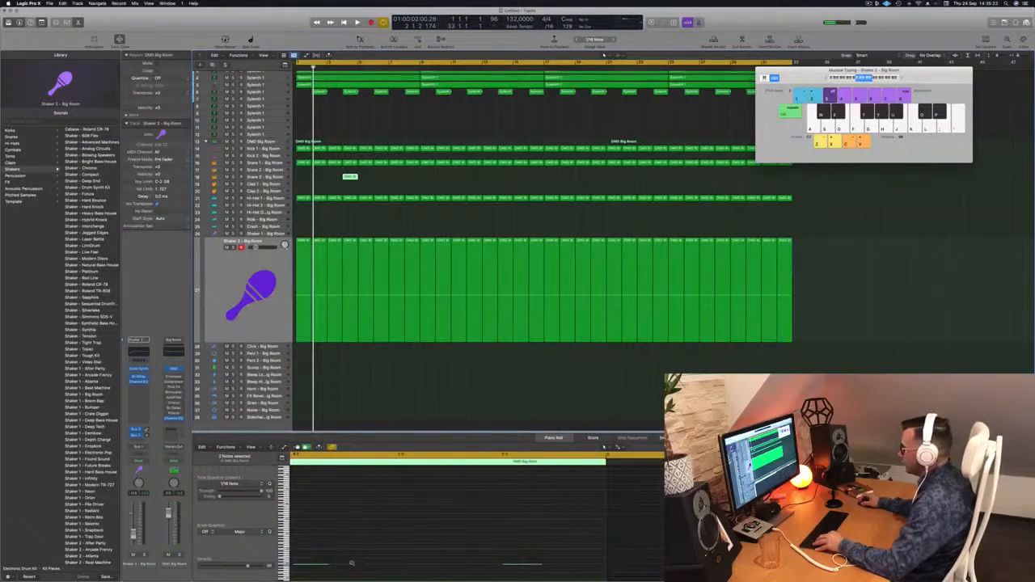
- Reduce the Snare 3 region in bar 4 to a single note near the end of the bar and play the arrangement
{"action": "key", "text": "super+Left"}
{"action": "scroll", "coordinate": [354, 563], "scroll_direction": "left", "scroll_amount": 5}
{"action": "left_click_drag", "start_coordinate": [520, 551], "coordinate": [550, 570]}
{"action": "left_click_drag", "start_coordinate": [605, 547], "coordinate": [701, 570]}
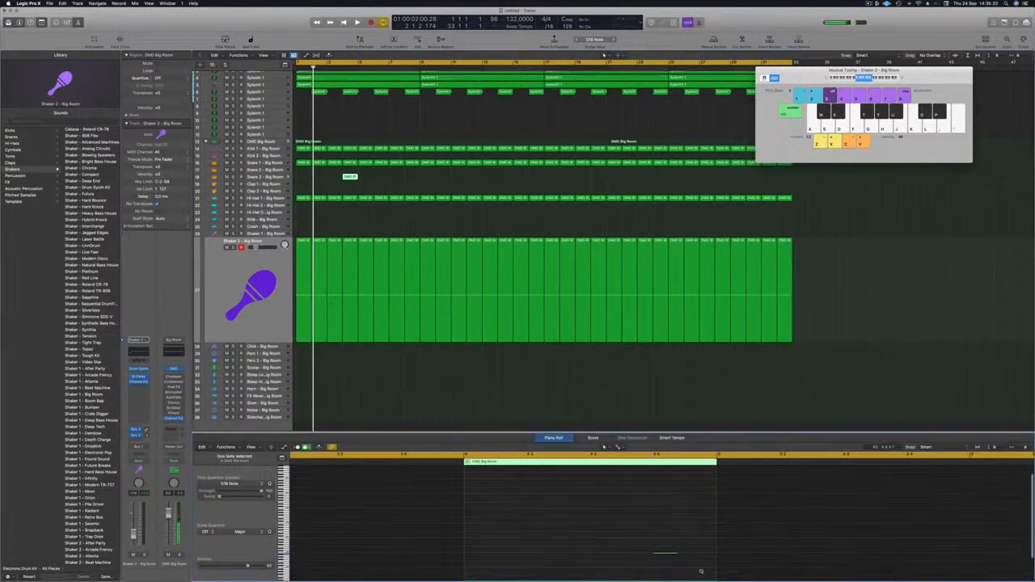
{"action": "key", "text": "space"}
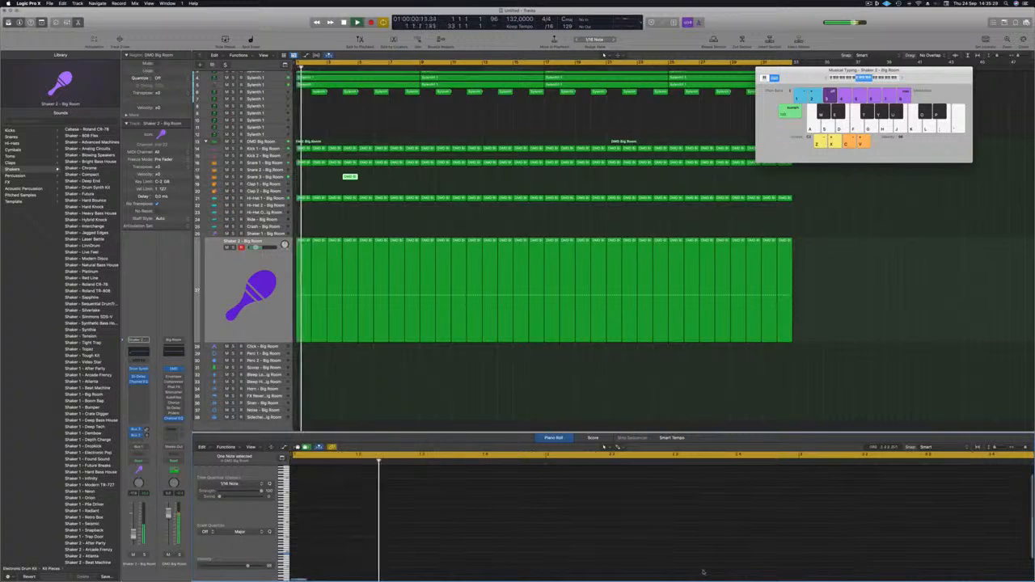
- Copy the Snare 3 region to bar 7, try copying the pair to bars 11 and 14, undo that, and replay
{"action": "left_click_drag", "start_coordinate": [349, 176], "coordinate": [397, 178]}
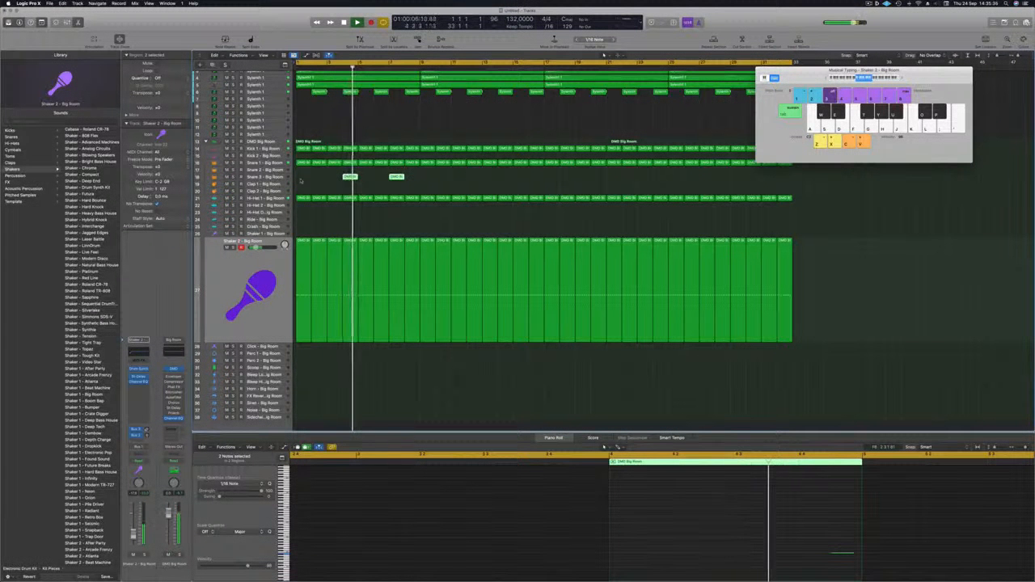
{"action": "left_click_drag", "start_coordinate": [352, 177], "coordinate": [459, 179]}
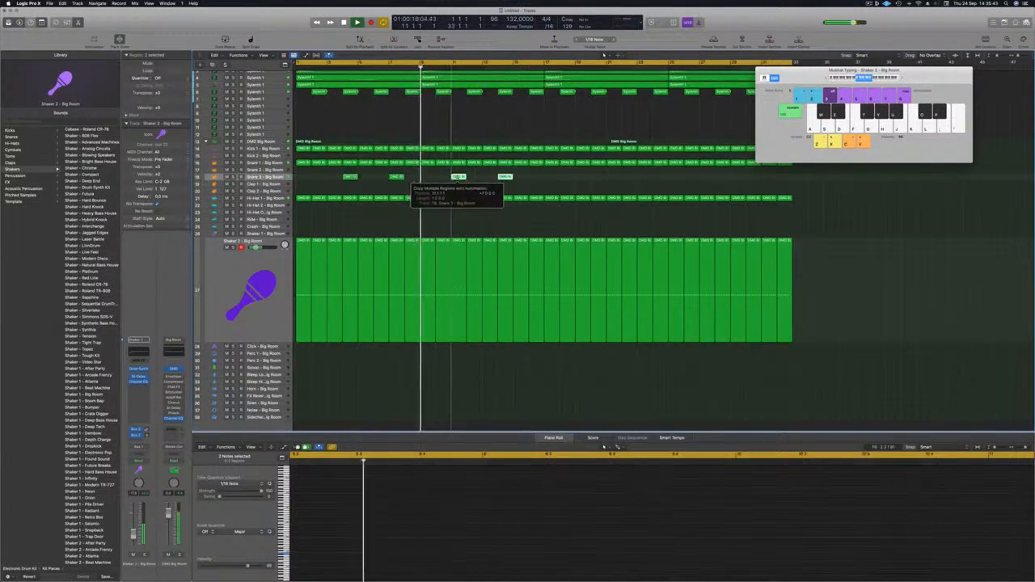
{"action": "key", "text": "super+z"}
{"action": "key", "text": "space"}
{"action": "key", "text": "Return"}
{"action": "key", "text": "space"}
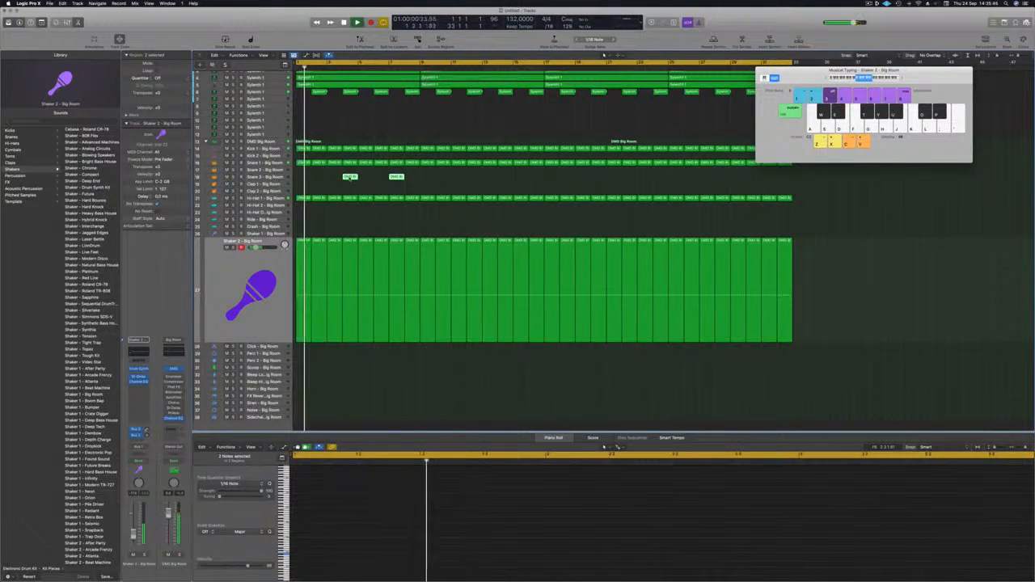
- Repeat the Snare 3 region every three bars up to bar 31 and delete the copies that run past the arrangement
{"action": "key", "text": "e"}
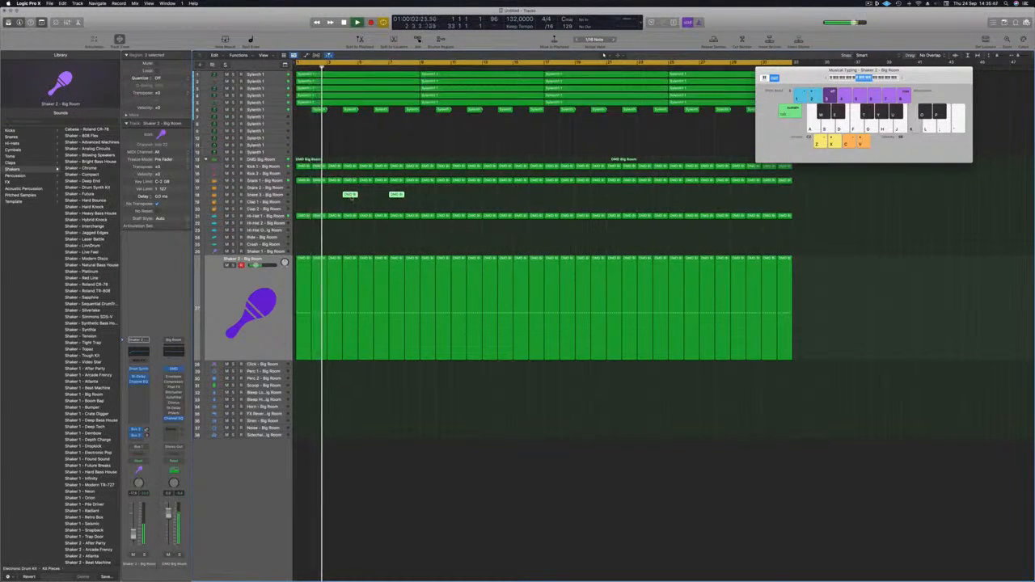
{"action": "key", "text": "e"}
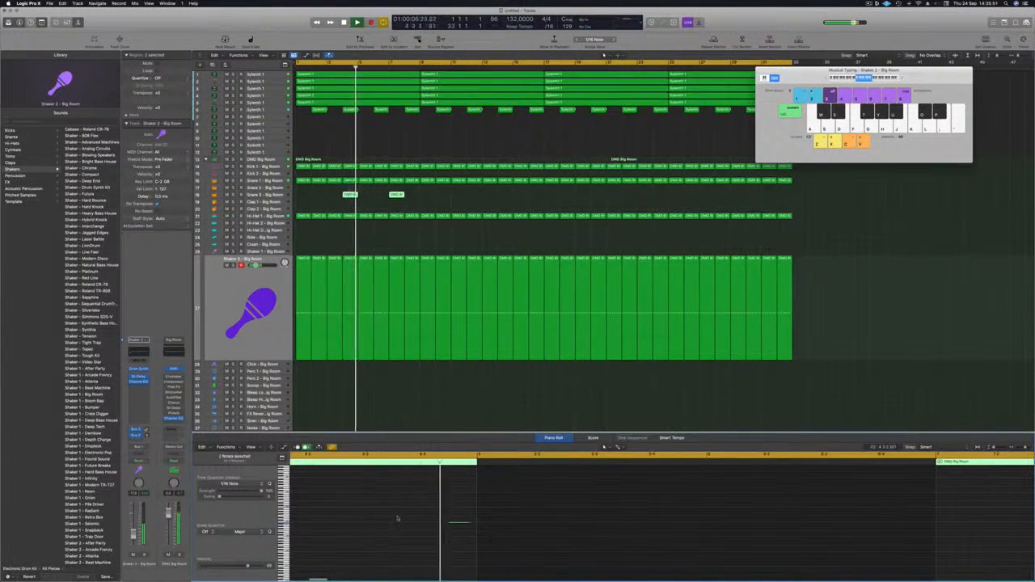
{"action": "key", "text": "space"}
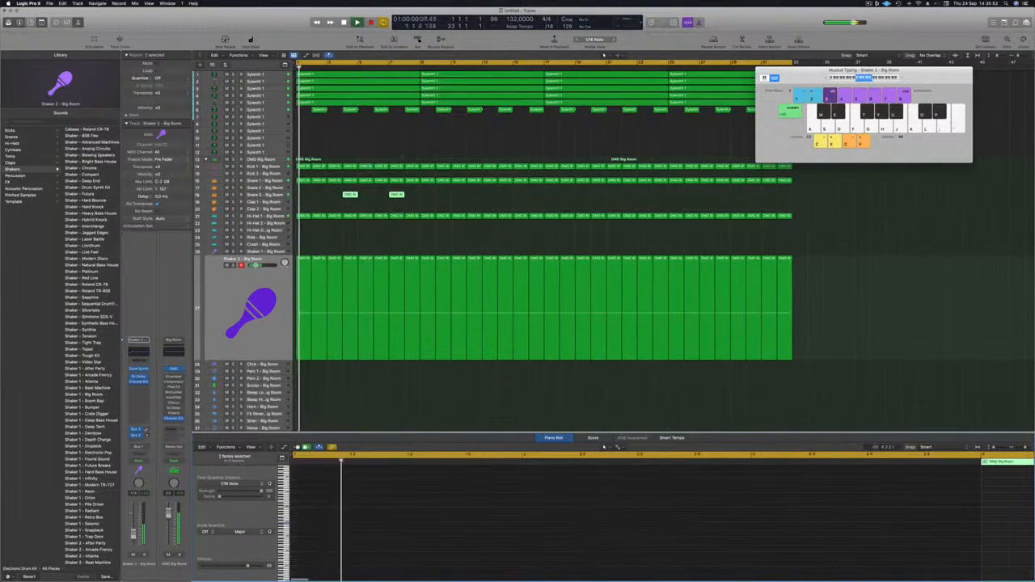
{"action": "left_click_drag", "start_coordinate": [419, 193], "coordinate": [447, 199]}
{"action": "mouse_move", "coordinate": [525, 203]}
{"action": "left_mouse_down"}
{"action": "mouse_move", "coordinate": [349, 193]}
{"action": "mouse_move", "coordinate": [538, 200]}
{"action": "left_mouse_up"}
{"action": "key", "text": "super+Left"}
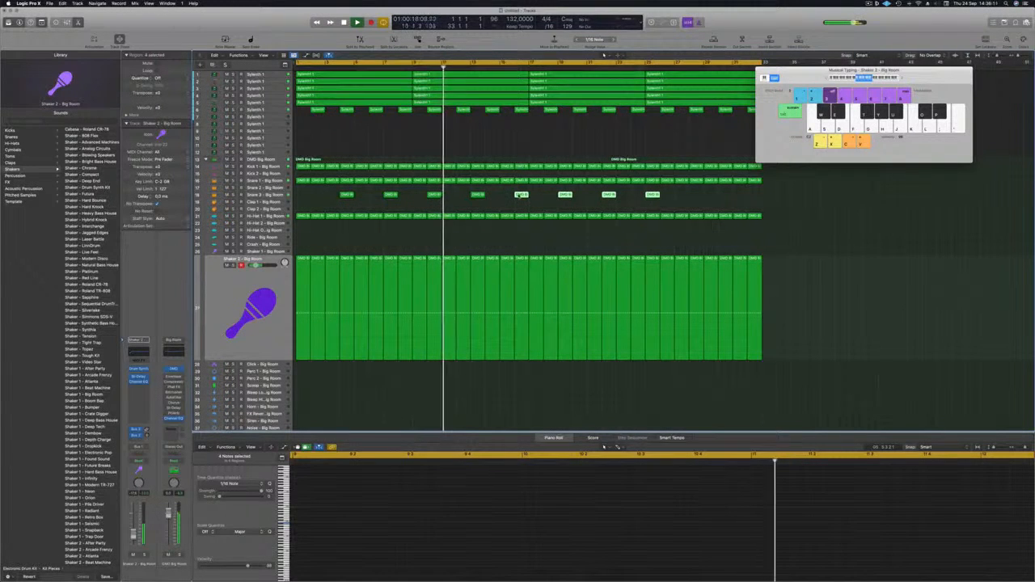
{"action": "left_click_drag", "start_coordinate": [522, 195], "coordinate": [700, 201]}
{"action": "left_click_drag", "start_coordinate": [770, 188], "coordinate": [864, 199]}
{"action": "key", "text": "BackSpace"}
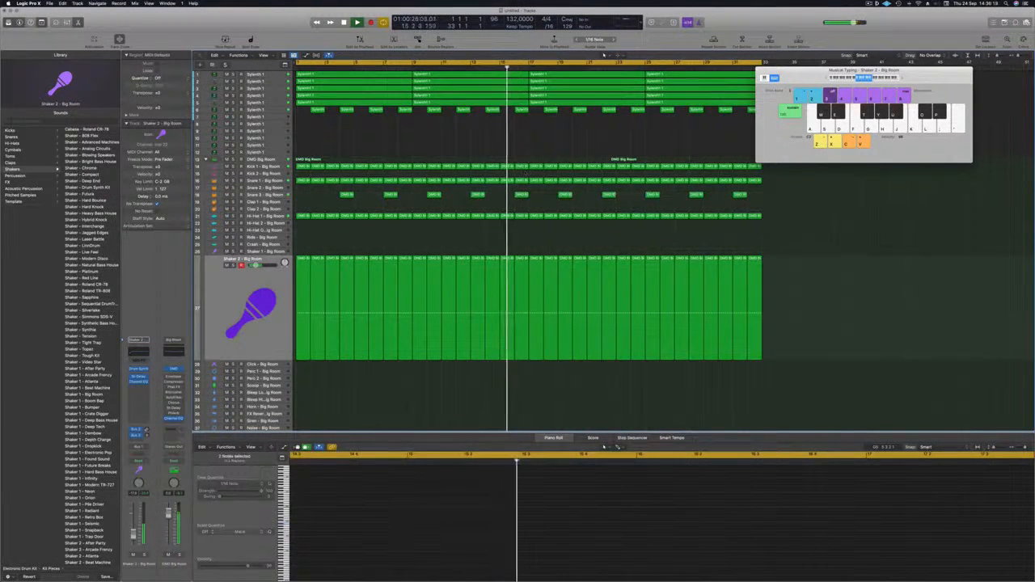
- Replay from the beginning and delete every Snare 3 region except the one in bar 4
{"action": "left_click", "coordinate": [273, 195]}
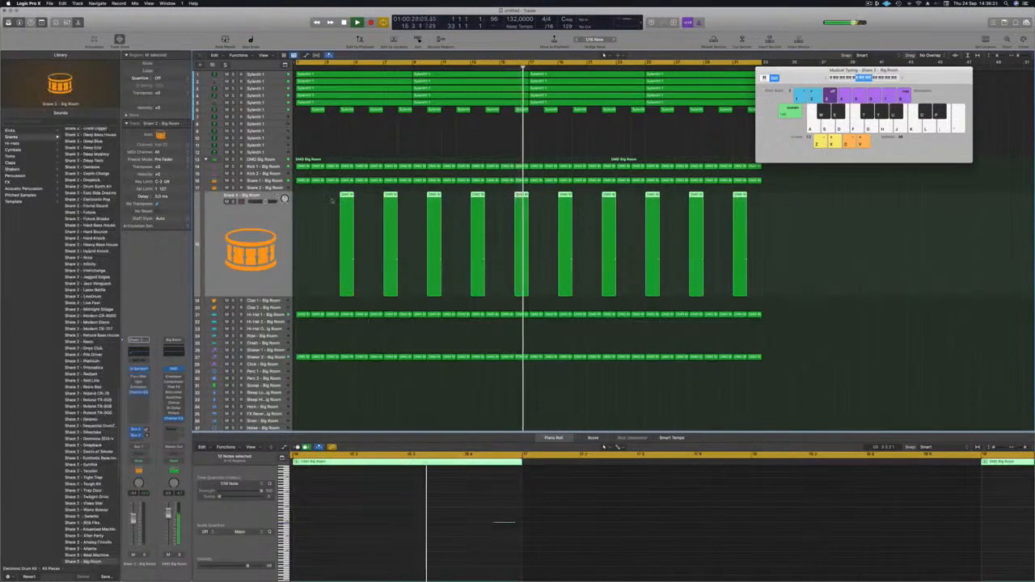
{"action": "key", "text": "Return"}
{"action": "left_click_drag", "start_coordinate": [324, 200], "coordinate": [771, 207]}
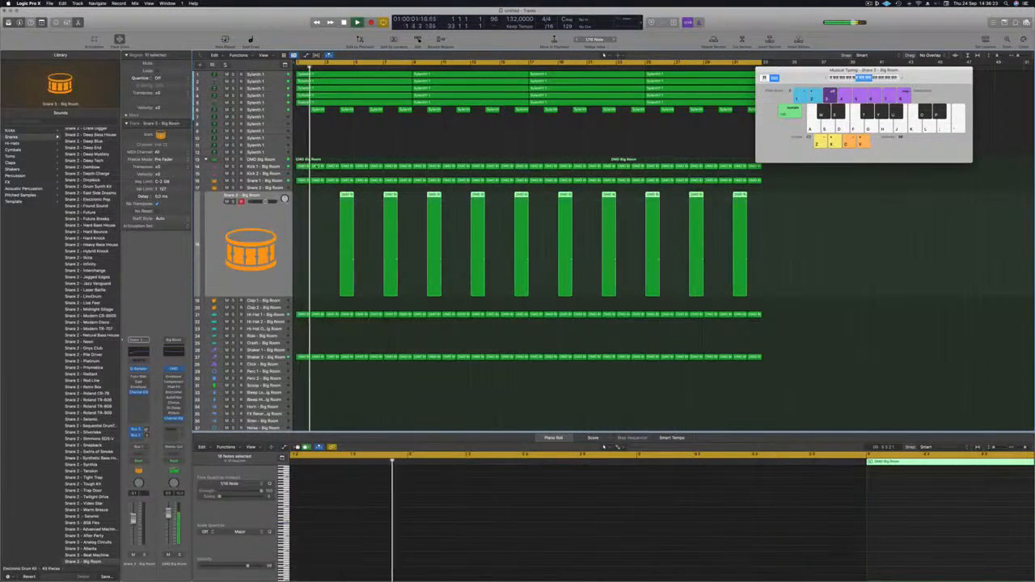
{"action": "left_click_drag", "start_coordinate": [383, 191], "coordinate": [747, 216]}
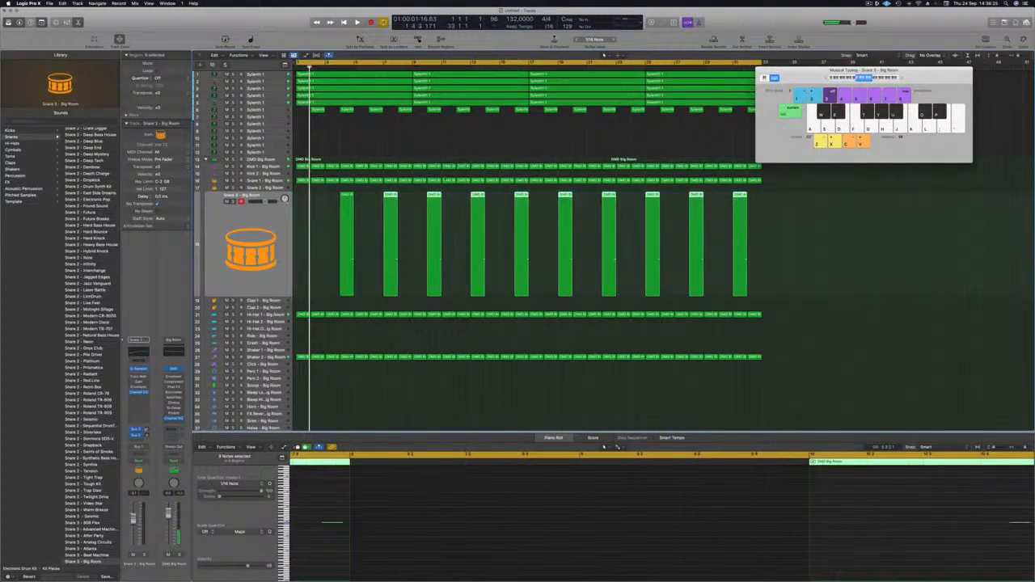
{"action": "key", "text": "Delete"}
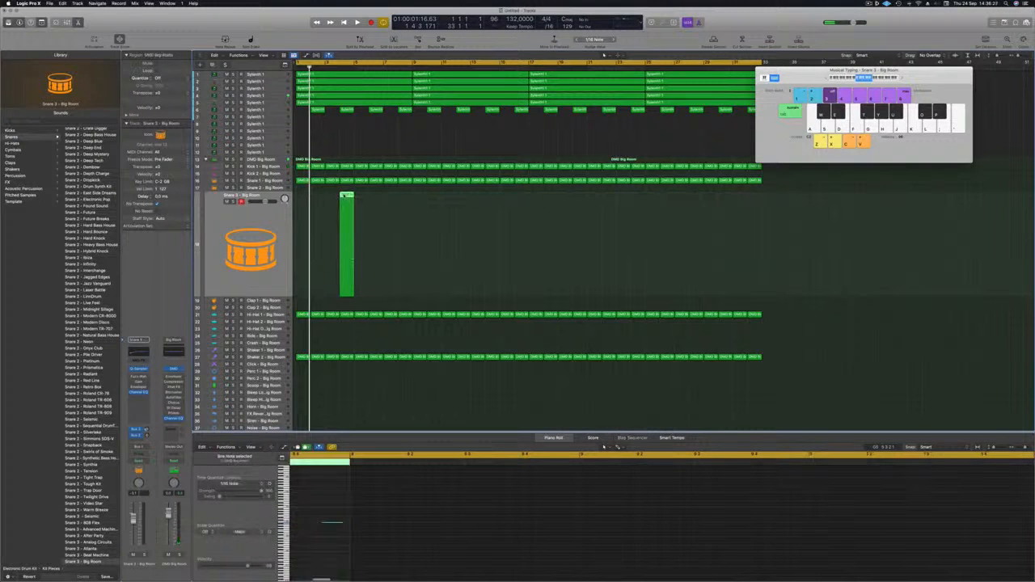
- Repeat the Snare 3 region from bar 4 every four bars up to bar 32 during playback
{"action": "key", "text": "space"}
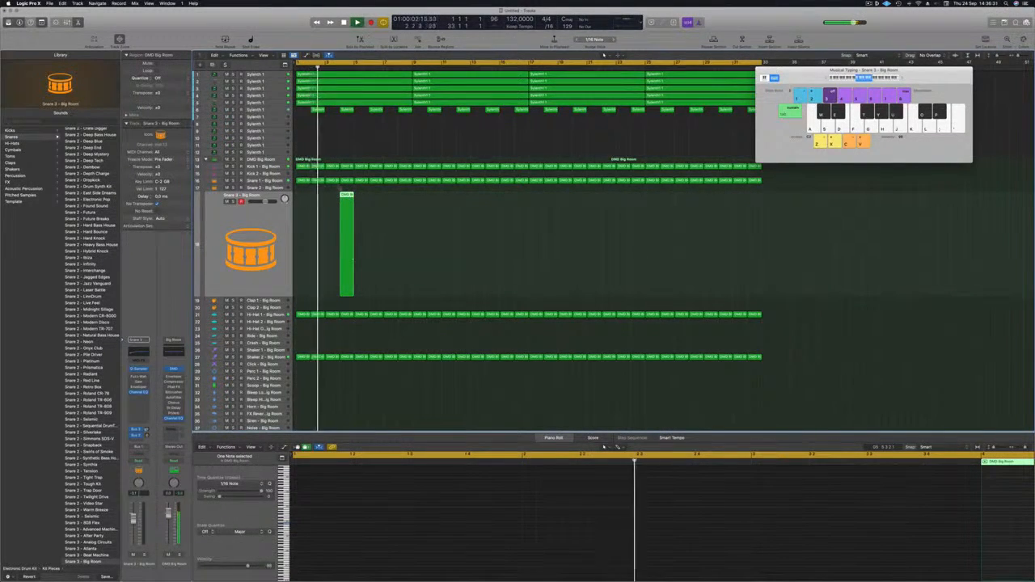
{"action": "left_click_drag", "start_coordinate": [349, 200], "coordinate": [700, 209]}
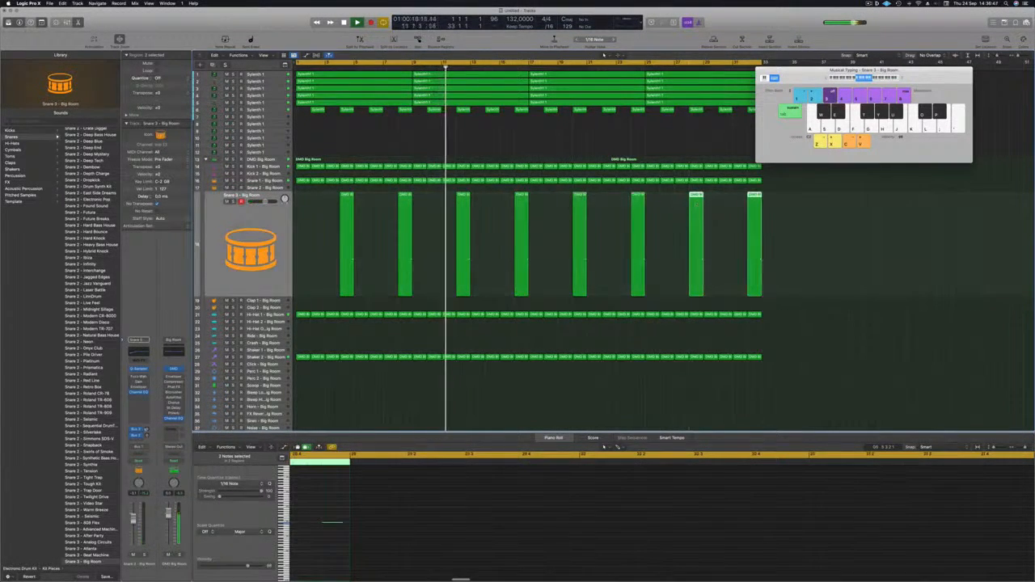
- Select all Snare 3 regions, shift their notes slightly earlier within the bar, and replay the arrangement from the start
{"action": "left_click", "coordinate": [330, 227]}
{"action": "key", "text": "Return"}
{"action": "left_click_drag", "start_coordinate": [325, 216], "coordinate": [930, 276]}
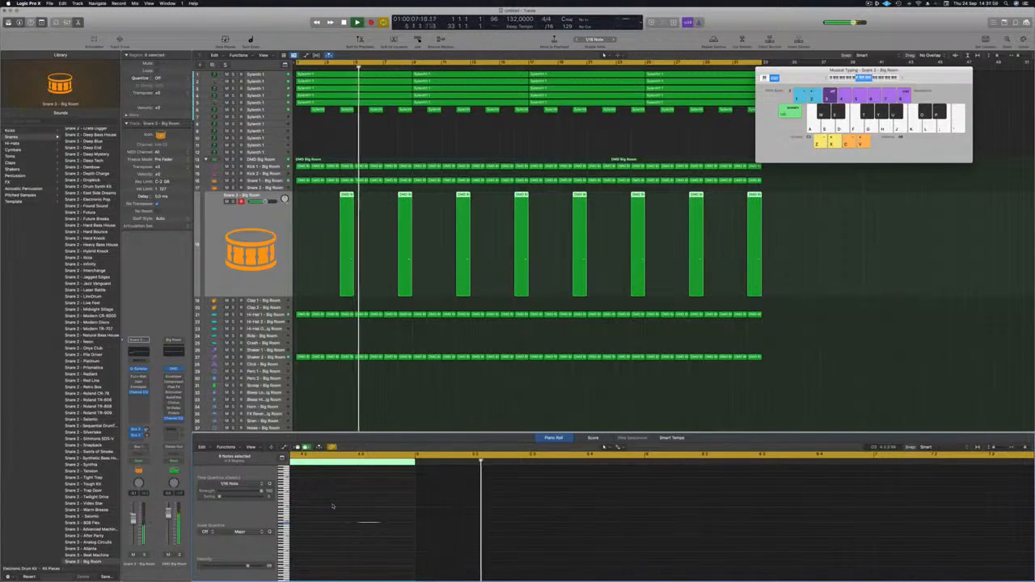
{"action": "left_click", "coordinate": [323, 246]}
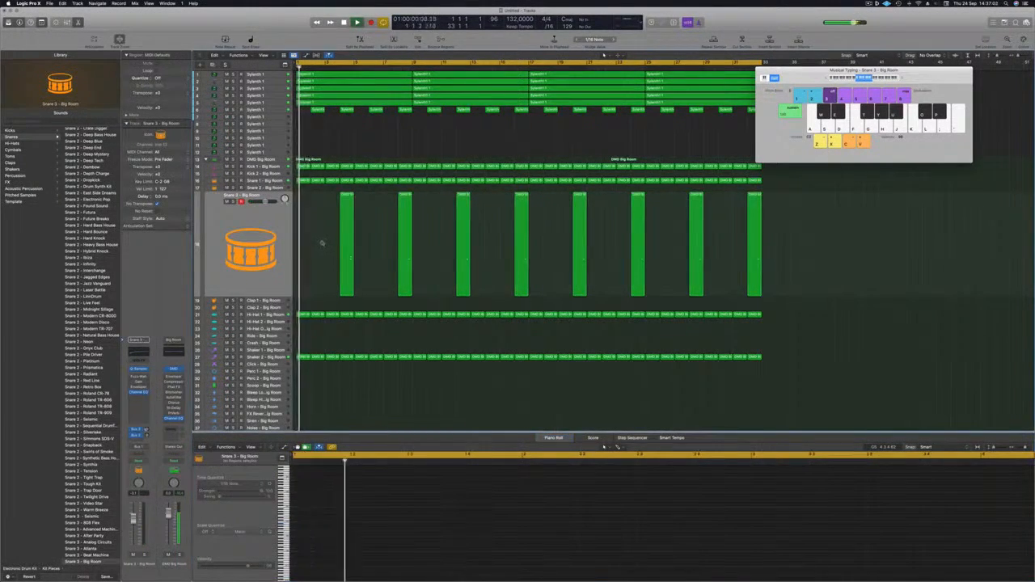
- Stop playback, copy the bar 1 Shaker 2 region onto the Crash track, and delete all its notes except the first
{"action": "key", "text": "super+Left"}
{"action": "key", "text": "super+Up"}
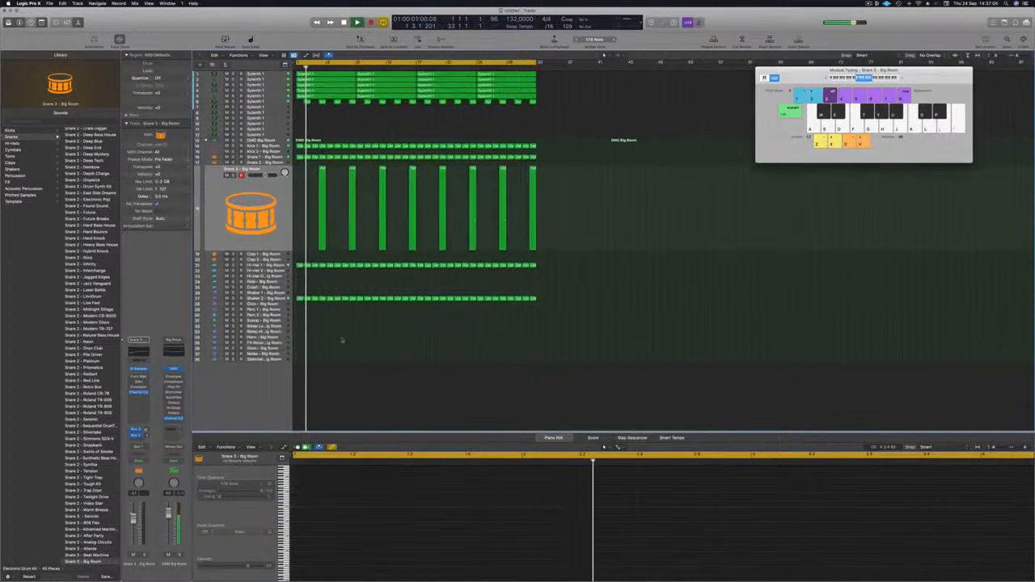
{"action": "key", "text": "super+Right"}
{"action": "key", "text": "super+Right"}
{"action": "key", "text": "super+Right"}
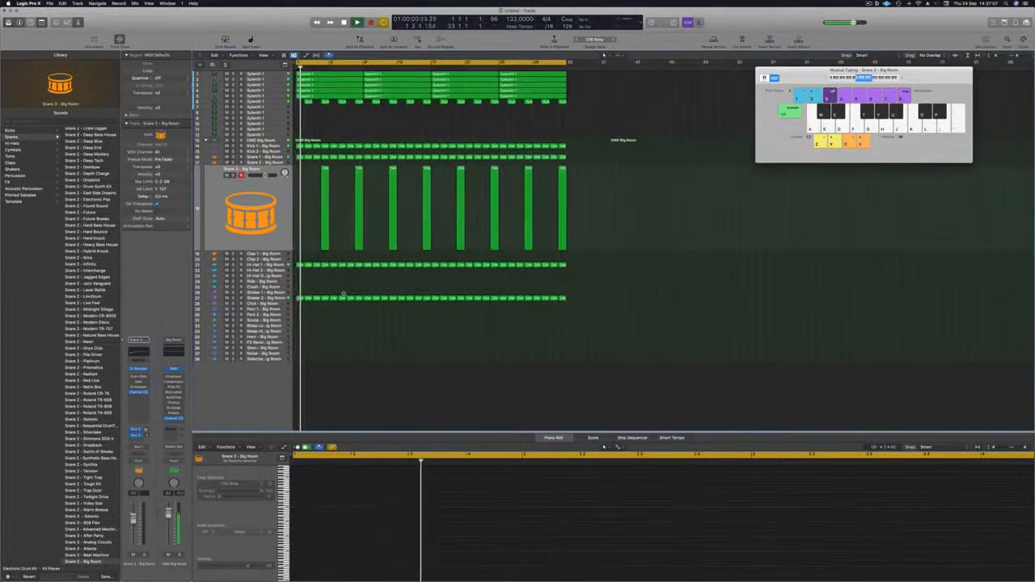
{"action": "key", "text": "space"}
{"action": "left_click", "coordinate": [299, 299]}
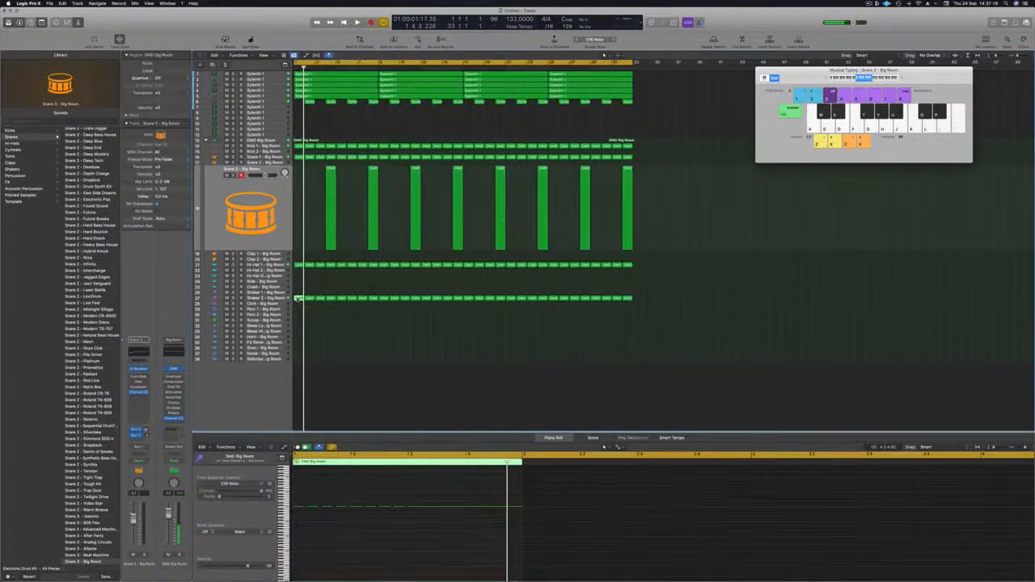
{"action": "left_click_drag", "start_coordinate": [299, 298], "coordinate": [300, 287]}
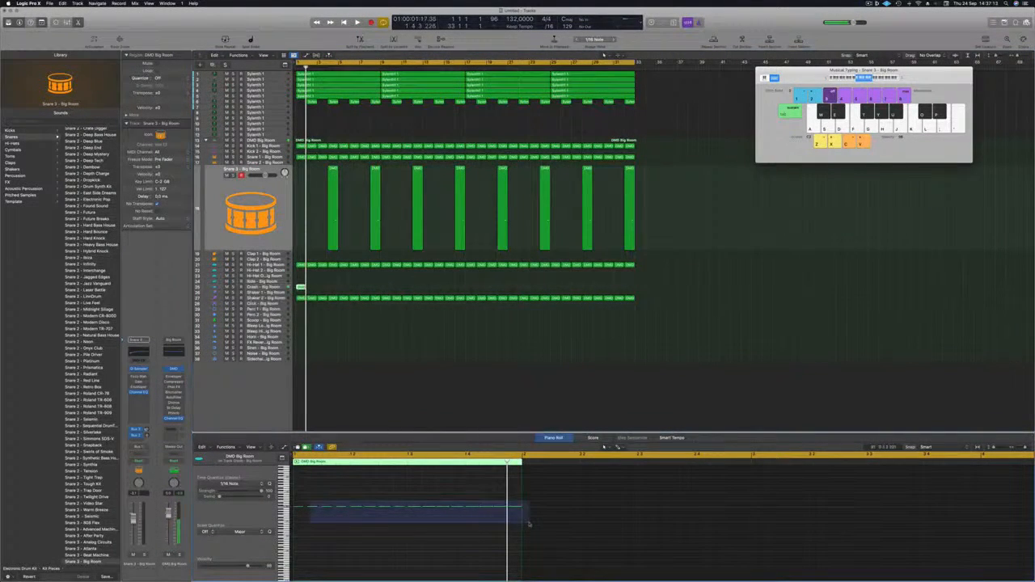
{"action": "left_click_drag", "start_coordinate": [528, 524], "coordinate": [529, 524]}
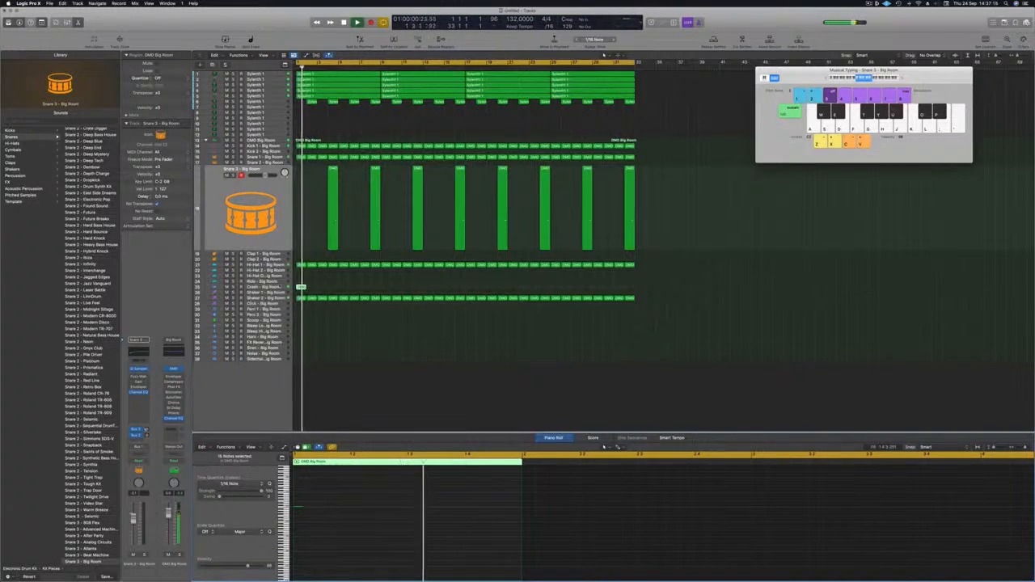
- Copy the Crash region to bars 9, 17 and 25 and replay the arrangement from the beginning
{"action": "left_click", "coordinate": [280, 286]}
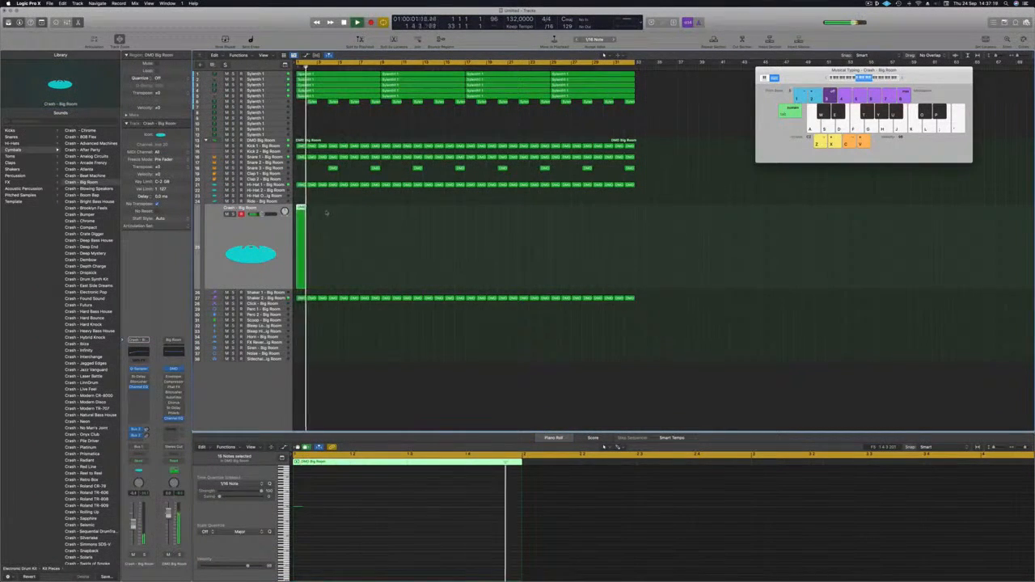
{"action": "left_click_drag", "start_coordinate": [301, 212], "coordinate": [387, 212]}
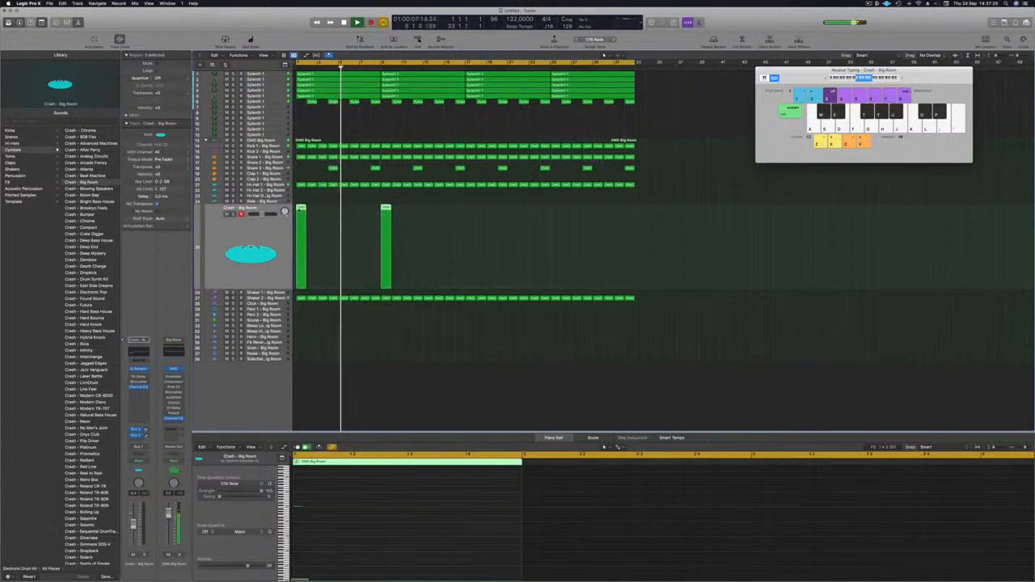
{"action": "left_click_drag", "start_coordinate": [312, 211], "coordinate": [470, 226]}
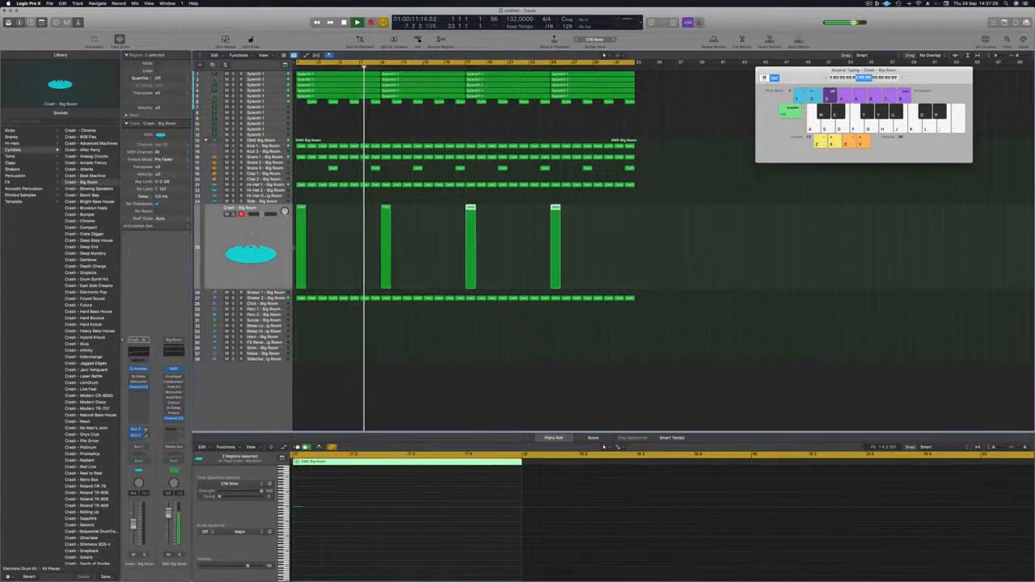
{"action": "scroll", "coordinate": [355, 279], "scroll_direction": "down", "scroll_amount": 2}
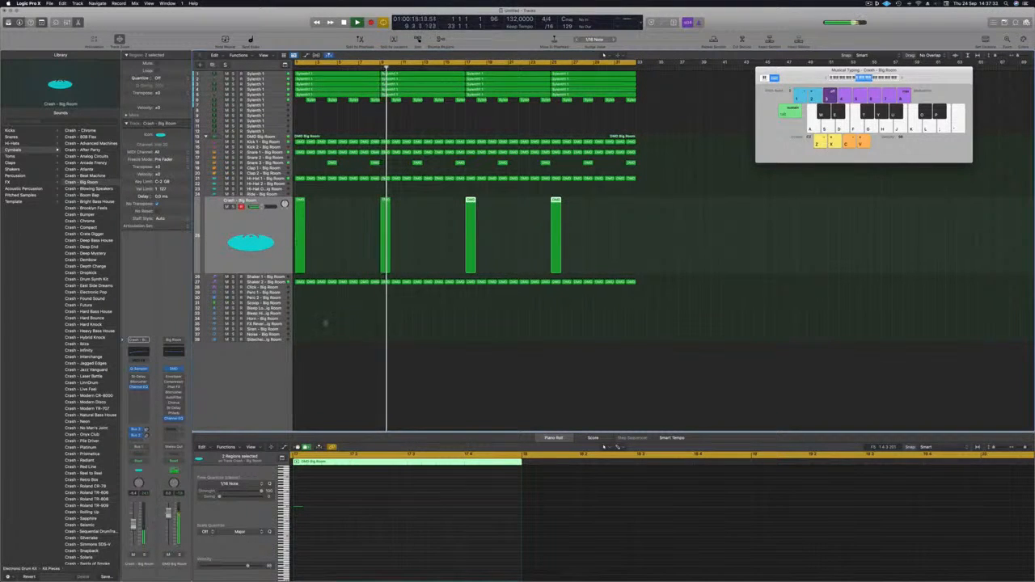
{"action": "key", "text": "Return"}
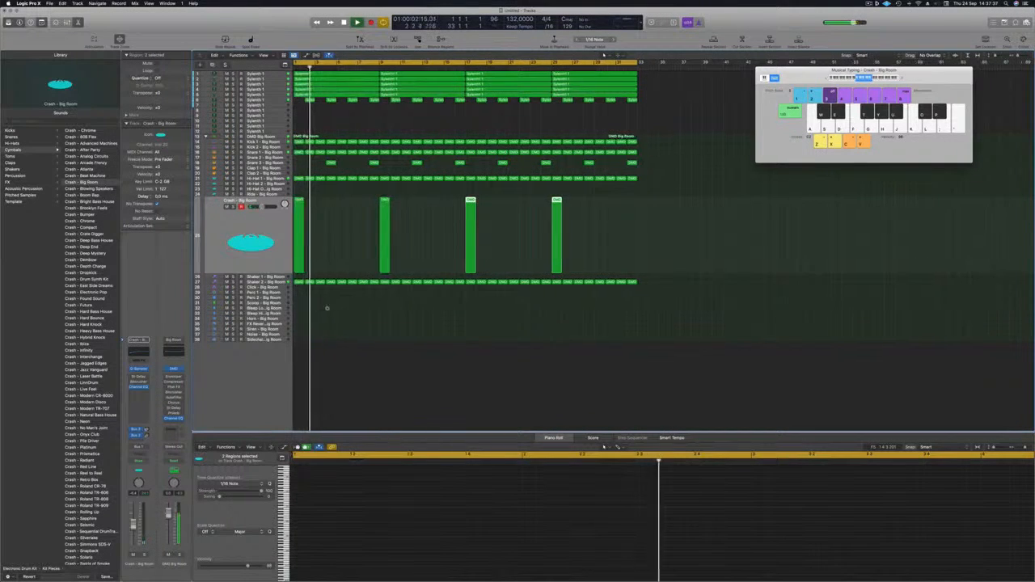
- Copy the bar 1 Kick 1 region onto the Perc 1 track and select the copy for editing in the Piano Roll
{"action": "key", "text": "super+Right"}
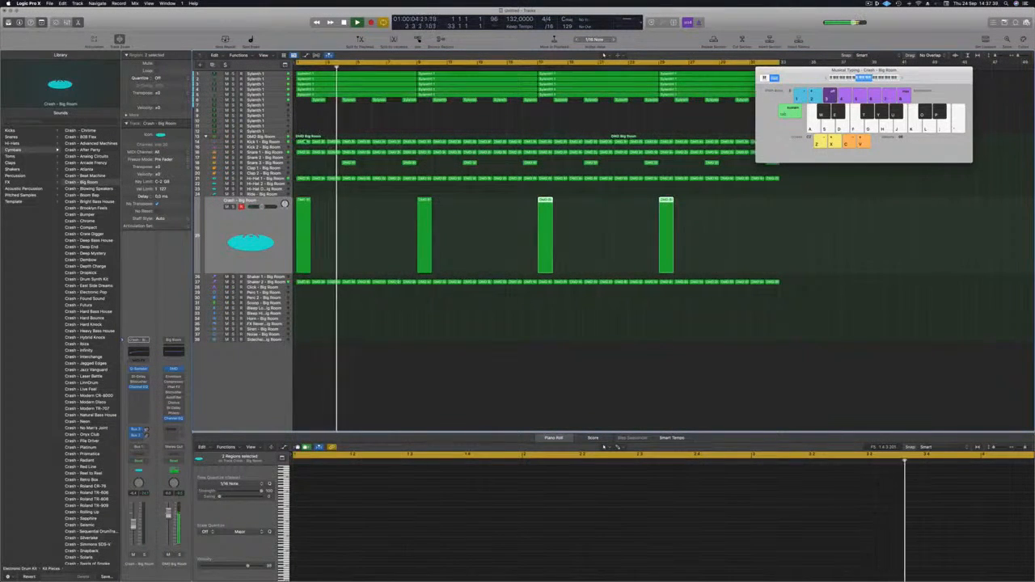
{"action": "left_click", "coordinate": [303, 142]}
{"action": "left_click_drag", "start_coordinate": [304, 142], "coordinate": [305, 292]}
{"action": "left_click", "coordinate": [263, 293]}
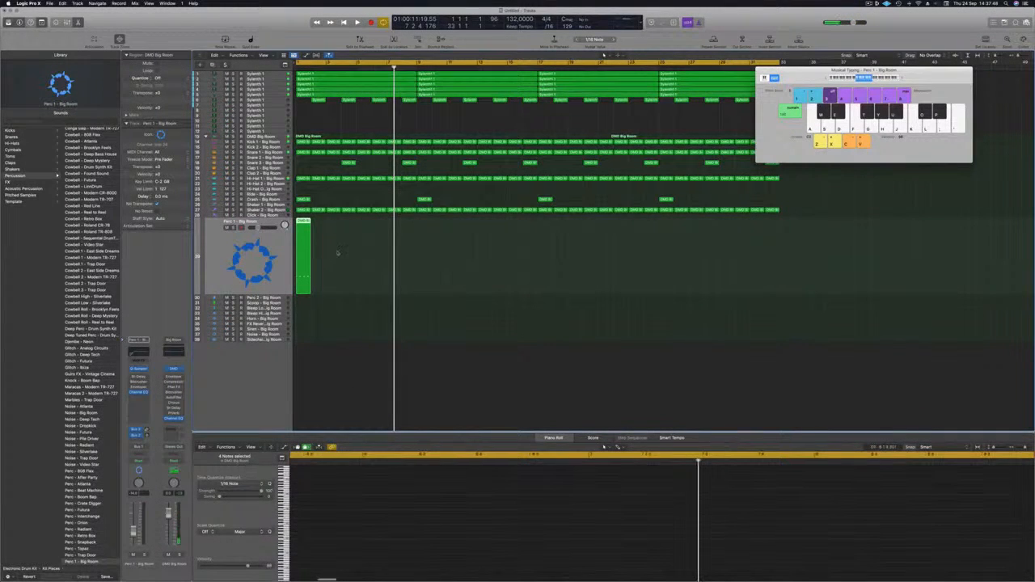
{"action": "left_click", "coordinate": [305, 222]}
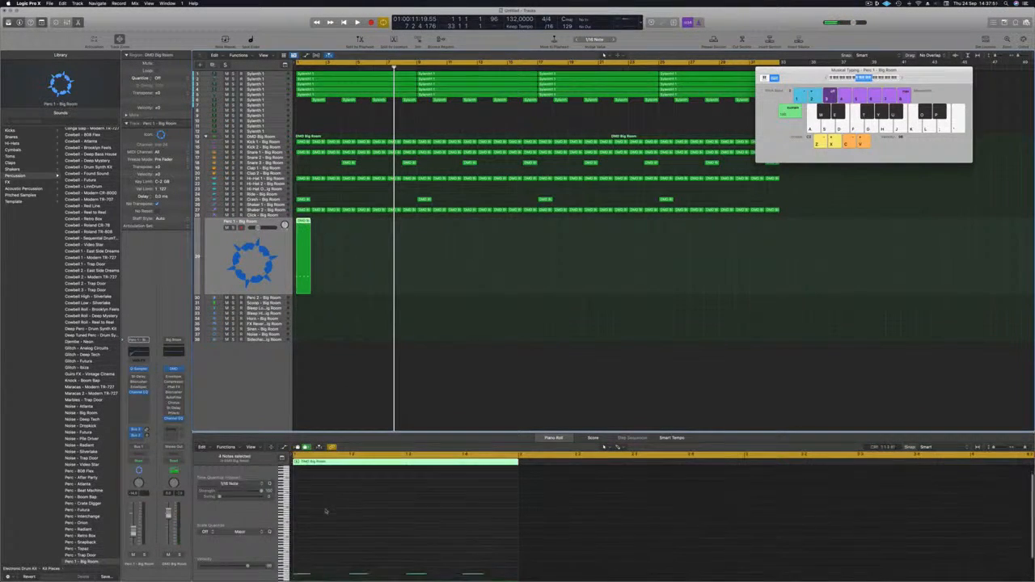
{"action": "left_click", "coordinate": [316, 566]}
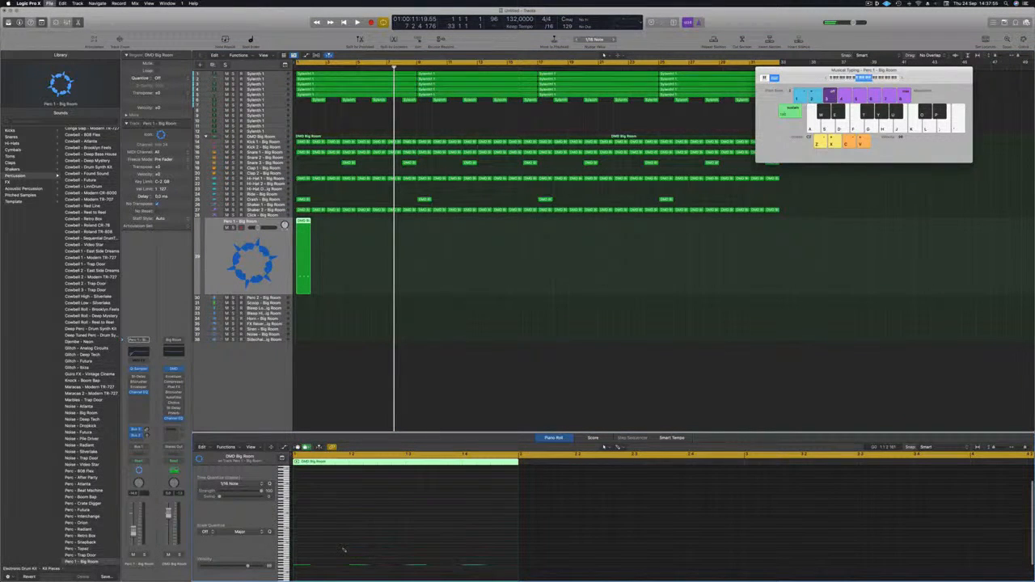
- Save the project as a package in the Logic folder and play the arrangement from the start
{"action": "key", "text": "super+s"}
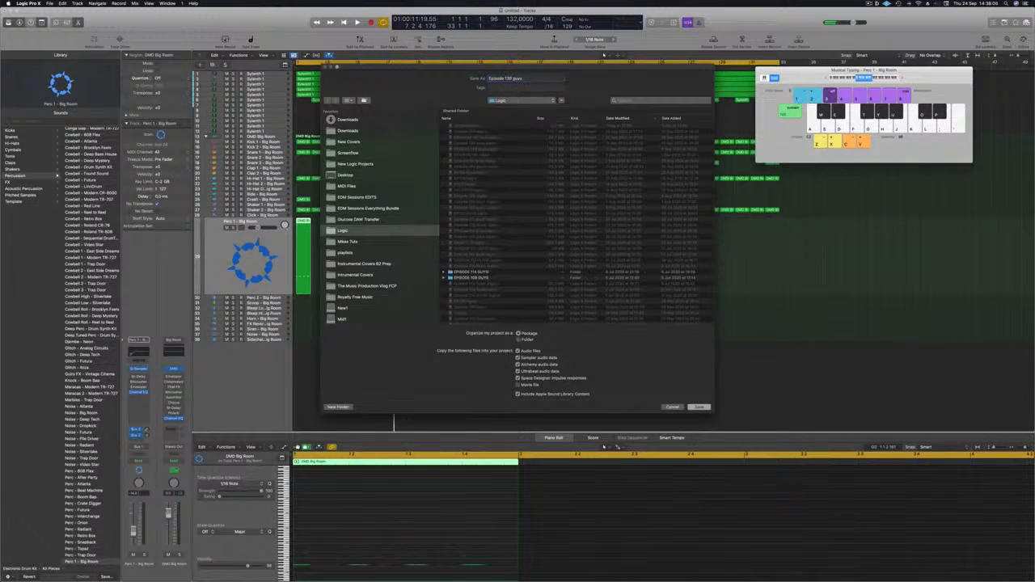
{"action": "key", "text": "Return"}
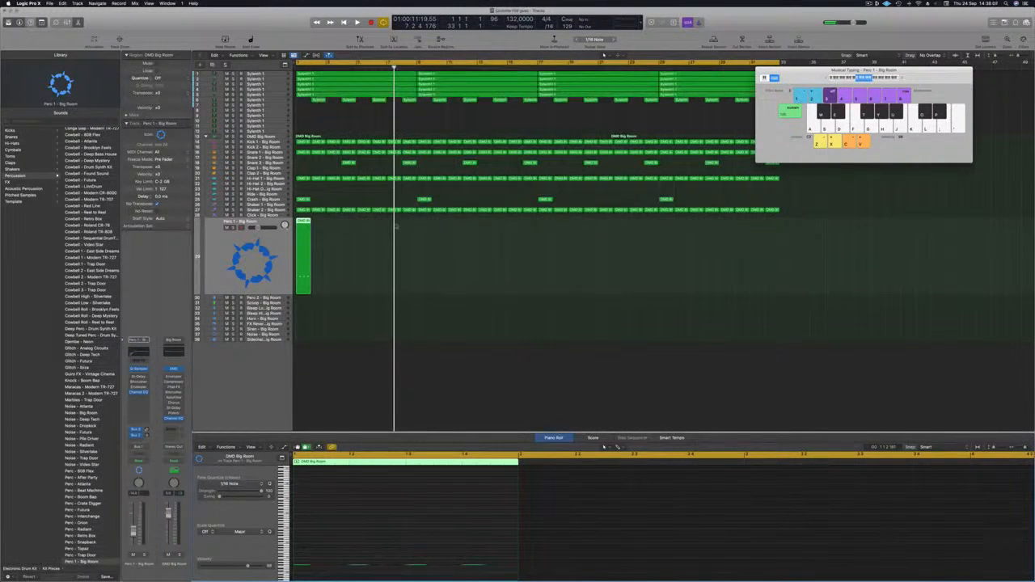
{"action": "key", "text": "space"}
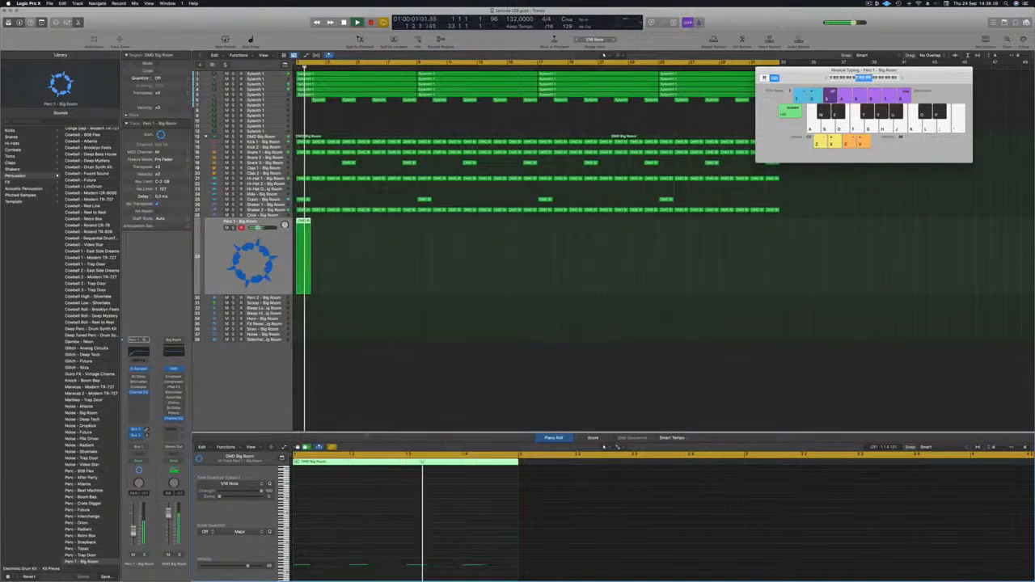
- Shift the four Perc 1 notes onto the offbeats and duplicate the bar 1 region to fill the track through bar 32
{"action": "key", "text": "space"}
{"action": "key", "text": "space"}
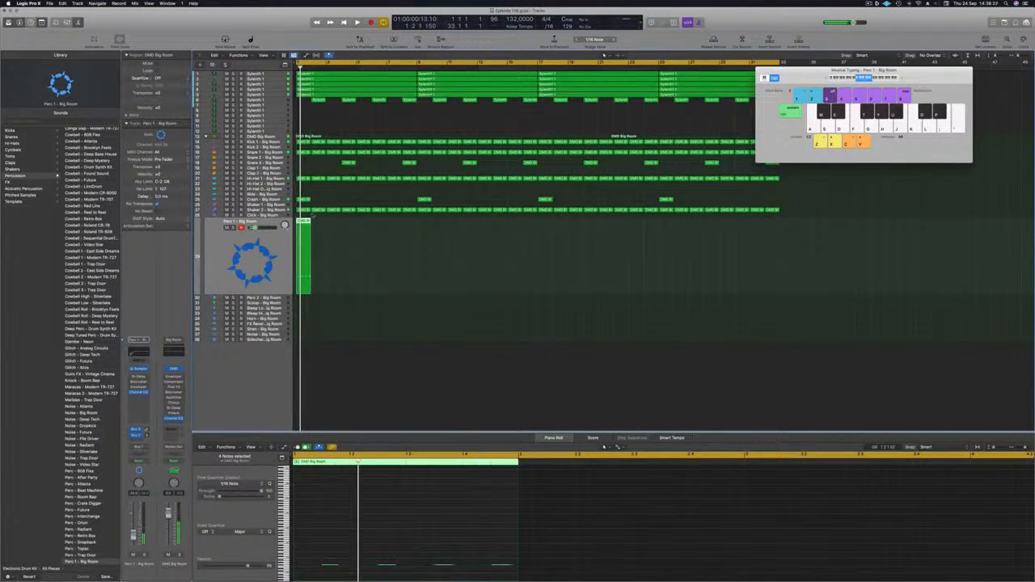
{"action": "left_click_drag", "start_coordinate": [319, 227], "coordinate": [338, 231]}
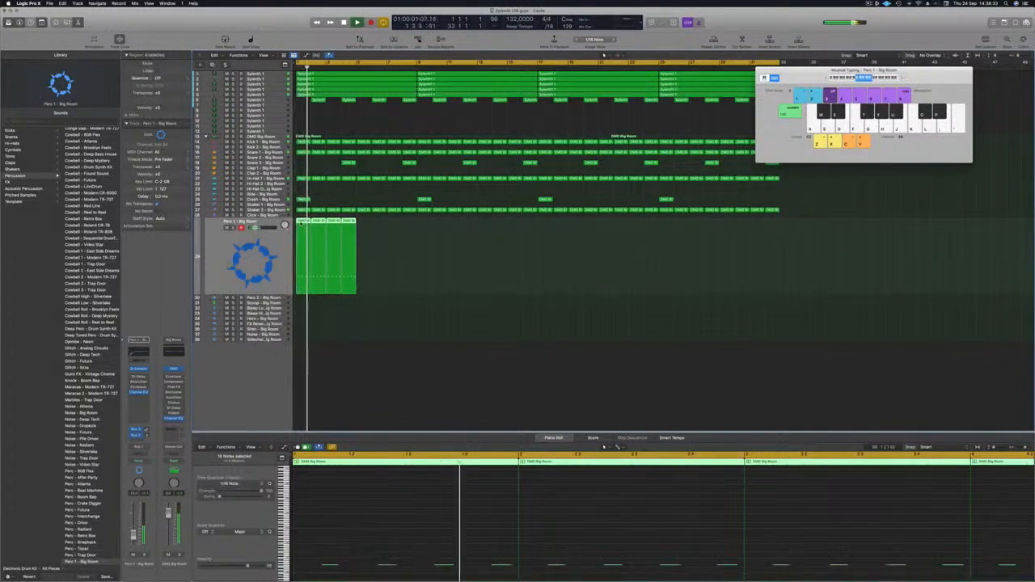
{"action": "key", "text": "super+r"}
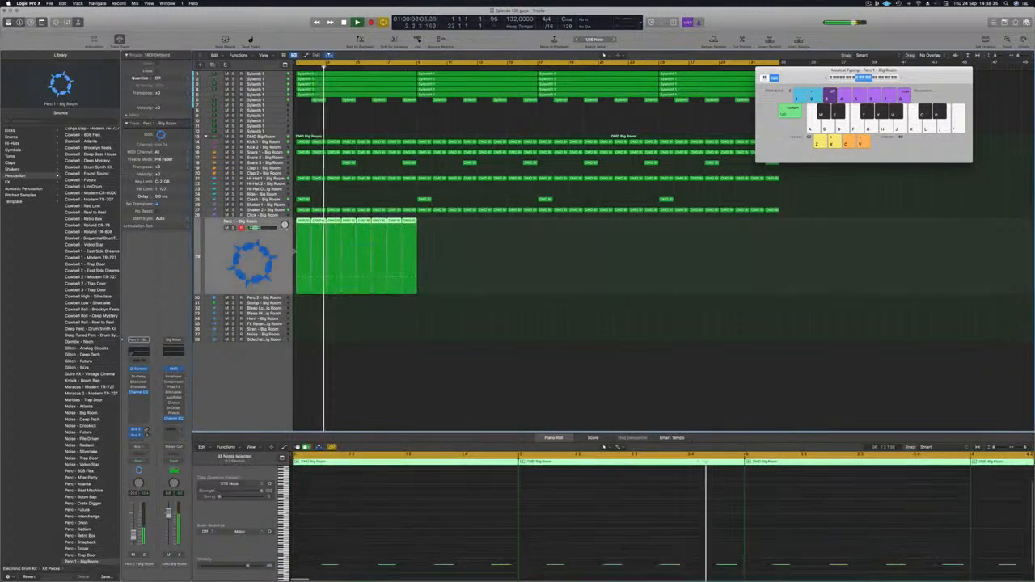
{"action": "left_click_drag", "start_coordinate": [301, 220], "coordinate": [424, 238]}
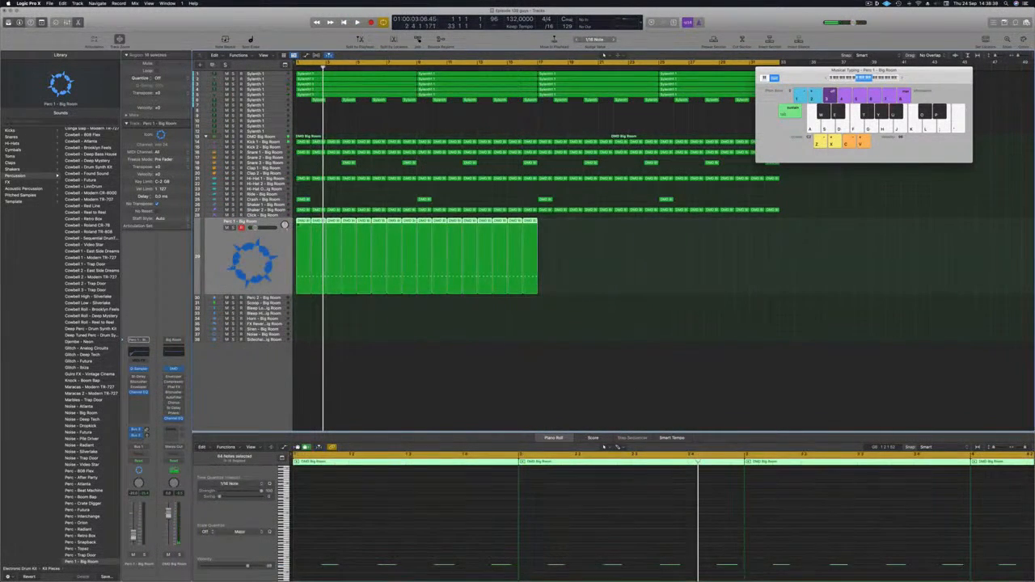
{"action": "left_click_drag", "start_coordinate": [304, 247], "coordinate": [543, 247]}
- Audition presets in Perc 1's Stereo Delay, soloed and in the mix, and settle on Dual 1/2 Note Feedback
{"action": "left_click", "coordinate": [217, 255]}
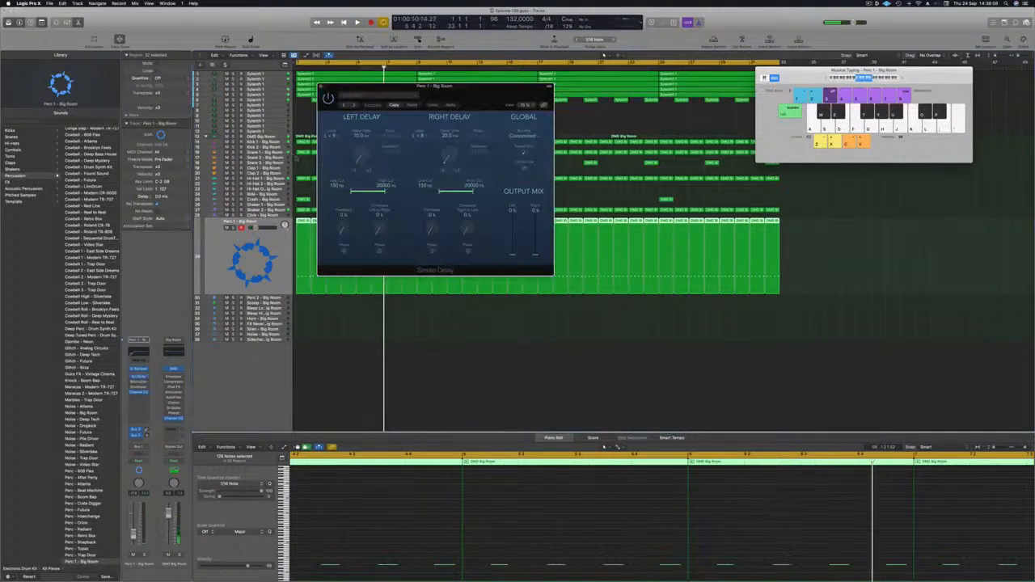
{"action": "left_click", "coordinate": [344, 105]}
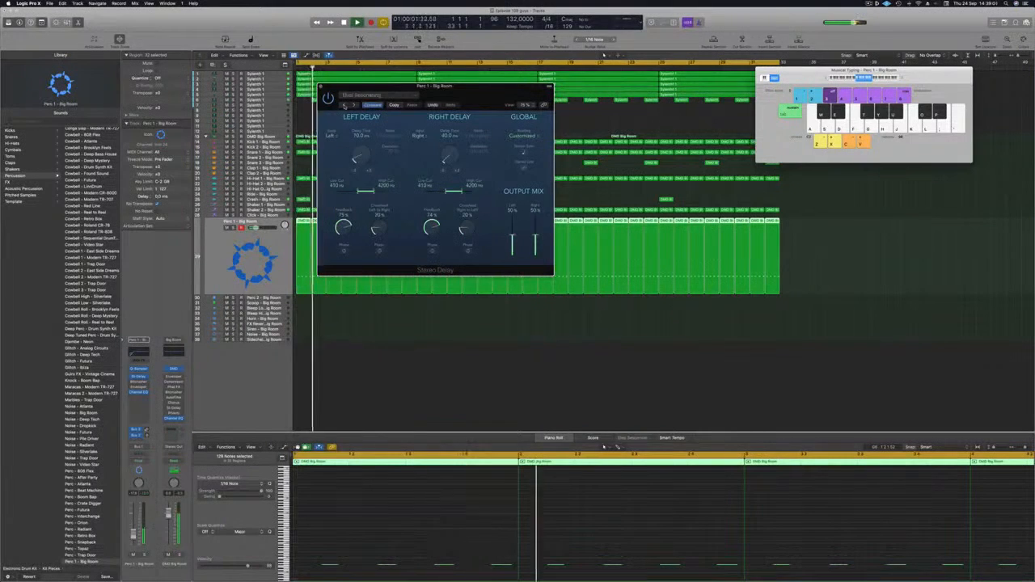
{"action": "left_click", "coordinate": [343, 105]}
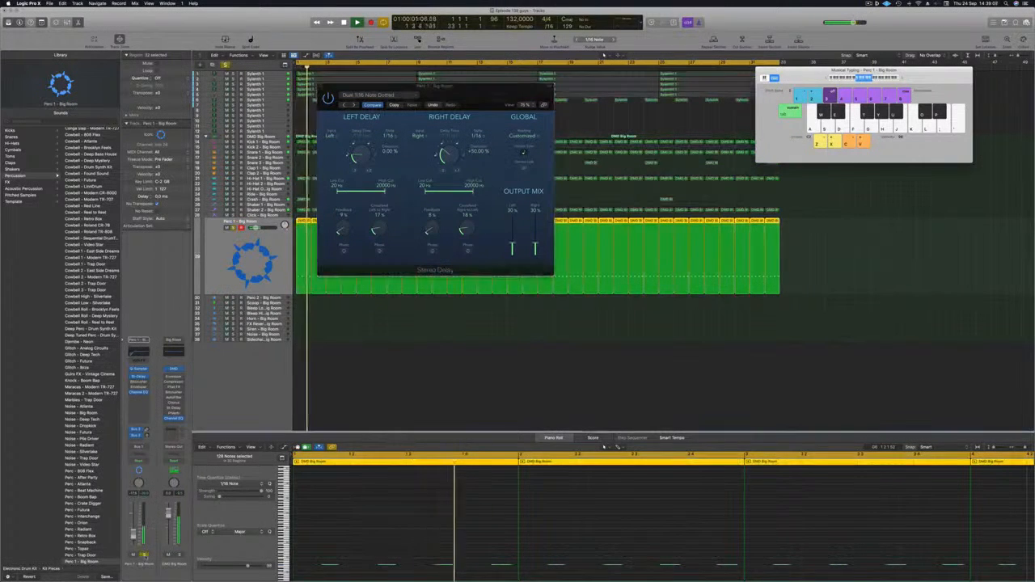
{"action": "left_click", "coordinate": [343, 105]}
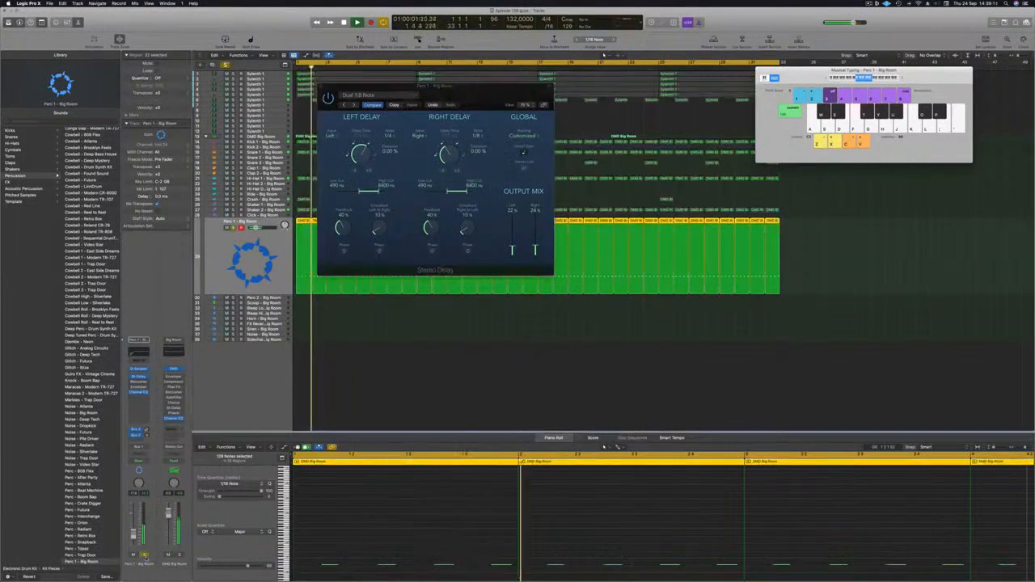
{"action": "left_click", "coordinate": [346, 105]}
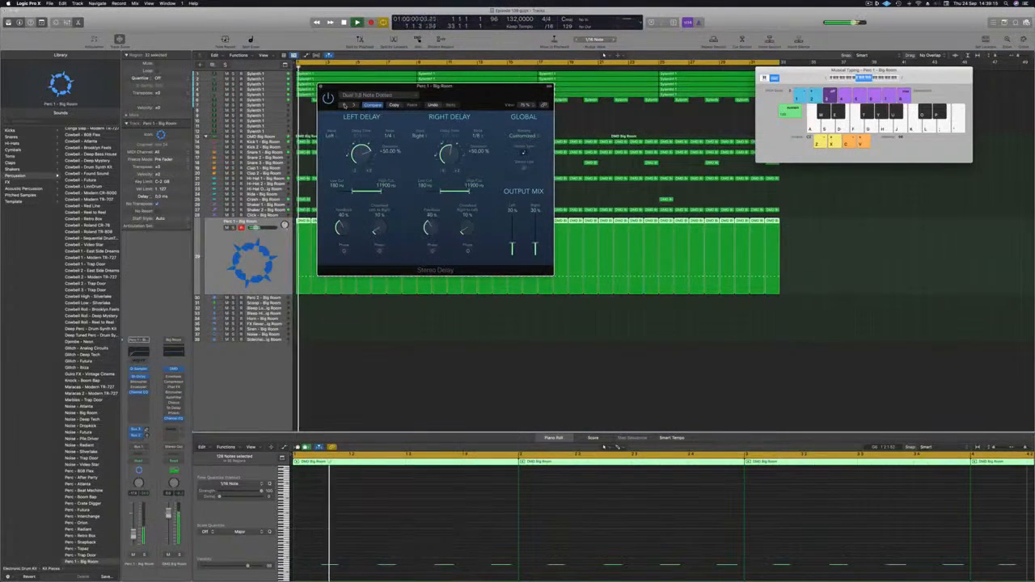
{"action": "left_click", "coordinate": [144, 554]}
{"action": "left_click", "coordinate": [144, 554]}
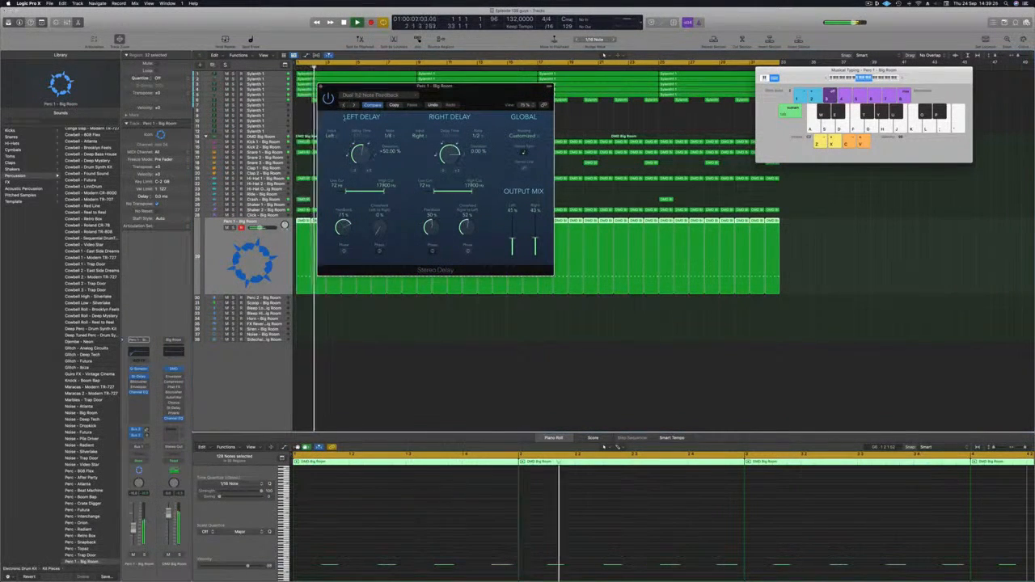
- Raise the High Cut of both the left and right delay to 20000 Hz, close the Stereo Delay and replay the arrangement
{"action": "left_click_drag", "start_coordinate": [455, 96], "coordinate": [472, 88]}
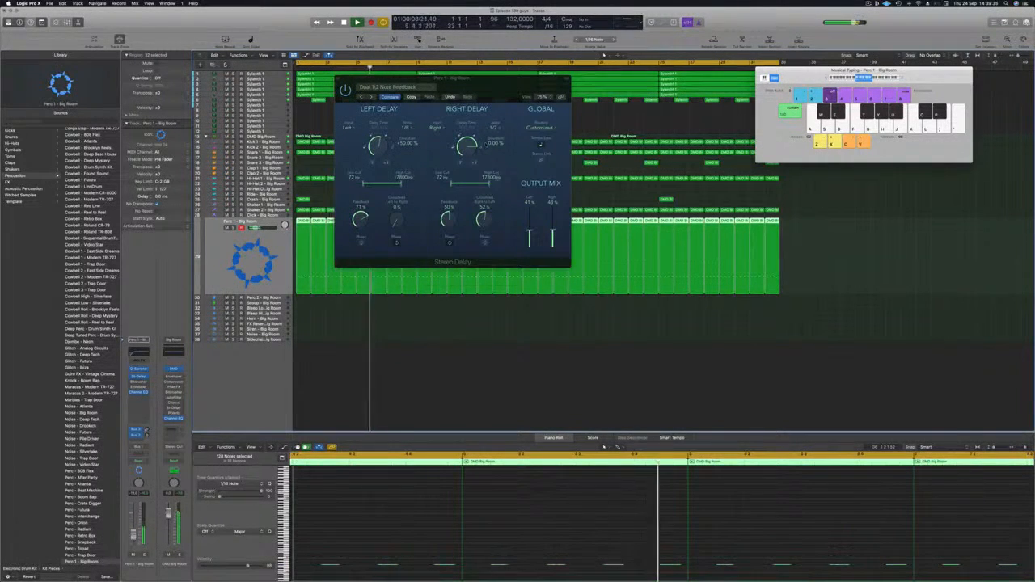
{"action": "left_click_drag", "start_coordinate": [492, 184], "coordinate": [498, 184]}
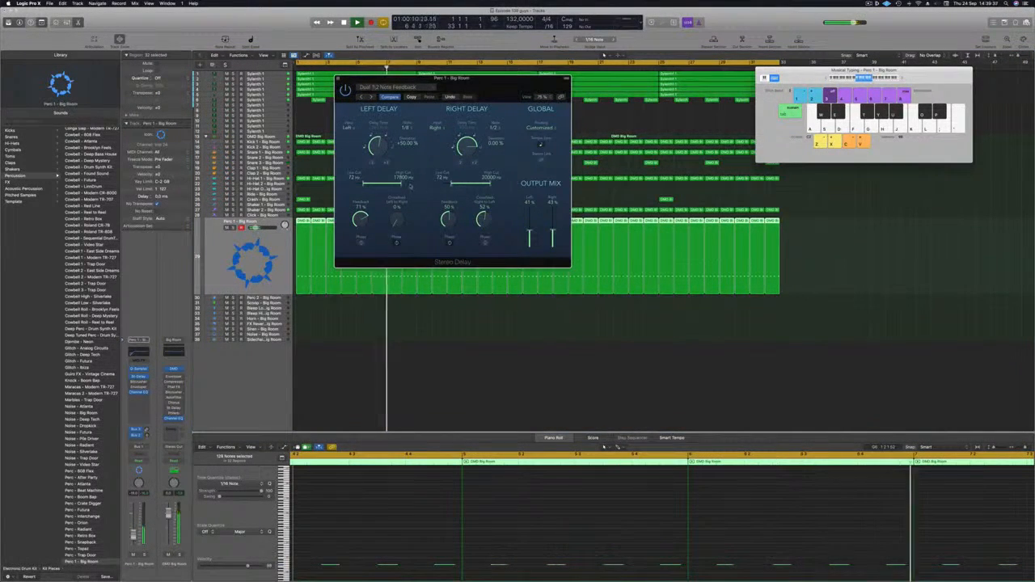
{"action": "left_click_drag", "start_coordinate": [403, 185], "coordinate": [409, 185]}
{"action": "key", "text": "Return"}
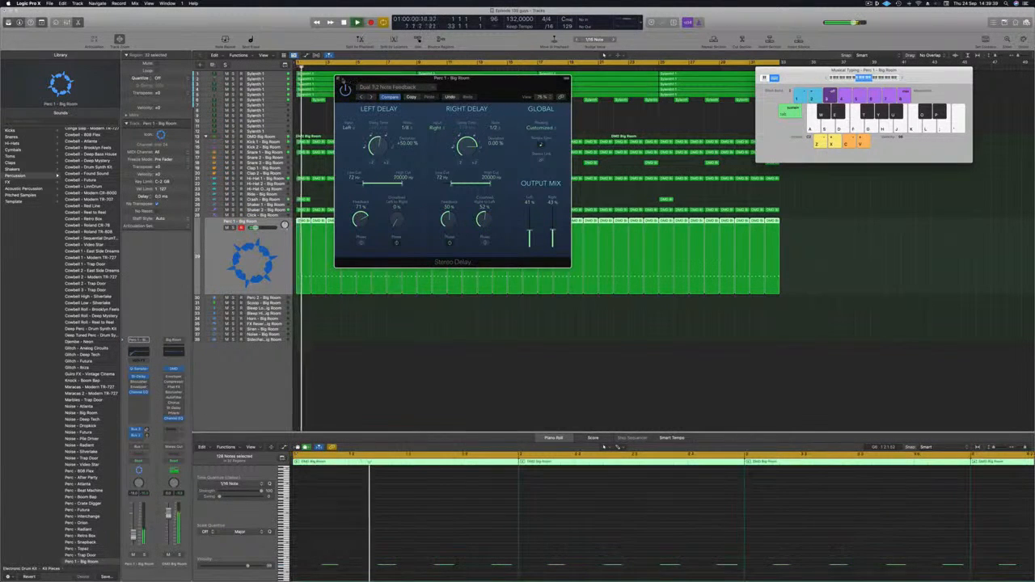
{"action": "left_click", "coordinate": [338, 80]}
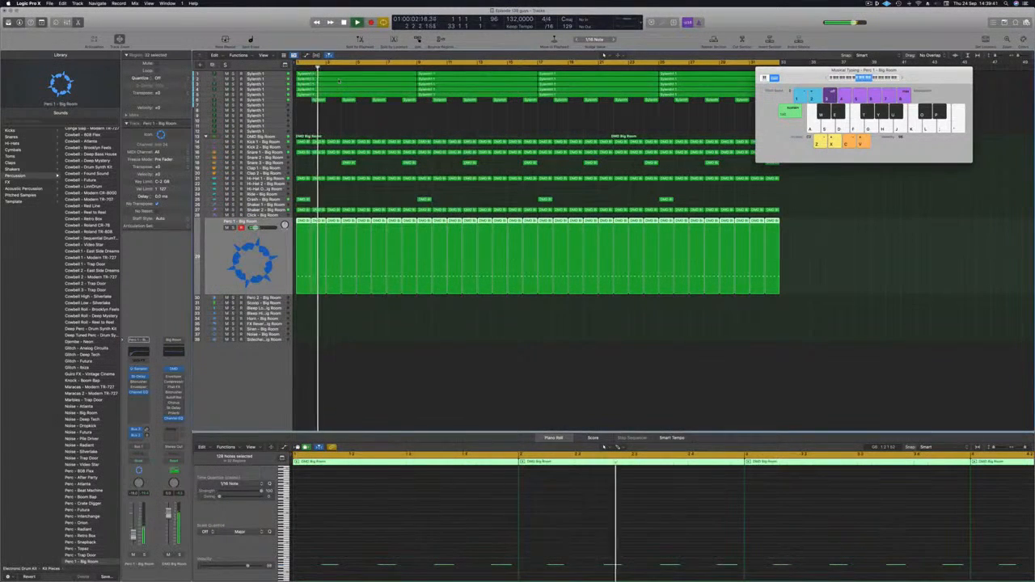
{"action": "key", "text": "Return"}
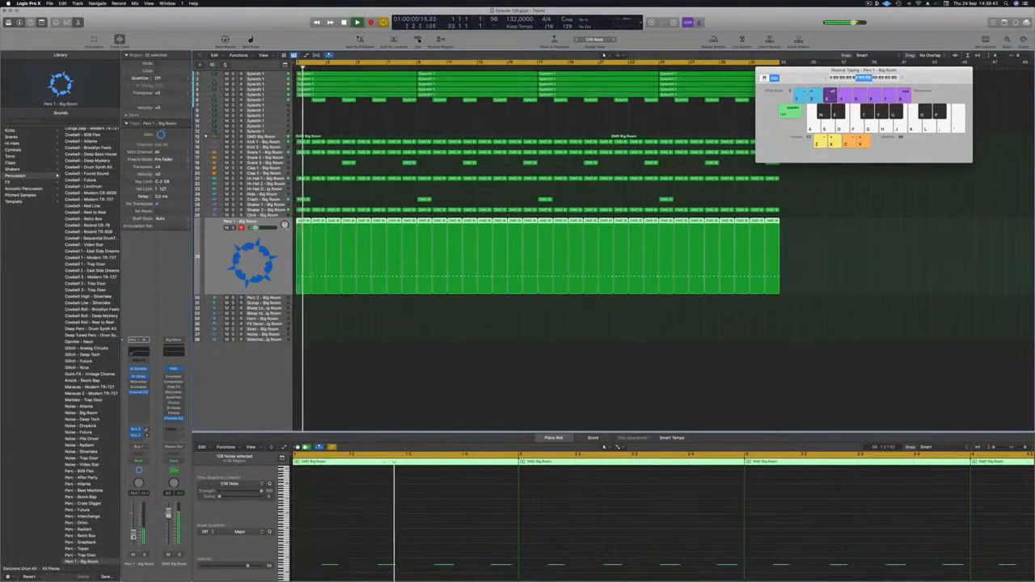
{"action": "left_click", "coordinate": [348, 414]}
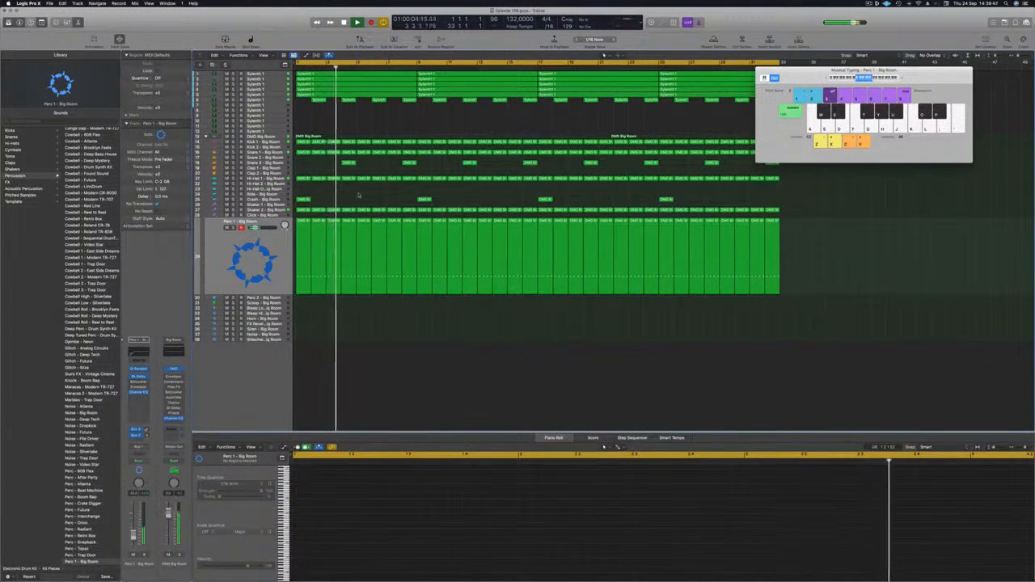
{"action": "key", "text": "Return"}
- Select the Shaker 2 track and insert a Compressor after its Channel EQ while the arrangement replays
{"action": "left_click", "coordinate": [263, 210]}
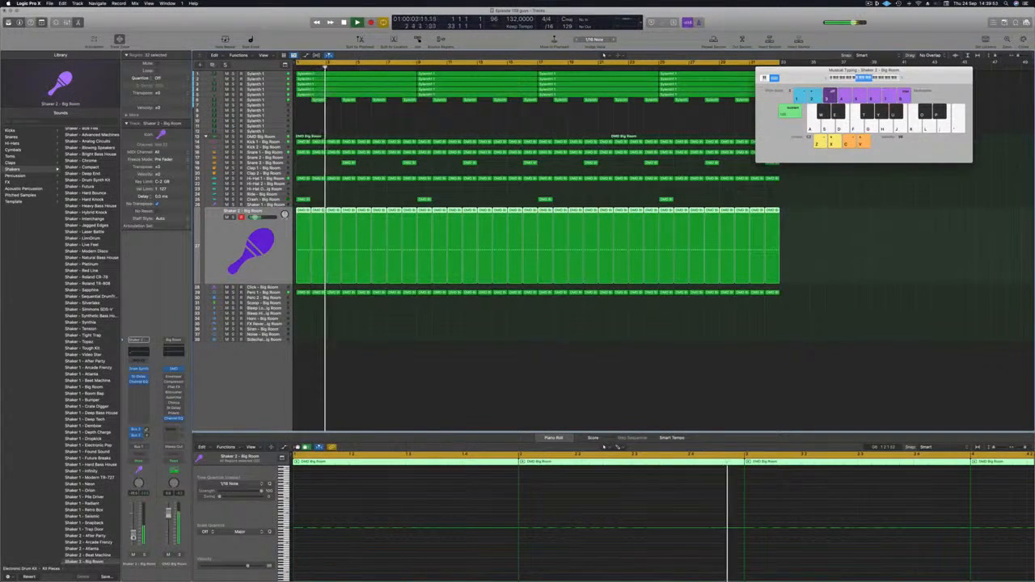
{"action": "key", "text": "Return"}
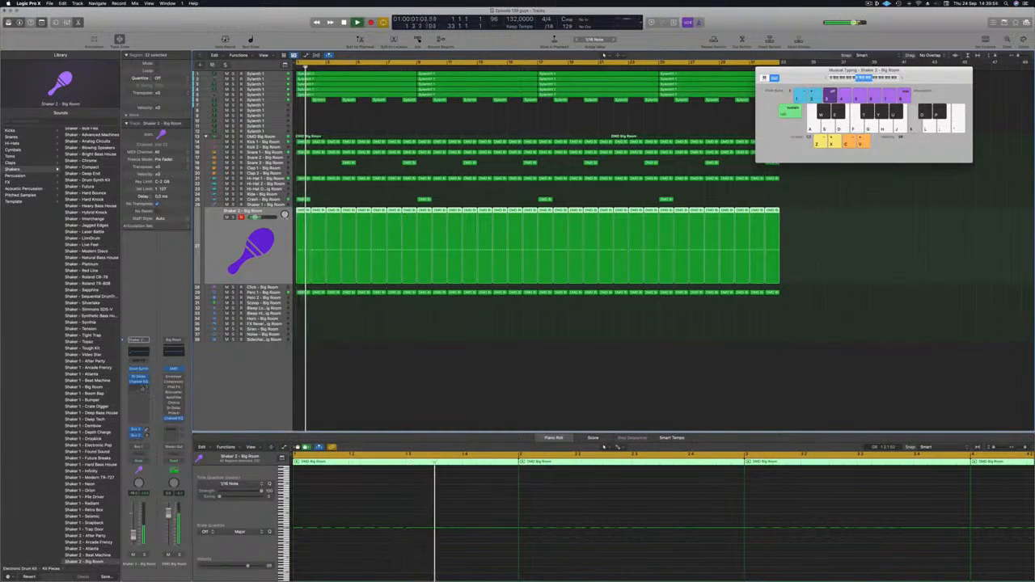
{"action": "left_click", "coordinate": [142, 387]}
{"action": "left_click", "coordinate": [193, 410]}
{"action": "key", "text": "Return"}
- Set the Shaker 2 Compressor's side chain source to the Kick 1 - Big Room instrument and close the plug-in
{"action": "left_click", "coordinate": [612, 95]}
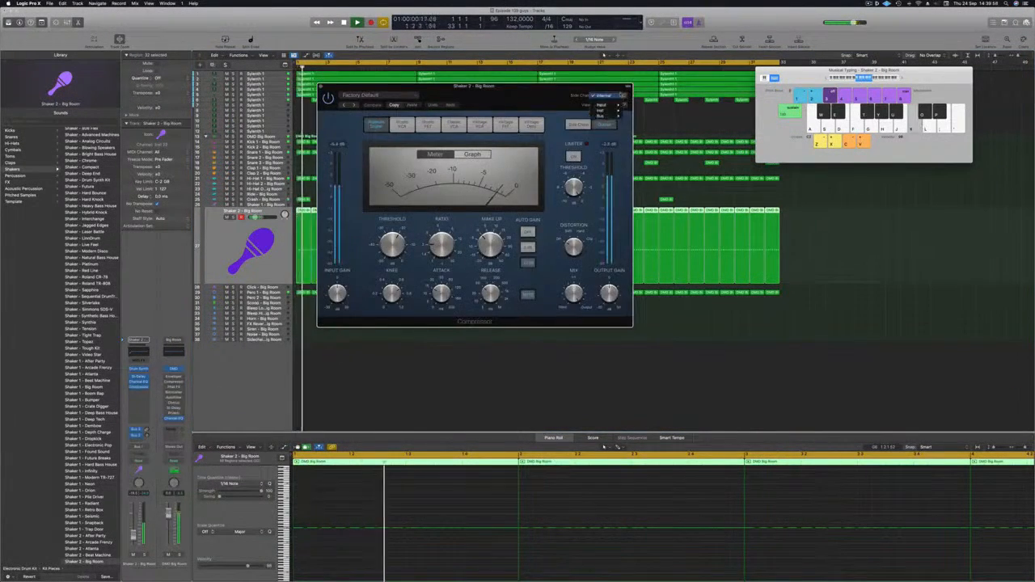
{"action": "mouse_move", "coordinate": [600, 110]}
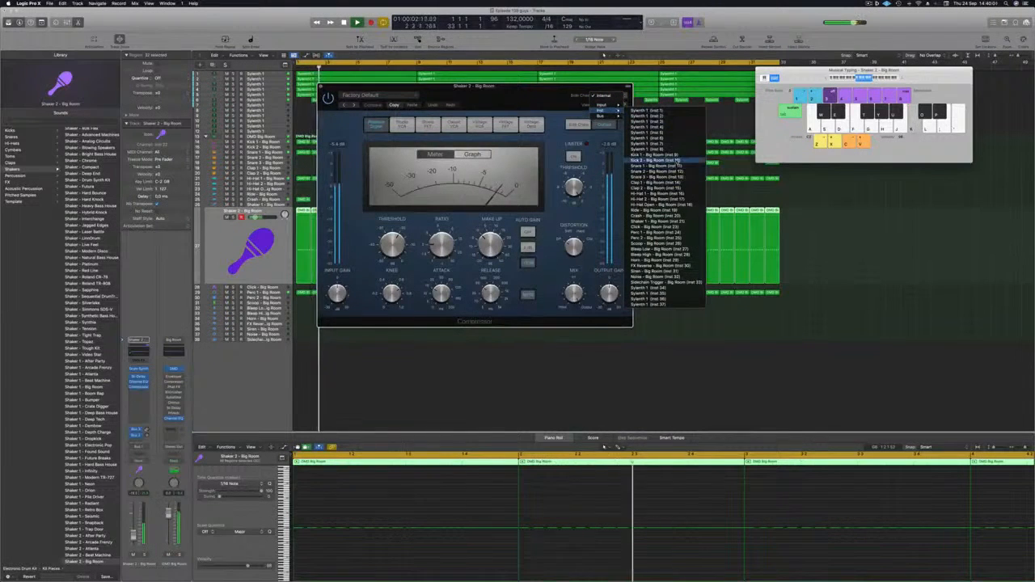
{"action": "left_click", "coordinate": [659, 155]}
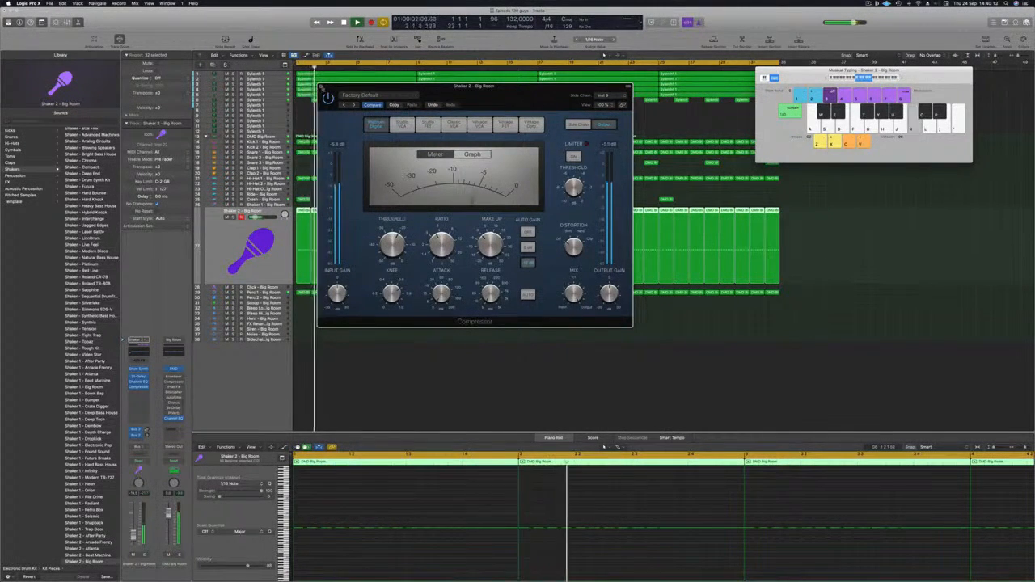
{"action": "key", "text": "super+w"}
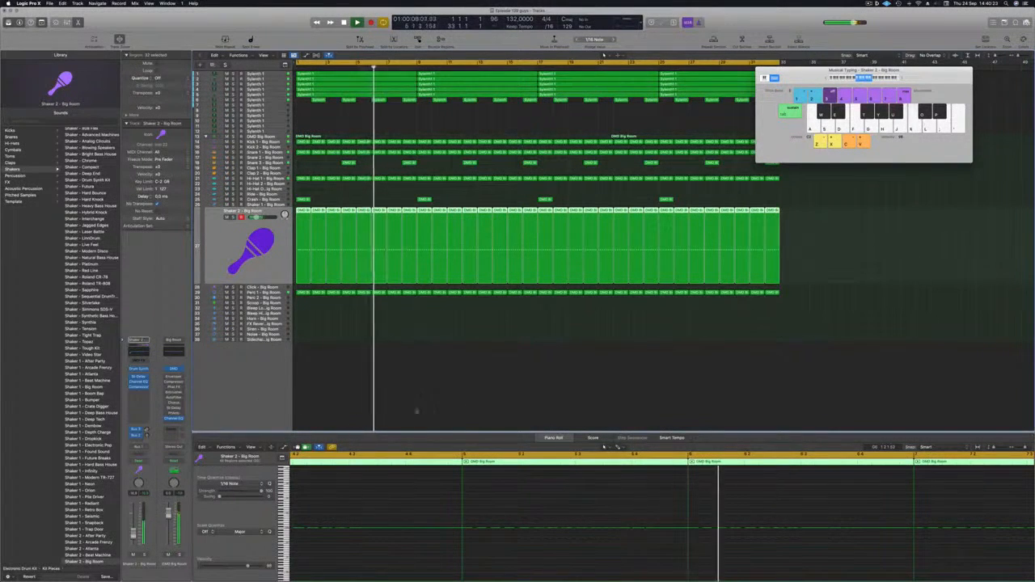
- Stop playback, copy the bar 1 Perc 1 region onto the Scoop track, and delete all its notes except the last
{"action": "left_click", "coordinate": [483, 401]}
{"action": "key", "text": "super+Up"}
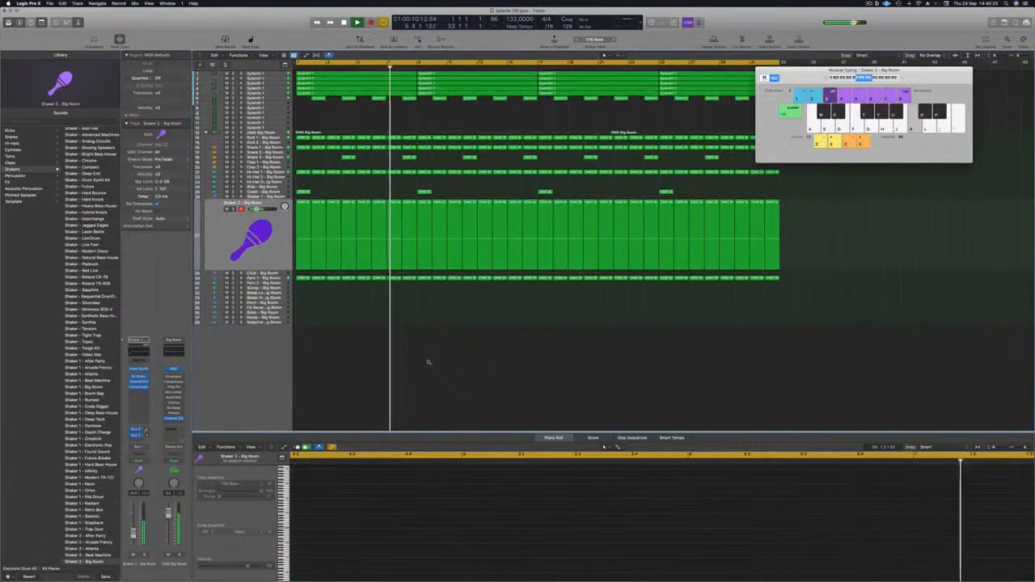
{"action": "key", "text": "super+Up"}
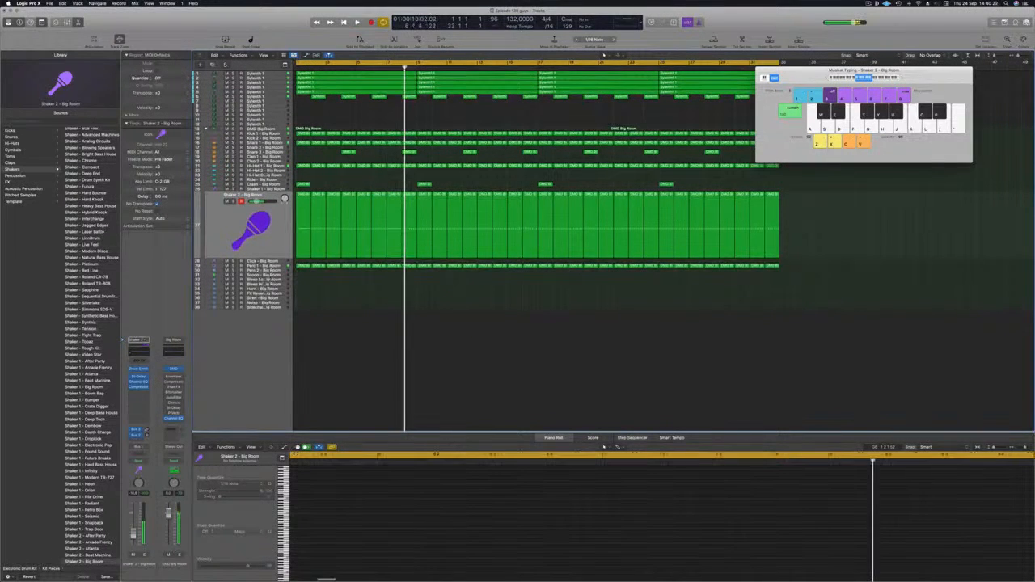
{"action": "key", "text": "Down"}
{"action": "left_click_drag", "start_coordinate": [302, 203], "coordinate": [301, 241]}
{"action": "left_click_drag", "start_coordinate": [312, 552], "coordinate": [471, 568]}
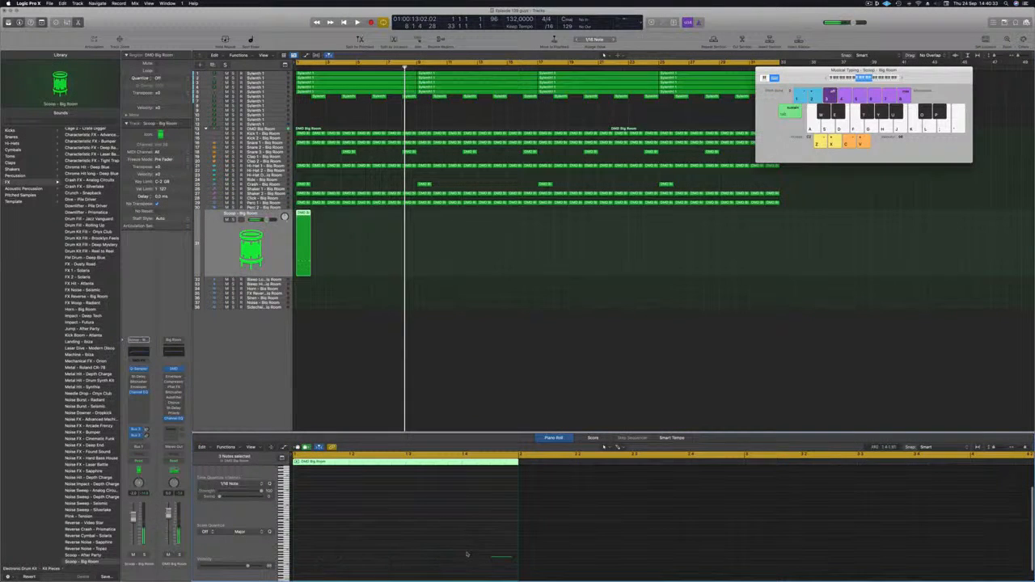
- Audition the Scoop pattern from the start of the arrangement, both with the track soloed and in the full mix
{"action": "key", "text": "shift+space"}
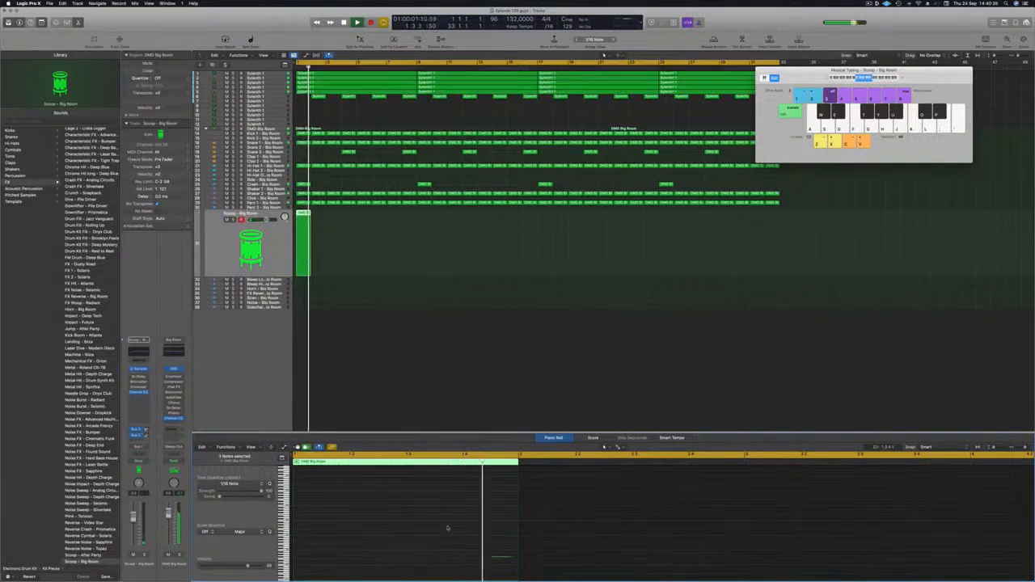
{"action": "key", "text": "space"}
{"action": "key", "text": "space"}
{"action": "left_click", "coordinate": [145, 556]}
{"action": "key", "text": "shift+space"}
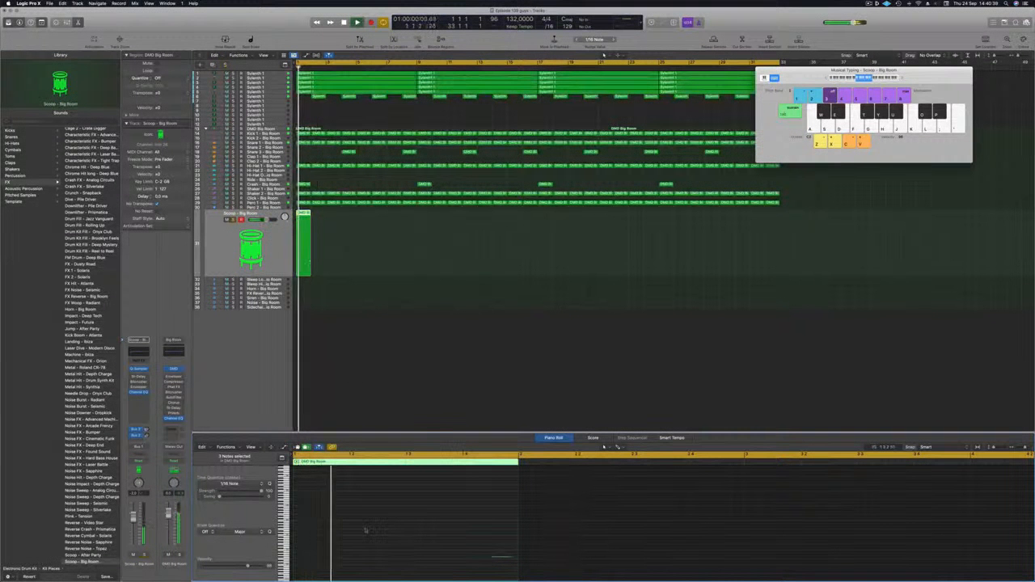
{"action": "key", "text": "shift+space"}
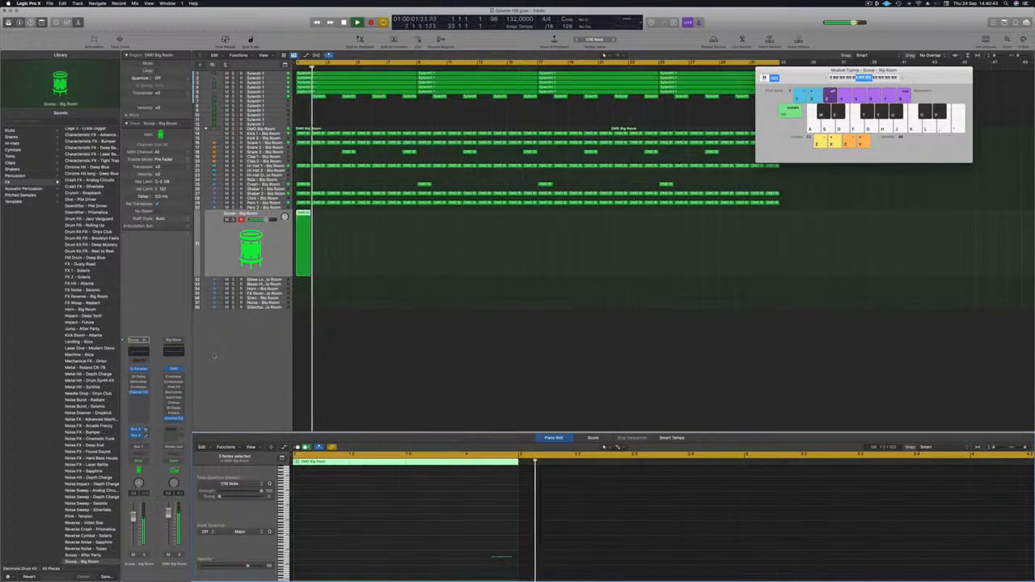
{"action": "key", "text": "shift+space"}
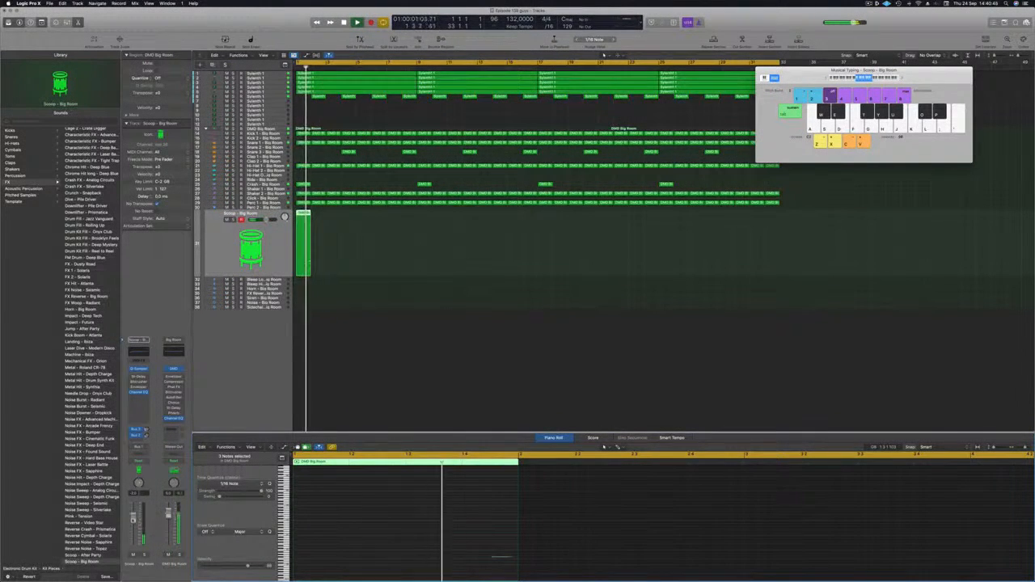
- Stop playback and copy the Scoop region repeatedly until it fills the track through bar 32
{"action": "left_click_drag", "start_coordinate": [303, 215], "coordinate": [334, 220]}
{"action": "key", "text": "space"}
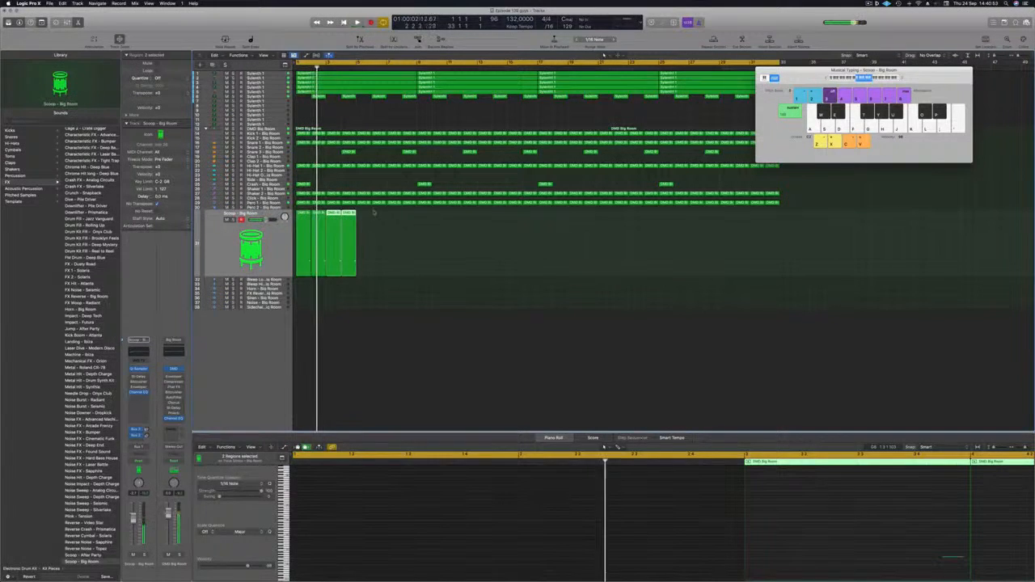
{"action": "left_click_drag", "start_coordinate": [310, 219], "coordinate": [367, 226]}
{"action": "mouse_move", "coordinate": [444, 236]}
{"action": "left_mouse_down"}
{"action": "mouse_move", "coordinate": [304, 222]}
{"action": "mouse_move", "coordinate": [425, 229]}
{"action": "left_mouse_up"}
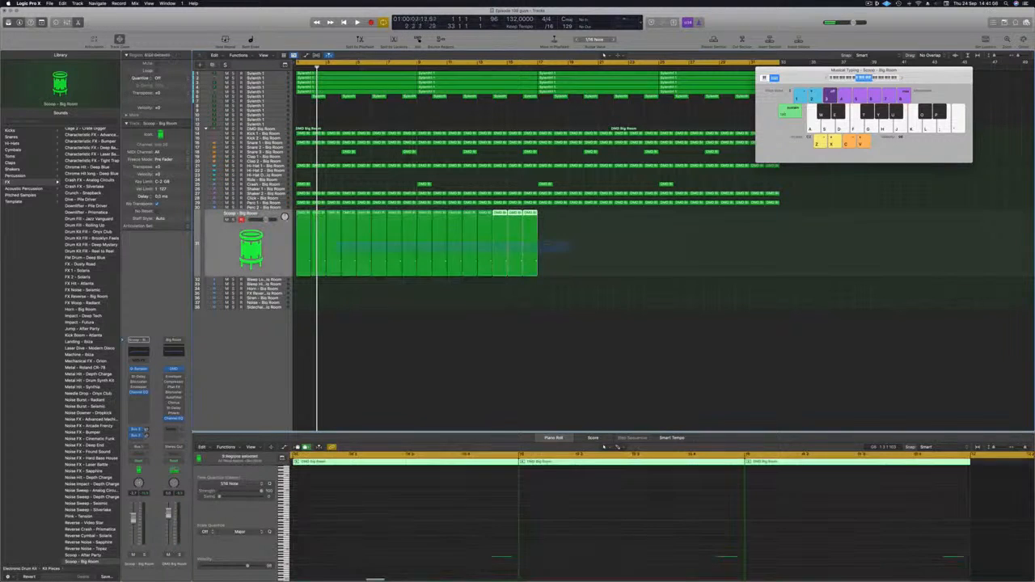
{"action": "left_click_drag", "start_coordinate": [300, 213], "coordinate": [494, 288]}
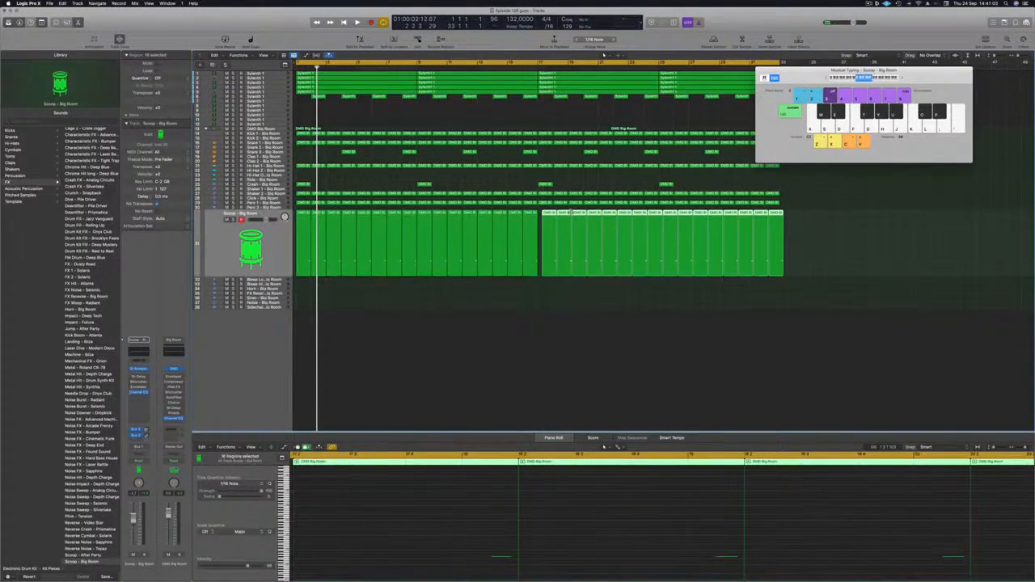
- Deselect the Scoop regions and play the full arrangement from the beginning to check the added part
{"action": "key", "text": "Return"}
{"action": "key", "text": "space"}
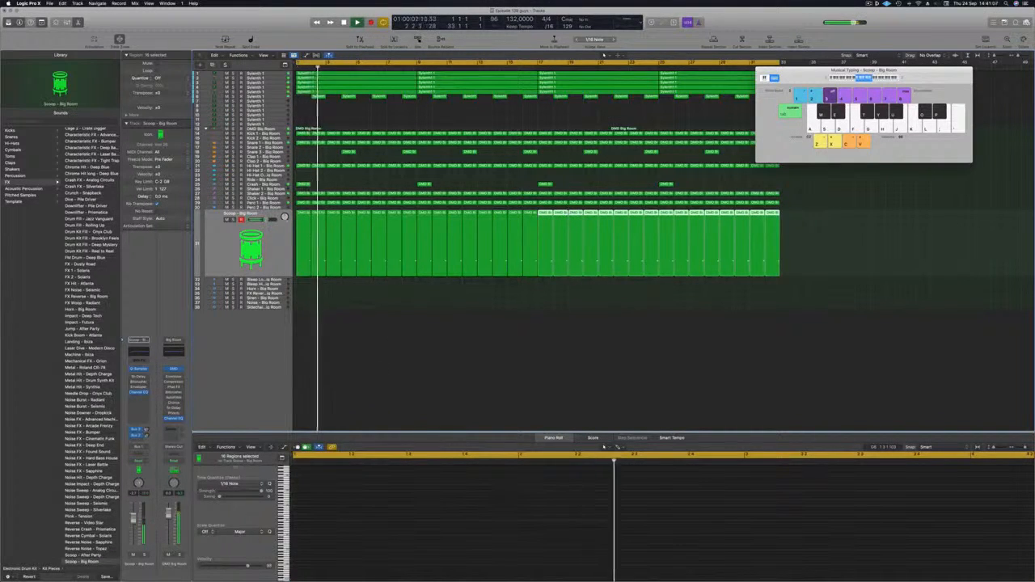
{"action": "left_click", "coordinate": [416, 364]}
{"action": "key", "text": "super+Left"}
{"action": "key", "text": "super+Left"}
{"action": "key", "text": "super+Left"}
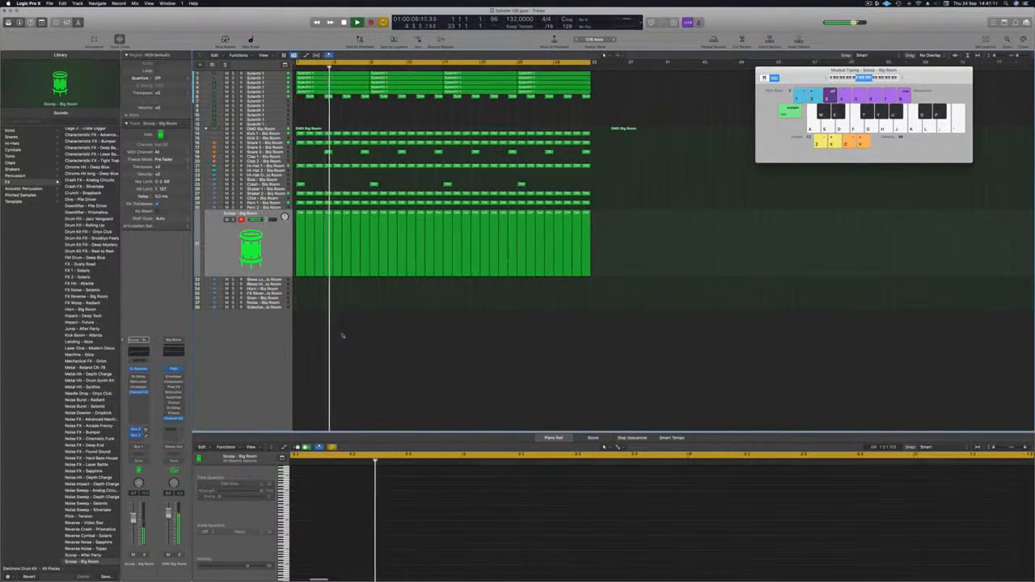
{"action": "scroll", "coordinate": [342, 335], "scroll_direction": "down", "scroll_amount": 2}
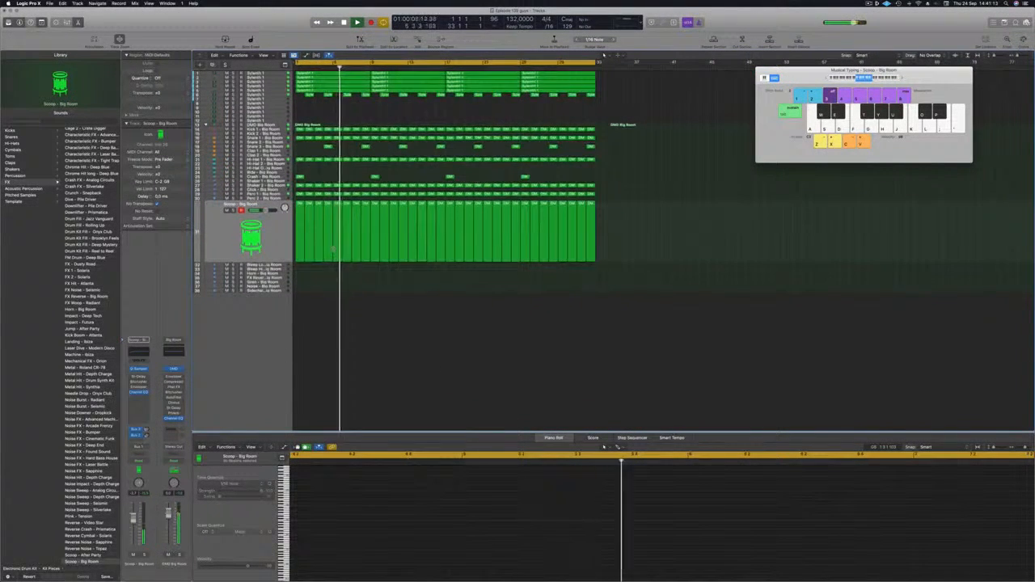
- Copy the bar 1 Perc 1 region onto the Perc 2 track, shift its notes earlier, and duplicate them into a fuller pattern
{"action": "key", "text": "Up"}
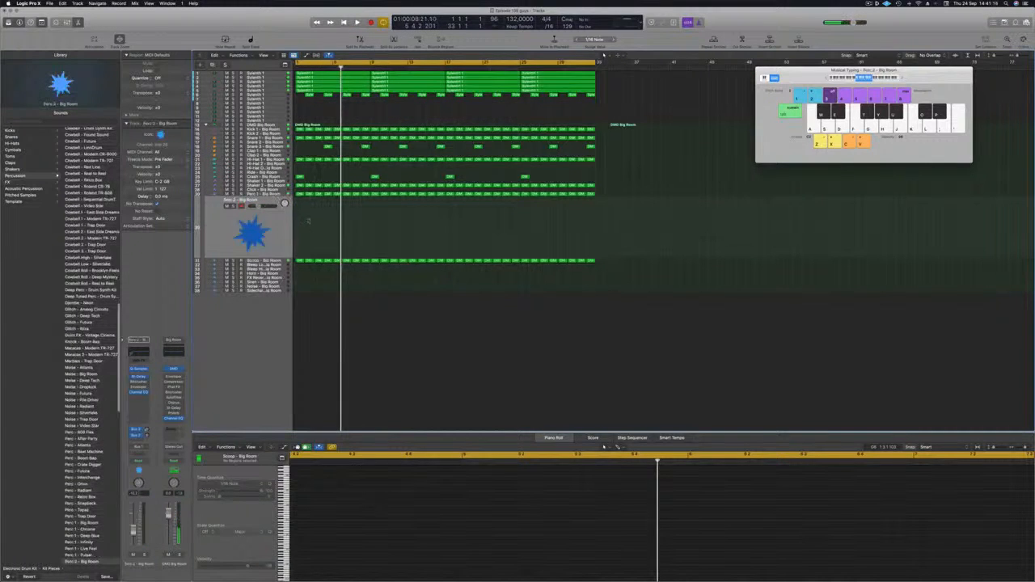
{"action": "key", "text": "Up"}
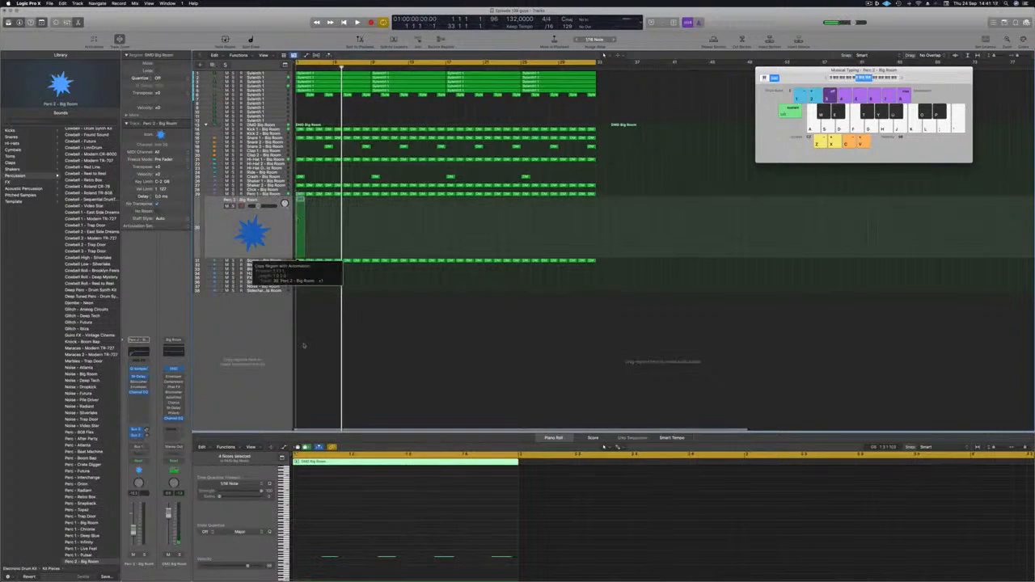
{"action": "left_click_drag", "start_coordinate": [335, 550], "coordinate": [514, 571]}
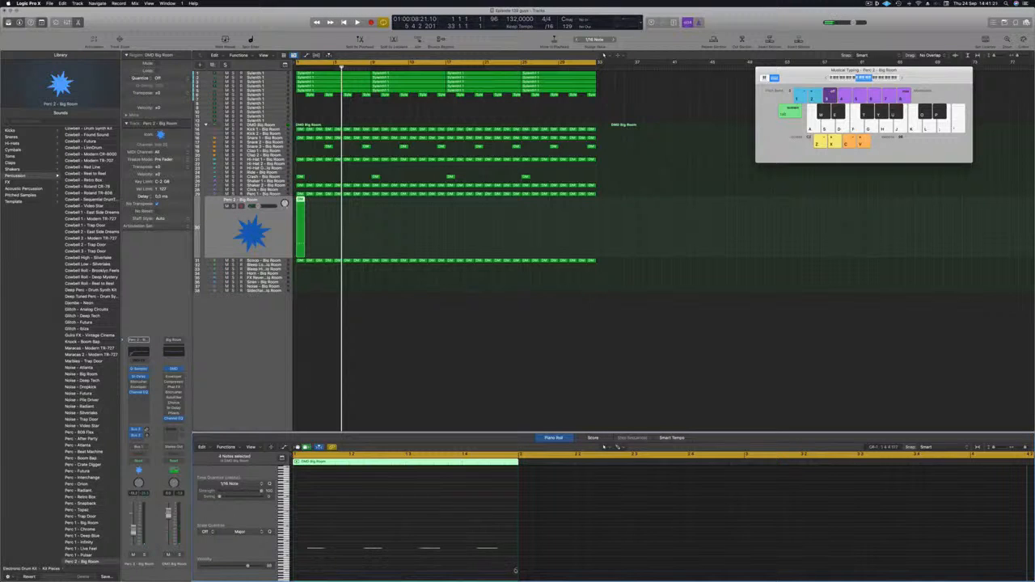
{"action": "left_click_drag", "start_coordinate": [317, 551], "coordinate": [518, 549]}
- Raise the pitch of all the copied Perc 2 notes while playing the arrangement from the start
{"action": "key", "text": "space"}
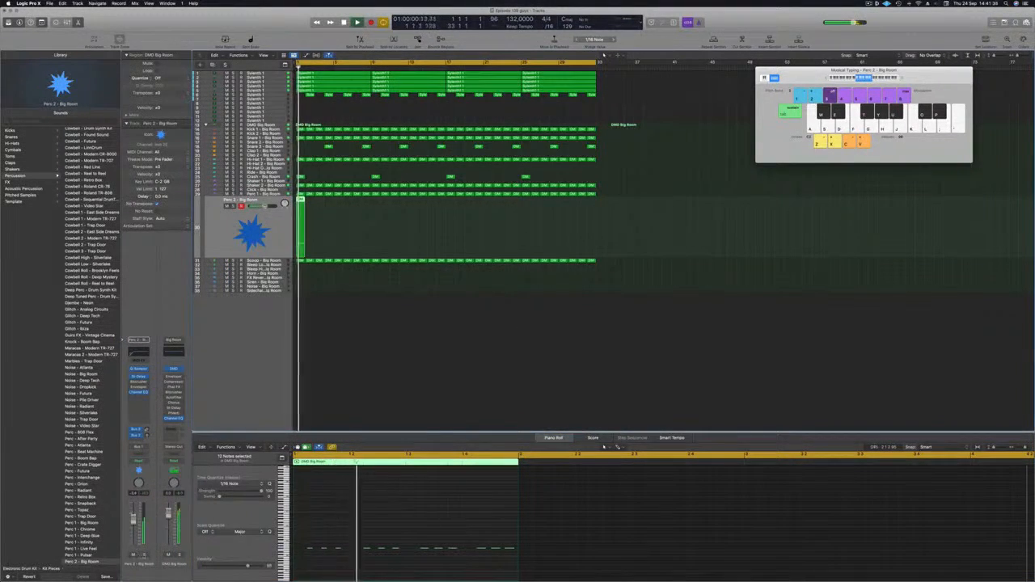
{"action": "left_click", "coordinate": [356, 518]}
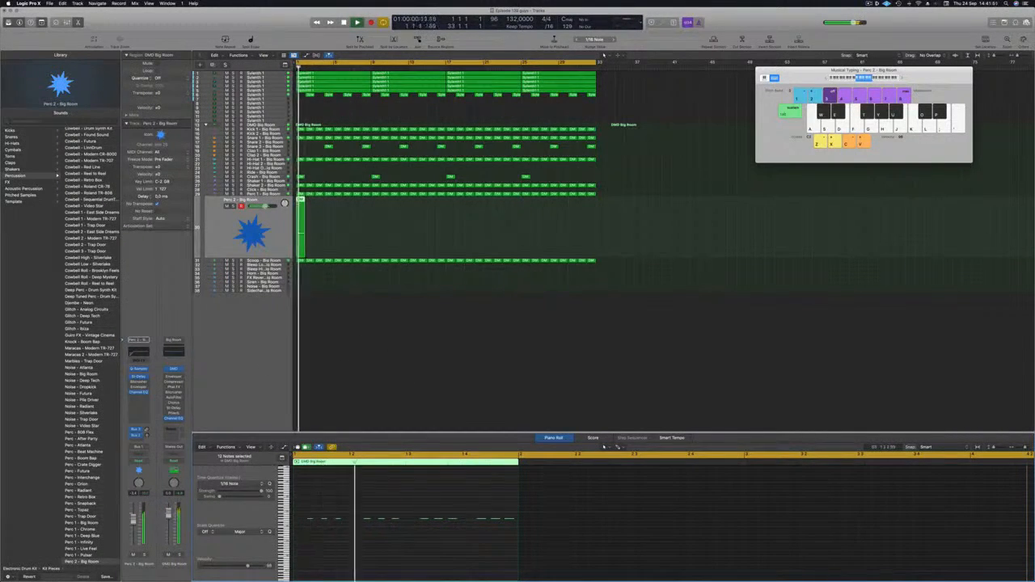
{"action": "key", "text": "space"}
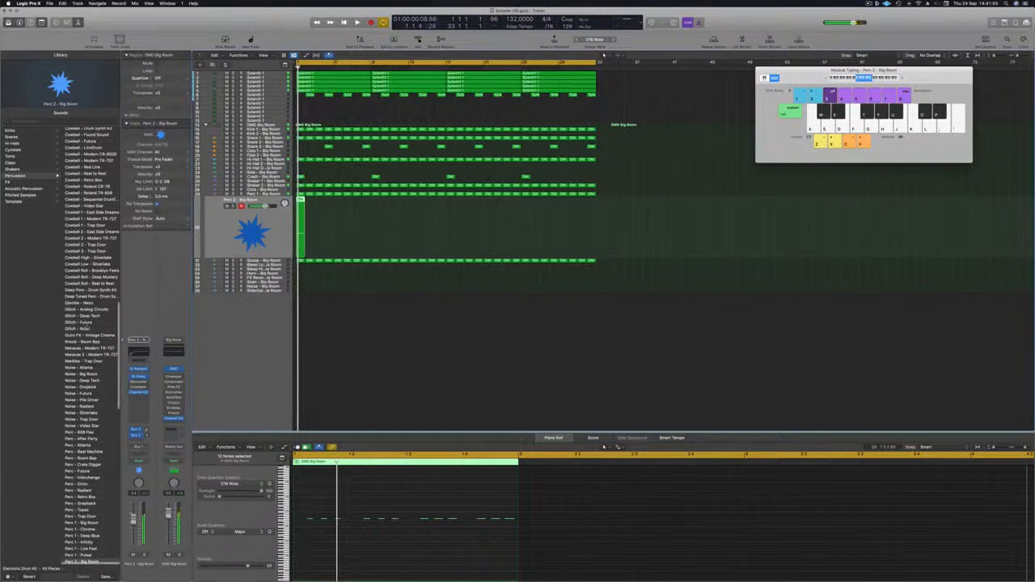
- Replace the track's sound with Perc – After Party and lower its notes in pitch, checking the part soloed and in the mix
{"action": "scroll", "coordinate": [89, 396], "scroll_direction": "down", "scroll_amount": 2}
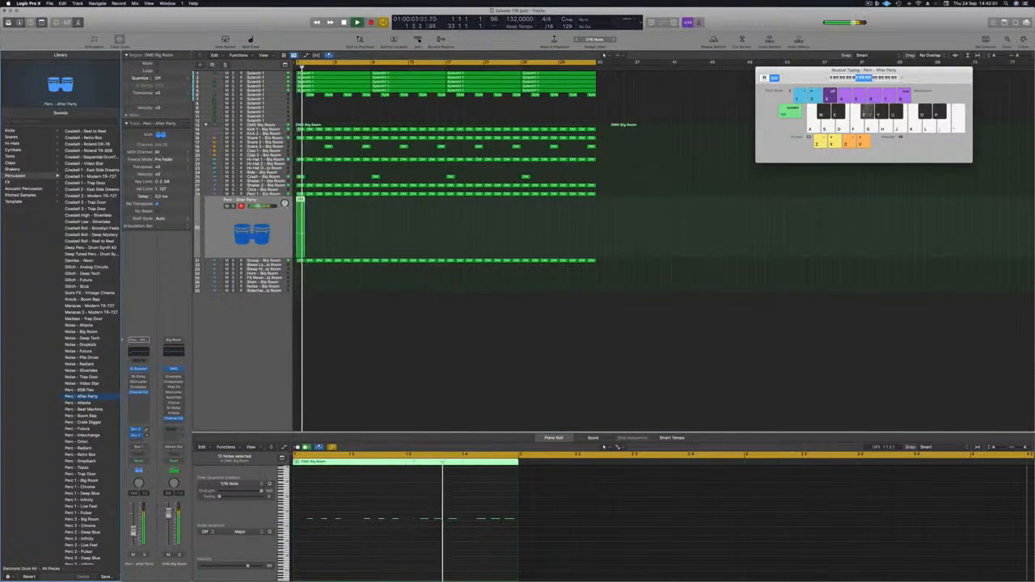
{"action": "left_click", "coordinate": [386, 506]}
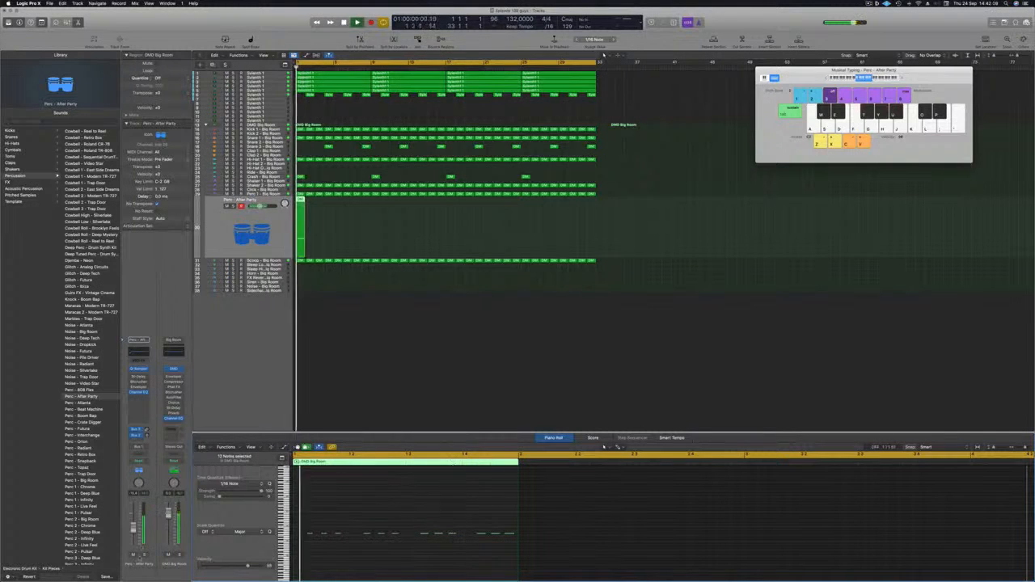
{"action": "key", "text": "space"}
{"action": "left_click", "coordinate": [144, 556]}
{"action": "left_click", "coordinate": [144, 555]}
{"action": "key", "text": "Return"}
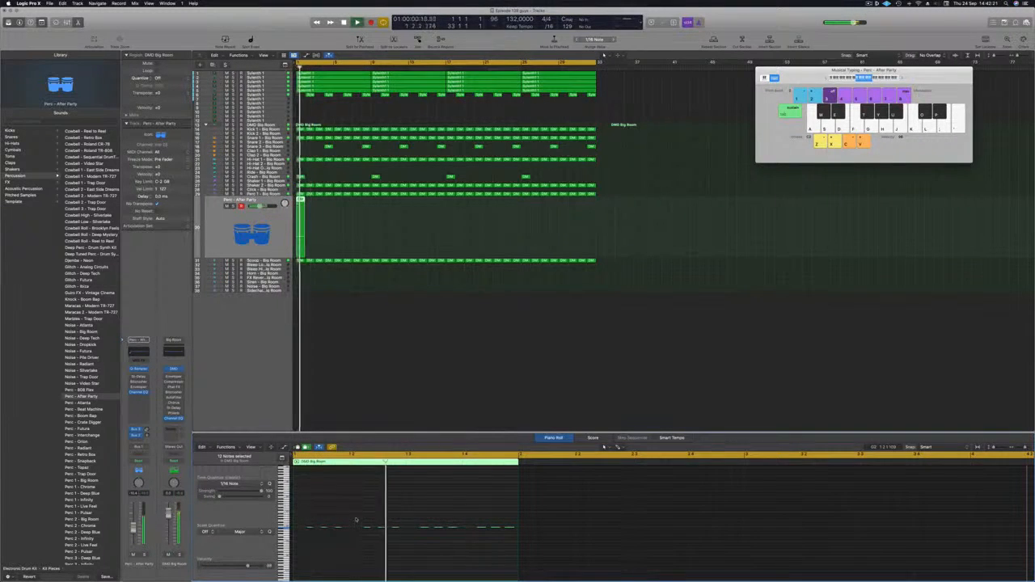
- Copy the Perc – After Party region repeatedly until it fills the track through bar 32
{"action": "left_click_drag", "start_coordinate": [300, 200], "coordinate": [324, 208]}
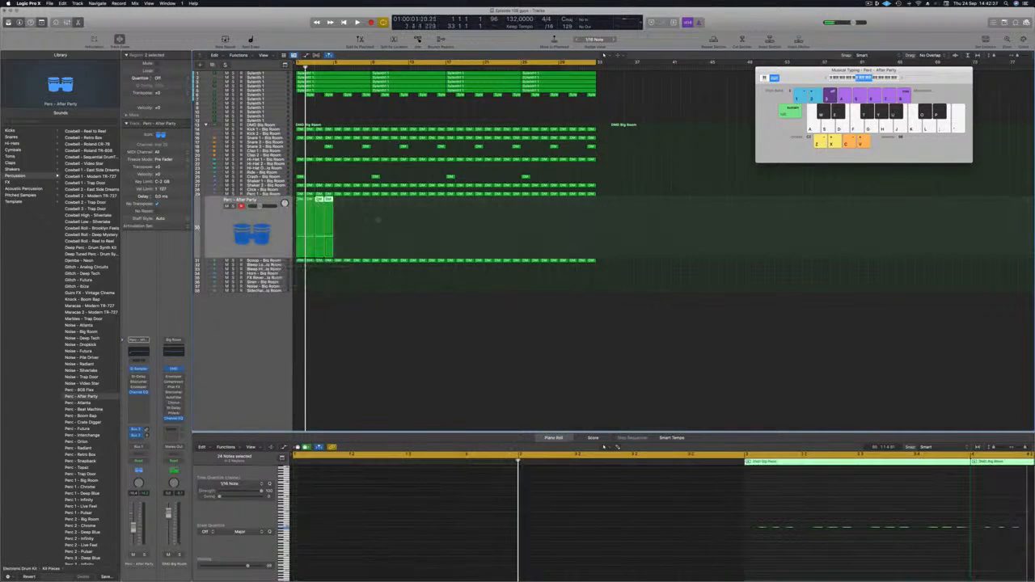
{"action": "left_click_drag", "start_coordinate": [303, 210], "coordinate": [382, 215]}
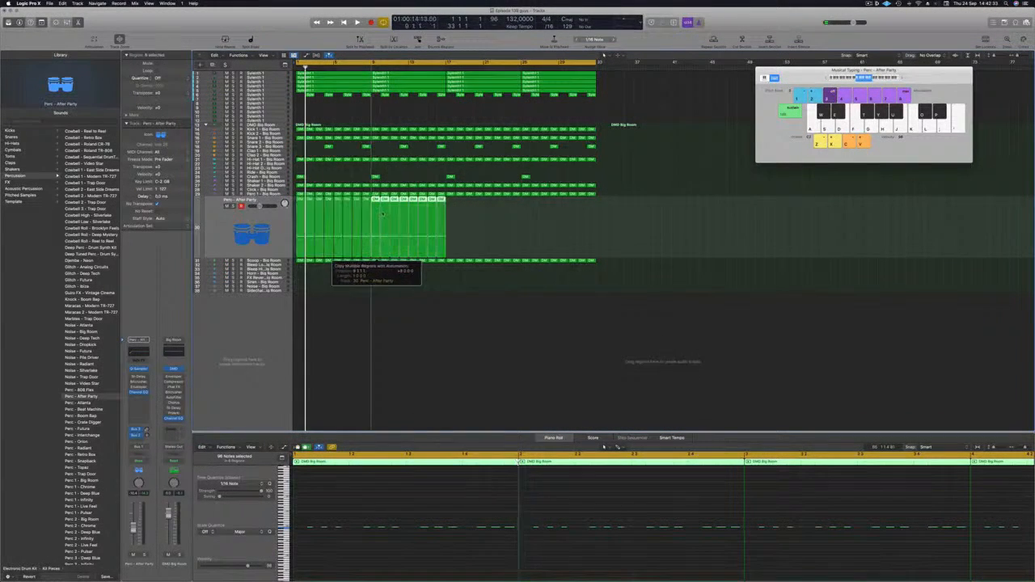
{"action": "key", "text": "space"}
{"action": "left_click_drag", "start_coordinate": [507, 237], "coordinate": [441, 214]}
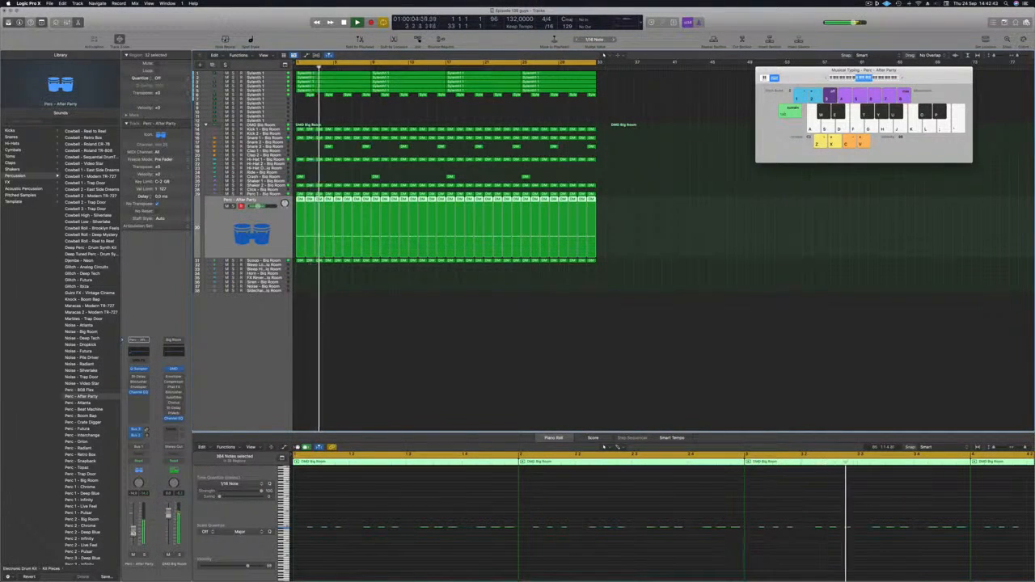
- Audition the filled Perc – After Party track from the start, both soloed and in the full mix
{"action": "left_click", "coordinate": [144, 555]}
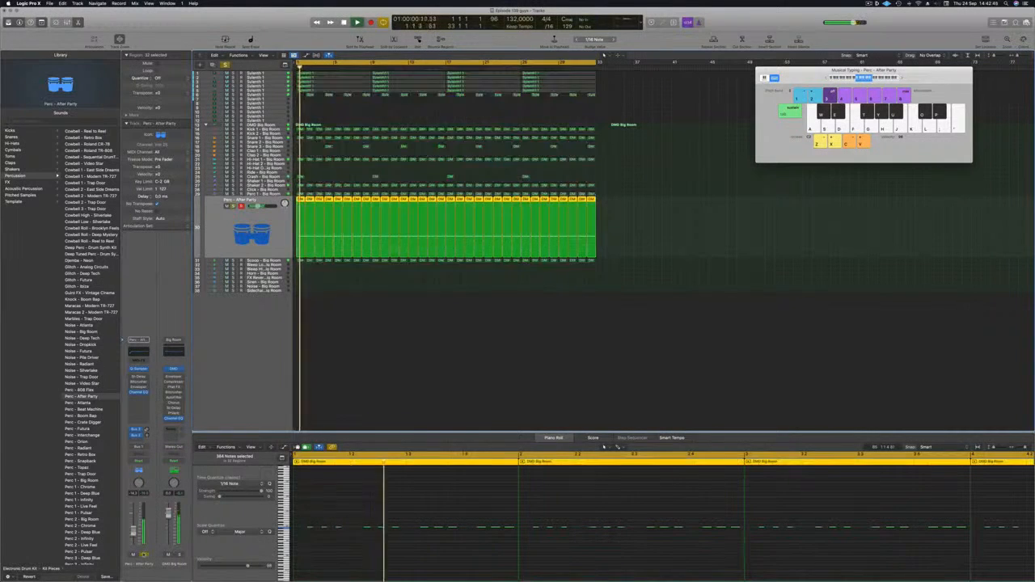
{"action": "left_click", "coordinate": [144, 555]}
{"action": "key", "text": "space"}
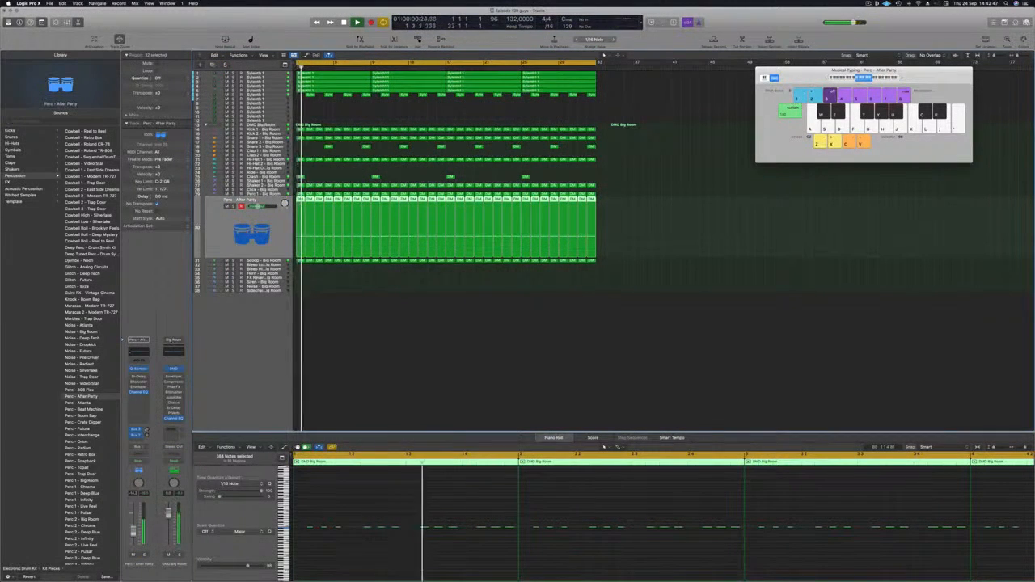
- Enable the low cut and analyzer in the track's Channel EQ, and set the cut to 212 Hz at 18 dB/Oct
{"action": "left_click", "coordinate": [138, 352]}
{"action": "key", "text": "space"}
{"action": "key", "text": "space"}
{"action": "left_click", "coordinate": [358, 123]}
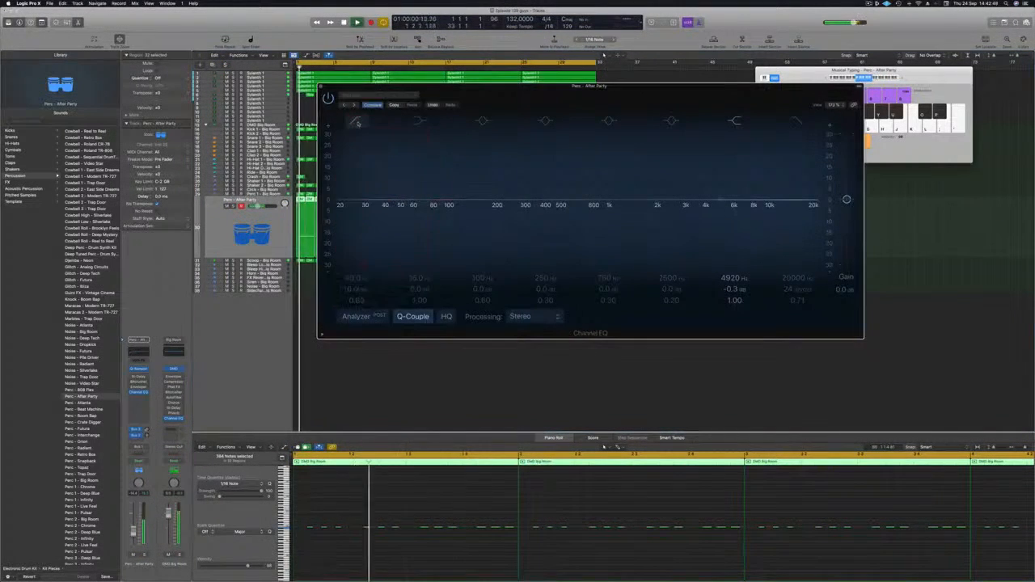
{"action": "left_click", "coordinate": [355, 317]}
{"action": "left_click_drag", "start_coordinate": [385, 207], "coordinate": [499, 201]}
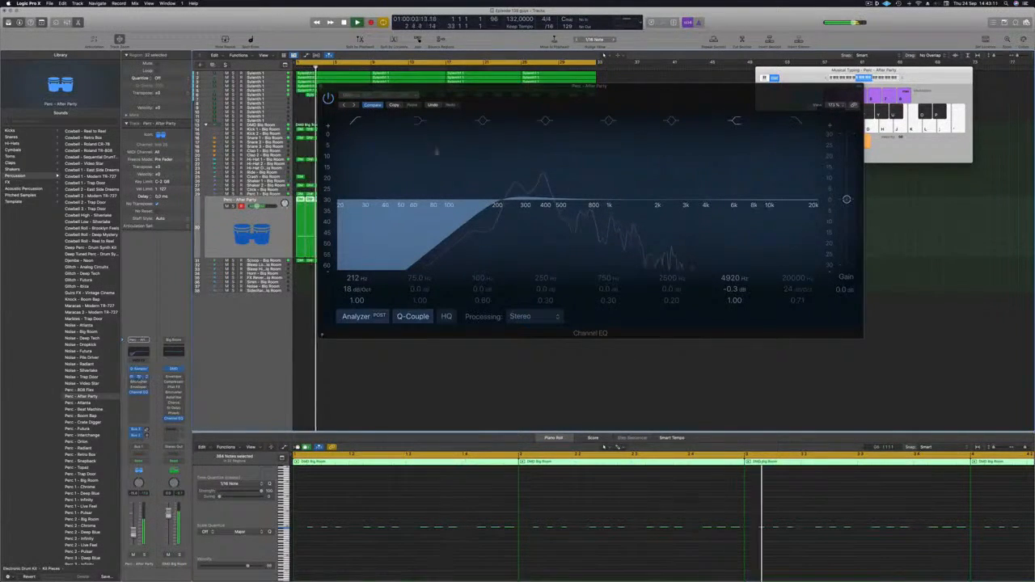
- Enable the Stereo Delay on the Perc – After Party track, load the 1/4 Note Triplet preset, and start playback
{"action": "left_click", "coordinate": [140, 377]}
{"action": "left_click", "coordinate": [387, 102]}
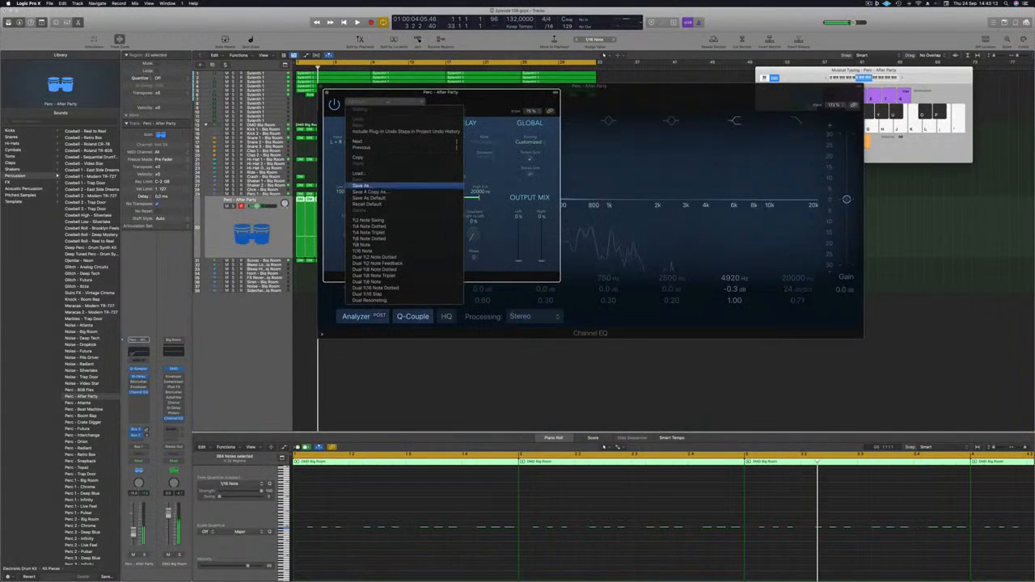
{"action": "left_click", "coordinate": [374, 235]}
{"action": "key", "text": "space"}
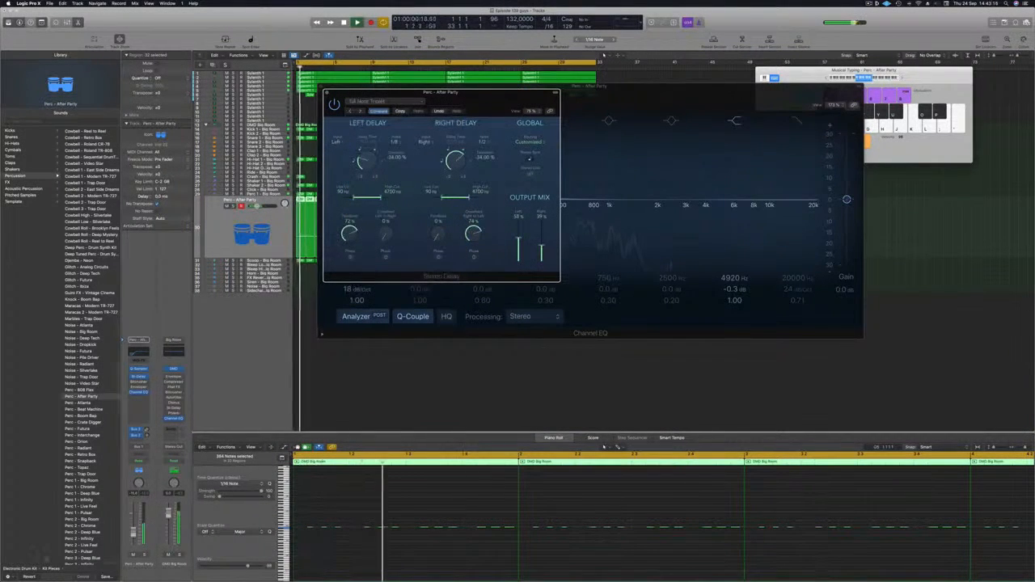
- Audition the triplet delay on the percussion, first soloed and then in the full mix from the beginning
{"action": "left_click", "coordinate": [144, 556]}
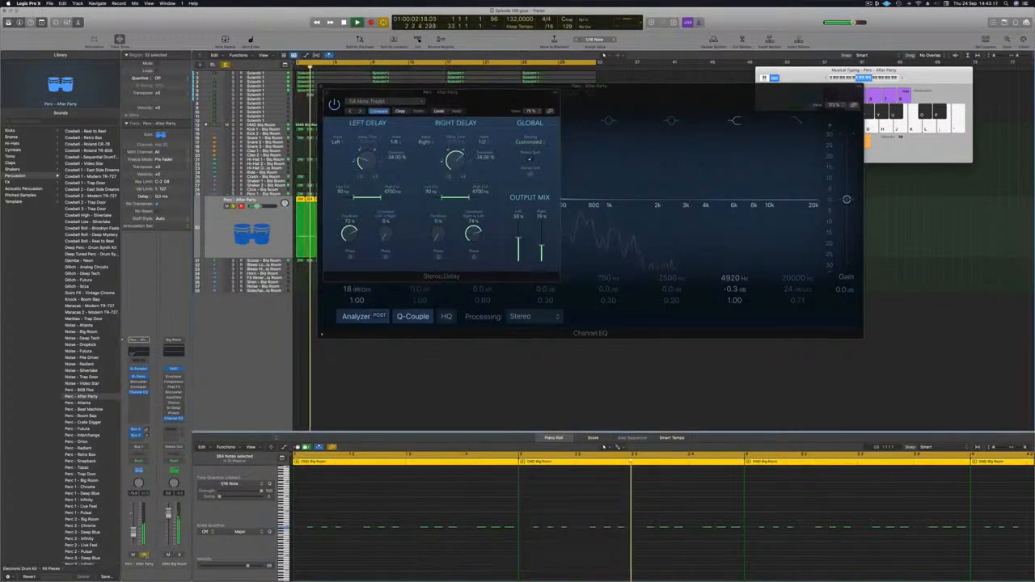
{"action": "key", "text": "space"}
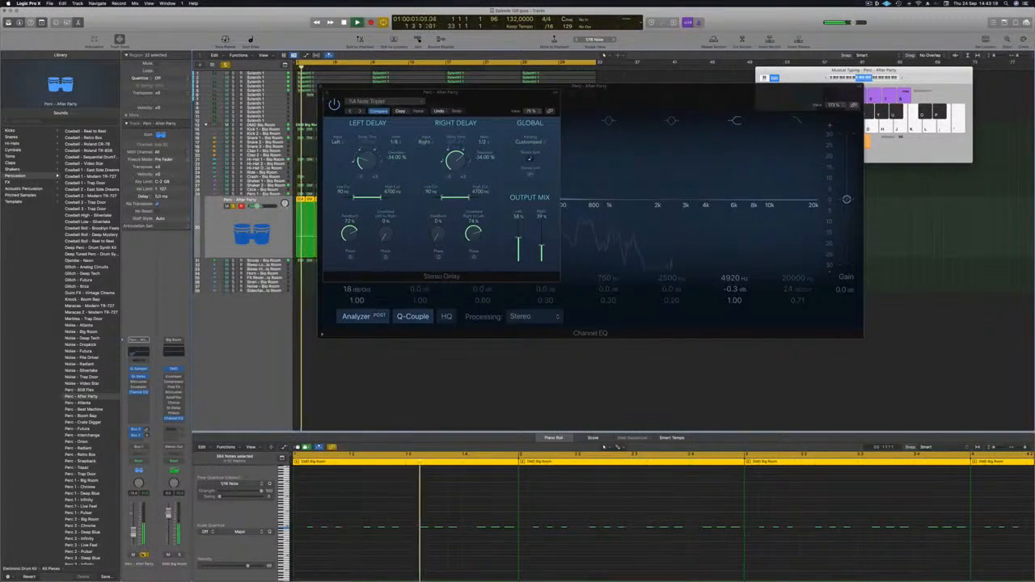
{"action": "key", "text": "s"}
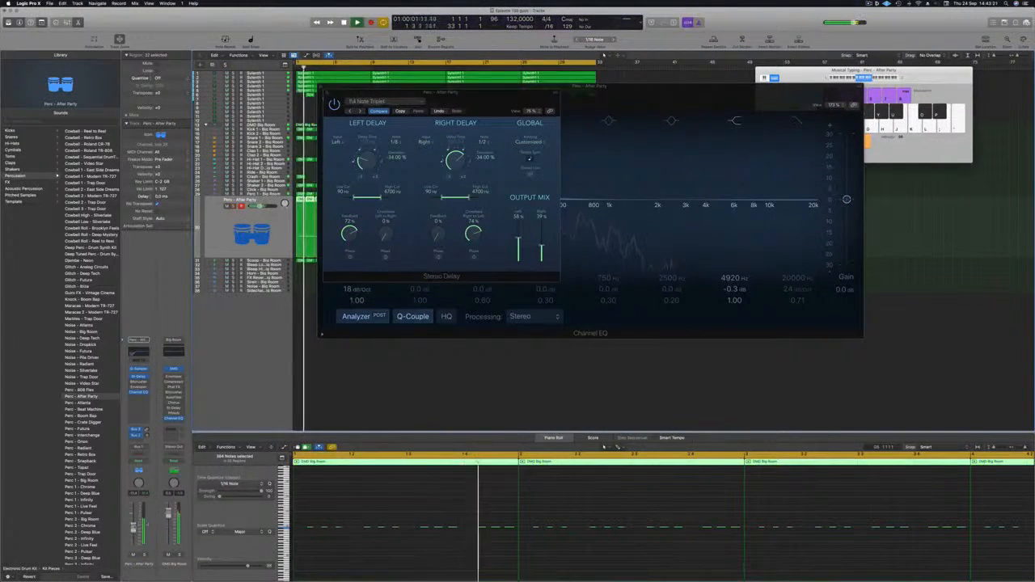
{"action": "key", "text": "Return"}
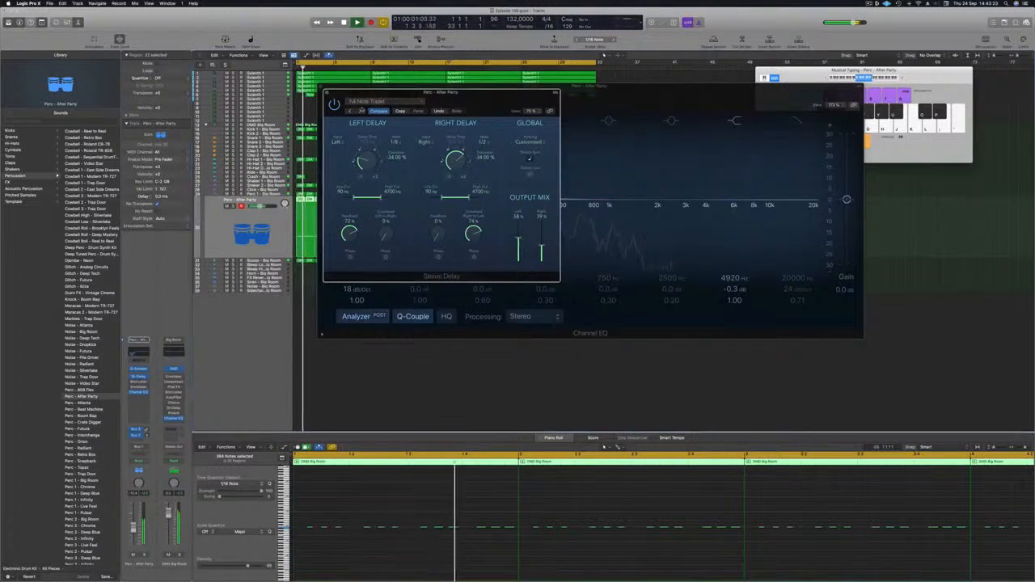
- Step through the Stereo Delay presets during playback and settle on Dual 1/2 Note Dotted
{"action": "left_click", "coordinate": [360, 111]}
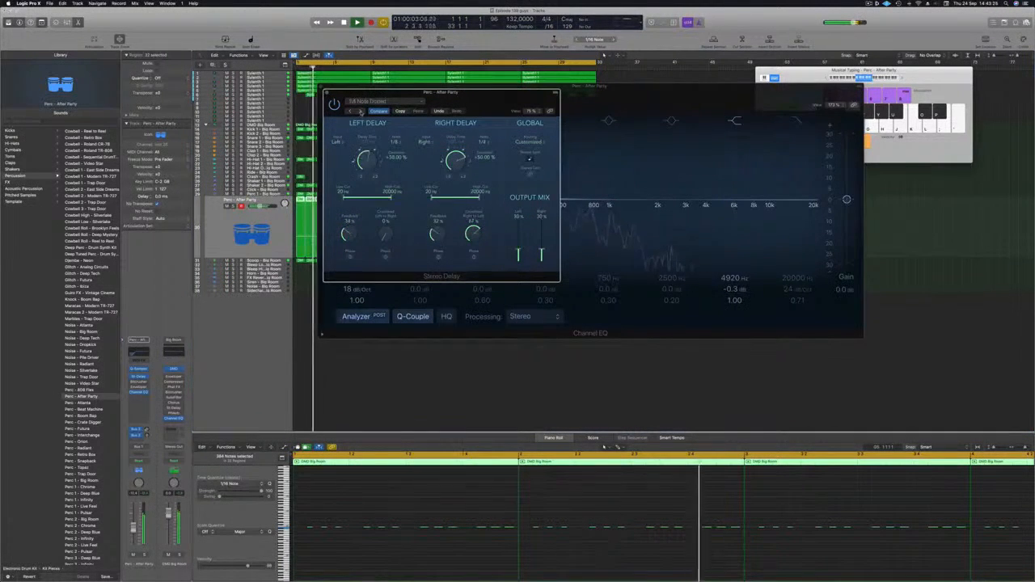
{"action": "left_click_drag", "start_coordinate": [475, 108], "coordinate": [455, 183]}
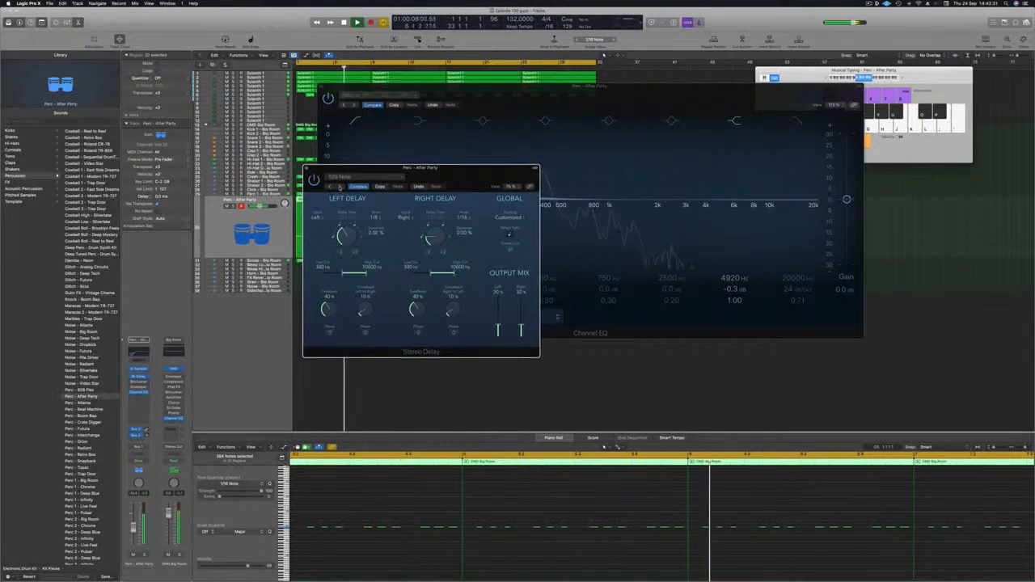
{"action": "left_click_drag", "start_coordinate": [474, 178], "coordinate": [458, 178]}
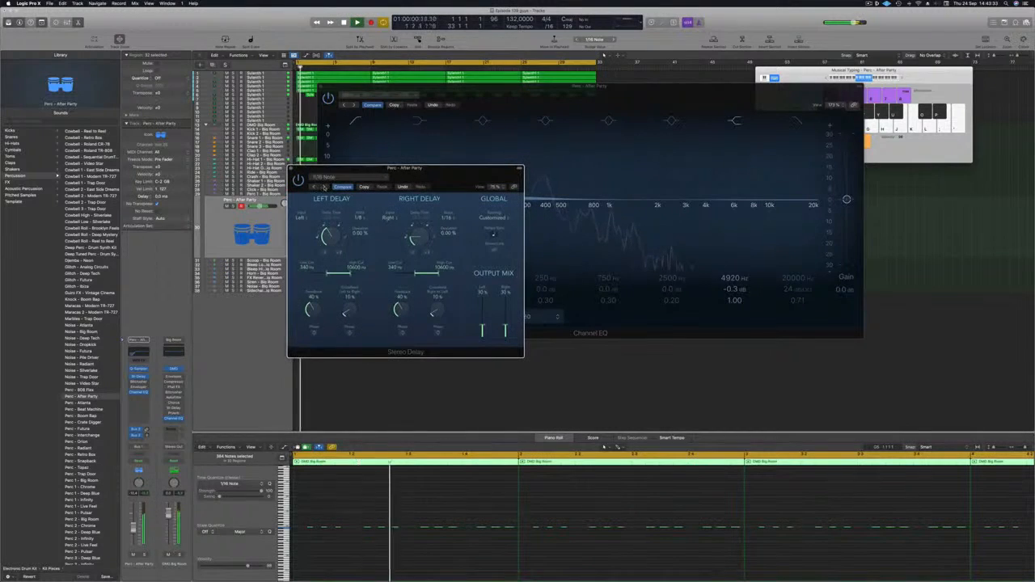
{"action": "left_click", "coordinate": [325, 188]}
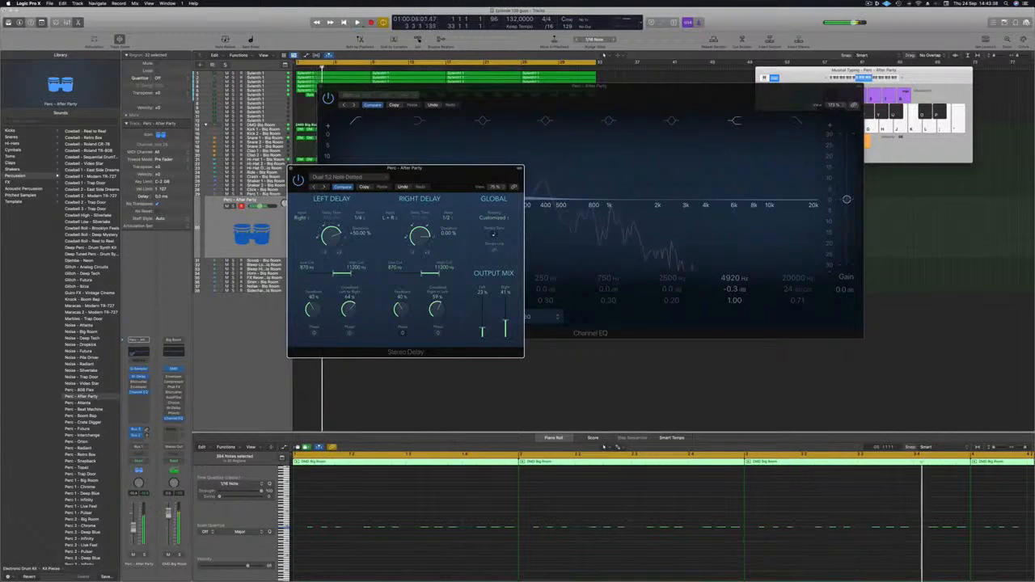
- Compare the dotted delay soloed and in the full mix, and close the Stereo Delay and Channel EQ windows
{"action": "left_click", "coordinate": [144, 556]}
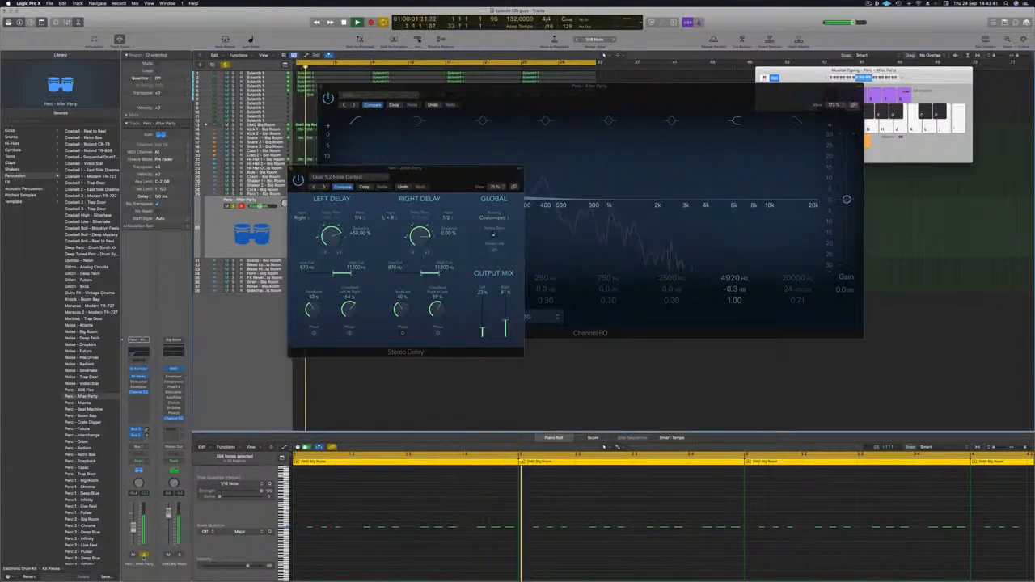
{"action": "left_click", "coordinate": [144, 556]}
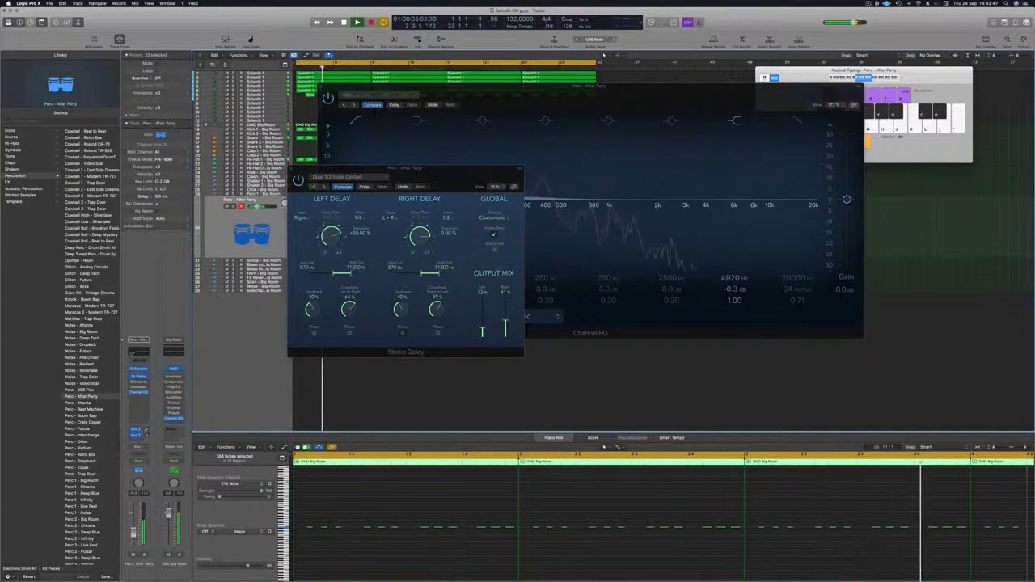
{"action": "left_click", "coordinate": [291, 169]}
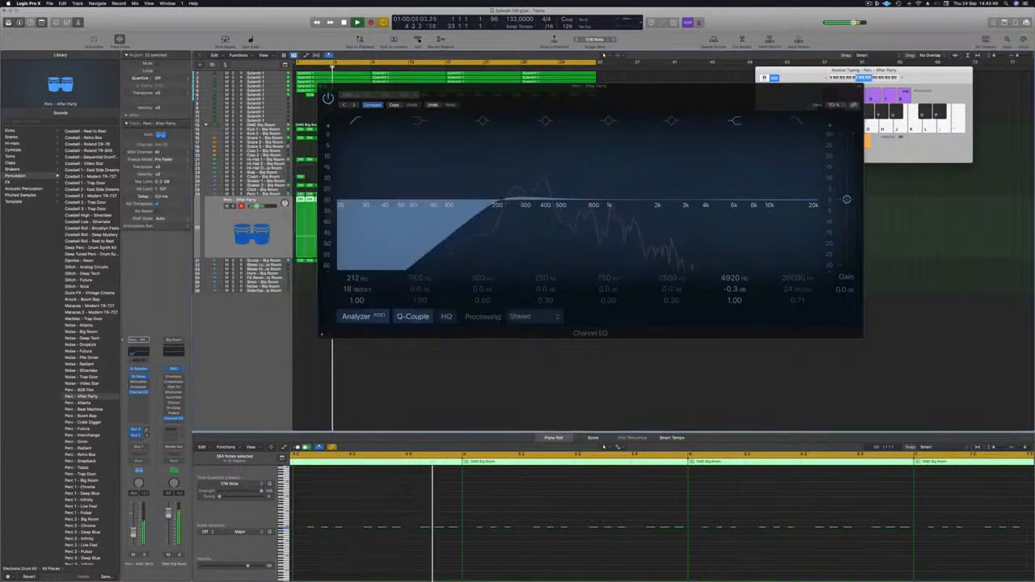
{"action": "key", "text": "super+w"}
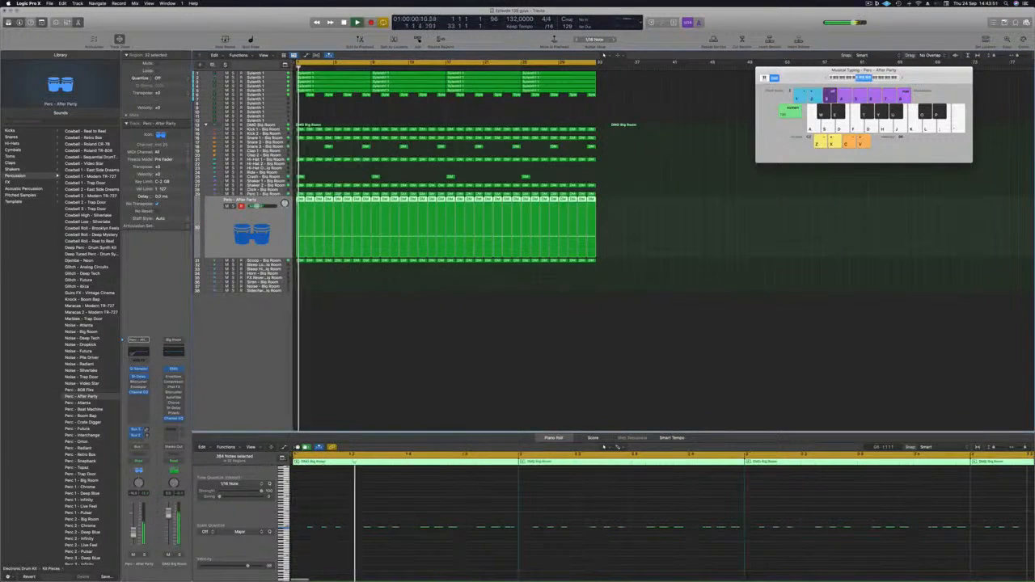
- Add a send to Bus 5 on the Snare 3 – Big Room track
{"action": "left_click", "coordinate": [276, 147]}
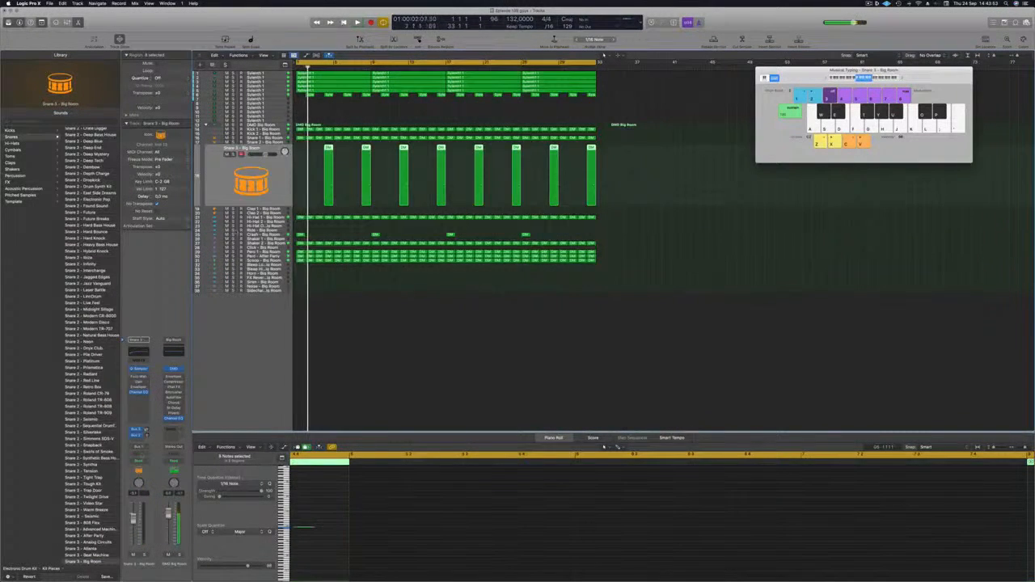
{"action": "key", "text": "space"}
{"action": "left_click", "coordinate": [138, 442]}
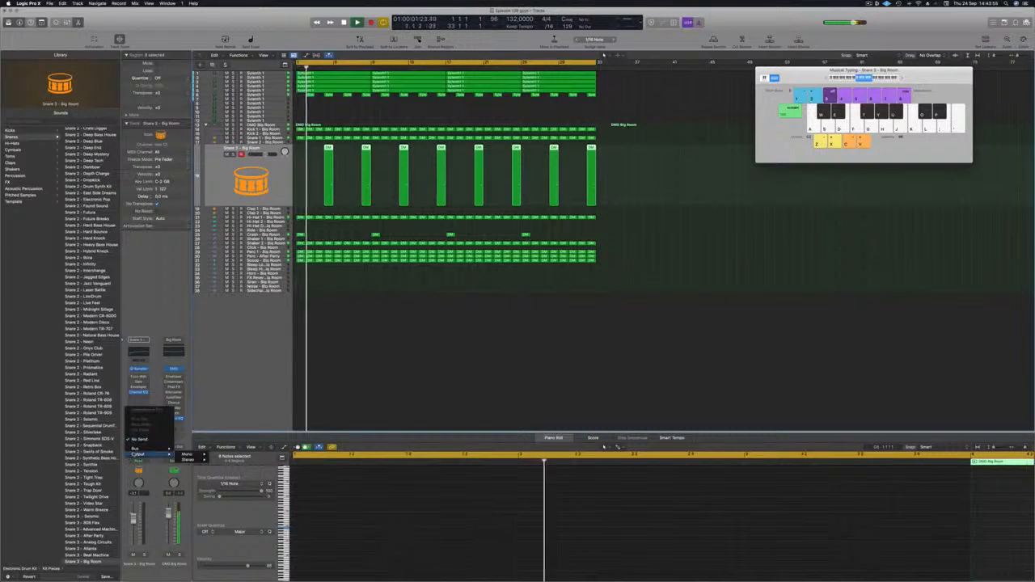
{"action": "mouse_move", "coordinate": [154, 449]}
{"action": "left_click", "coordinate": [216, 385]}
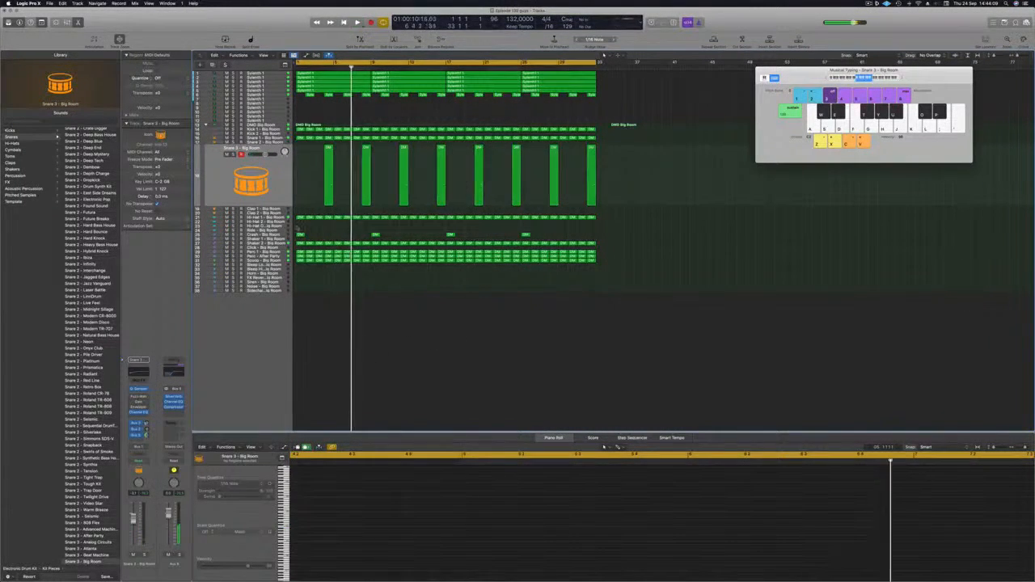
- Add a send to Bus 5 on the Crash – Big Room track while playing from the beginning
{"action": "left_click", "coordinate": [274, 234]}
{"action": "key", "text": "Return"}
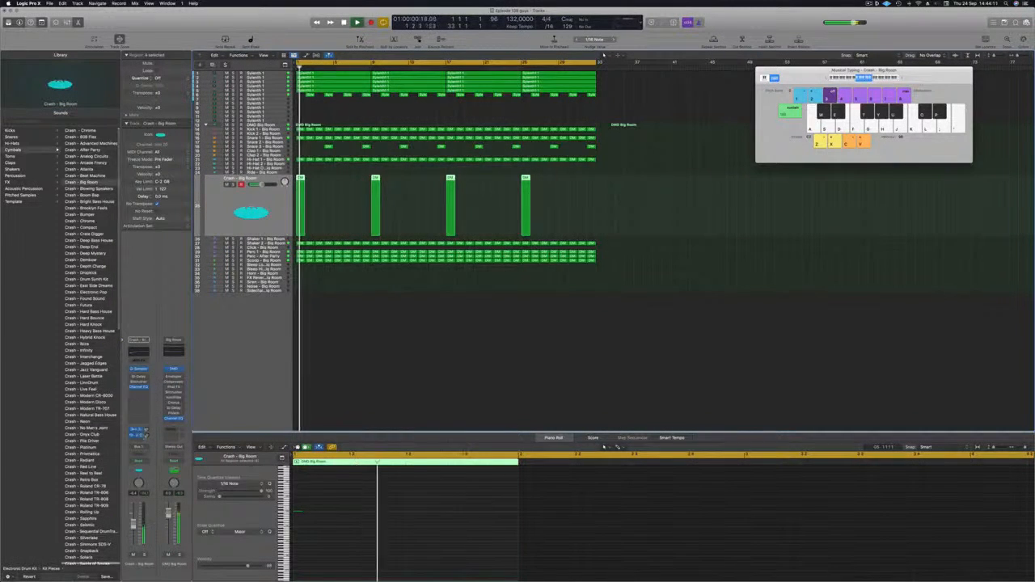
{"action": "left_click", "coordinate": [139, 442]}
{"action": "mouse_move", "coordinate": [168, 448]}
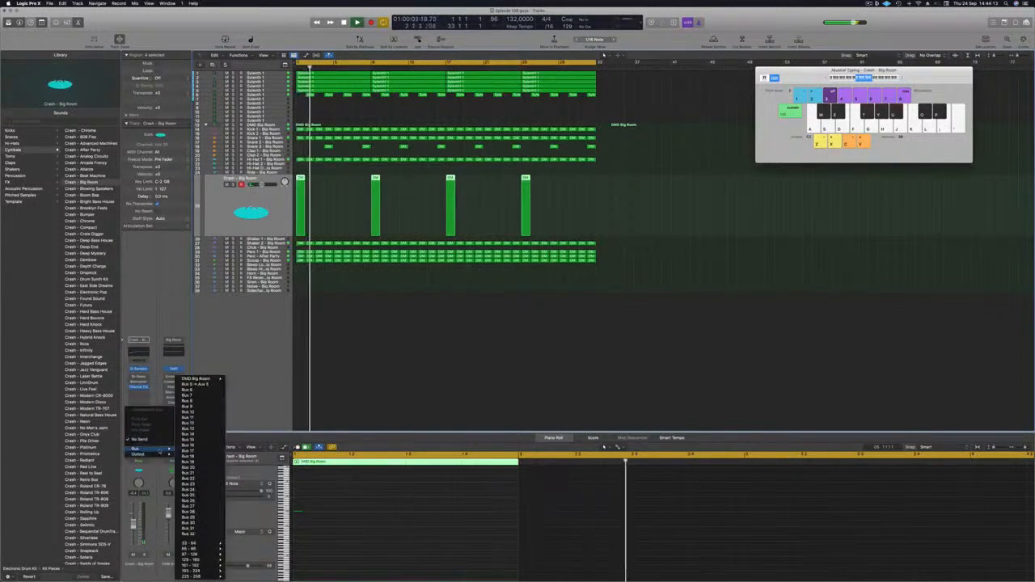
{"action": "left_click", "coordinate": [189, 389]}
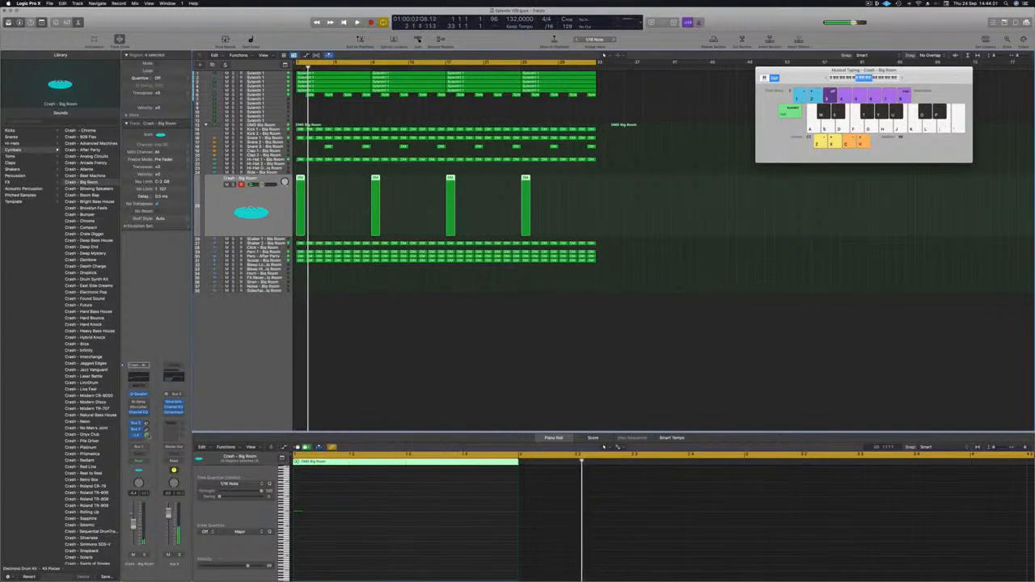
- Audition the crash and Snare 3 – Big Room sends in the full mix
{"action": "left_click", "coordinate": [409, 331]}
{"action": "scroll", "coordinate": [396, 360], "scroll_direction": "down", "scroll_amount": 2}
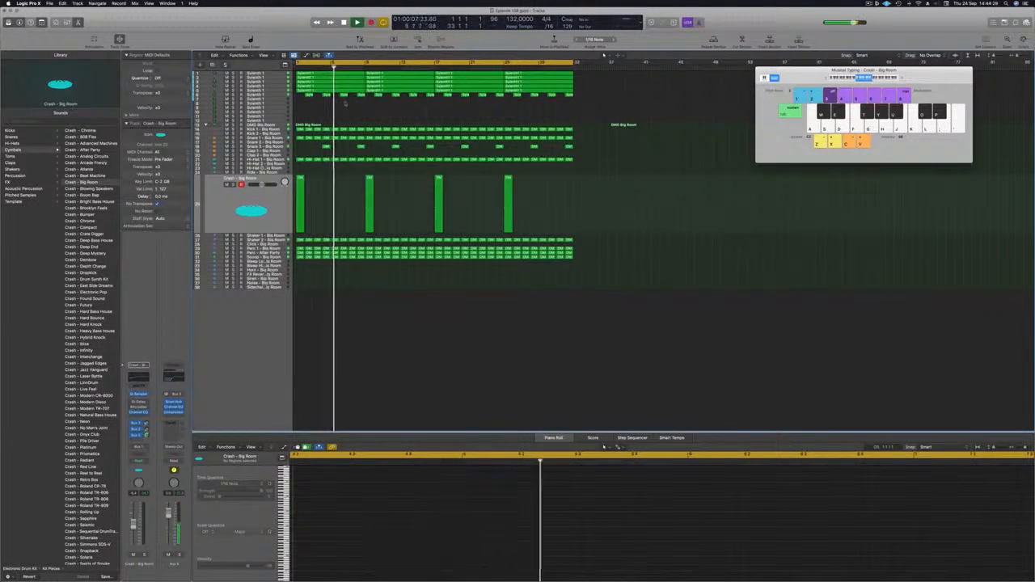
{"action": "left_click", "coordinate": [263, 146]}
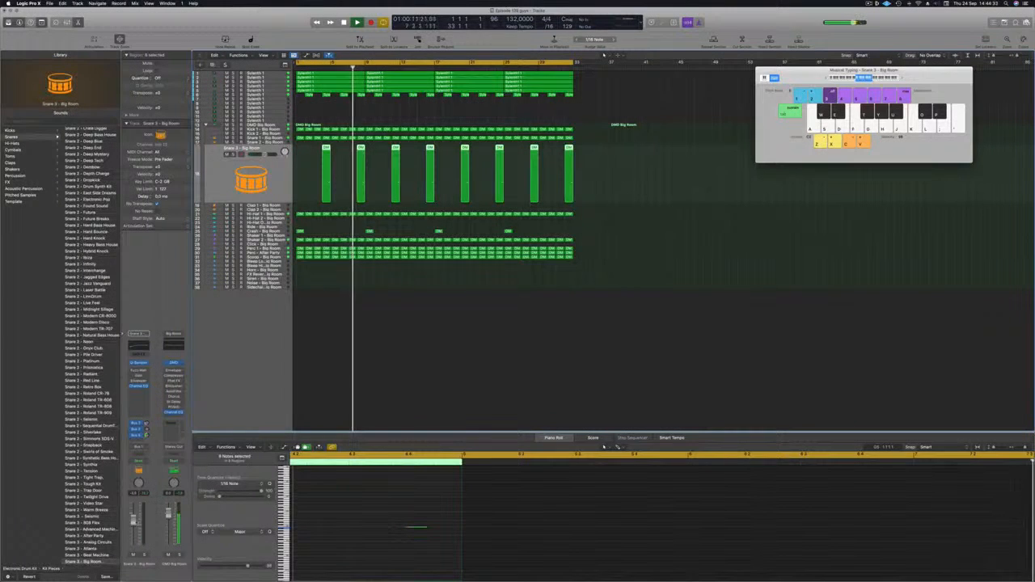
{"action": "left_click", "coordinate": [322, 340]}
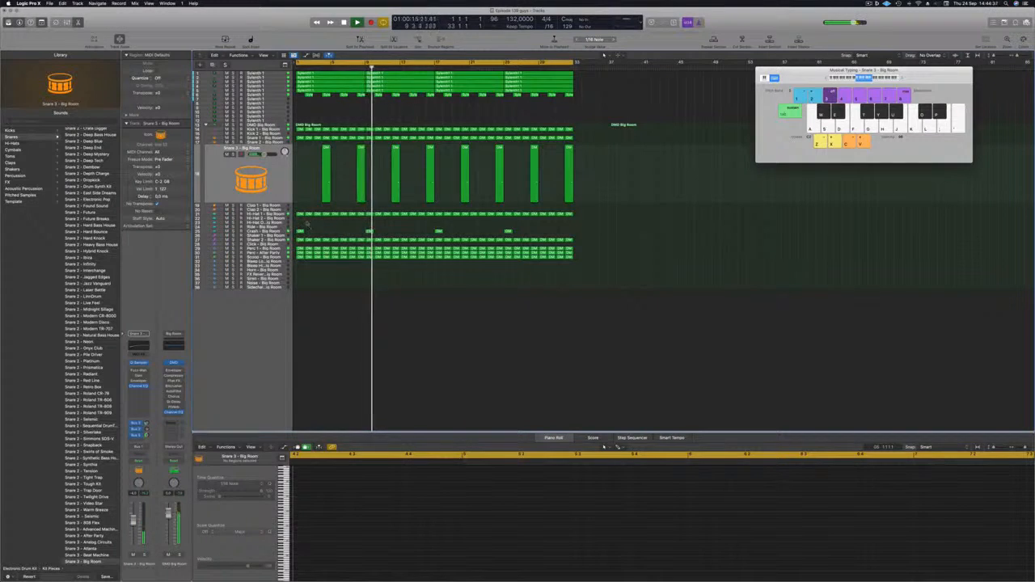
- Copy the first Hi-Hat 1 – Big Room region onto the Hi-Hat Open track at bar 1 and play it back
{"action": "left_click", "coordinate": [267, 214]}
{"action": "scroll", "coordinate": [348, 281], "scroll_direction": "up", "scroll_amount": 3}
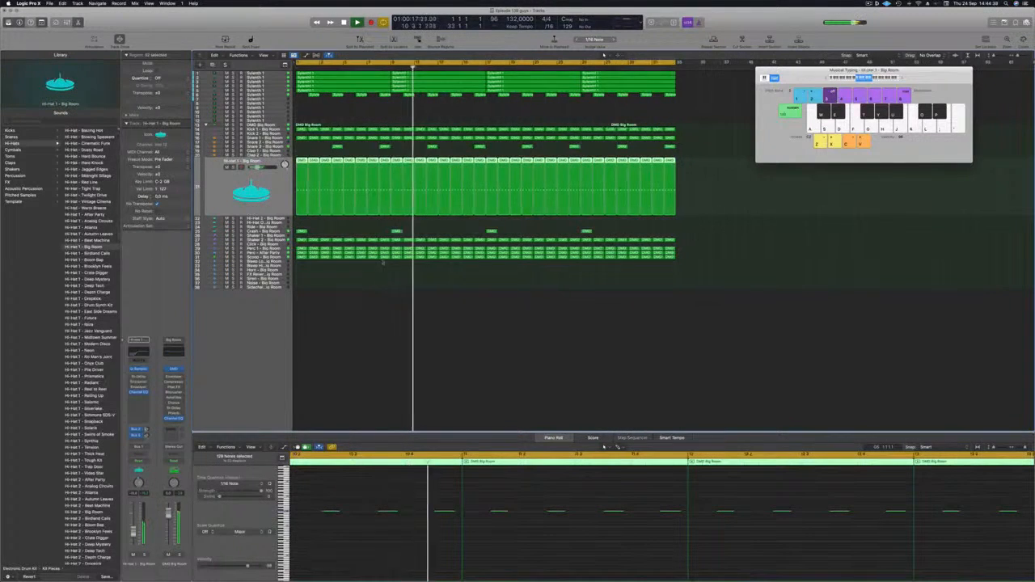
{"action": "left_click", "coordinate": [316, 151]}
{"action": "left_click", "coordinate": [302, 164]}
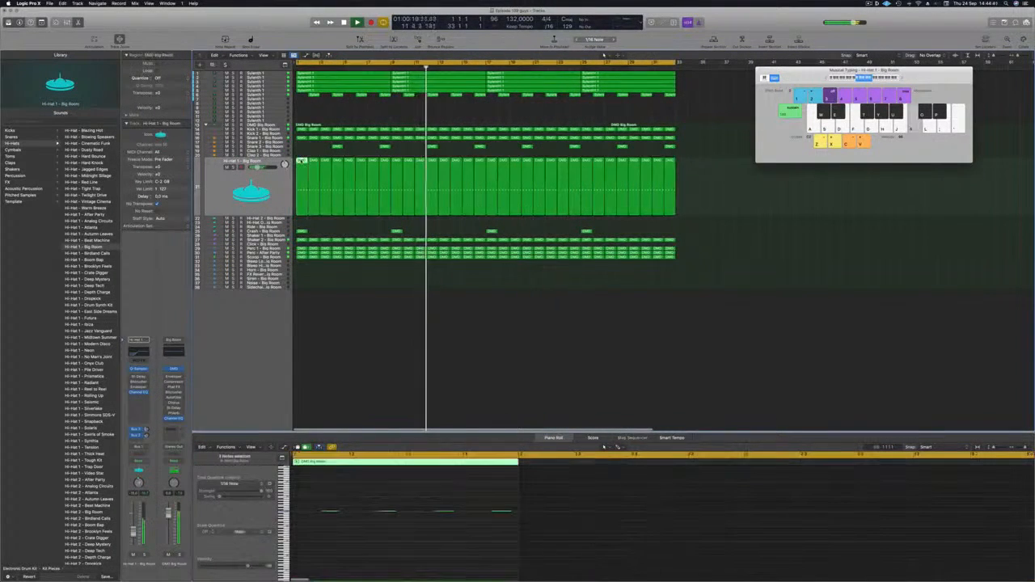
{"action": "left_click_drag", "start_coordinate": [302, 164], "coordinate": [300, 224]}
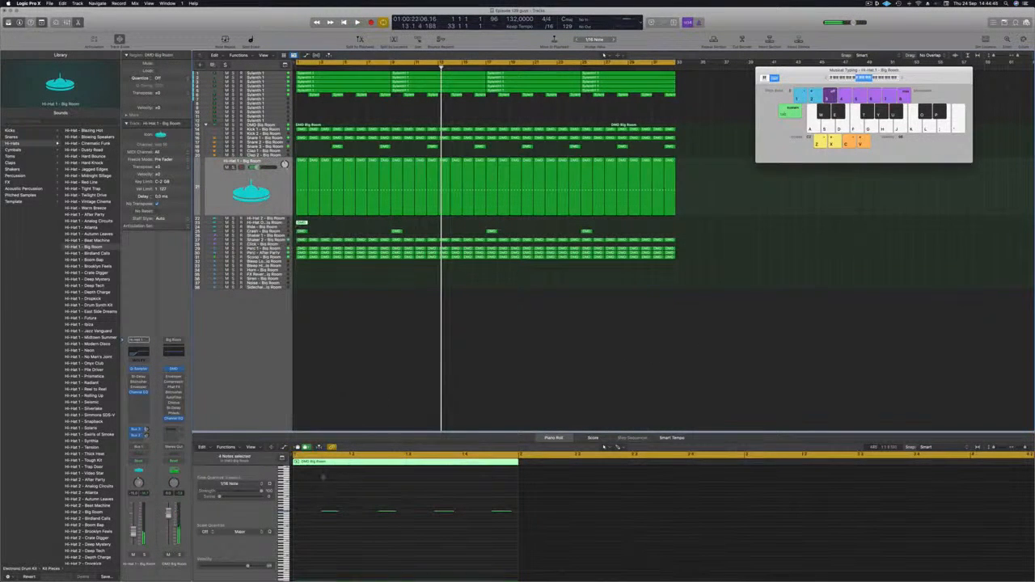
{"action": "key", "text": "space"}
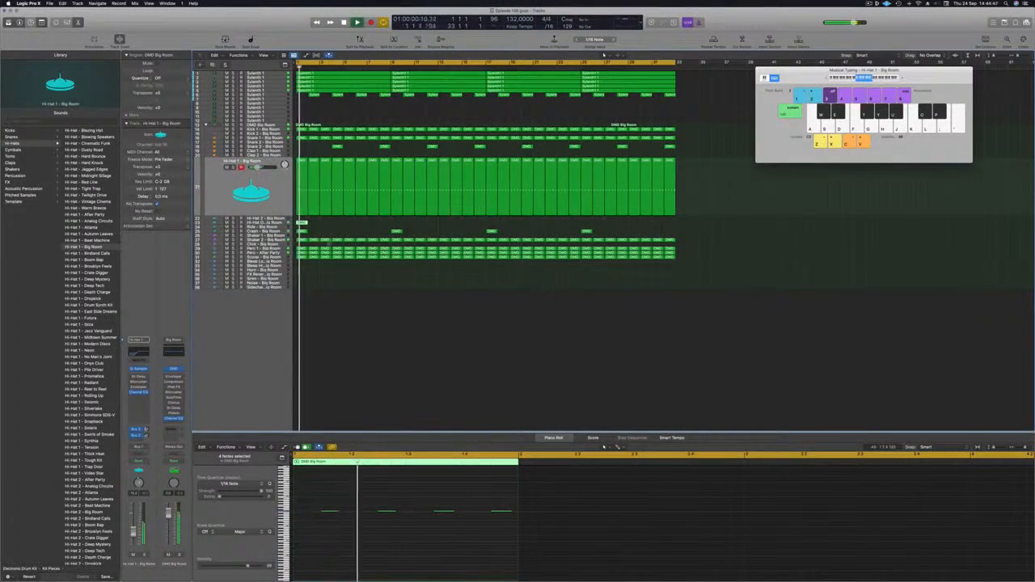
- Repeat the open hi-hat region along its track so the pattern fills the whole cycle range
{"action": "left_click", "coordinate": [359, 219]}
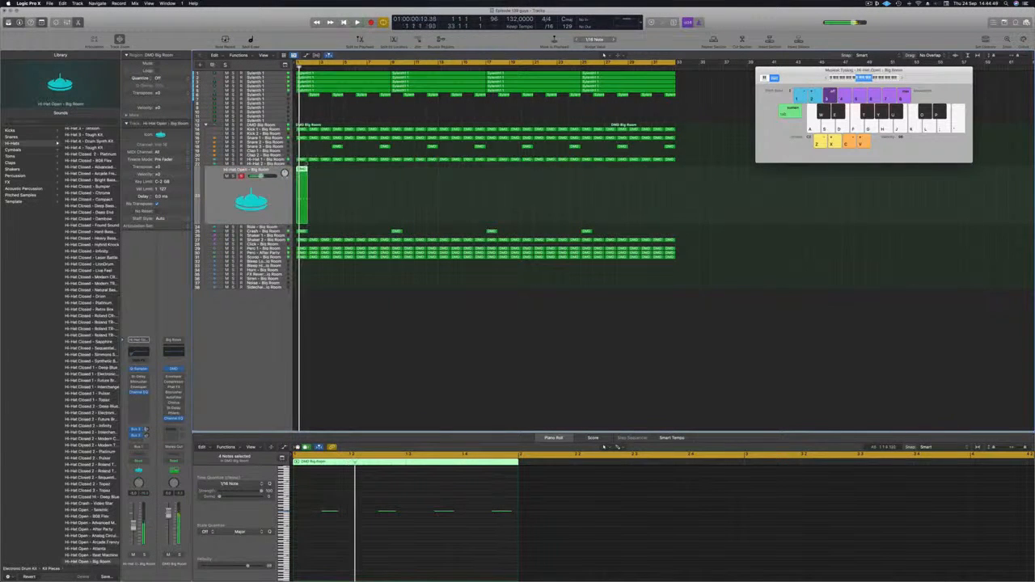
{"action": "left_click_drag", "start_coordinate": [302, 170], "coordinate": [327, 174]}
{"action": "mouse_move", "coordinate": [366, 179]}
{"action": "left_mouse_down"}
{"action": "mouse_move", "coordinate": [305, 168]}
{"action": "mouse_move", "coordinate": [370, 176]}
{"action": "left_mouse_up"}
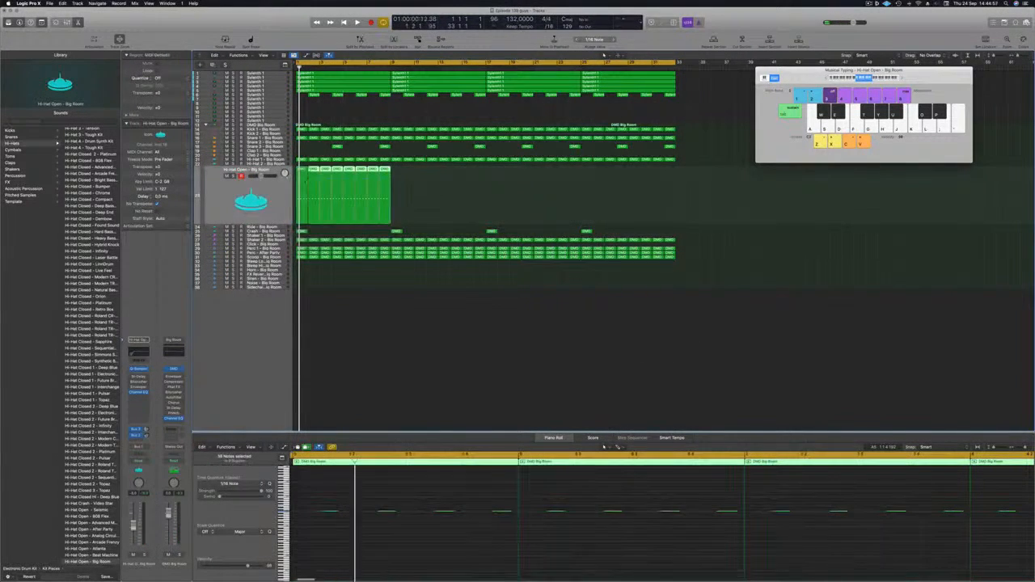
{"action": "left_click_drag", "start_coordinate": [302, 170], "coordinate": [574, 175]}
- Browse the hi-hat sounds during playback and load Hi-Hat Open – Deep Tech on the open hi-hat track
{"action": "key", "text": "space"}
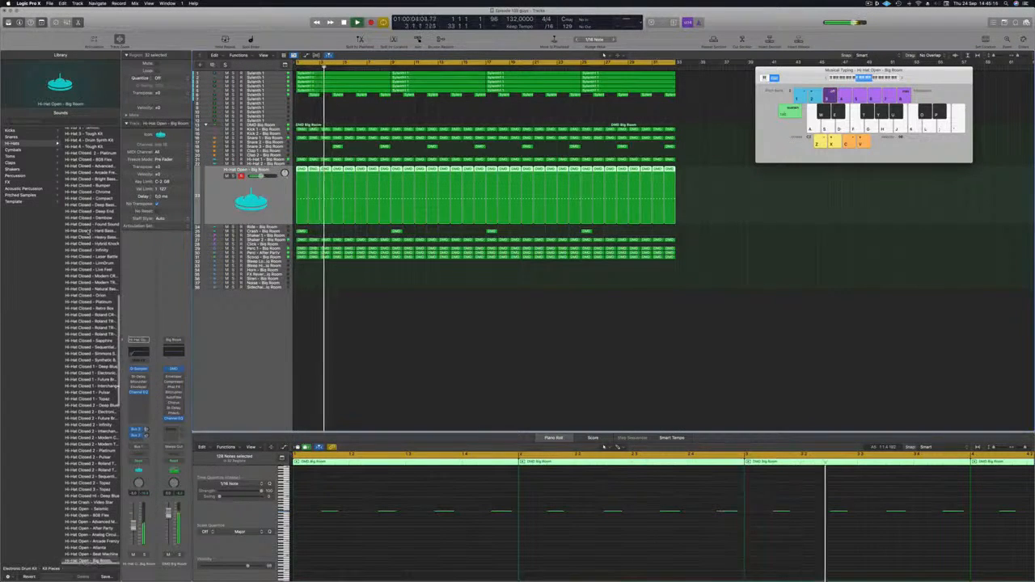
{"action": "scroll", "coordinate": [81, 226], "scroll_direction": "up", "scroll_amount": 10}
{"action": "scroll", "coordinate": [86, 233], "scroll_direction": "down", "scroll_amount": 11}
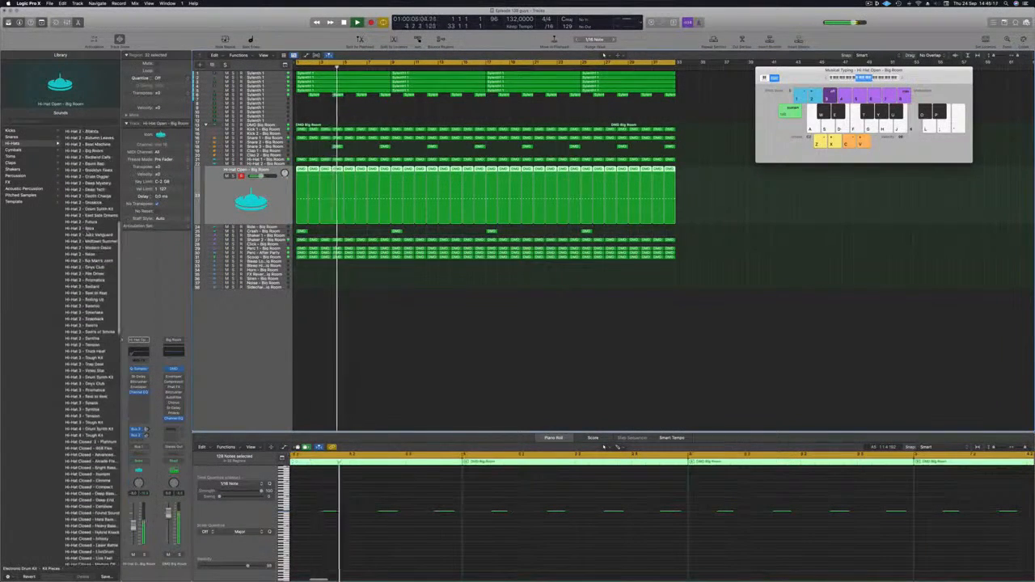
{"action": "scroll", "coordinate": [88, 233], "scroll_direction": "down", "scroll_amount": 3}
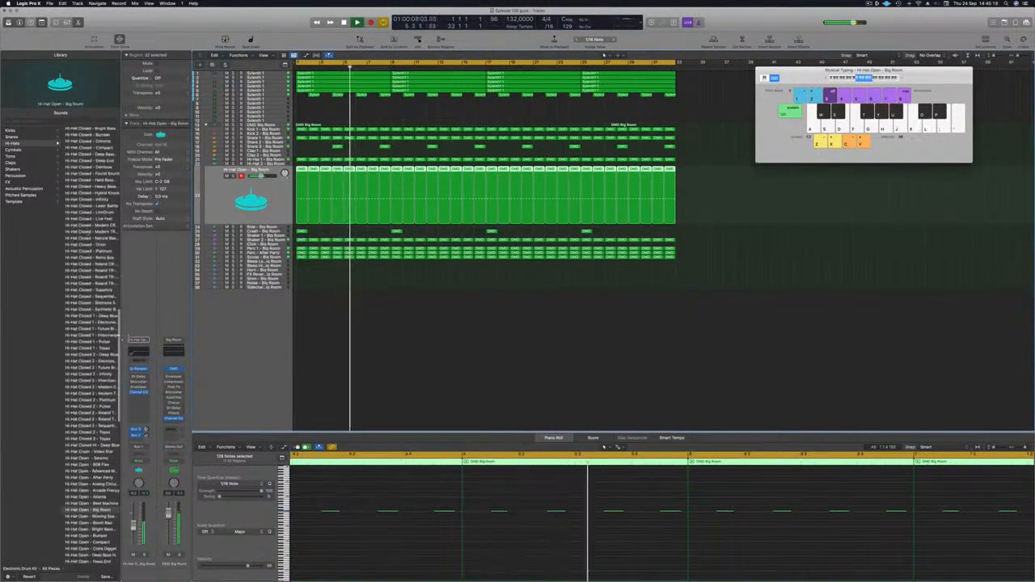
{"action": "scroll", "coordinate": [73, 321], "scroll_direction": "down", "scroll_amount": 3}
{"action": "scroll", "coordinate": [72, 322], "scroll_direction": "down", "scroll_amount": 4}
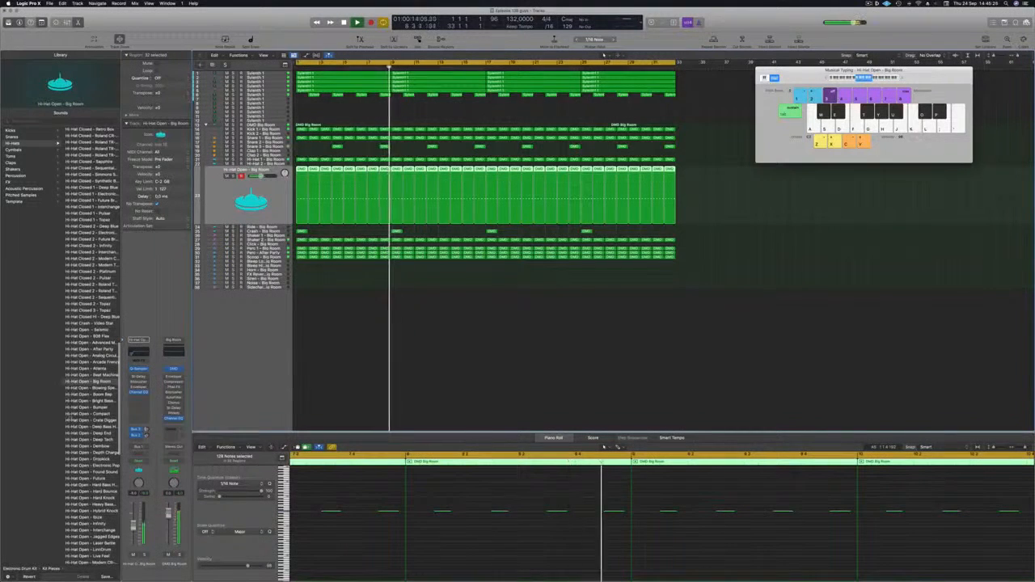
{"action": "left_click", "coordinate": [78, 440]}
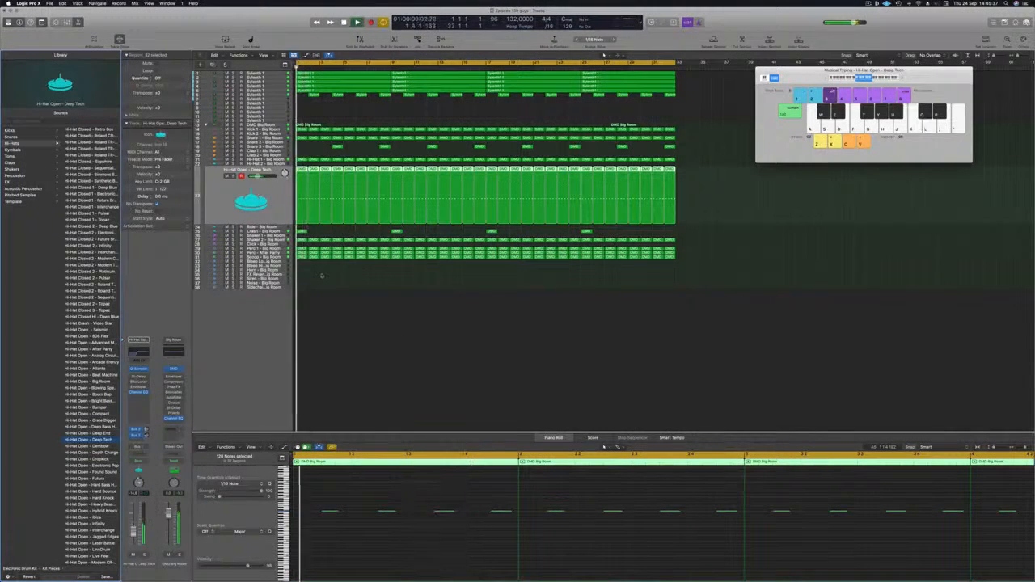
- Check the Perc – After Party track in the full mix and restart playback from the beginning
{"action": "left_click", "coordinate": [263, 253]}
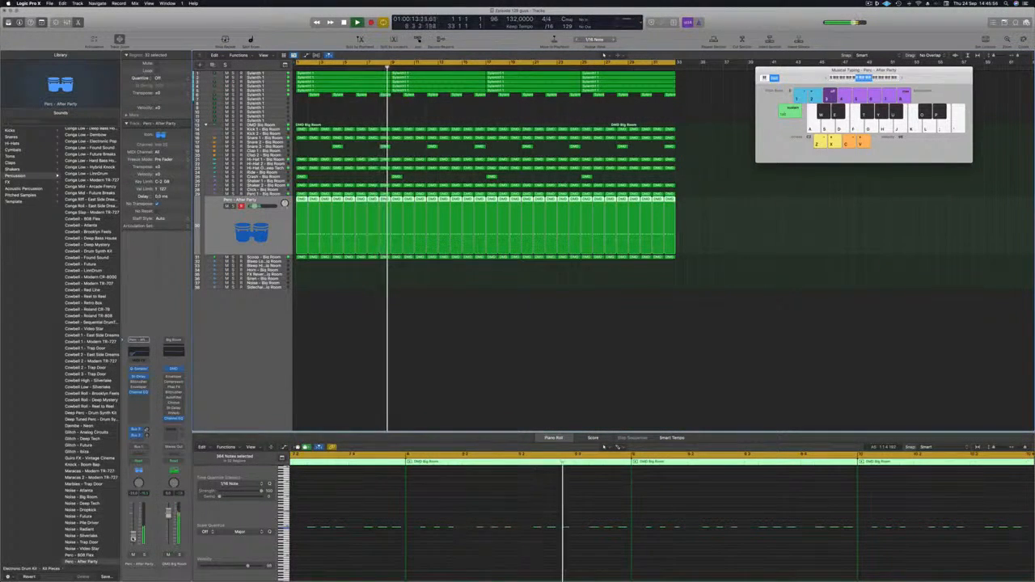
{"action": "left_click", "coordinate": [324, 359]}
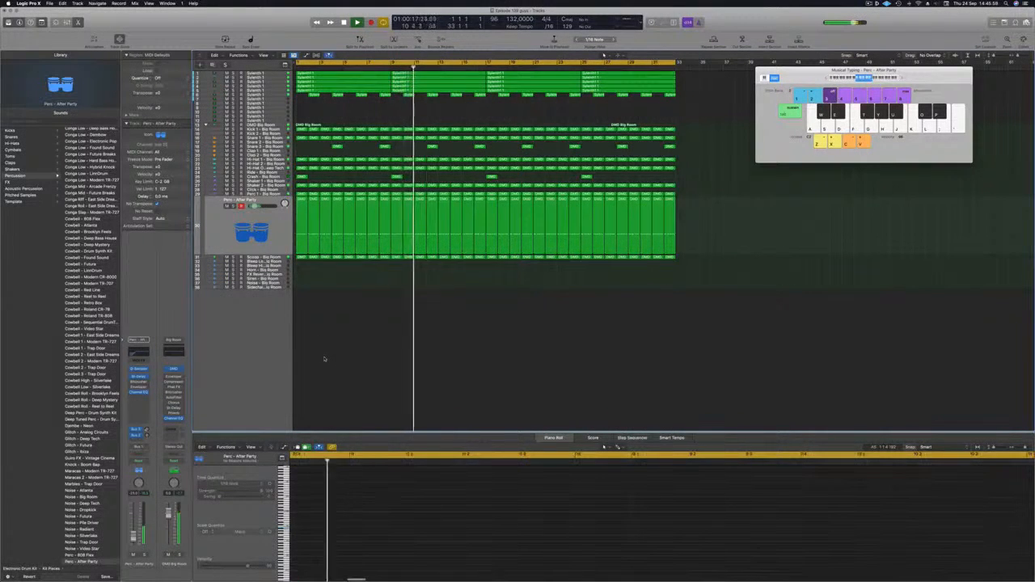
{"action": "scroll", "coordinate": [360, 379], "scroll_direction": "up", "scroll_amount": 3}
{"action": "scroll", "coordinate": [360, 379], "scroll_direction": "up", "scroll_amount": 3}
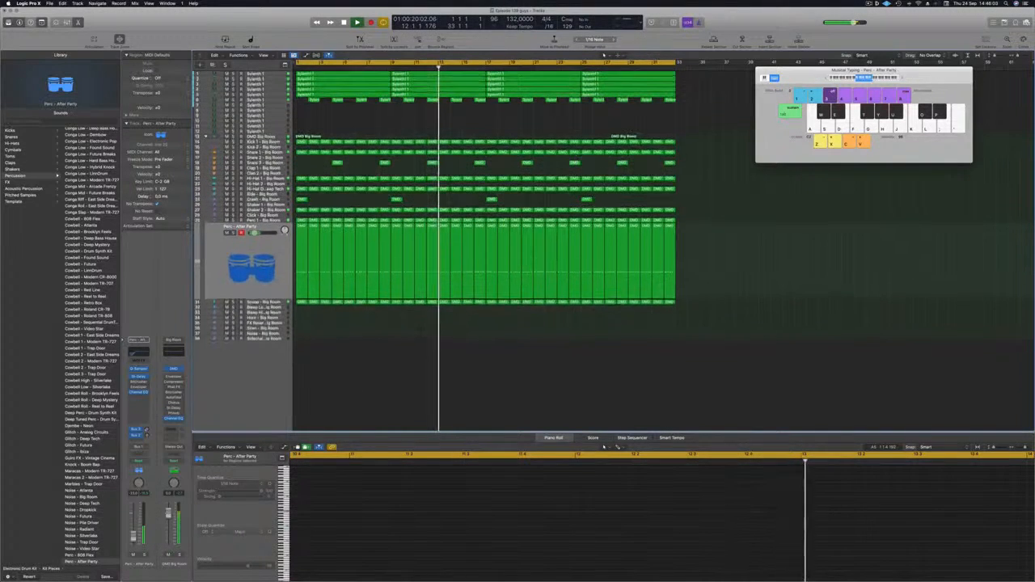
{"action": "key", "text": "Return"}
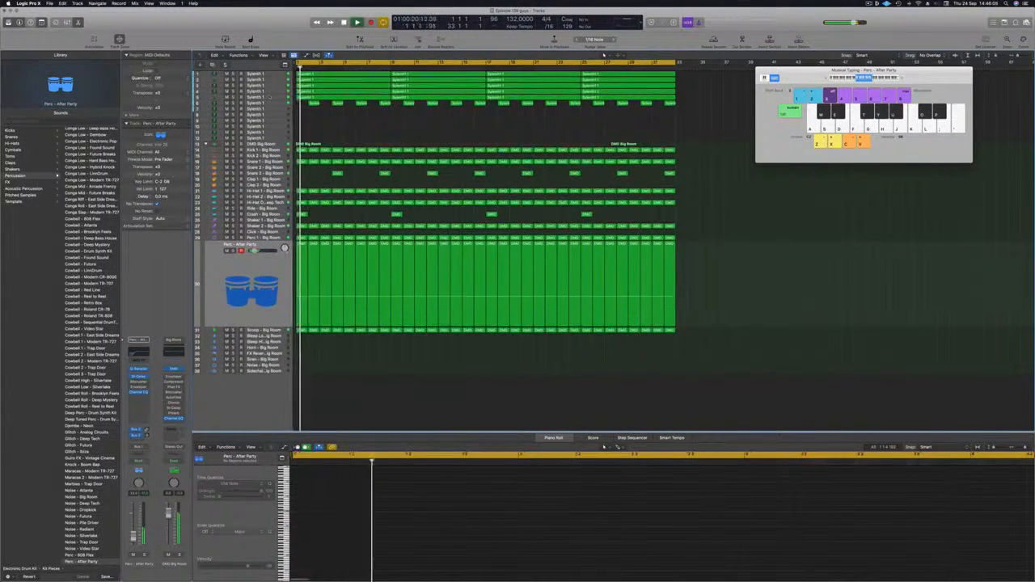
- Duplicate the sixth Sylenth1 track as an empty instrument track directly below it and restart playback
{"action": "left_click", "coordinate": [257, 103]}
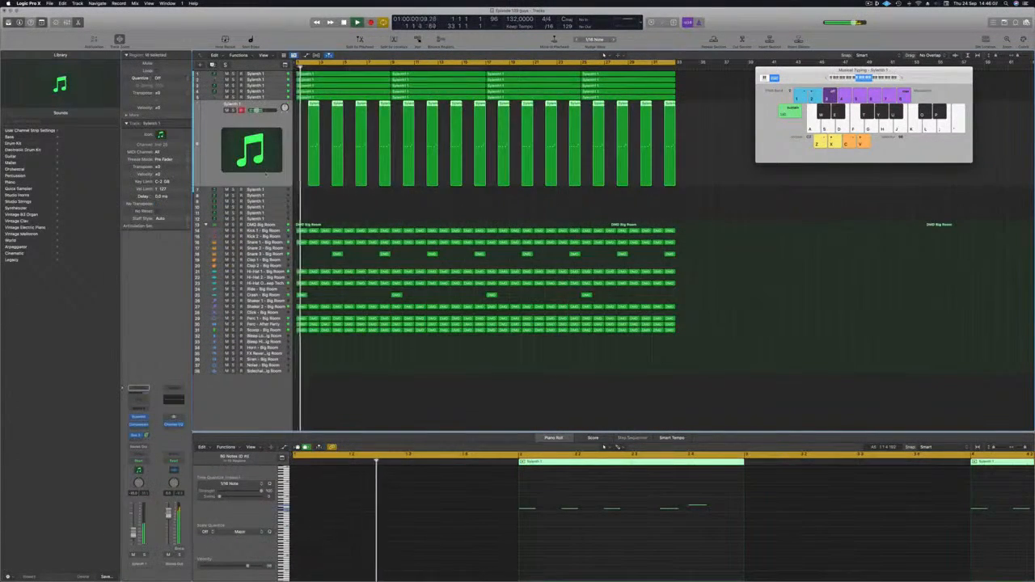
{"action": "left_click", "coordinate": [354, 109]}
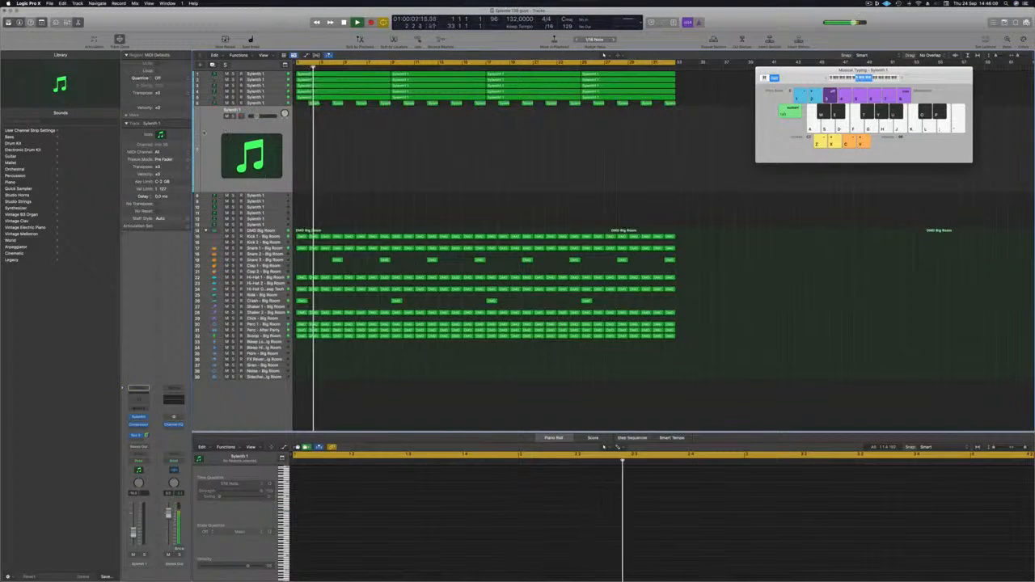
{"action": "left_click", "coordinate": [868, 3]}
{"action": "left_click", "coordinate": [868, 3]}
{"action": "key", "text": "Return"}
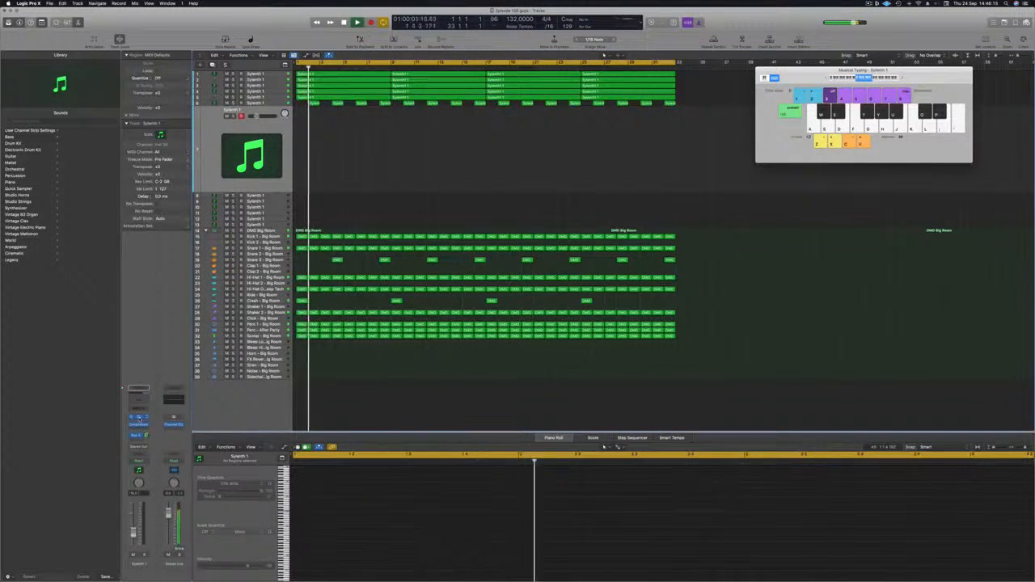
- Open Sylenth1 on the duplicated track and load a different factory sound bank
{"action": "left_click", "coordinate": [138, 419]}
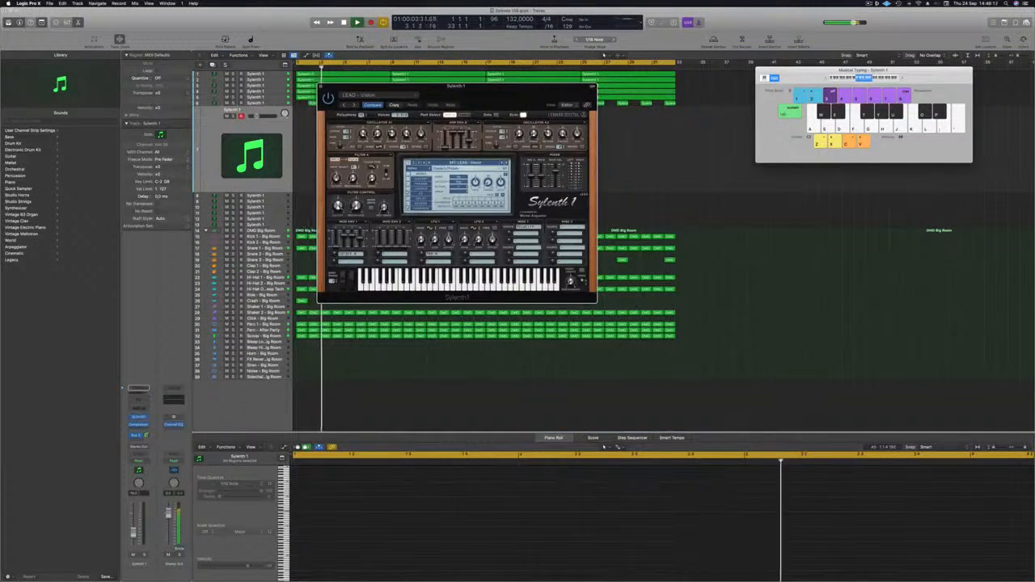
{"action": "left_click", "coordinate": [453, 163]}
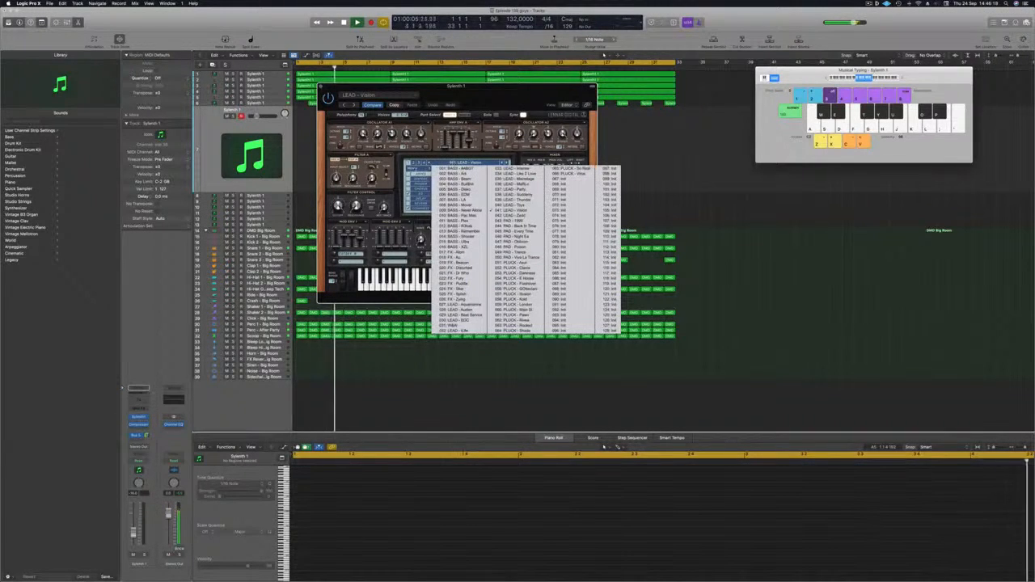
{"action": "left_click", "coordinate": [413, 169]}
{"action": "mouse_move", "coordinate": [431, 179]}
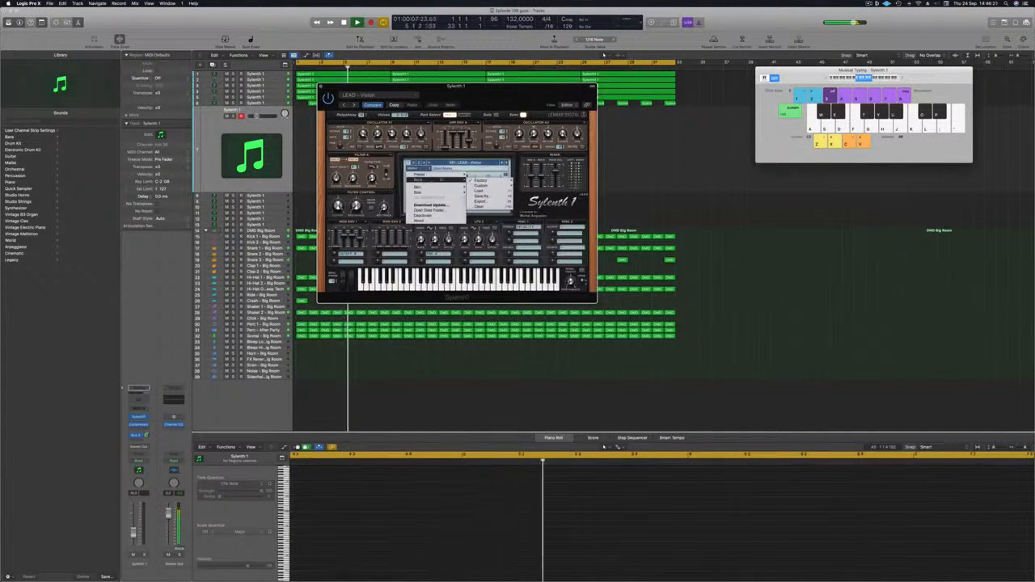
{"action": "mouse_move", "coordinate": [483, 181]}
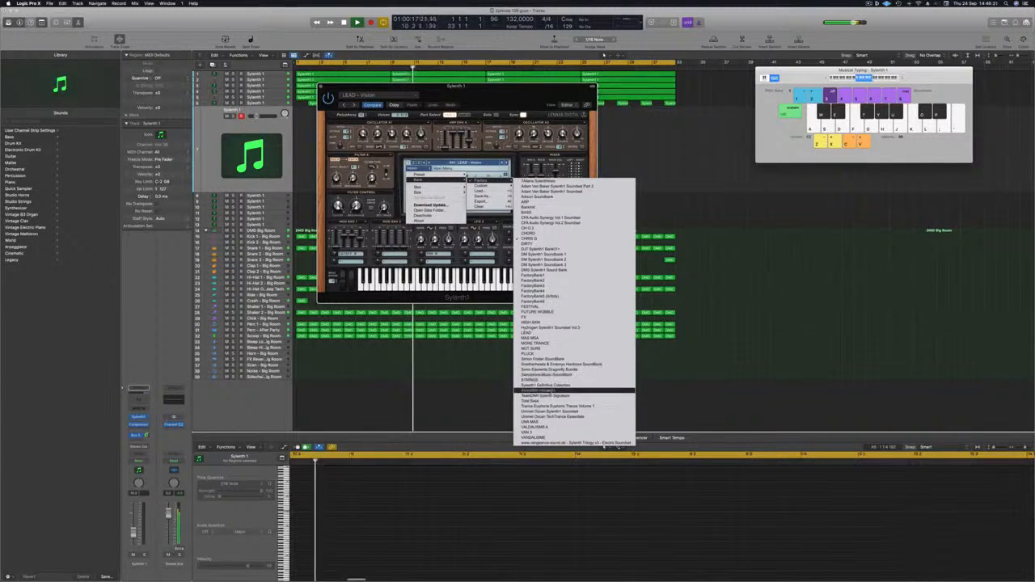
{"action": "left_click", "coordinate": [556, 385]}
- Choose the preset LEAD – 80's Cop in Sylenth1 and move the plug-in window clear of the keyboard
{"action": "left_click_drag", "start_coordinate": [455, 86], "coordinate": [599, 100]}
{"action": "left_click", "coordinate": [591, 177]}
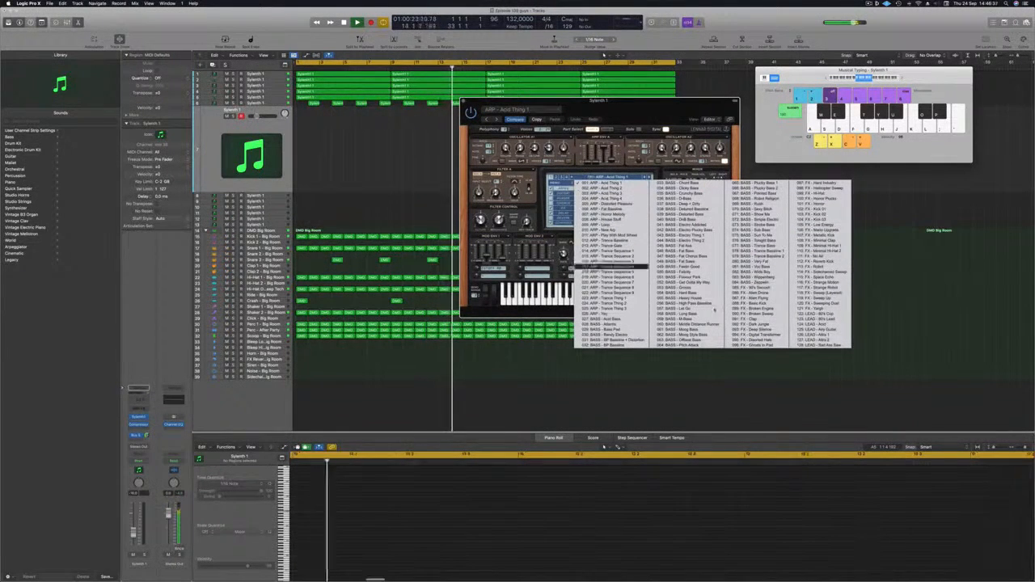
{"action": "left_click", "coordinate": [818, 319]}
{"action": "left_click_drag", "start_coordinate": [599, 100], "coordinate": [627, 121]}
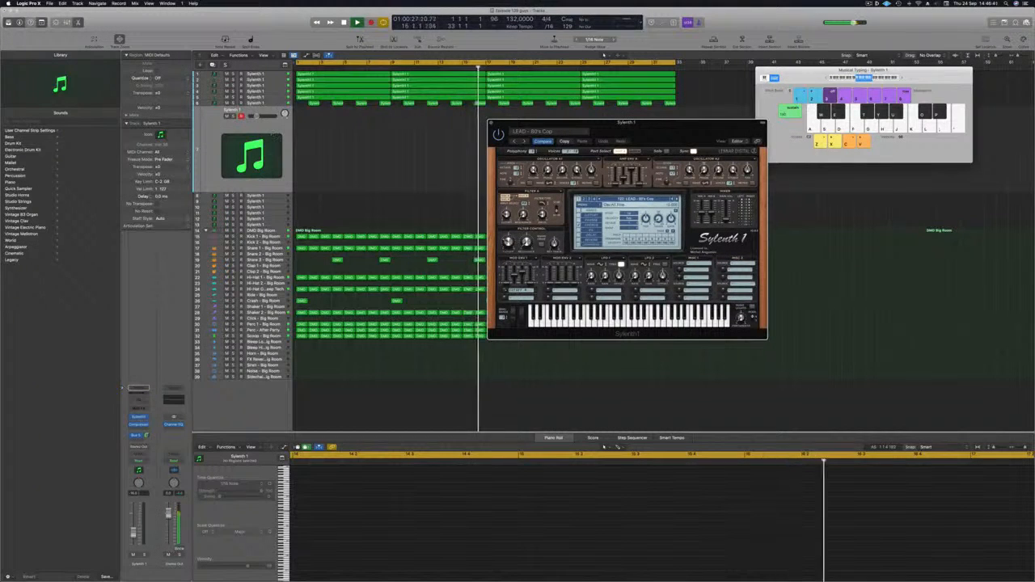
{"action": "left_click_drag", "start_coordinate": [632, 142], "coordinate": [577, 153]}
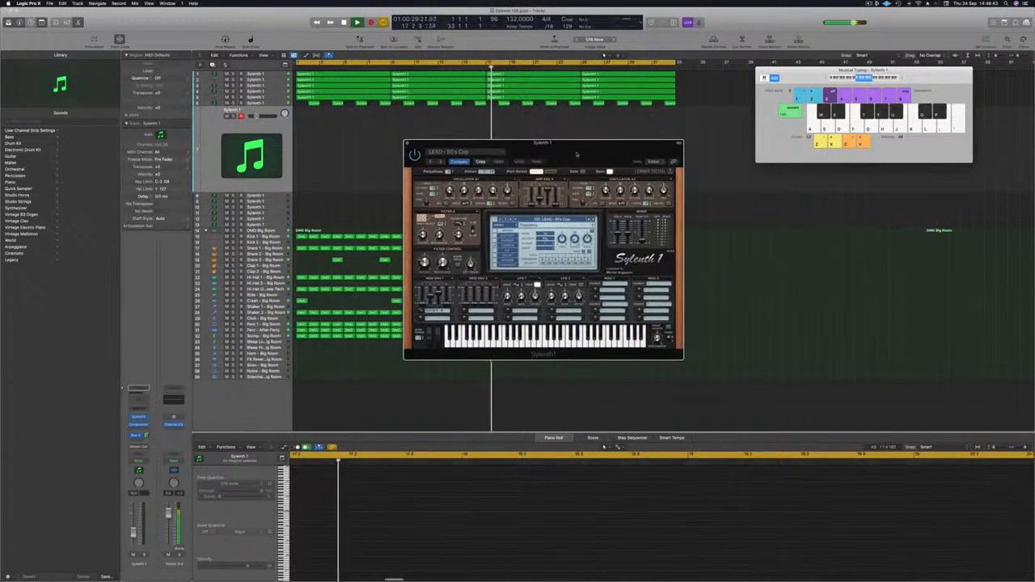
- Raise the Musical Typing octave range and try out notes on the Sylenth1 lead over the playing arrangement
{"action": "left_click_drag", "start_coordinate": [916, 79], "coordinate": [906, 81]}
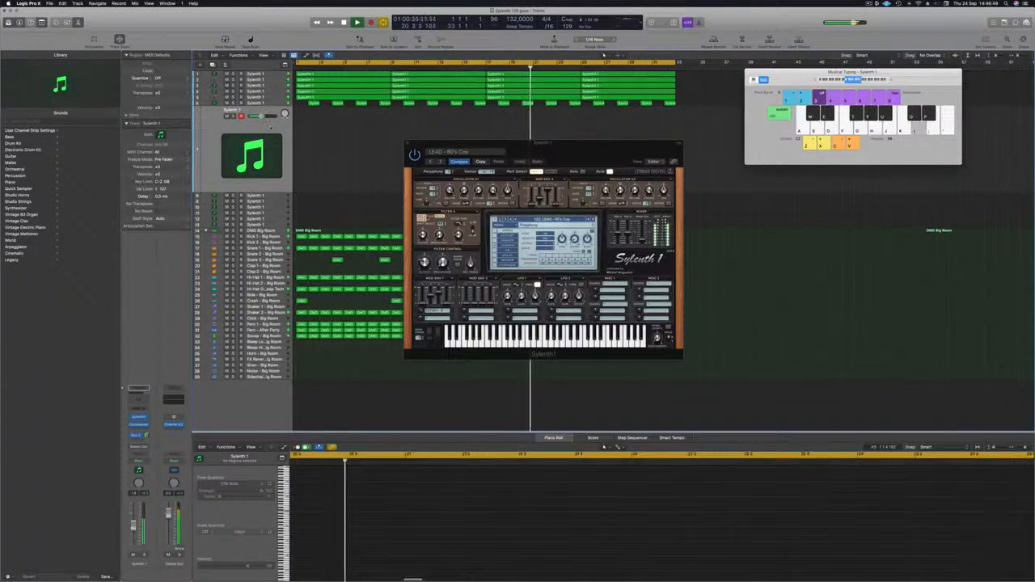
{"action": "left_click", "coordinate": [891, 80]}
{"action": "key", "text": "k"}
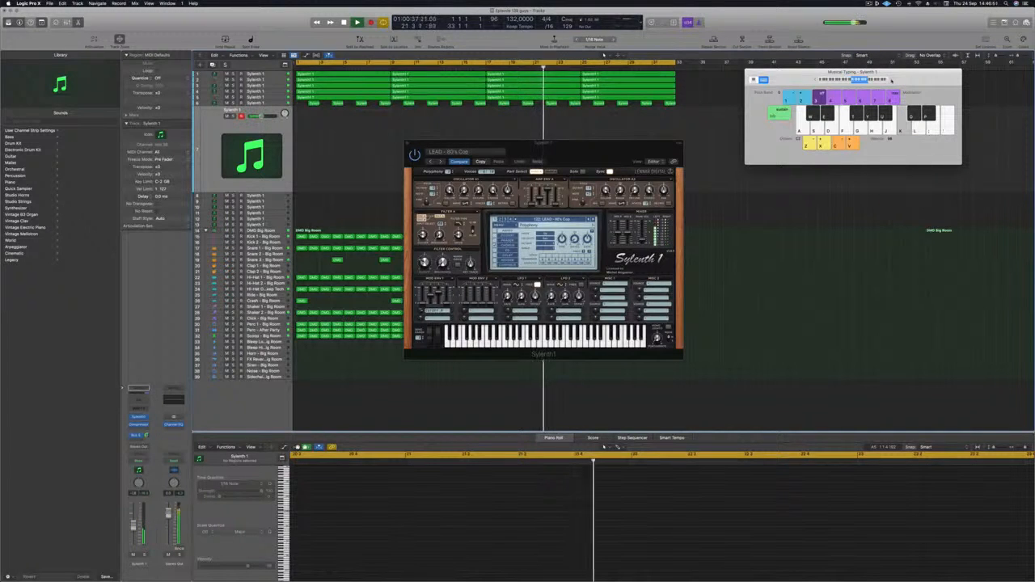
{"action": "left_click", "coordinate": [891, 80]}
{"action": "key", "text": "k"}
{"action": "key", "text": "k"}
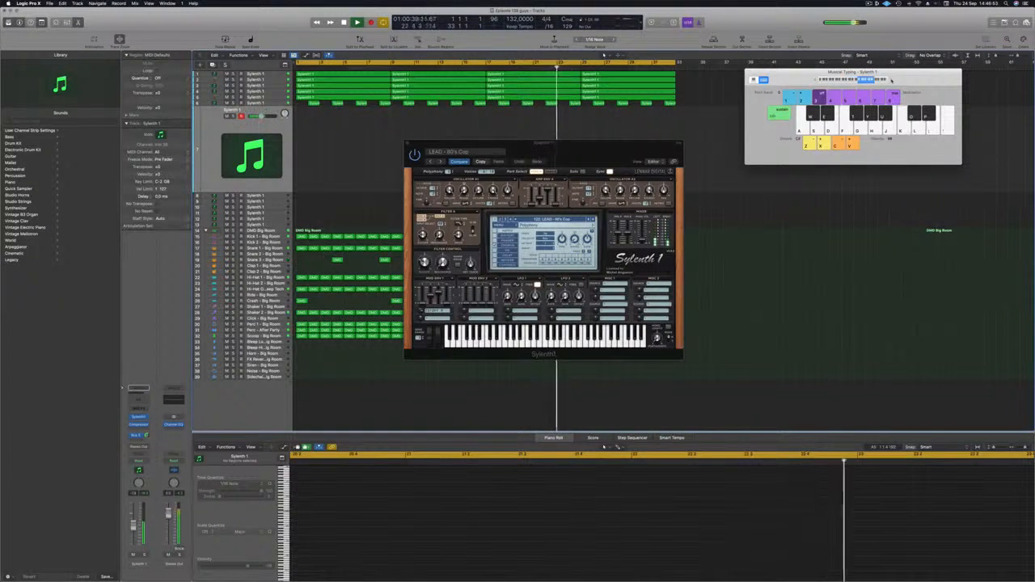
{"action": "key", "text": "f"}
{"action": "left_click_drag", "start_coordinate": [602, 148], "coordinate": [621, 130]}
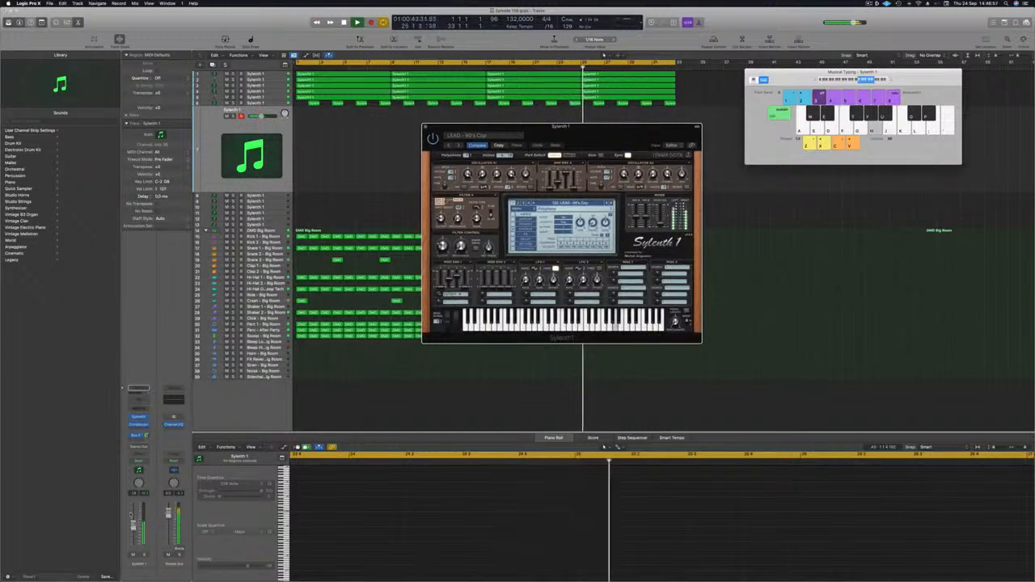
- Adjust the seventh Sylenth1 track's volume and bus send, and browse the lead presets to LEAD - Divine
{"action": "left_click", "coordinate": [136, 526]}
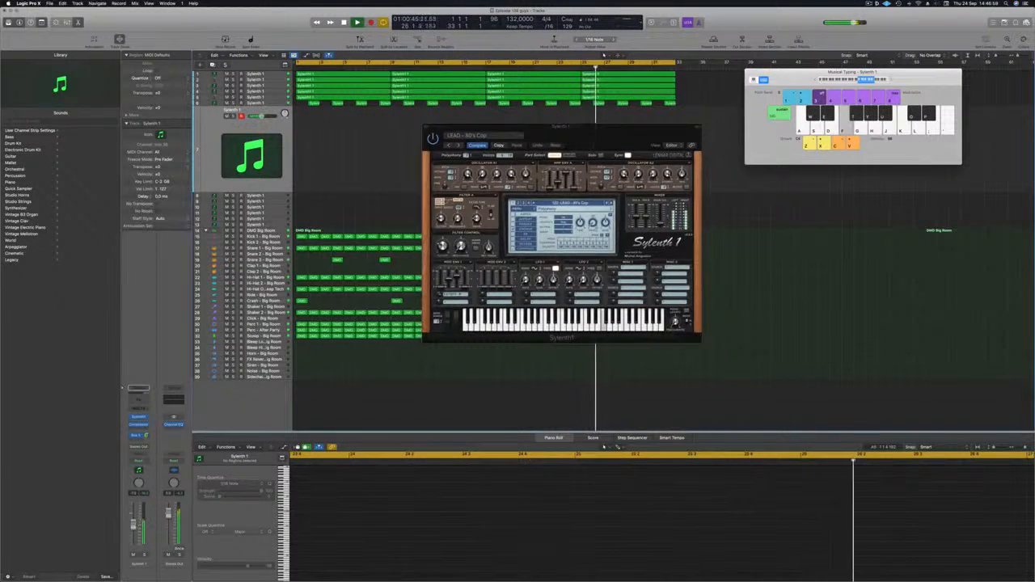
{"action": "left_click_drag", "start_coordinate": [146, 435], "coordinate": [148, 439]}
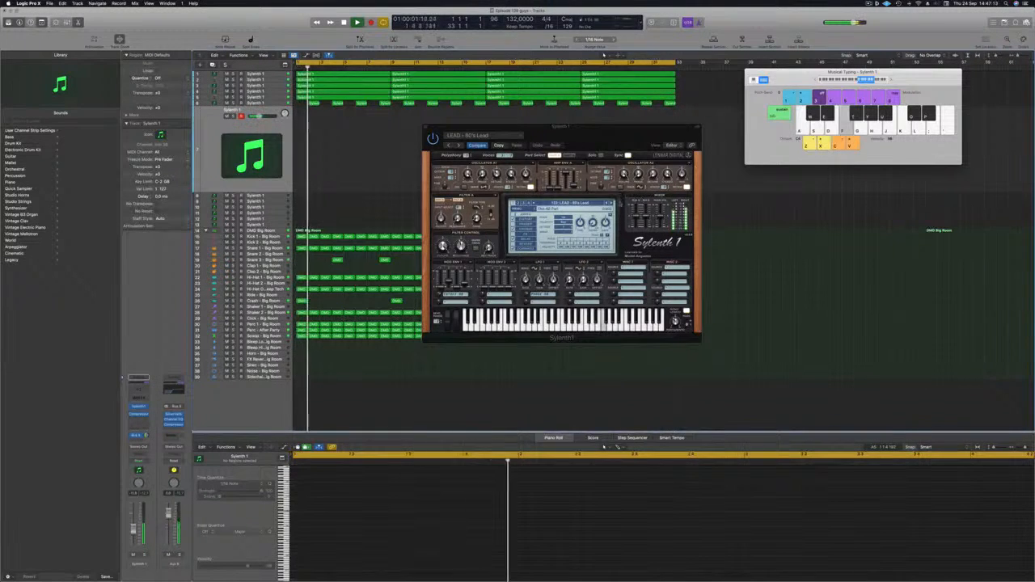
{"action": "left_click", "coordinate": [611, 203]}
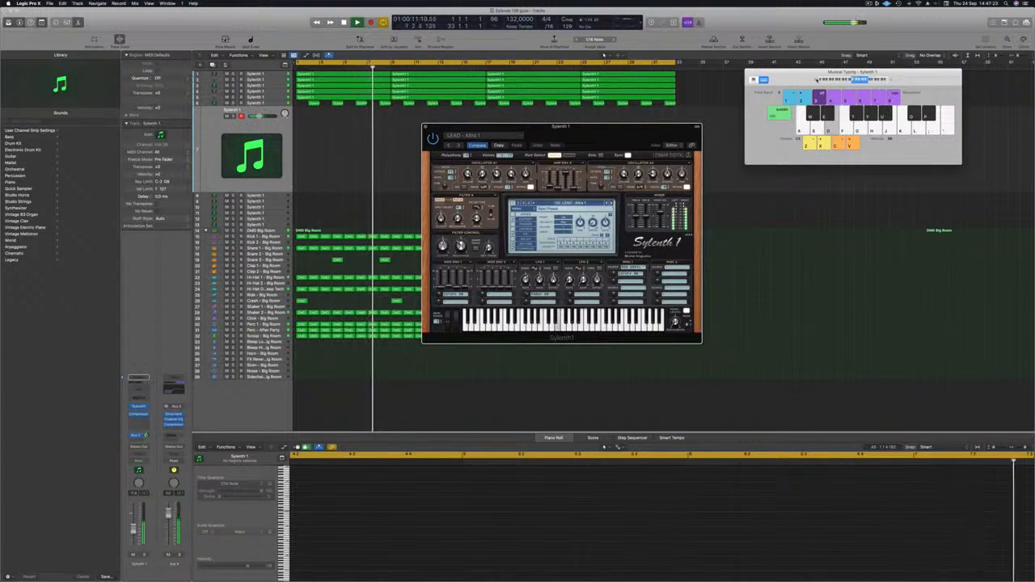
{"action": "left_click_drag", "start_coordinate": [632, 127], "coordinate": [608, 132]}
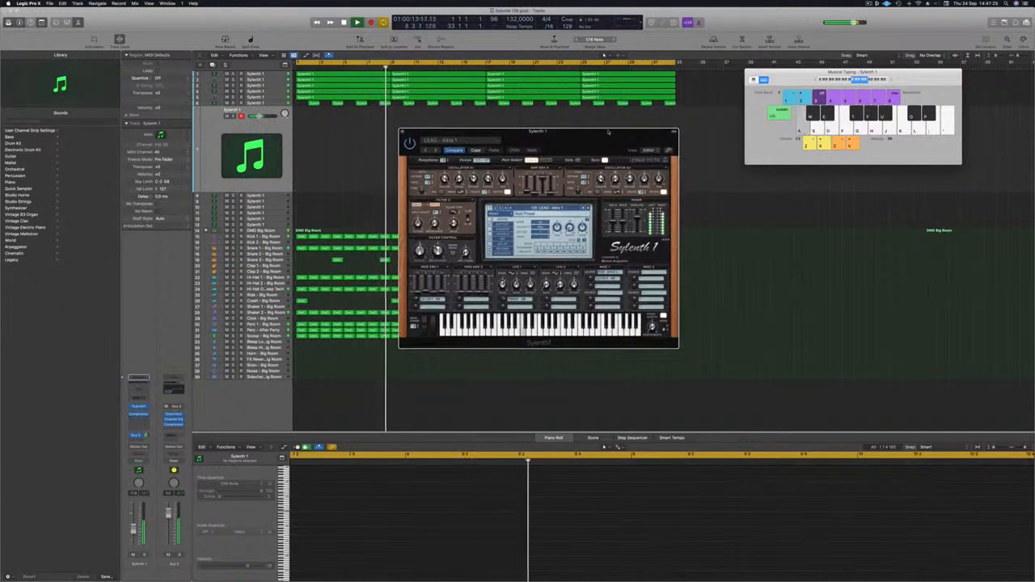
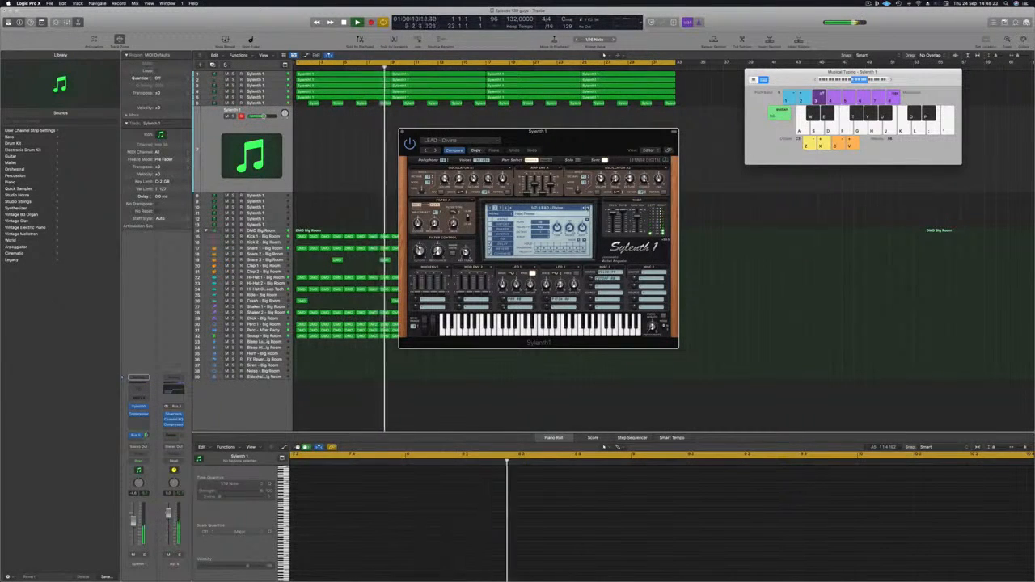
- Record a lead melody on the seventh Sylenth1 track with Musical Typing, and restart playback once the take is finished
{"action": "key", "text": "r"}
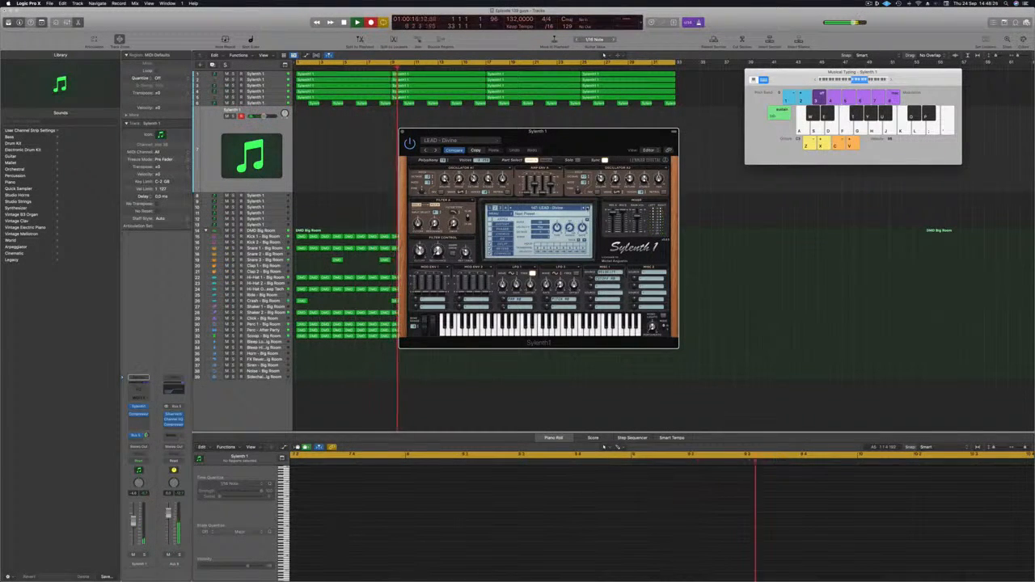
{"action": "key", "text": "a"}
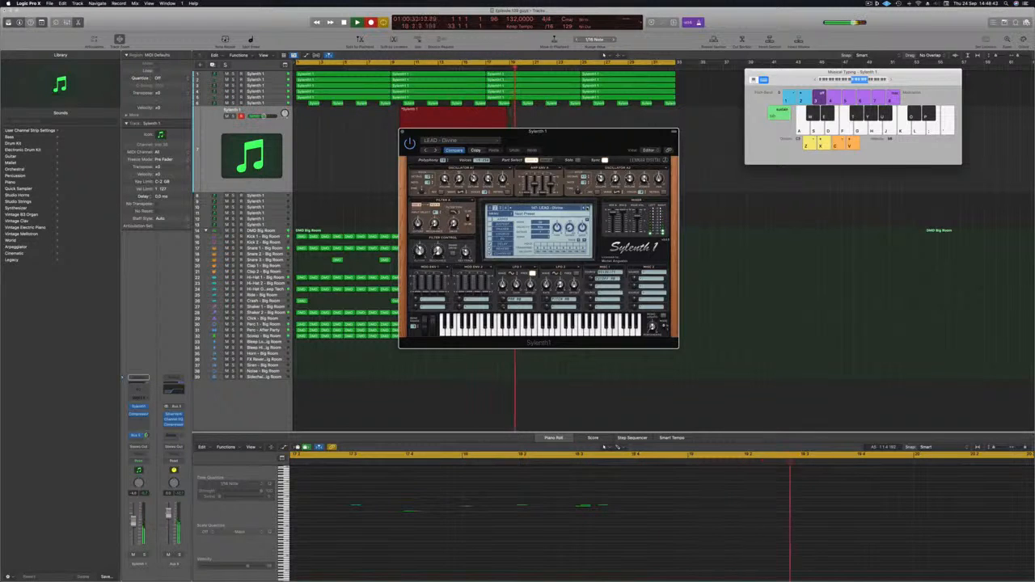
{"action": "key", "text": "d"}
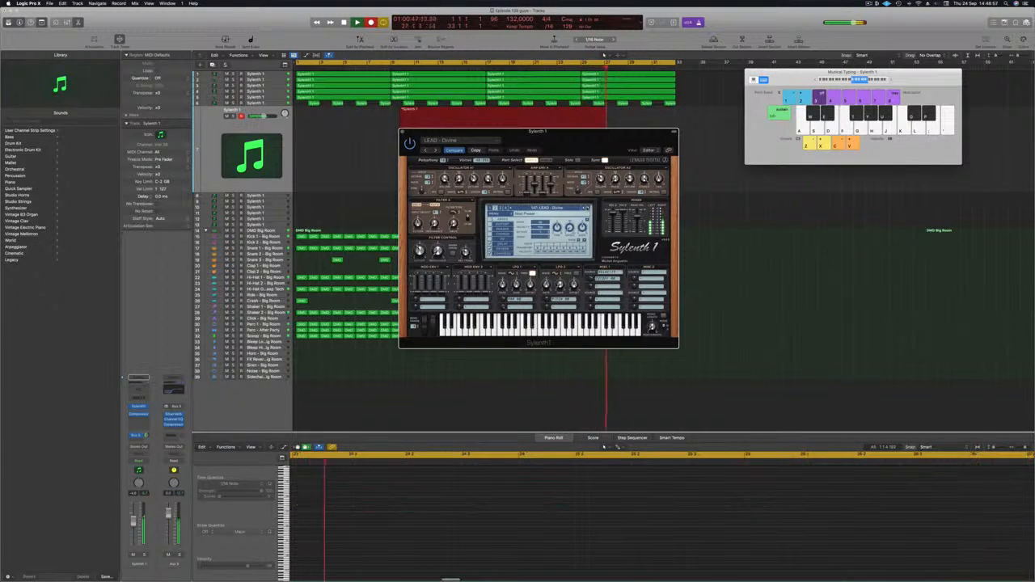
{"action": "key", "text": "space"}
{"action": "key", "text": "space"}
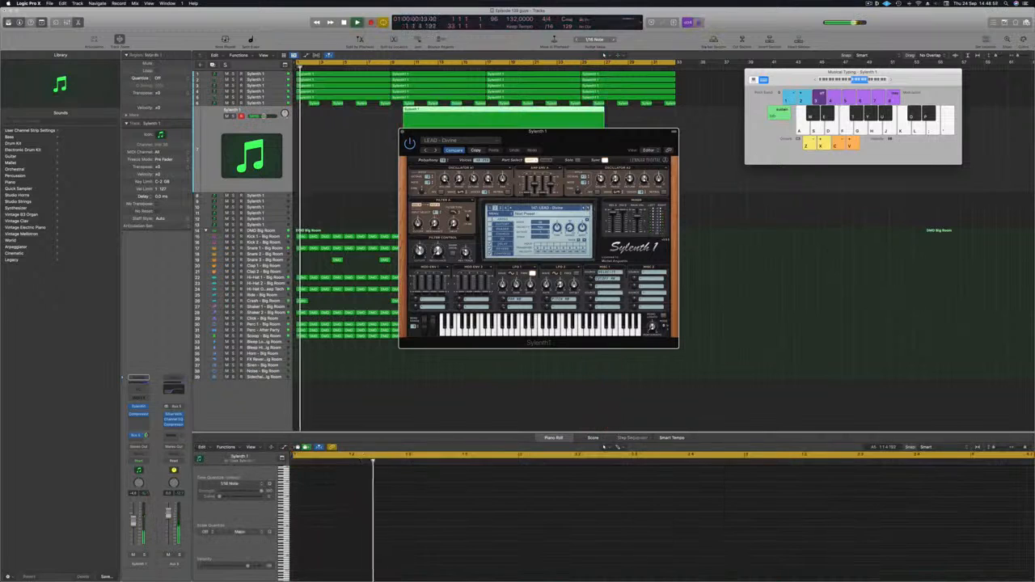
- Move the plug-in window off the arrangement and shift the recorded lead region to start at bar 2, with playback running
{"action": "left_click_drag", "start_coordinate": [555, 131], "coordinate": [918, 144]}
{"action": "left_click_drag", "start_coordinate": [474, 110], "coordinate": [380, 113]}
{"action": "key", "text": "space"}
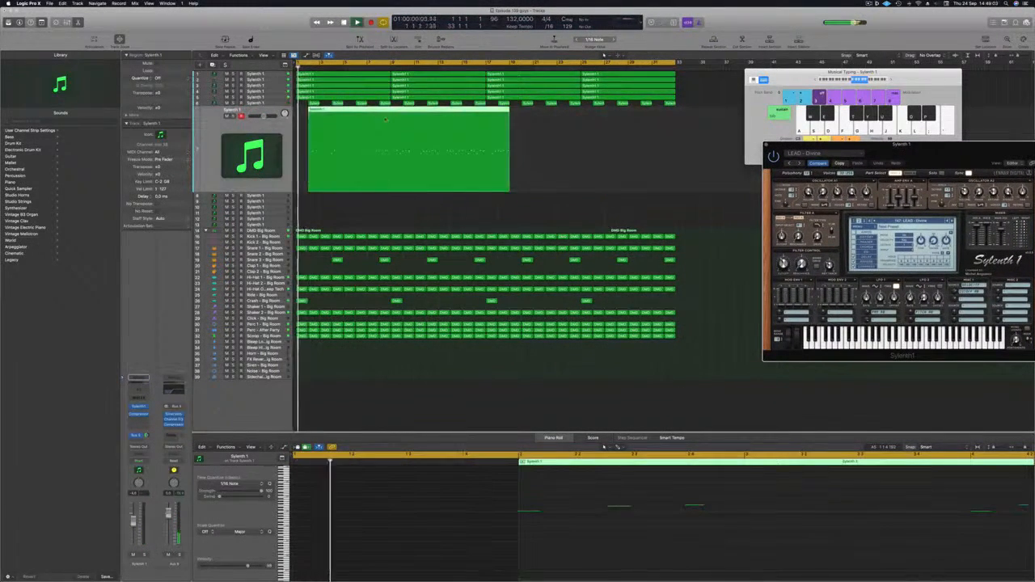
- Select all recorded notes in the Piano Roll and review the melody across the whole region during playback
{"action": "scroll", "coordinate": [637, 547], "scroll_direction": "down", "scroll_amount": 3}
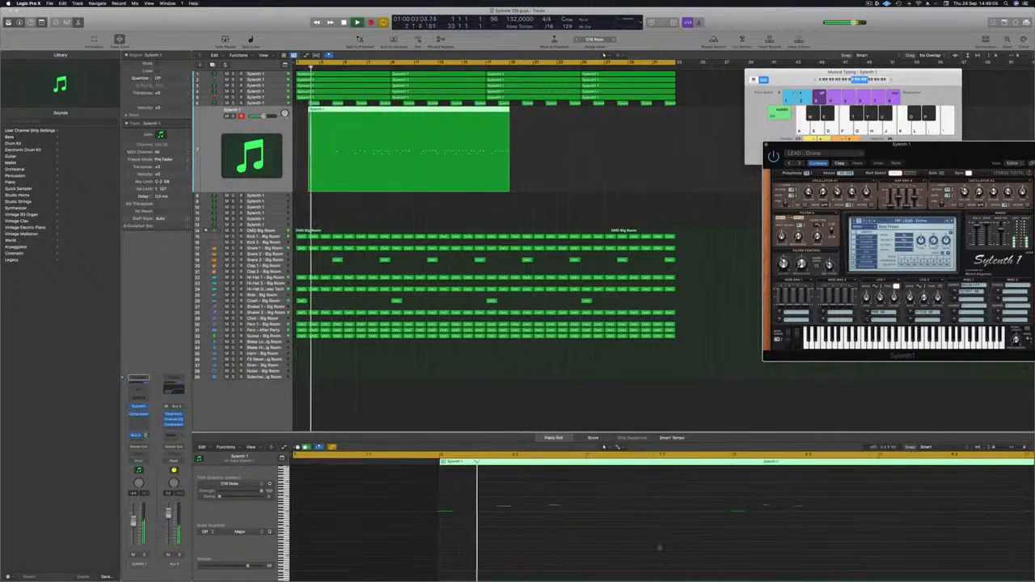
{"action": "left_click", "coordinate": [566, 532]}
{"action": "key", "text": "super+a"}
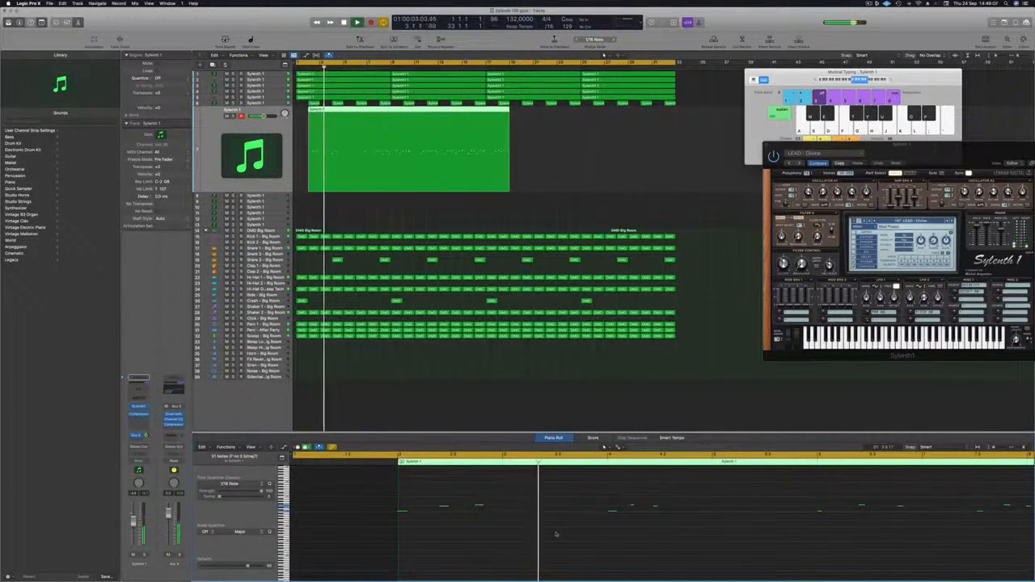
{"action": "scroll", "coordinate": [558, 534], "scroll_direction": "down", "scroll_amount": 3}
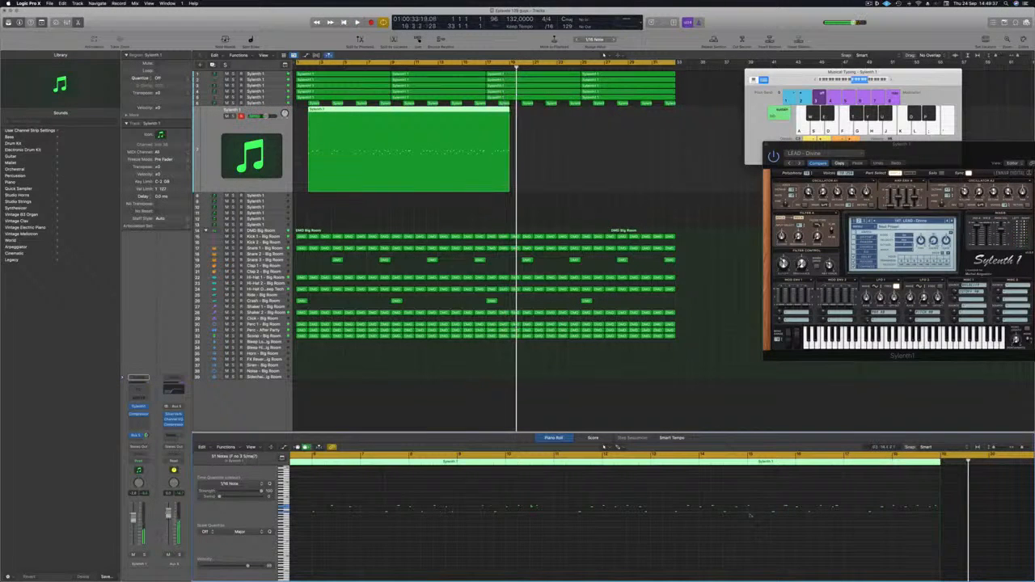
{"action": "key", "text": "Return"}
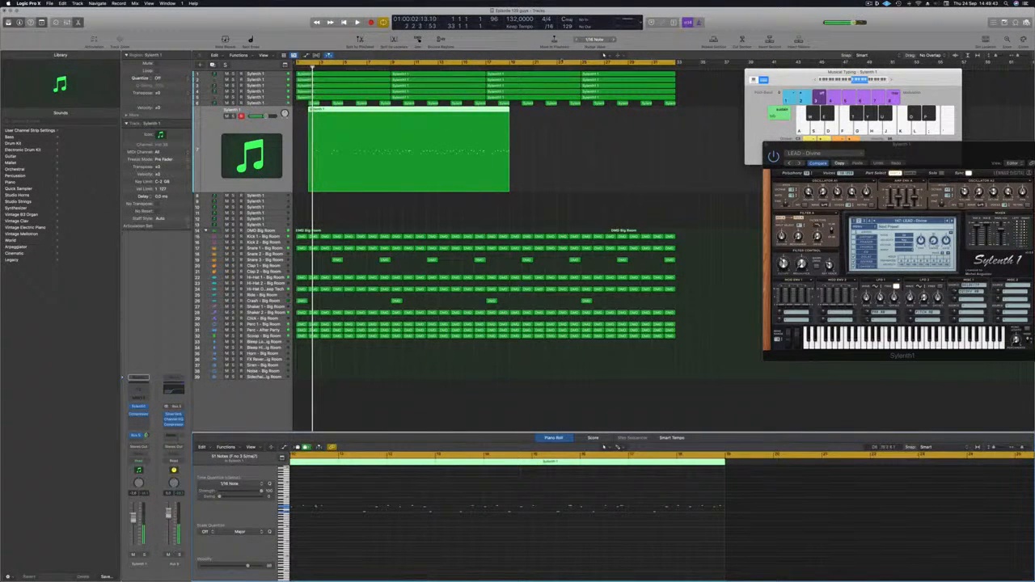
- Split the recorded lead region at bar 15 and keep only its last four bars, placed at bar 1
{"action": "double_click", "coordinate": [463, 109], "text": "super"}
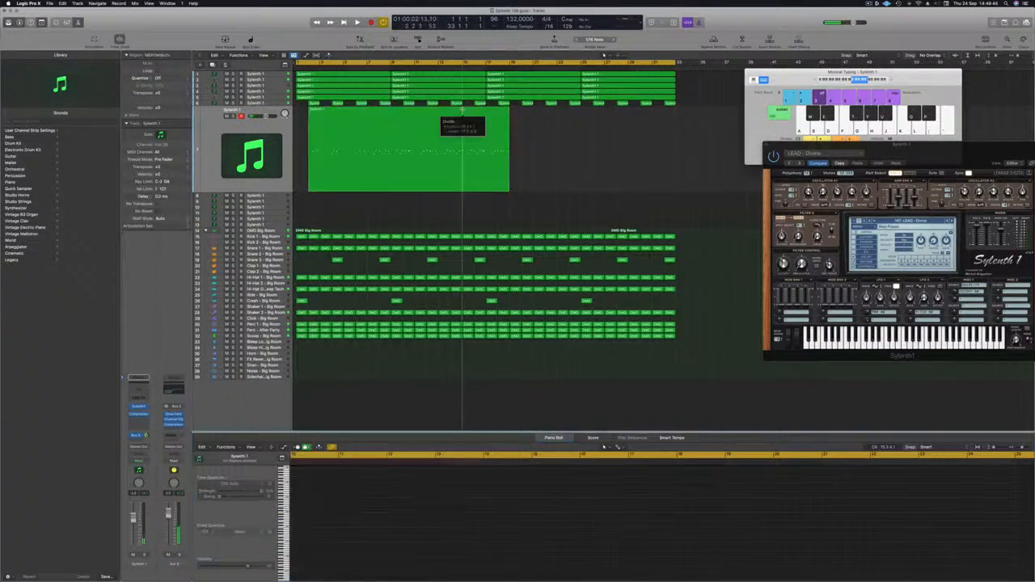
{"action": "left_click", "coordinate": [444, 111]}
{"action": "key", "text": "Delete"}
{"action": "left_click_drag", "start_coordinate": [495, 121], "coordinate": [329, 121]}
{"action": "key", "text": "space"}
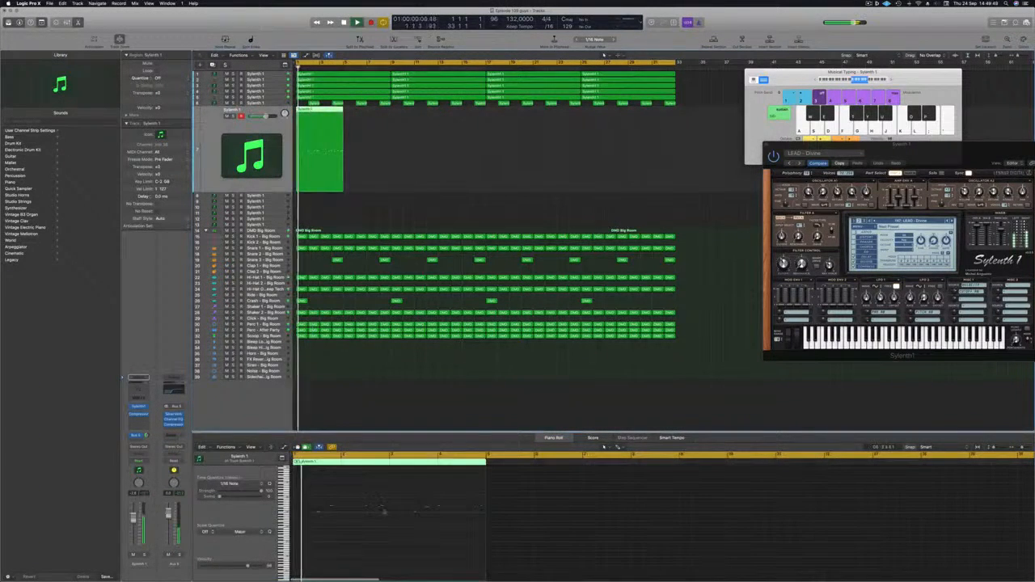
- Adjust a single note in the four-bar lead region in the Piano Roll and replay the region from its start
{"action": "scroll", "coordinate": [340, 537], "scroll_direction": "up", "scroll_amount": 4}
{"action": "left_click_drag", "start_coordinate": [314, 497], "coordinate": [291, 520]}
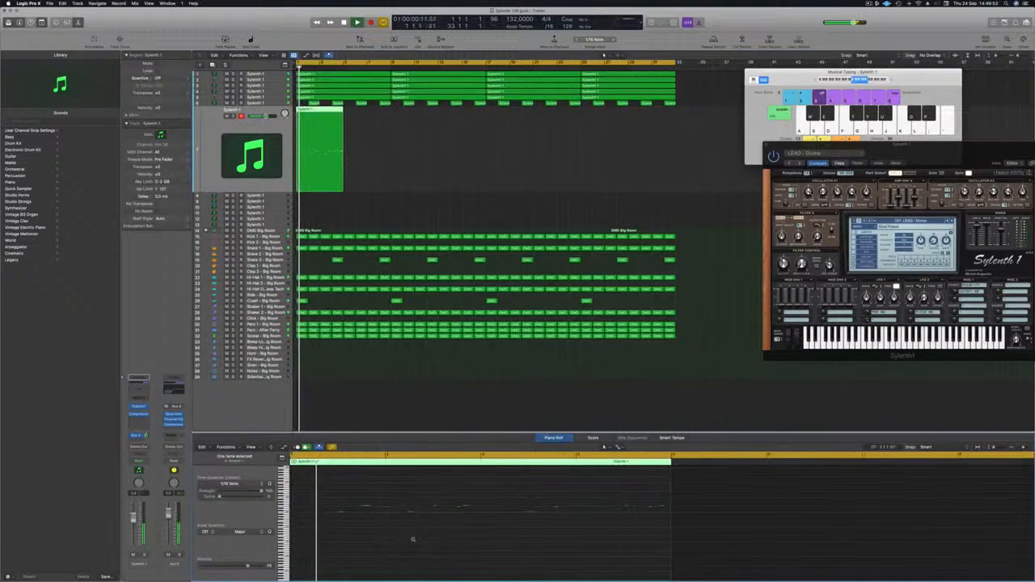
{"action": "scroll", "coordinate": [412, 540], "scroll_direction": "up", "scroll_amount": 2}
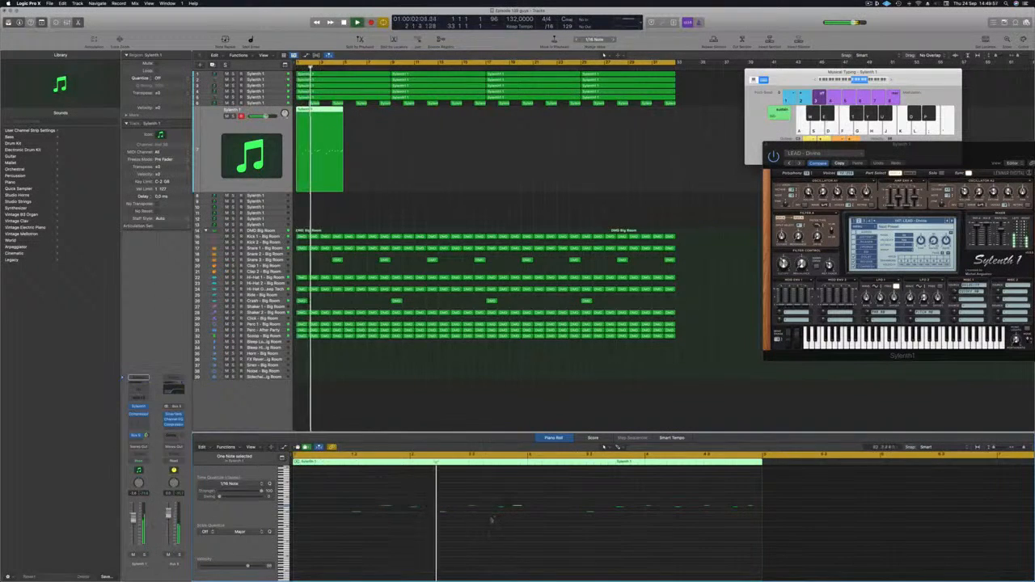
{"action": "scroll", "coordinate": [491, 521], "scroll_direction": "down", "scroll_amount": 2}
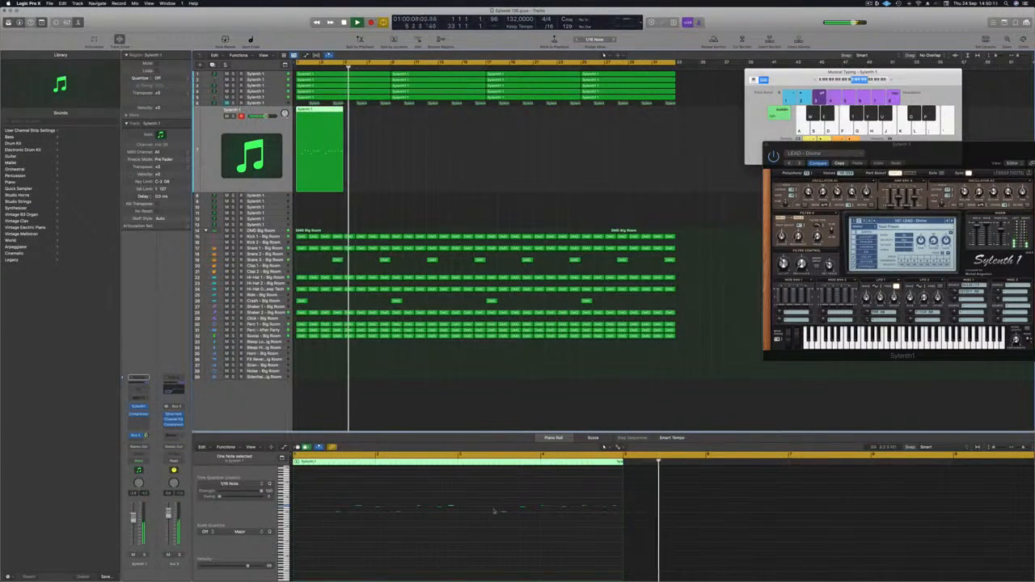
{"action": "key", "text": "Return"}
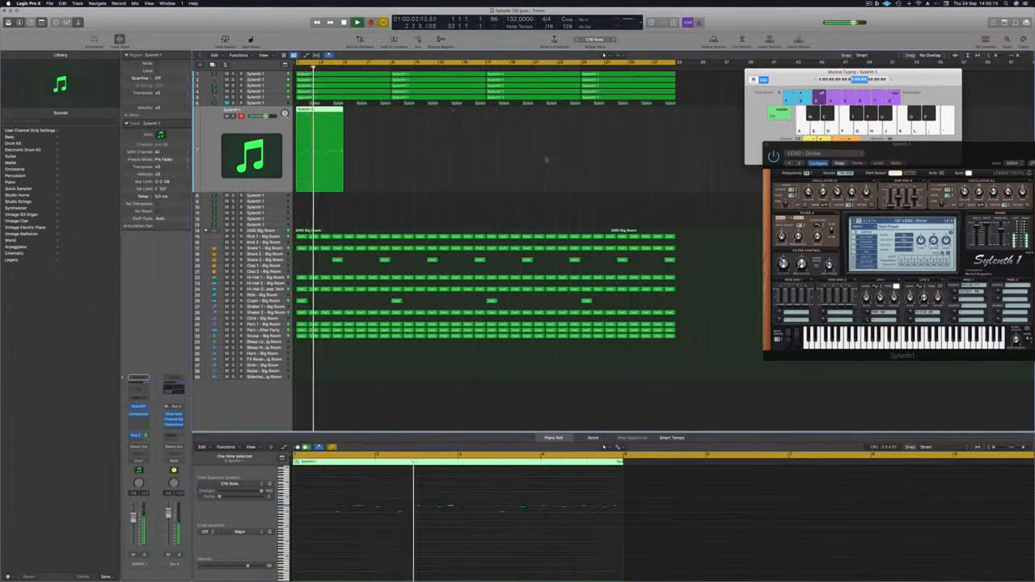
- Briefly solo the new lead track and audition the next Sylenth1 lead presets on the recorded melody
{"action": "left_click_drag", "start_coordinate": [961, 155], "coordinate": [737, 127]}
{"action": "left_click", "coordinate": [234, 116]}
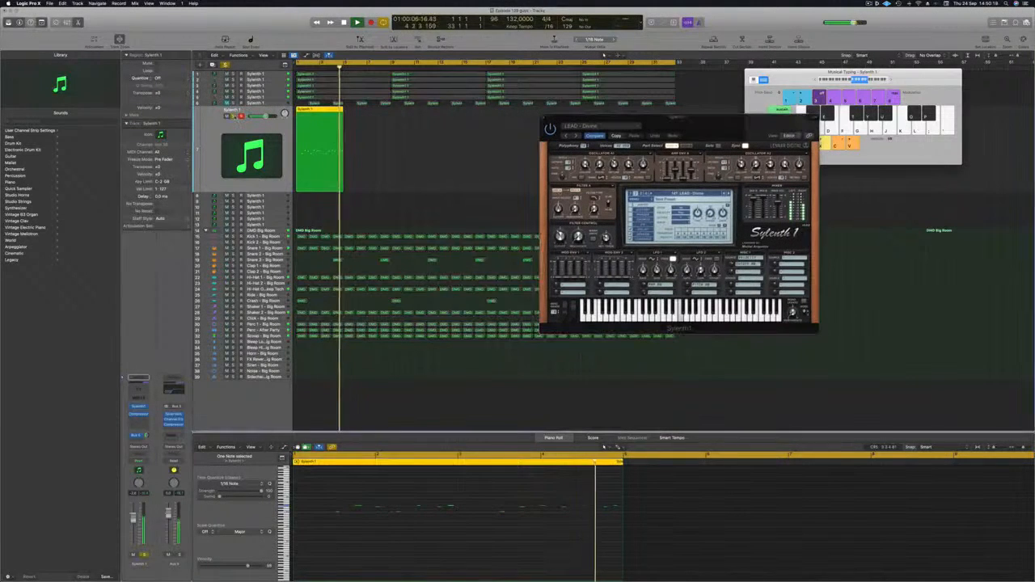
{"action": "key", "text": "s"}
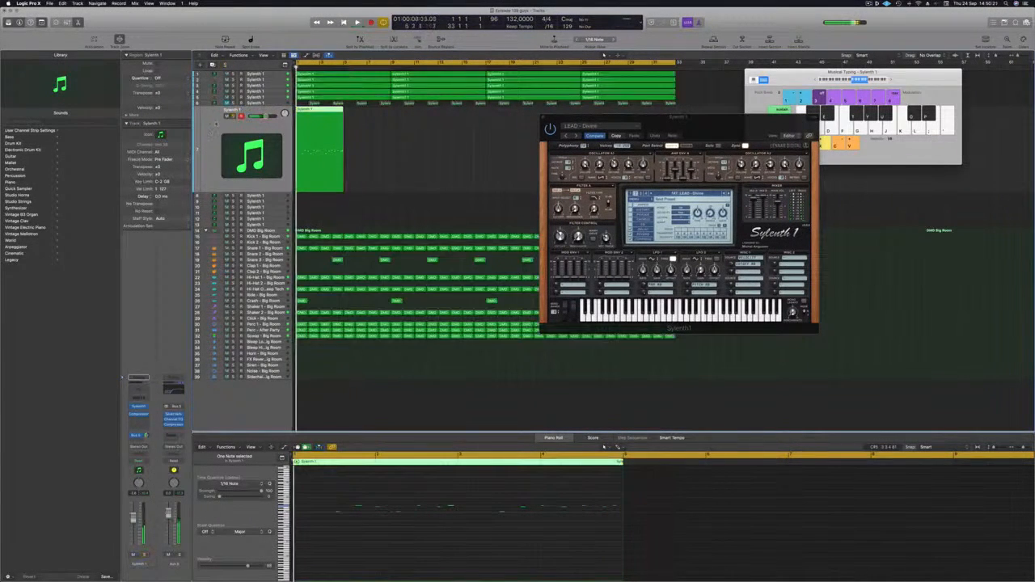
{"action": "left_click", "coordinate": [729, 194]}
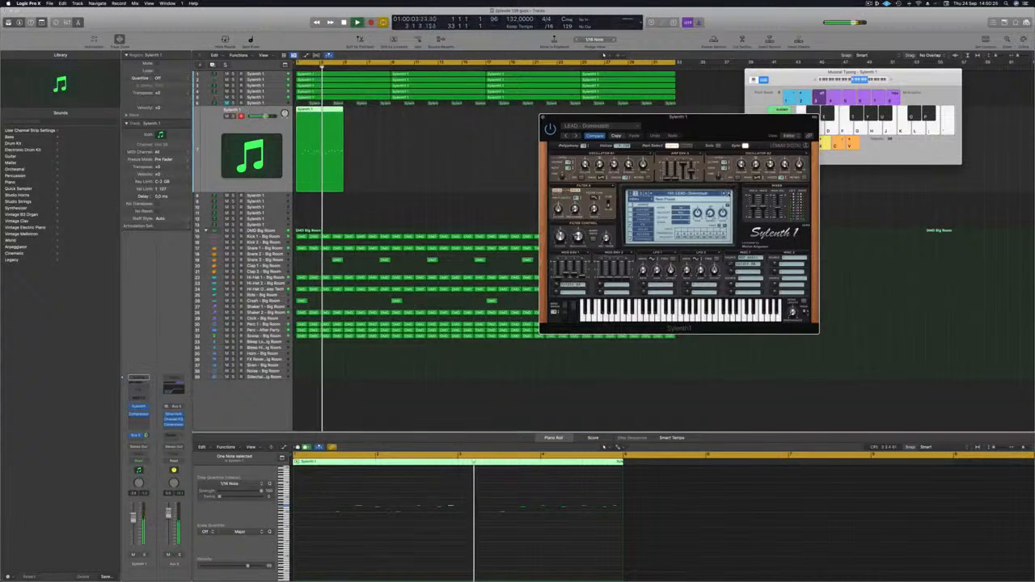
- Copy the four-bar lead region to bar 5 and shorten the cycle range to end at bar 9
{"action": "left_click_drag", "start_coordinate": [327, 112], "coordinate": [373, 116]}
{"action": "left_click_drag", "start_coordinate": [675, 63], "coordinate": [391, 68]}
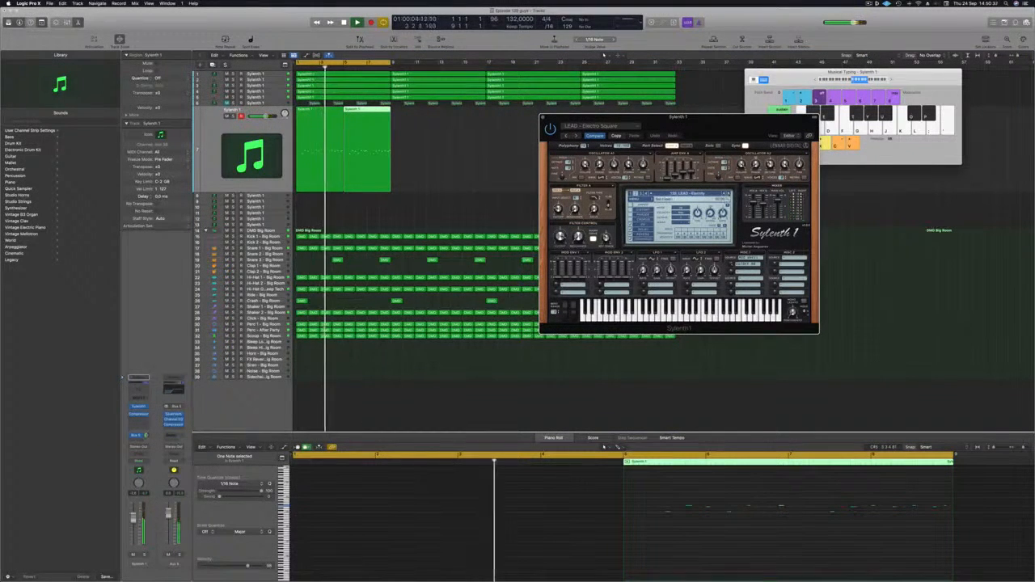
- Choose the preset LEAD - From Above in Sylenth1 and adjust one note of the lead melody in the Piano Roll
{"action": "left_click_drag", "start_coordinate": [627, 117], "coordinate": [522, 141]}
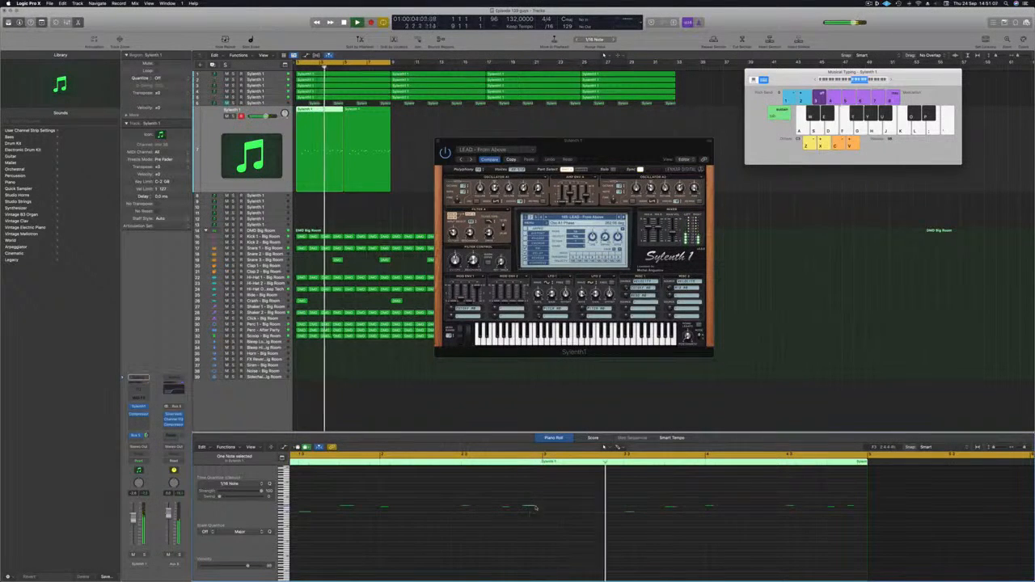
{"action": "left_click_drag", "start_coordinate": [534, 506], "coordinate": [528, 509]}
{"action": "key", "text": "Return"}
{"action": "key", "text": "super+Left"}
{"action": "key", "text": "super+Right"}
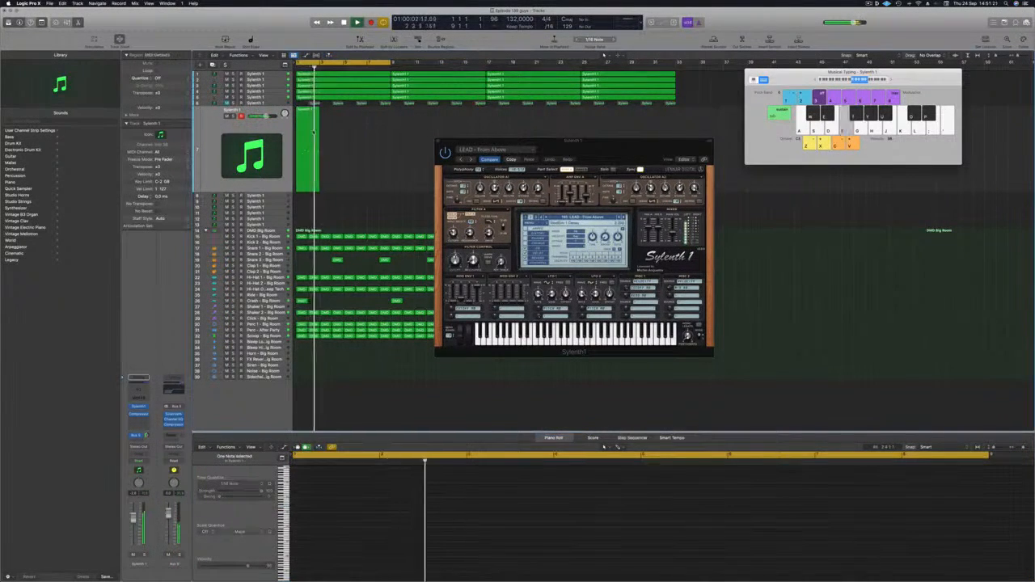
- Duplicate the two-bar lead region at bar 3, join both into one four-bar region and hide the Musical Typing keyboard
{"action": "left_click_drag", "start_coordinate": [307, 116], "coordinate": [329, 116]}
{"action": "left_click_drag", "start_coordinate": [377, 158], "coordinate": [288, 169]}
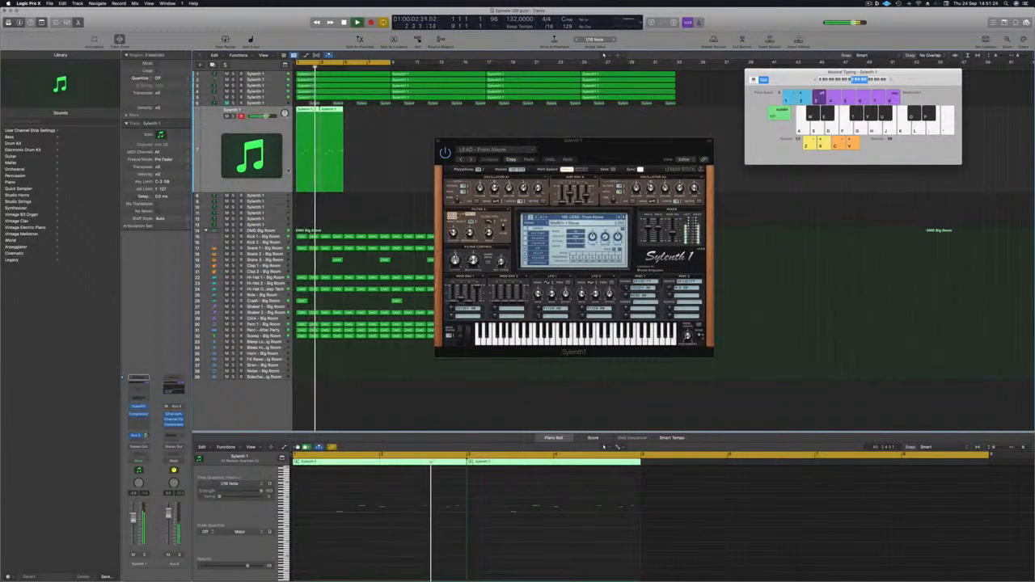
{"action": "key", "text": "super+k"}
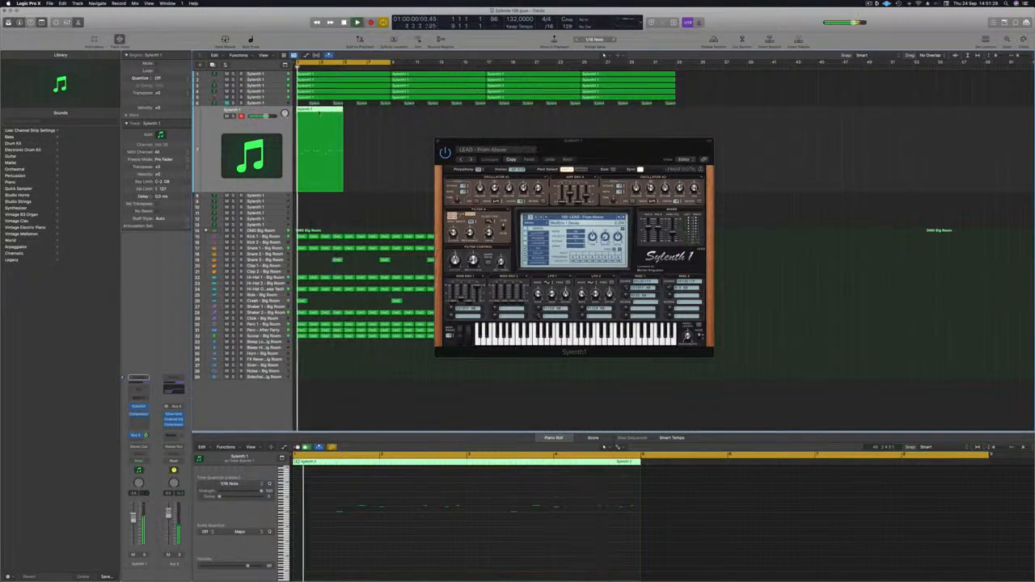
- Edit a note in the second half of the joined lead region in the Piano Roll and replay the loop
{"action": "scroll", "coordinate": [484, 540], "scroll_direction": "up", "scroll_amount": 2}
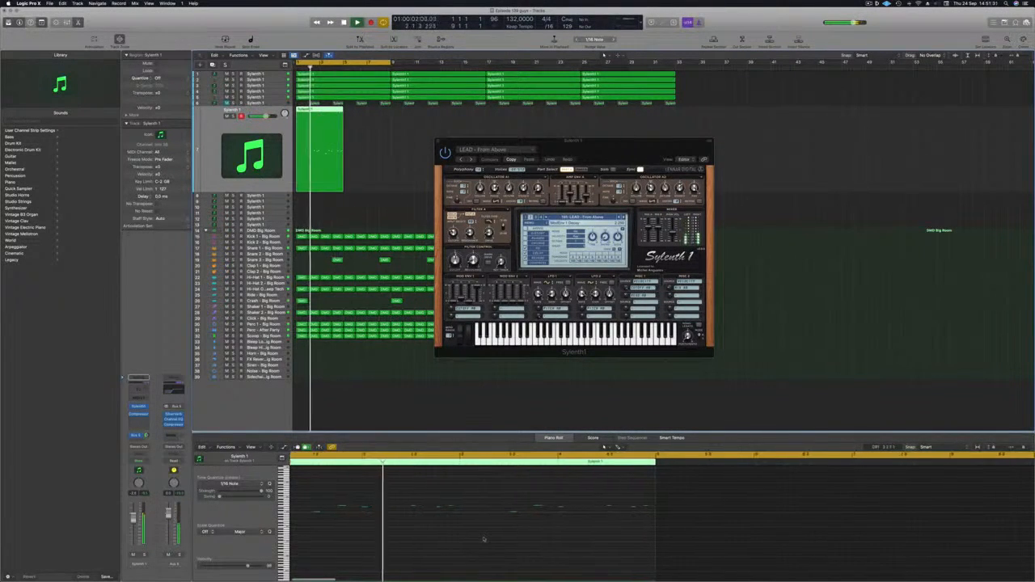
{"action": "scroll", "coordinate": [485, 539], "scroll_direction": "down", "scroll_amount": 1}
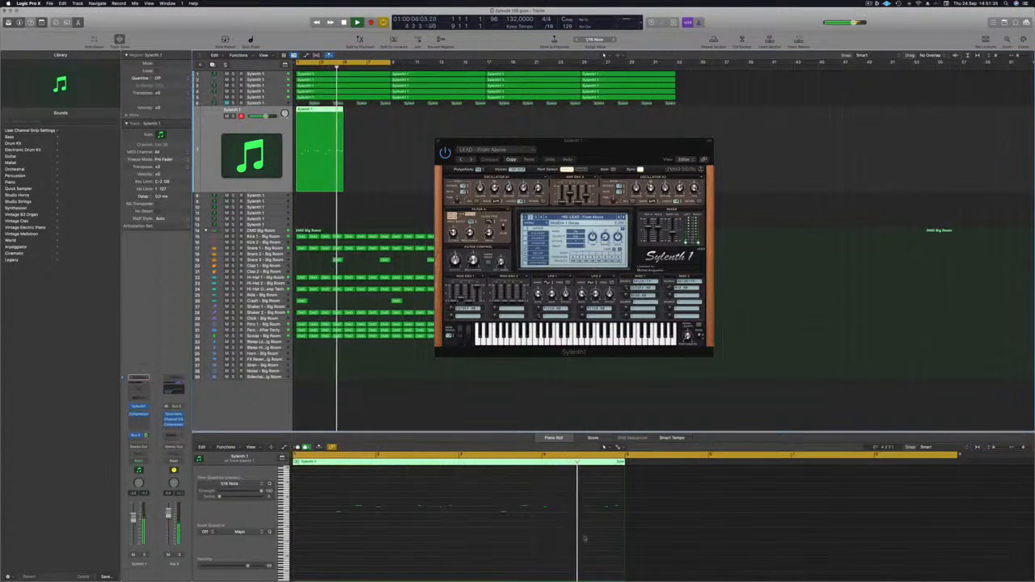
{"action": "scroll", "coordinate": [589, 538], "scroll_direction": "up", "scroll_amount": 2}
{"action": "scroll", "coordinate": [590, 538], "scroll_direction": "up", "scroll_amount": 1}
{"action": "left_click", "coordinate": [566, 507]}
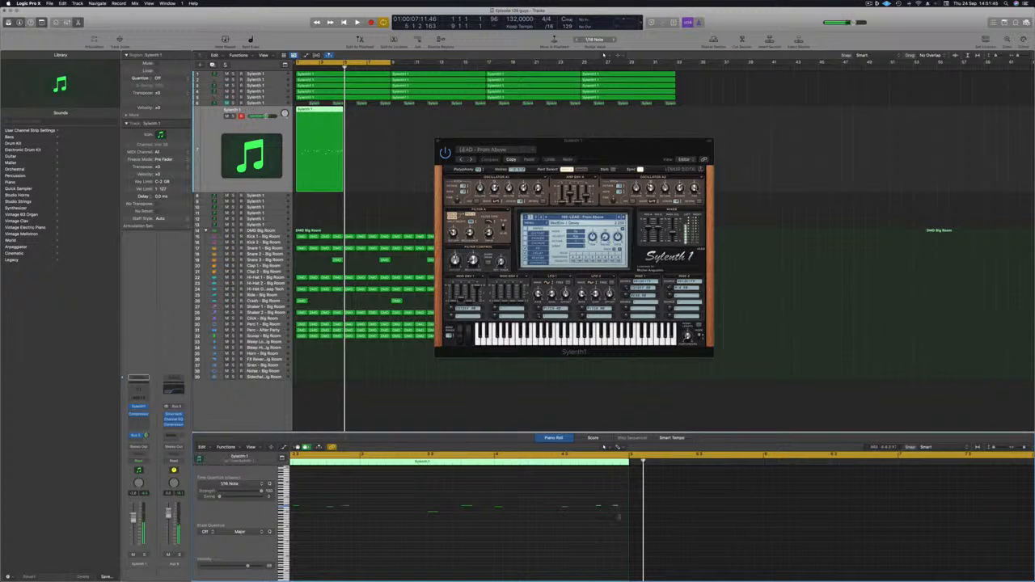
{"action": "key", "text": "space"}
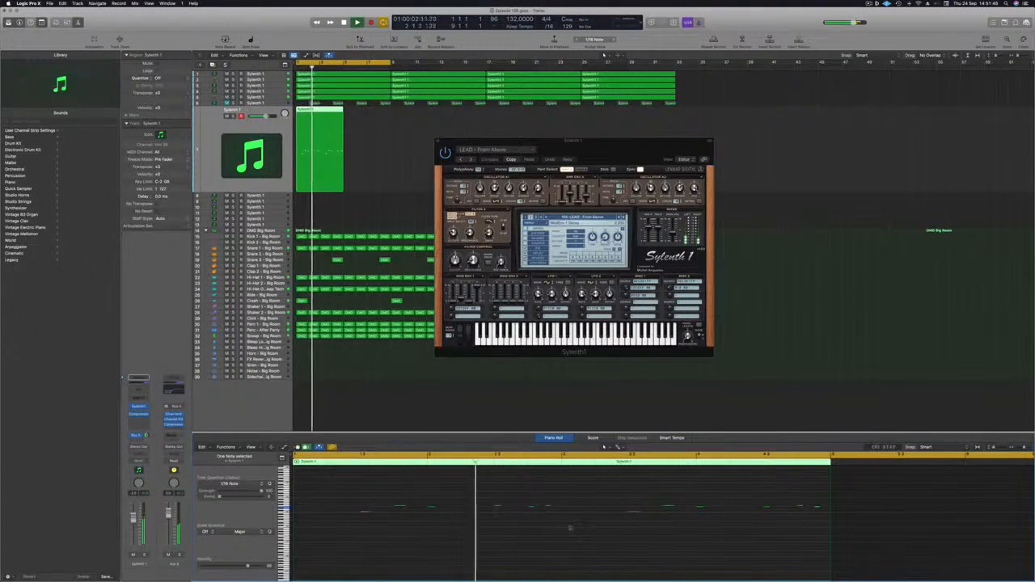
{"action": "scroll", "coordinate": [520, 540], "scroll_direction": "down", "scroll_amount": 3}
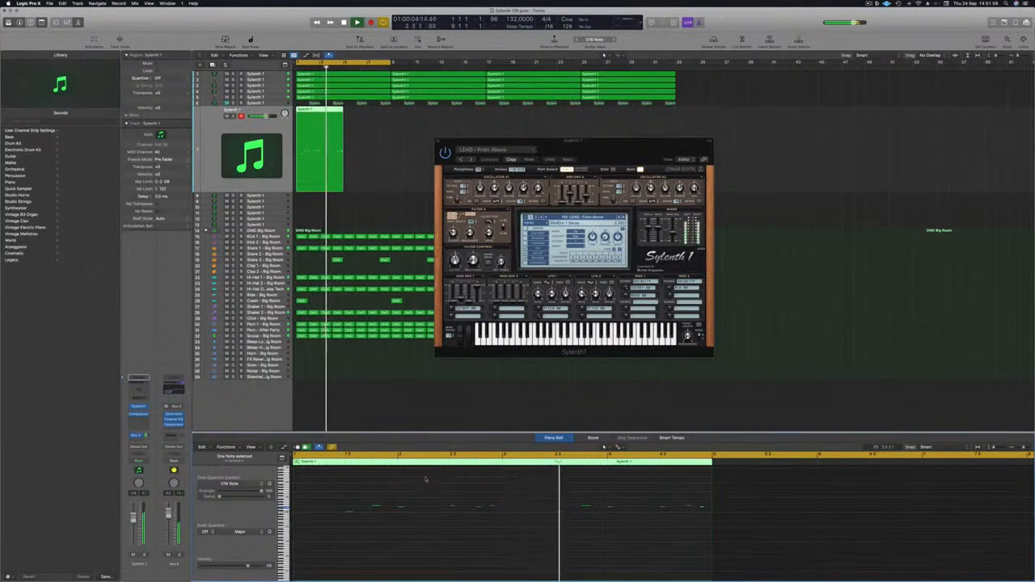
- Stop playback, delete the lead region from the seventh Sylenth1 track and show the Musical Typing keyboard
{"action": "left_click_drag", "start_coordinate": [599, 146], "coordinate": [598, 145]}
{"action": "key", "text": "space"}
{"action": "left_click_drag", "start_coordinate": [395, 133], "coordinate": [329, 152]}
{"action": "key", "text": "Delete"}
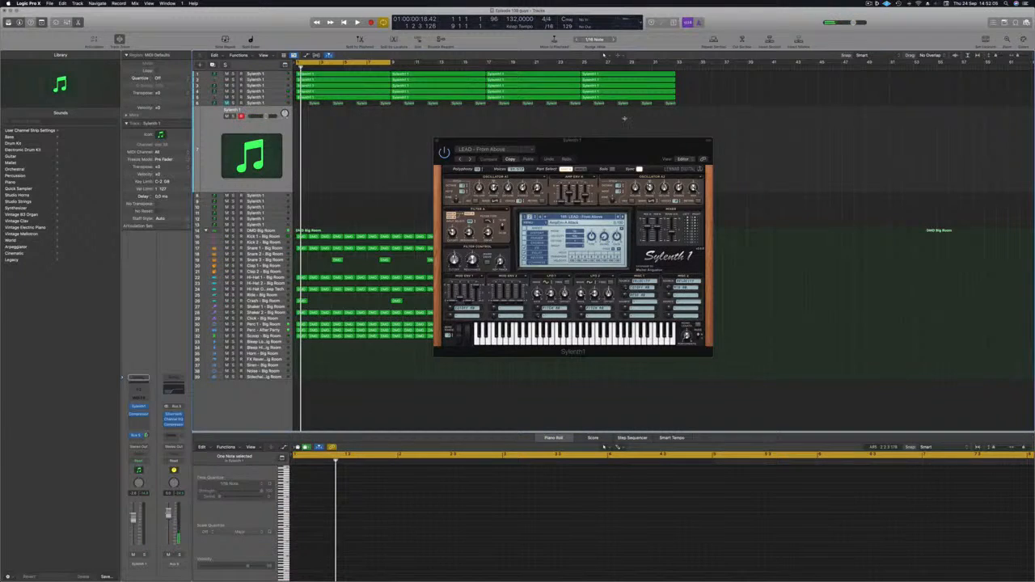
{"action": "key", "text": "super+k"}
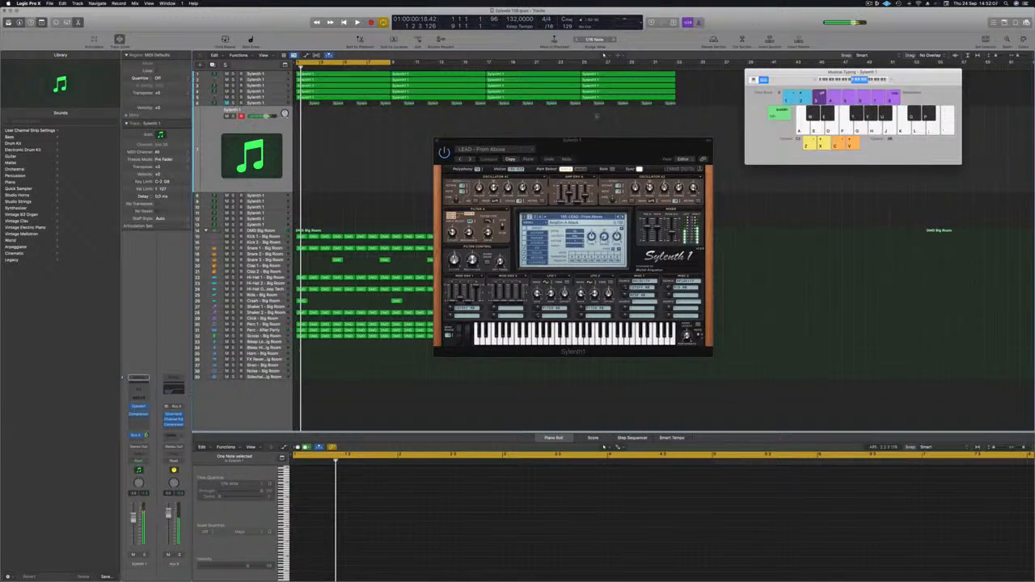
- Play the loop and audition the Sylenth1 lead presets following LEAD - From Above with notes from Musical Typing
{"action": "key", "text": "space"}
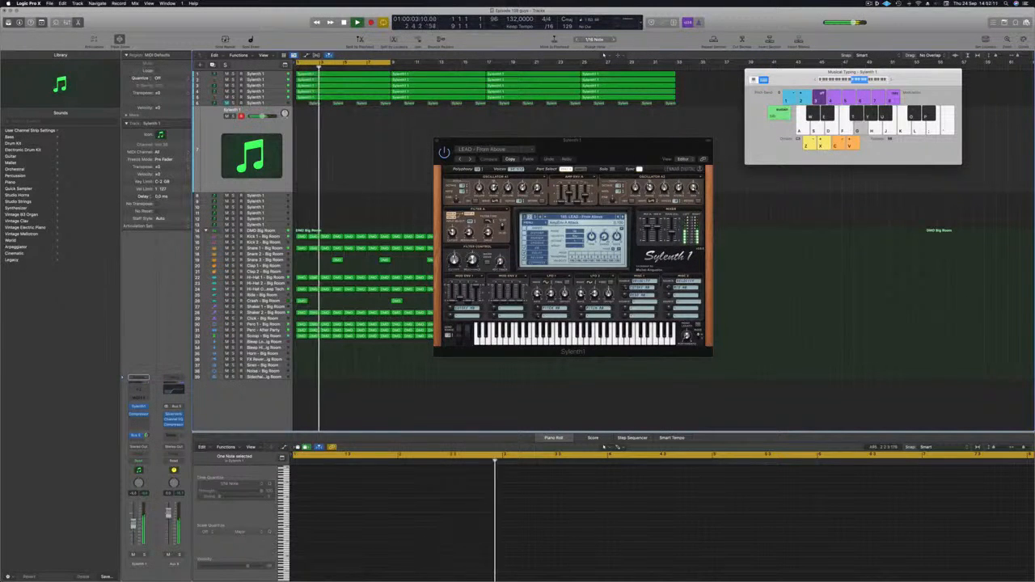
{"action": "key", "text": "j"}
{"action": "left_click", "coordinate": [623, 217]}
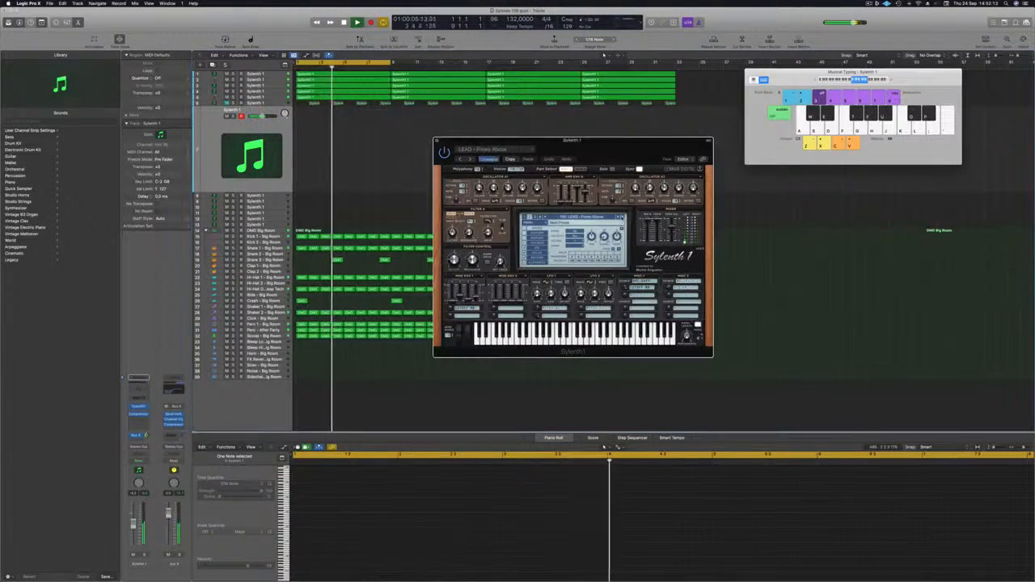
{"action": "left_click", "coordinate": [623, 217]}
{"action": "key", "text": "g"}
{"action": "left_click", "coordinate": [623, 217]}
{"action": "key", "text": "j"}
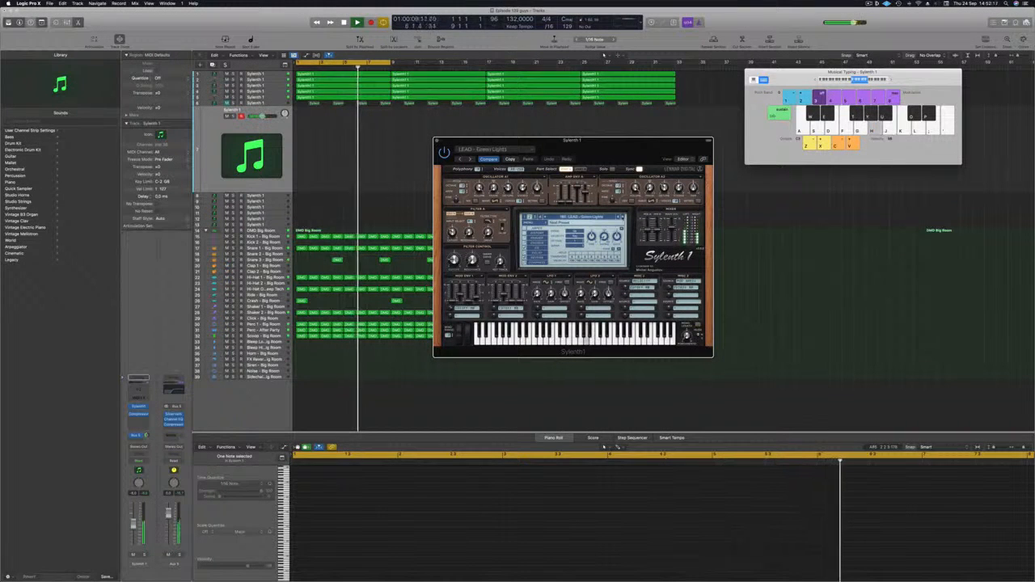
- Try out a lead melody over the loop and advance Sylenth1 to the preset LEAD - Hammond B3 Organ
{"action": "key", "text": "semicolon"}
{"action": "key", "text": "l"}
{"action": "key", "text": "semicolon"}
{"action": "key", "text": "k"}
{"action": "key", "text": "l"}
{"action": "key", "text": "semicolon"}
{"action": "key", "text": "k"}
{"action": "left_click", "coordinate": [623, 216]}
{"action": "key", "text": "k"}
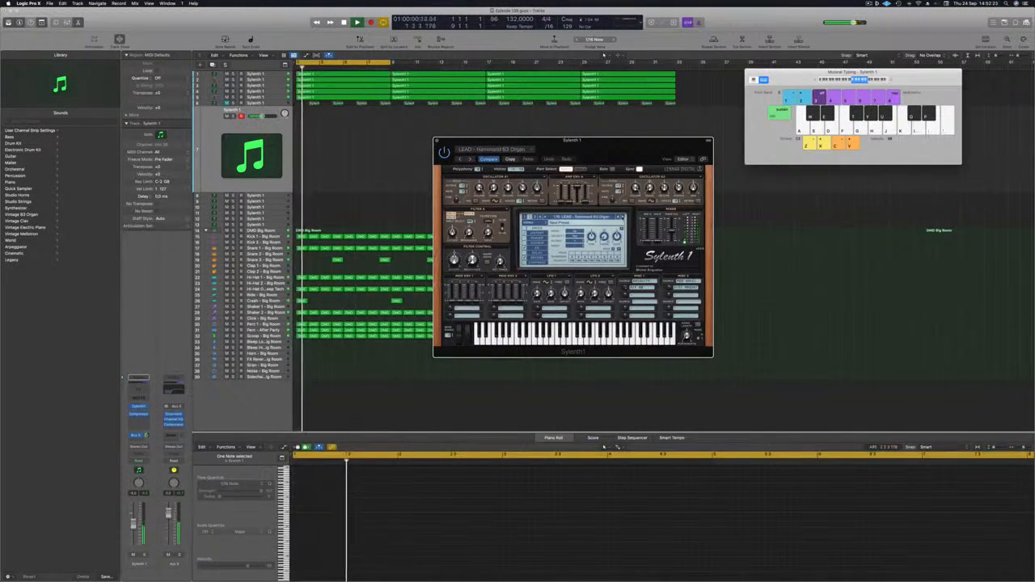
- Audition further Sylenth1 lead presets with single notes and choose the preset LEAD - Home
{"action": "key", "text": "f"}
{"action": "key", "text": "h"}
{"action": "left_click", "coordinate": [623, 217]}
{"action": "key", "text": "j"}
{"action": "left_click", "coordinate": [623, 216]}
{"action": "key", "text": "h"}
{"action": "left_click", "coordinate": [623, 217]}
{"action": "left_click", "coordinate": [623, 216]}
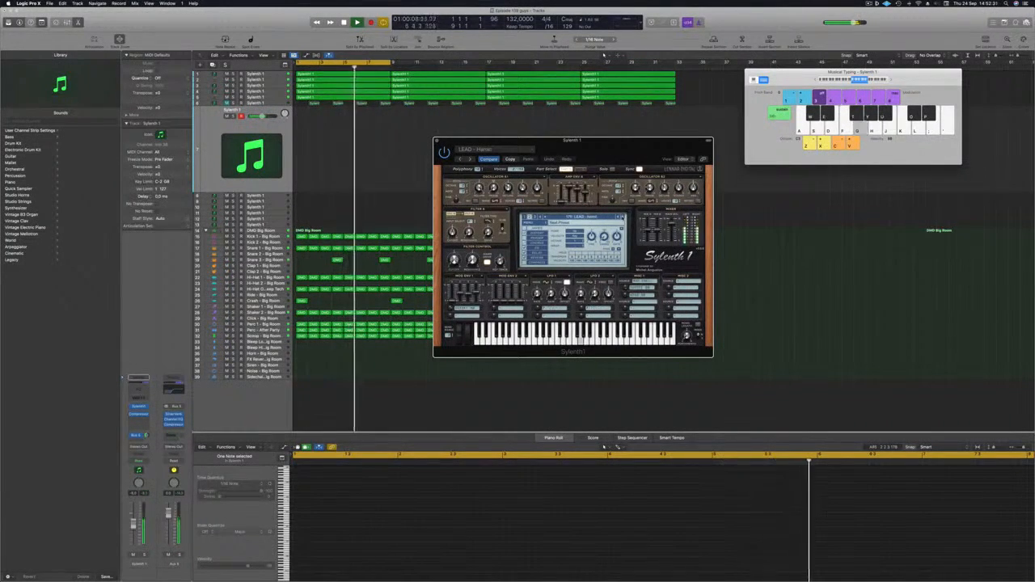
{"action": "left_click", "coordinate": [621, 216]}
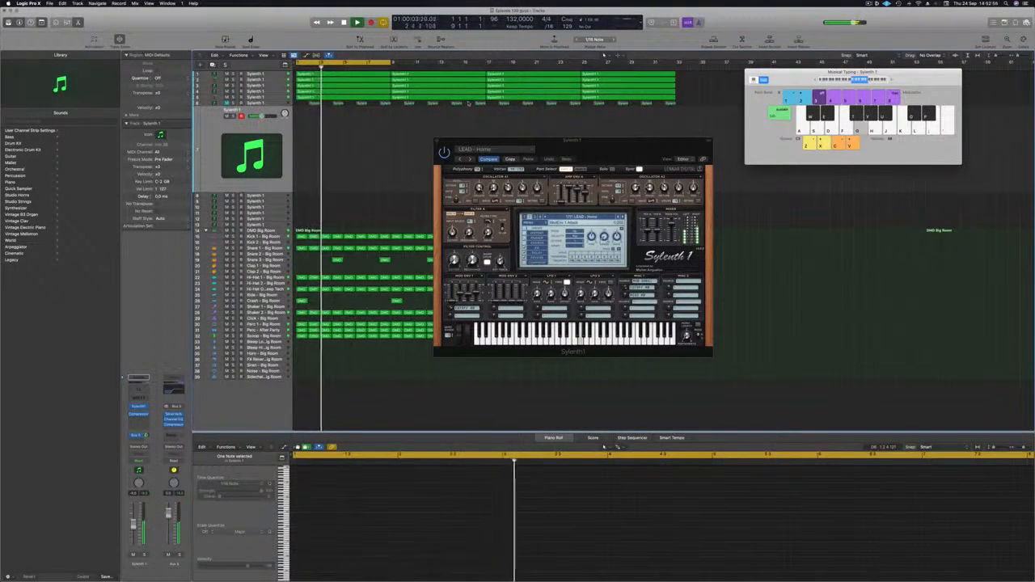
- Record a new lead melody on the seventh Sylenth1 track with Musical Typing while the loop plays
{"action": "key", "text": "r"}
{"action": "key", "text": "h"}
{"action": "key", "text": "g"}
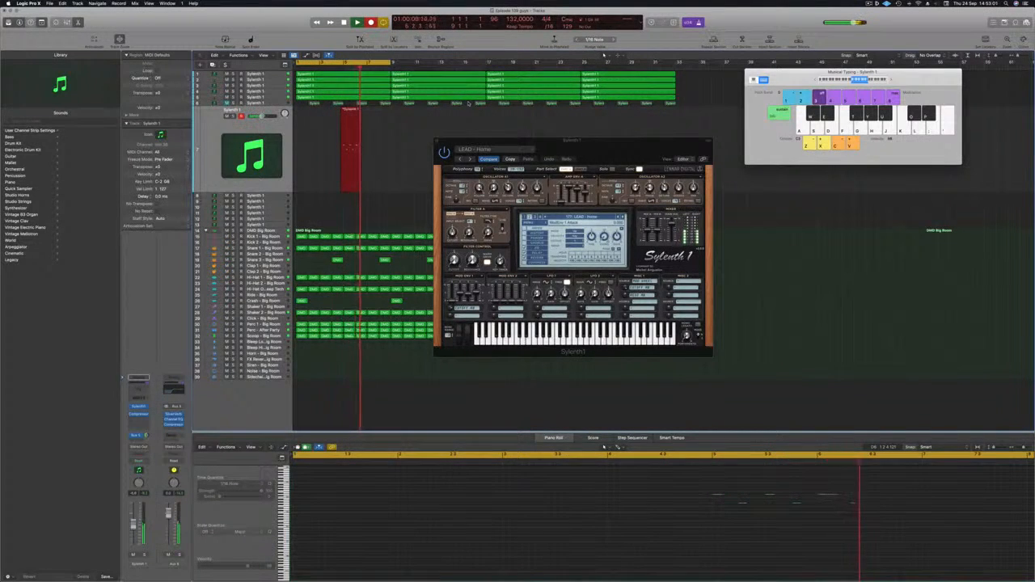
{"action": "key", "text": "f"}
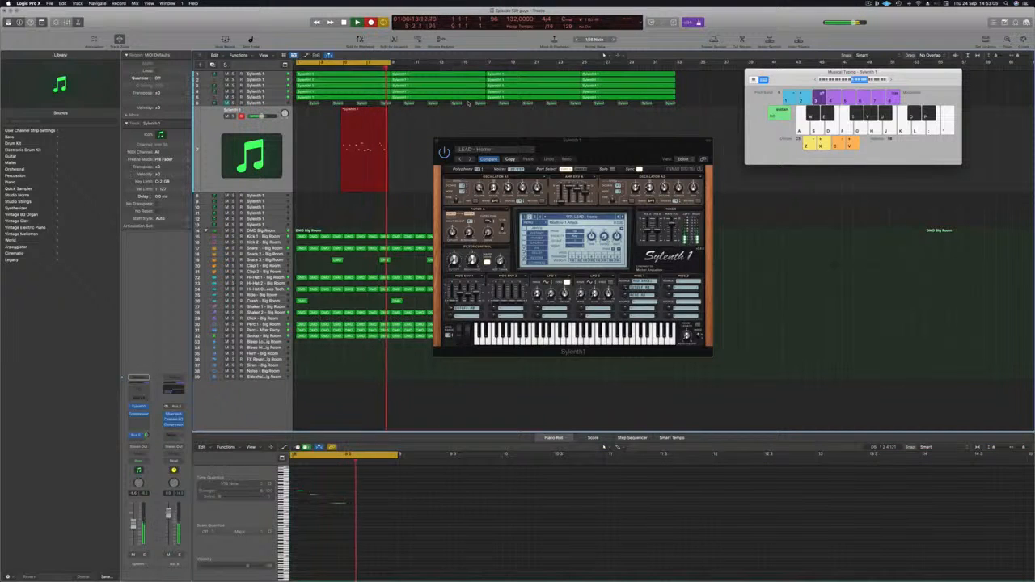
{"action": "key", "text": "space"}
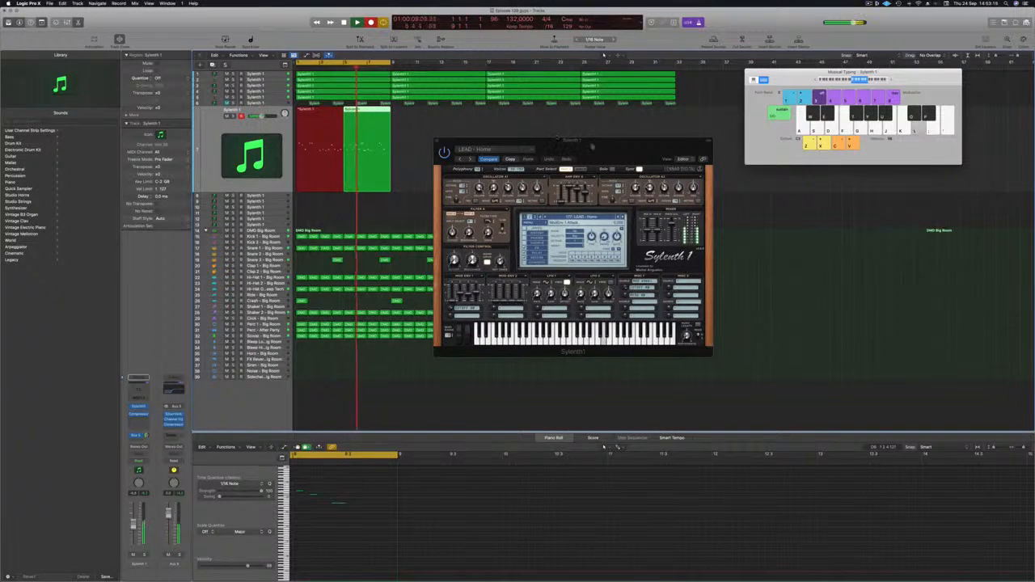
- Stop recording, join the two recorded lead regions into one and hide the Musical Typing keyboard
{"action": "left_click_drag", "start_coordinate": [591, 146], "coordinate": [712, 131]}
{"action": "key", "text": "space"}
{"action": "key", "text": "space"}
{"action": "left_click_drag", "start_coordinate": [414, 170], "coordinate": [315, 173]}
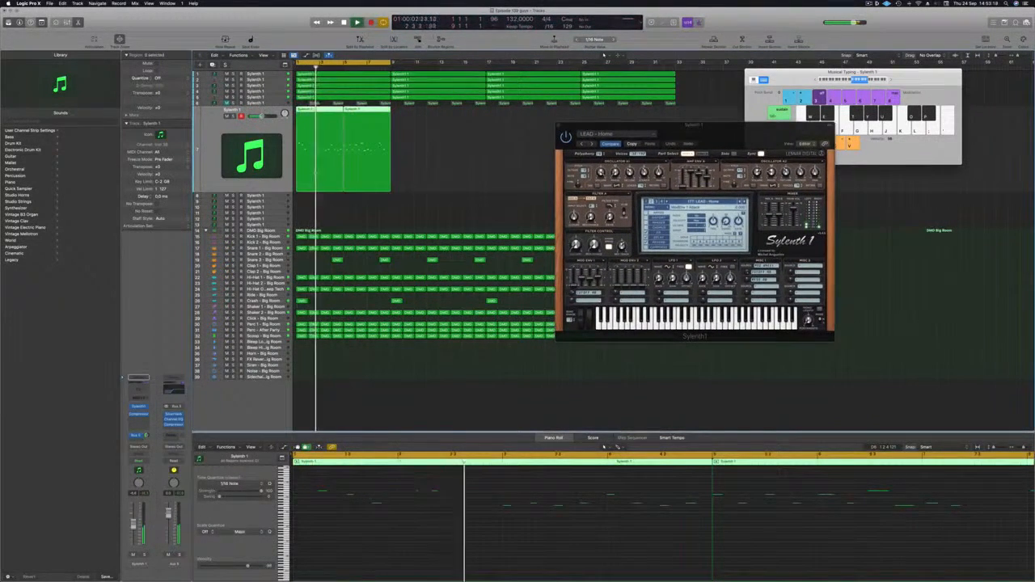
{"action": "key", "text": "super+k"}
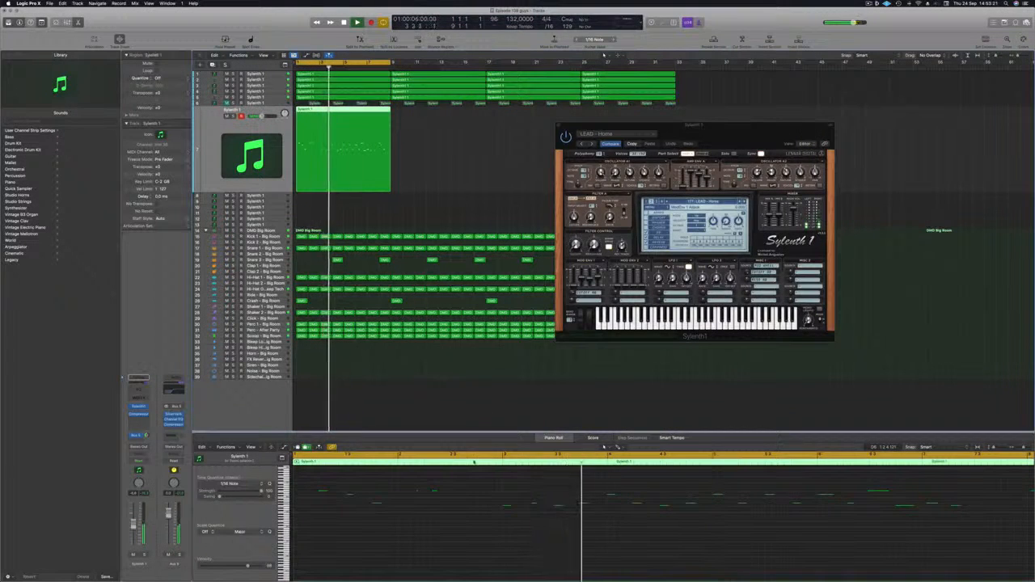
- Trim the start of the joined lead region to bar 3
{"action": "scroll", "coordinate": [541, 557], "scroll_direction": "left", "scroll_amount": 3}
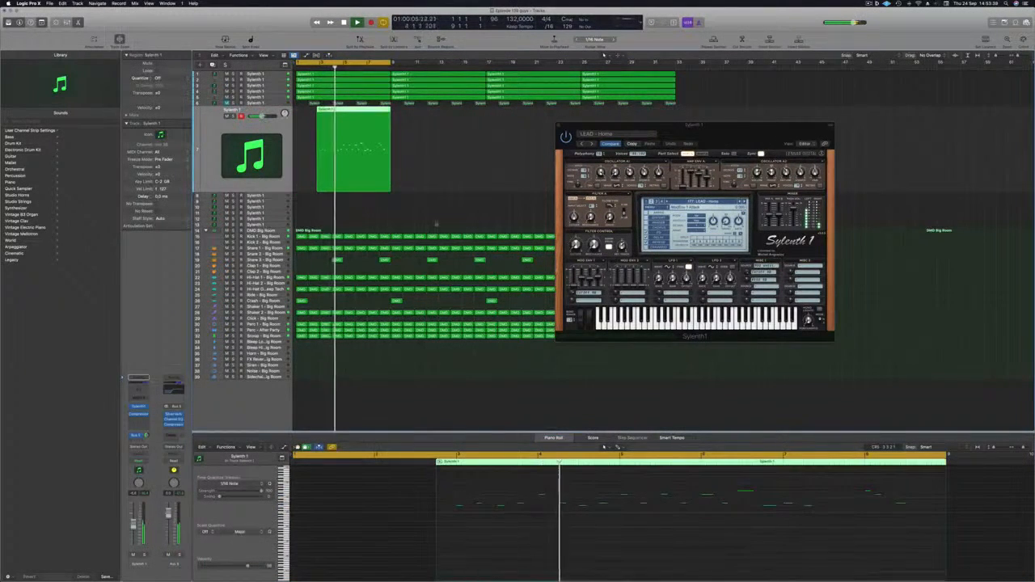
{"action": "key", "text": "r"}
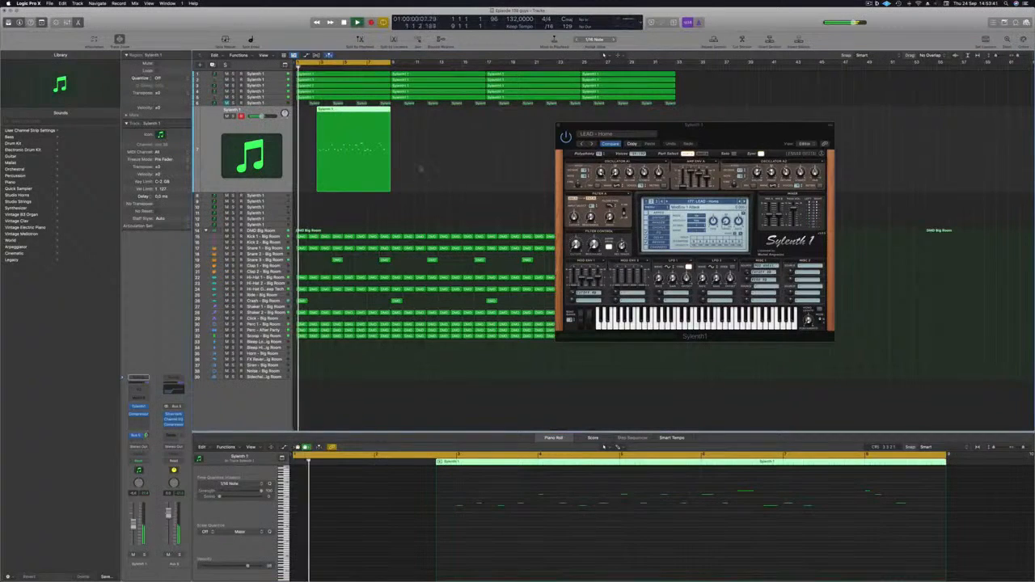
{"action": "key", "text": "super+Right"}
{"action": "key", "text": "super+Right"}
{"action": "key", "text": "super+Right"}
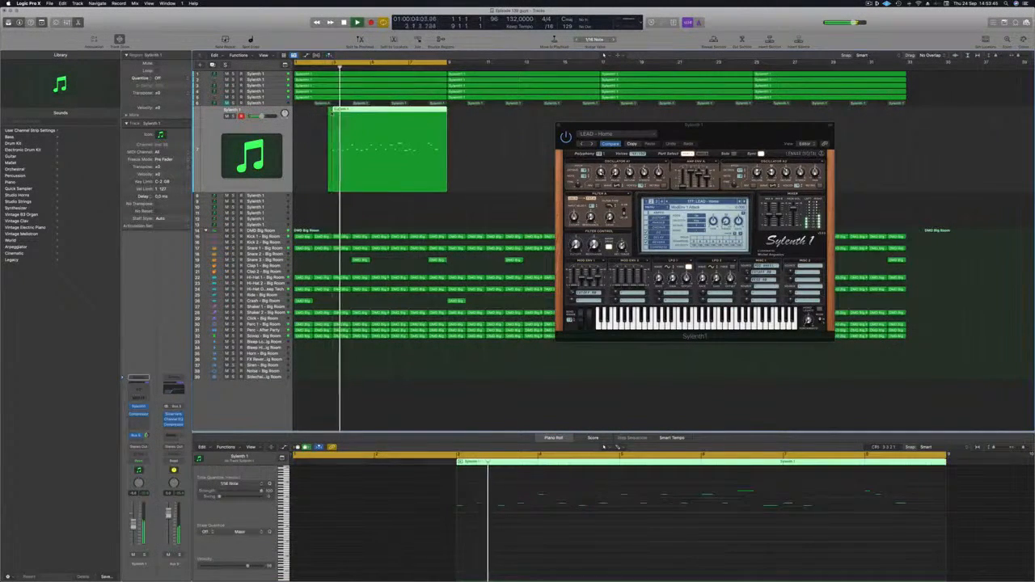
{"action": "key", "text": "Delete"}
- Move the trimmed lead region to bar 1 and replay the loop from the start
{"action": "left_click_drag", "start_coordinate": [366, 113], "coordinate": [327, 112]}
{"action": "key", "text": "space"}
{"action": "scroll", "coordinate": [439, 552], "scroll_direction": "up", "scroll_amount": 2}
{"action": "scroll", "coordinate": [441, 549], "scroll_direction": "down", "scroll_amount": 3}
{"action": "scroll", "coordinate": [439, 549], "scroll_direction": "down", "scroll_amount": 1}
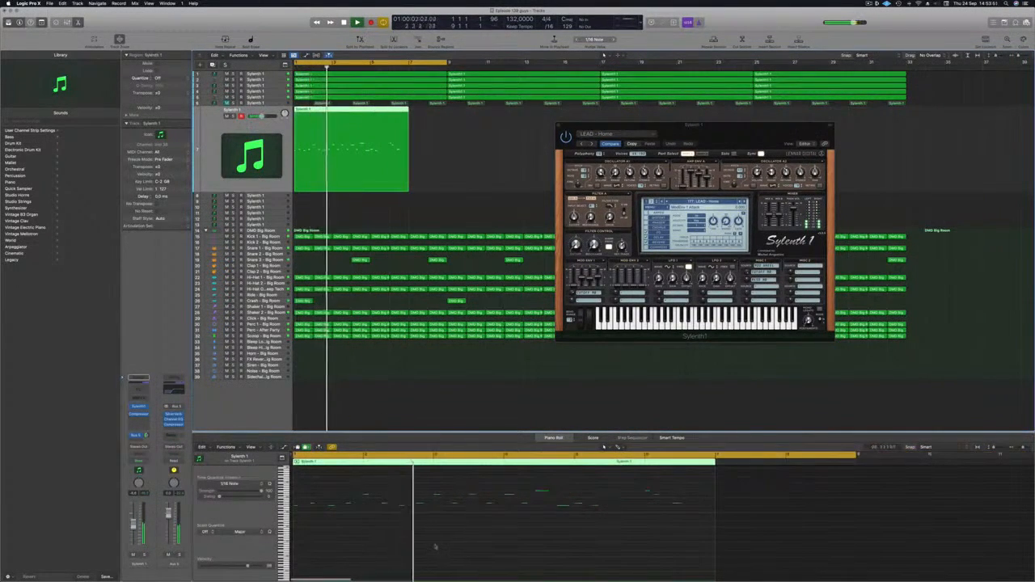
{"action": "key", "text": "space"}
{"action": "key", "text": "space"}
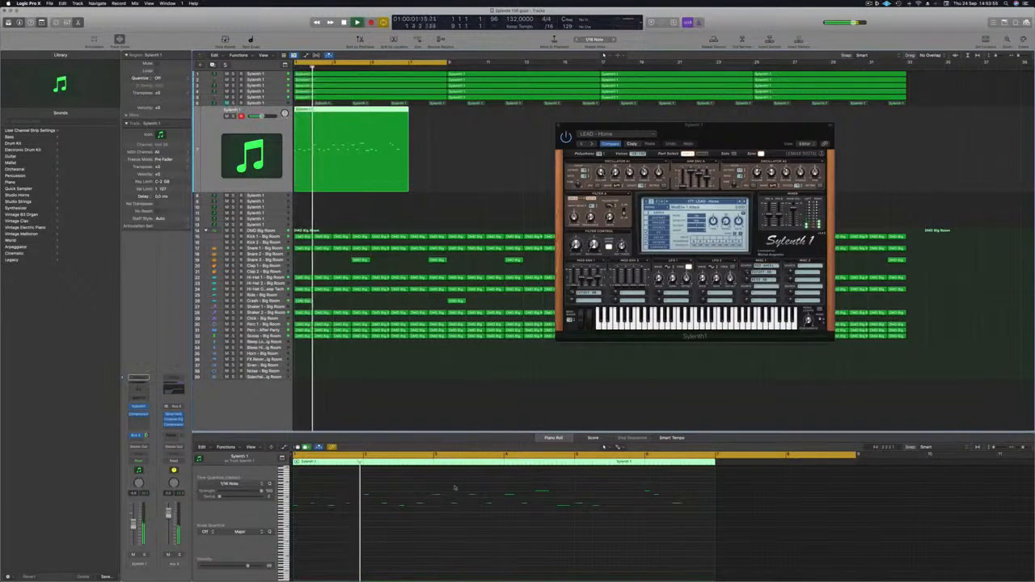
- Delete the lead notes after the start of bar 3 and copy the opening two-bar phrase into the gap in the Piano Roll
{"action": "left_click_drag", "start_coordinate": [451, 486], "coordinate": [713, 528]}
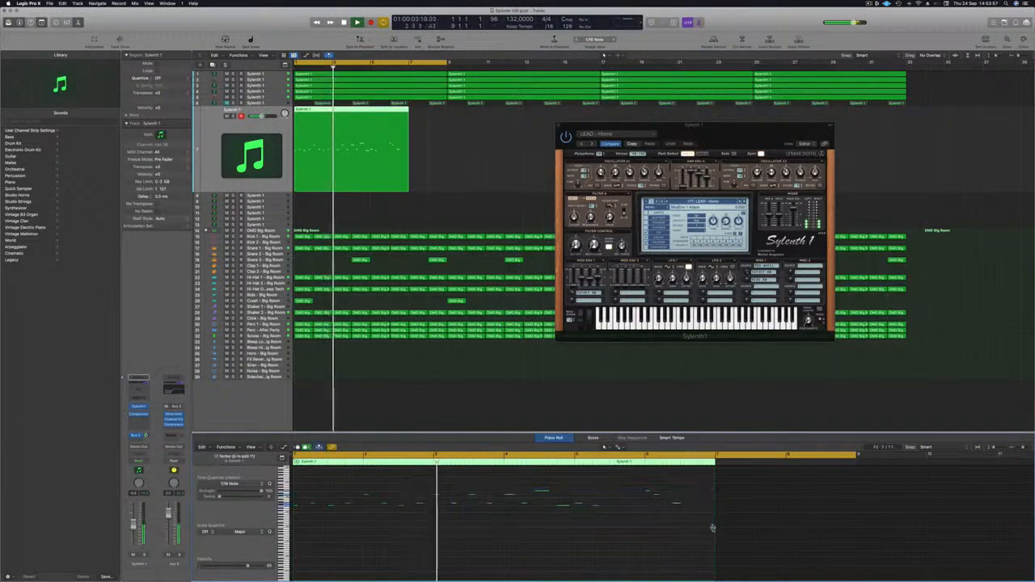
{"action": "left_click", "coordinate": [542, 543]}
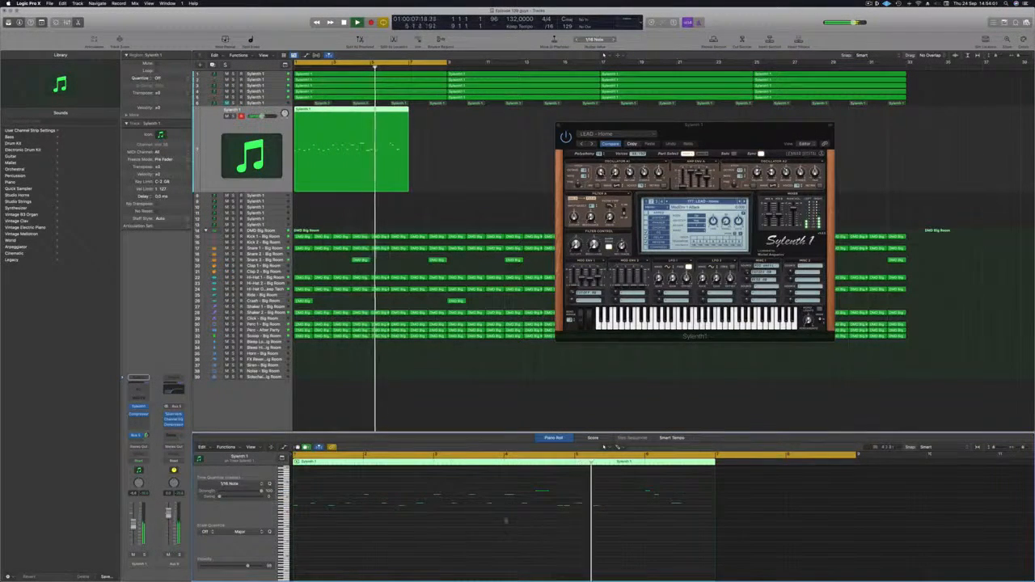
{"action": "left_click_drag", "start_coordinate": [441, 486], "coordinate": [715, 543]}
{"action": "left_click_drag", "start_coordinate": [455, 483], "coordinate": [729, 551]}
{"action": "left_click_drag", "start_coordinate": [308, 492], "coordinate": [463, 531]}
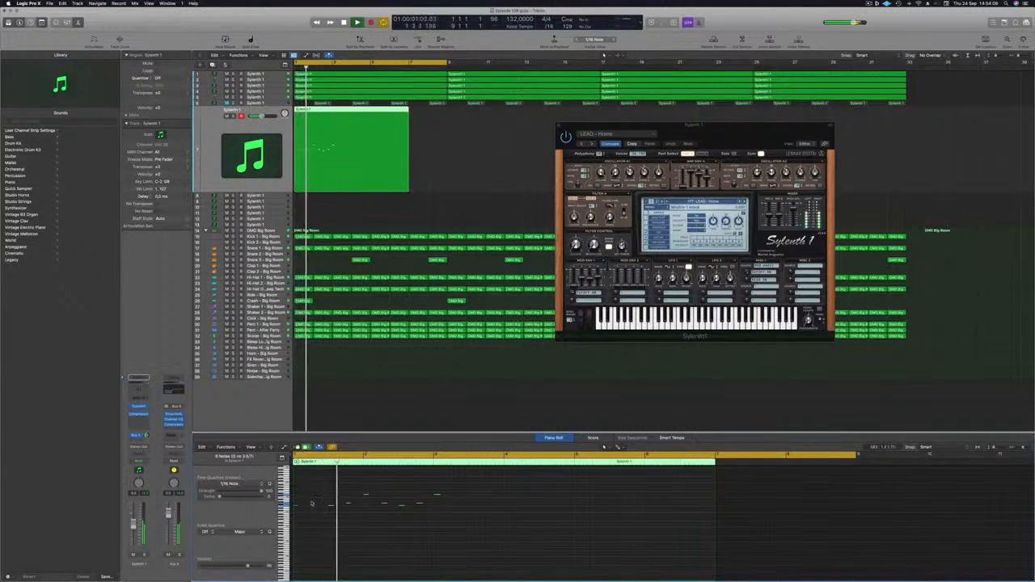
{"action": "left_click_drag", "start_coordinate": [312, 502], "coordinate": [456, 510]}
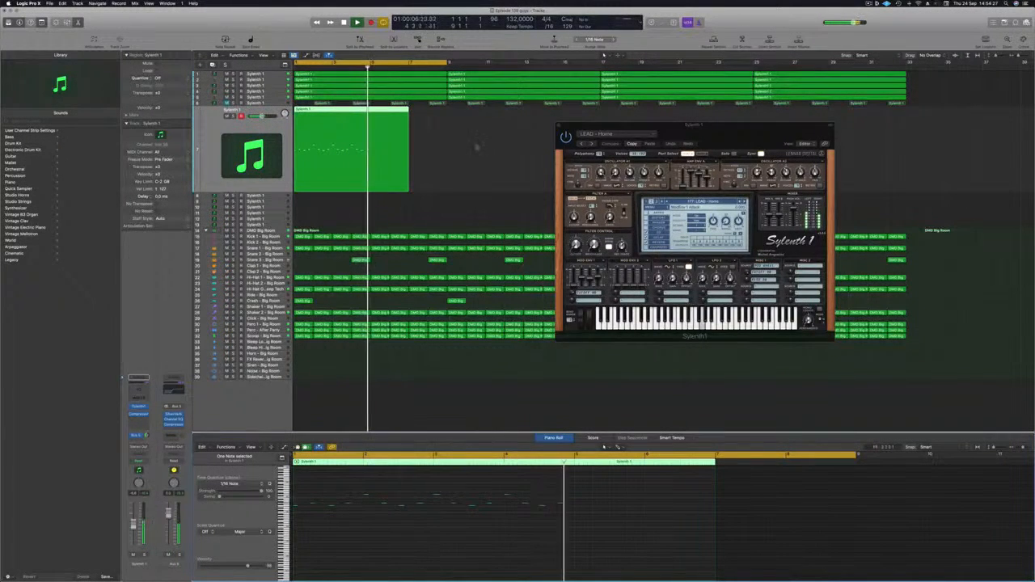
- Cut the empty end off the lead region at bar 5
{"action": "key", "text": "Return"}
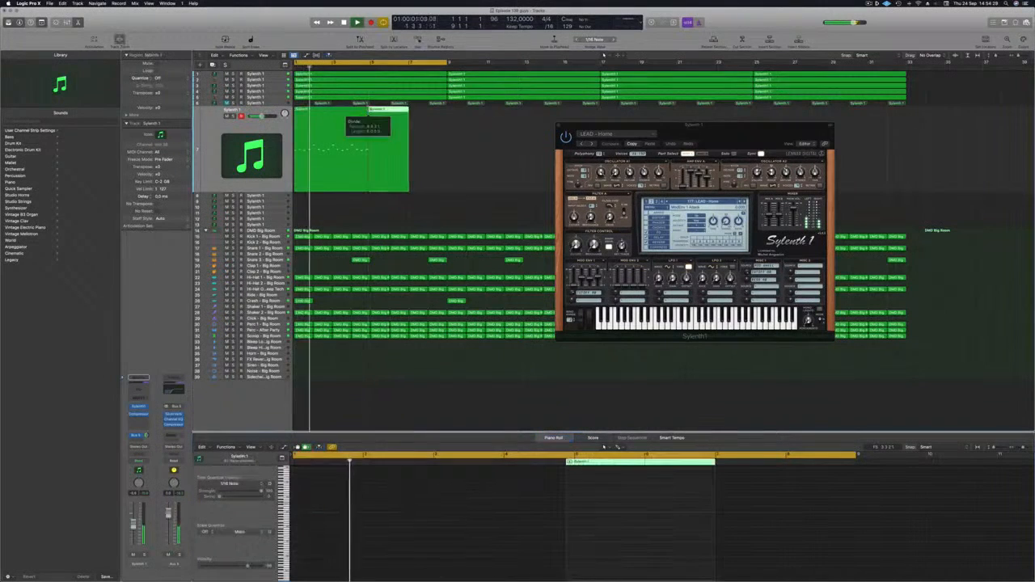
{"action": "mouse_move", "coordinate": [409, 113]}
{"action": "left_mouse_down"}
{"action": "mouse_move", "coordinate": [325, 119]}
{"action": "mouse_move", "coordinate": [395, 121]}
{"action": "left_mouse_up"}
{"action": "key", "text": "Return"}
- Duplicate the four-bar lead region at bar 5 and align the region ends so both fill the loop up to bar 9
{"action": "left_click", "coordinate": [323, 118]}
{"action": "key", "text": "Return"}
{"action": "left_click", "coordinate": [358, 170], "text": "shift"}
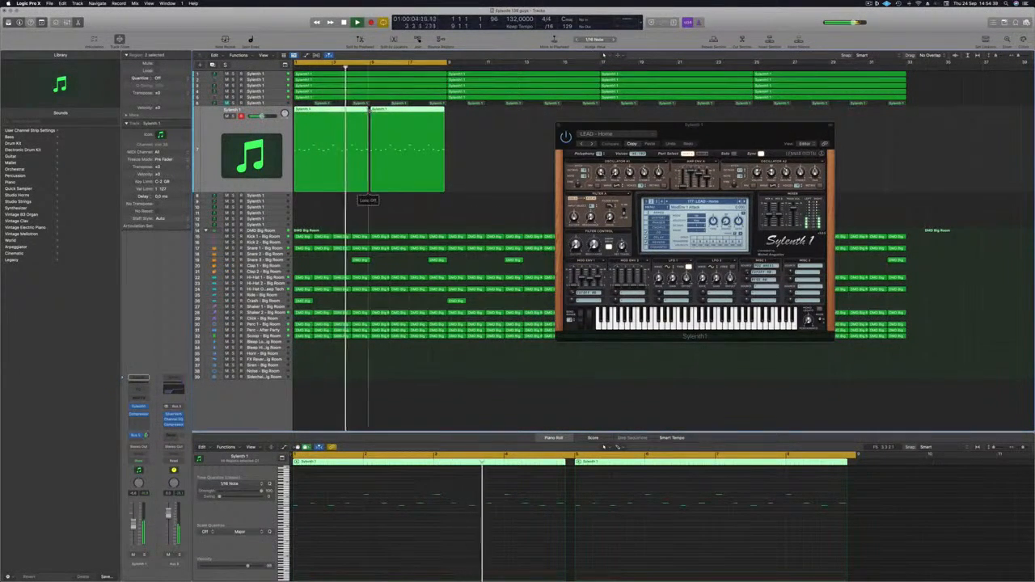
{"action": "left_click_drag", "start_coordinate": [445, 190], "coordinate": [447, 190]}
{"action": "key", "text": "Return"}
- Adjust Sylenth1's filter cutoff and lower the lead track's volume while replaying the loop, and close the plug-in window
{"action": "left_click_drag", "start_coordinate": [731, 127], "coordinate": [706, 60]}
{"action": "key", "text": "space"}
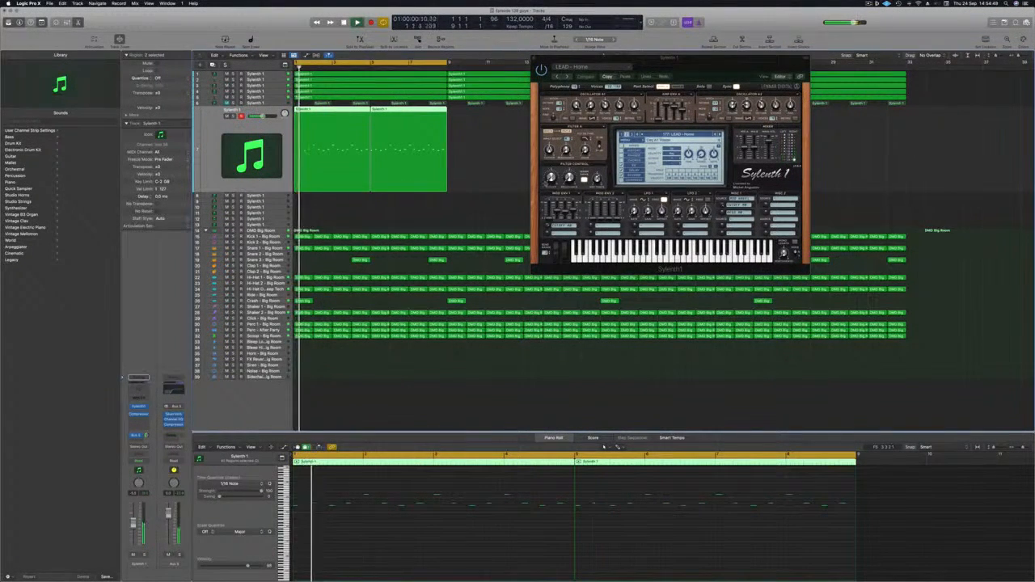
{"action": "key", "text": "Return"}
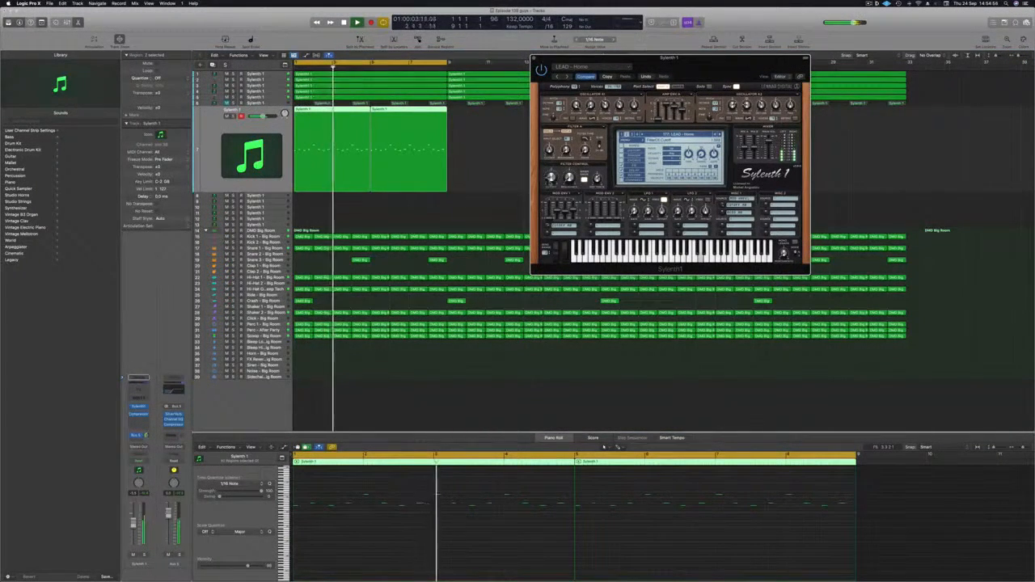
{"action": "key", "text": "Return"}
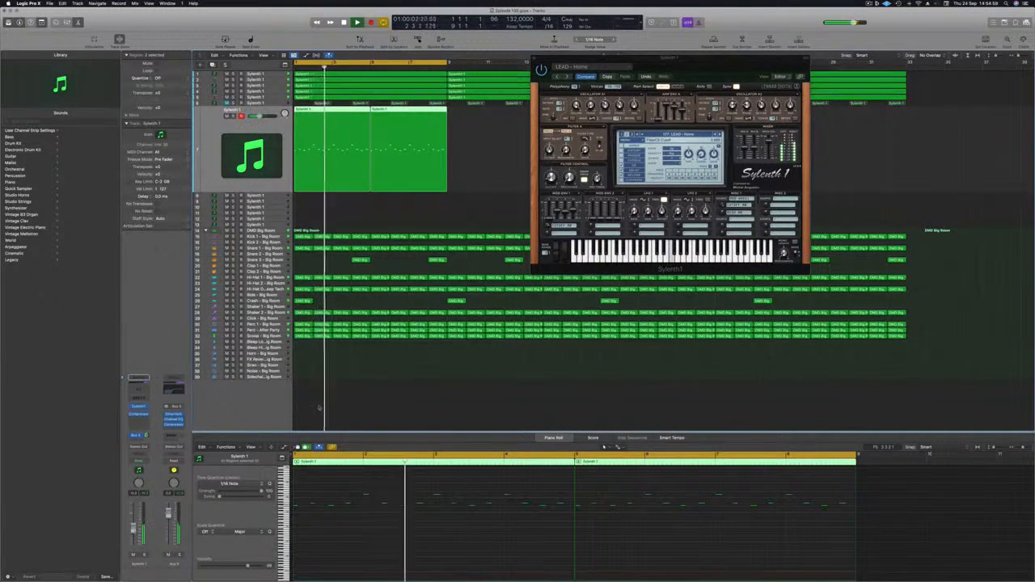
{"action": "left_click_drag", "start_coordinate": [720, 68], "coordinate": [486, 190]}
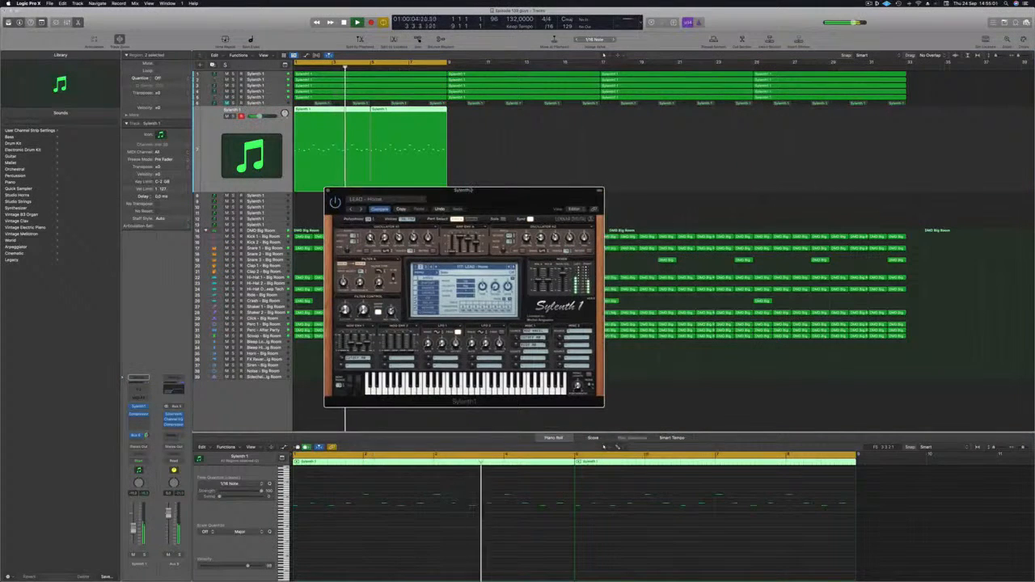
{"action": "left_click", "coordinate": [328, 191]}
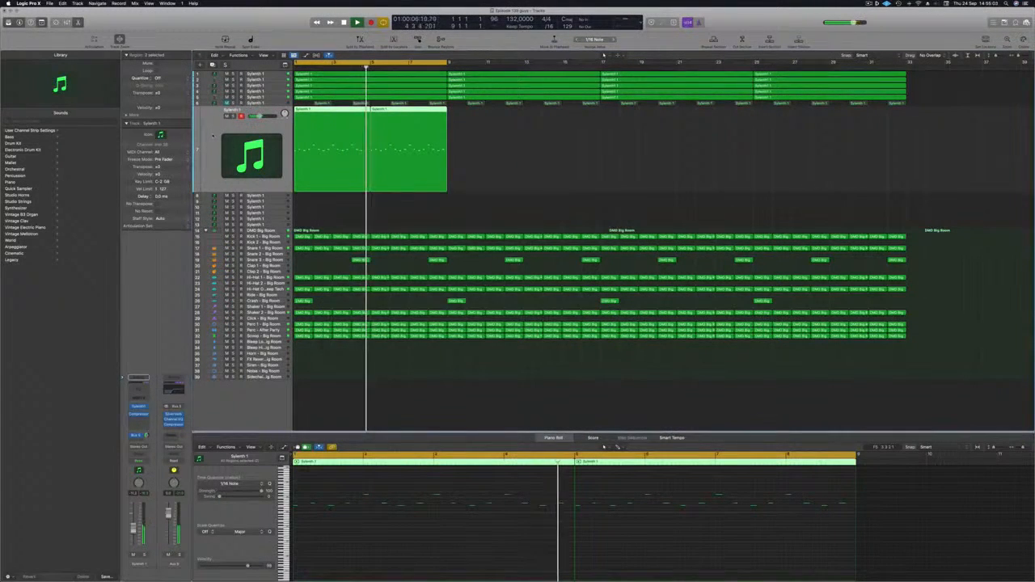
{"action": "left_click", "coordinate": [161, 135]}
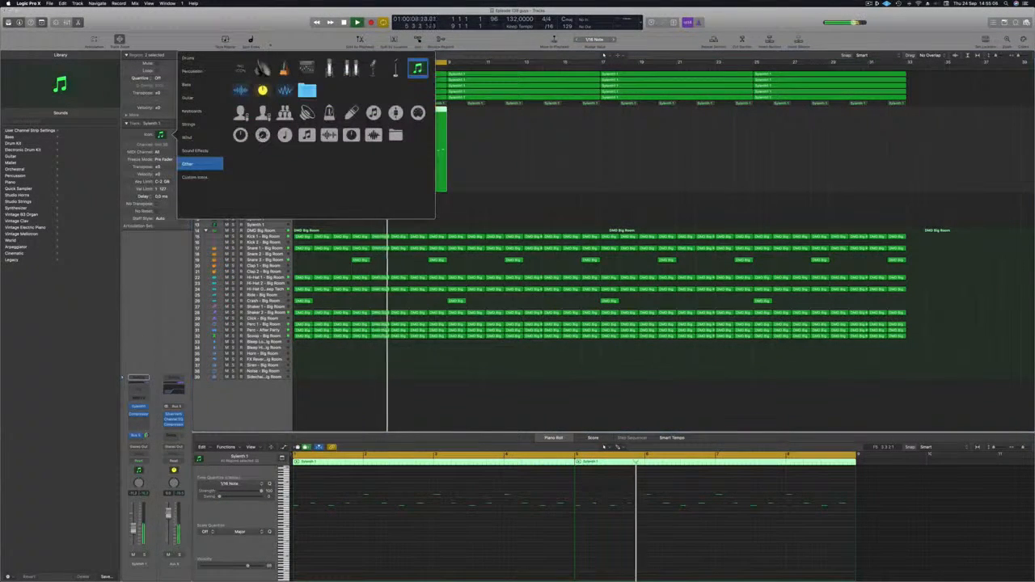
{"action": "left_click", "coordinate": [180, 270]}
{"action": "key", "text": "Return"}
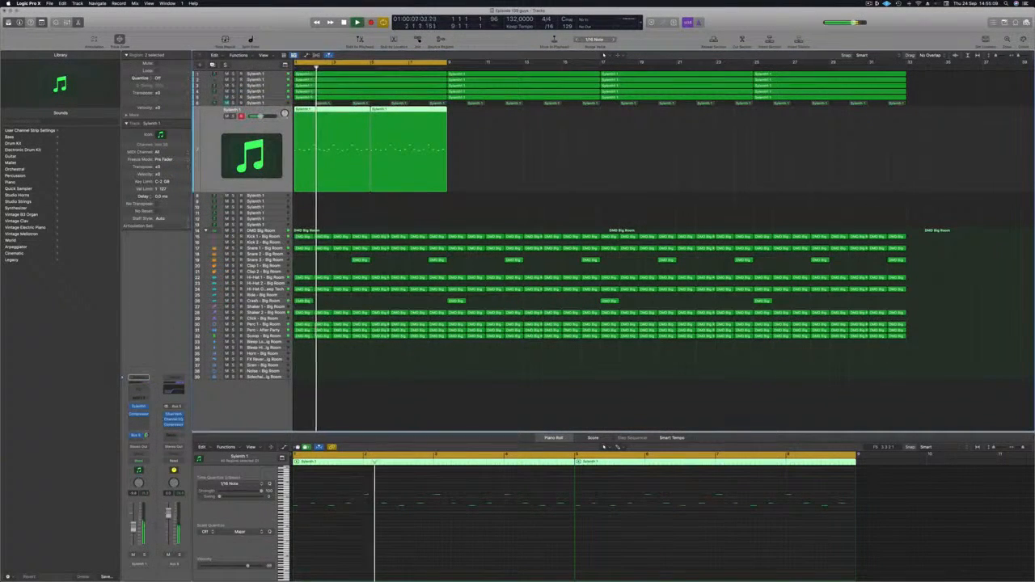
- Duplicate the seventh Sylenth1 track with its settings and copy both lead regions onto the new track
{"action": "key", "text": "Return"}
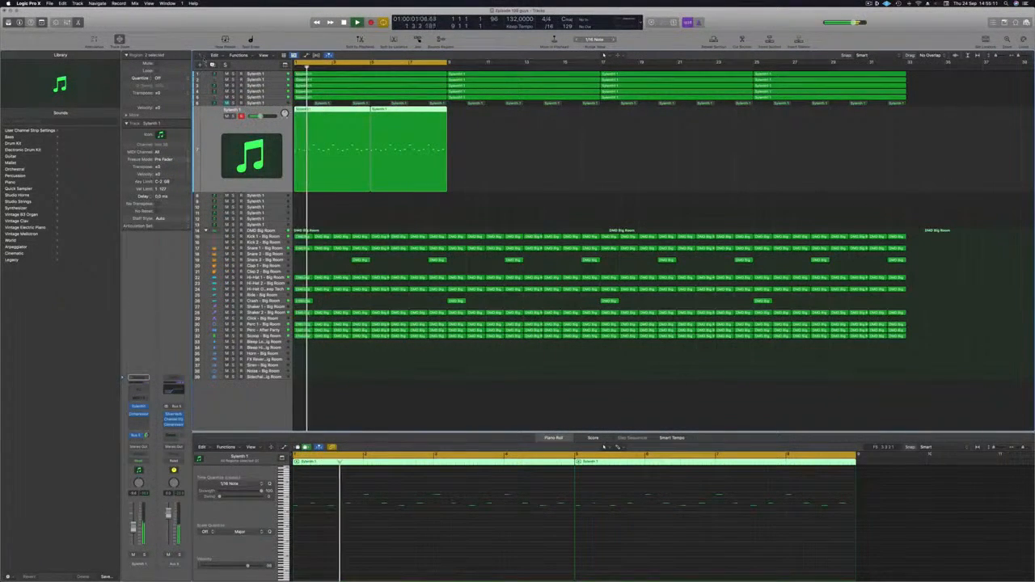
{"action": "key", "text": "super+d"}
{"action": "key", "text": "Return"}
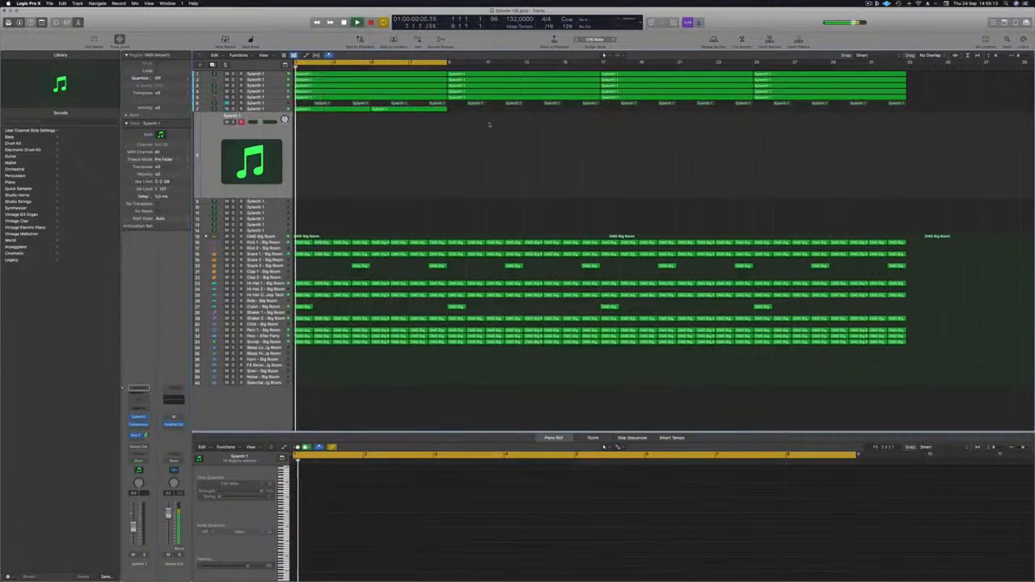
{"action": "mouse_move", "coordinate": [303, 125]}
{"action": "left_mouse_down"}
{"action": "mouse_move", "coordinate": [311, 108]}
{"action": "mouse_move", "coordinate": [316, 133]}
{"action": "left_mouse_up"}
{"action": "key", "text": "space"}
- Transpose all notes of the copied lead regions down one octave and replay the loop
{"action": "left_click", "coordinate": [458, 528]}
{"action": "key", "text": "super+a"}
{"action": "key", "text": "alt+shift+Down"}
{"action": "key", "text": "space"}
{"action": "key", "text": "space"}
{"action": "scroll", "coordinate": [580, 151], "scroll_direction": "up", "scroll_amount": 5}
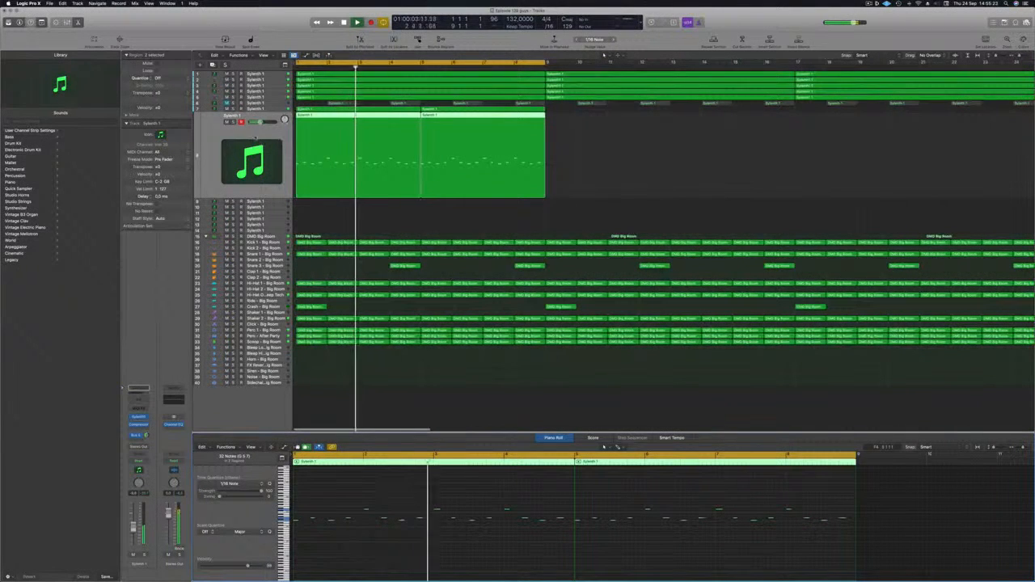
- Add a send to Bus 2 (Delay) on the seventh Sylenth1 track while the loop plays
{"action": "left_click", "coordinate": [269, 110]}
{"action": "key", "text": "Return"}
{"action": "key", "text": "Return"}
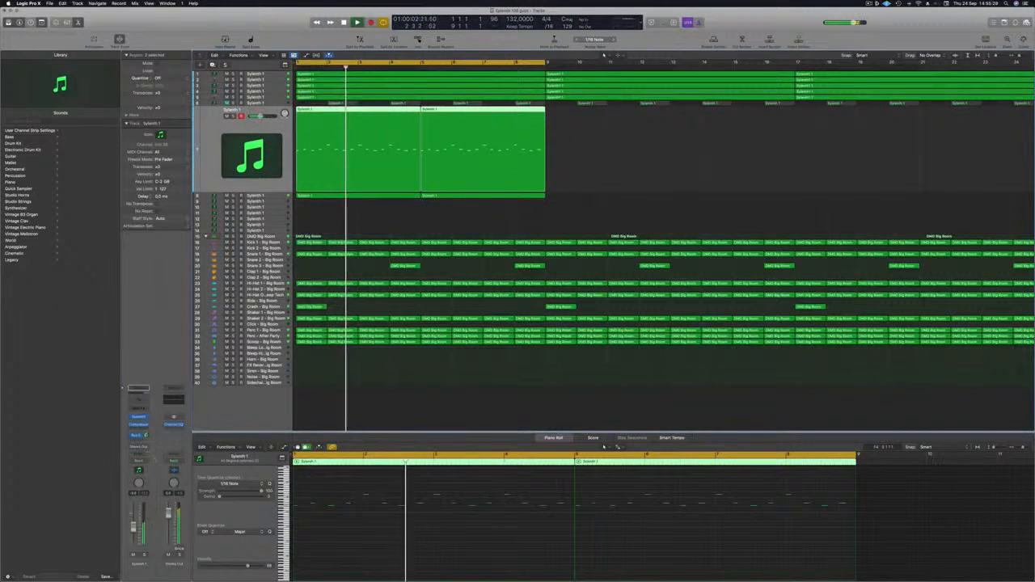
{"action": "left_click", "coordinate": [138, 435]}
{"action": "mouse_move", "coordinate": [136, 448]}
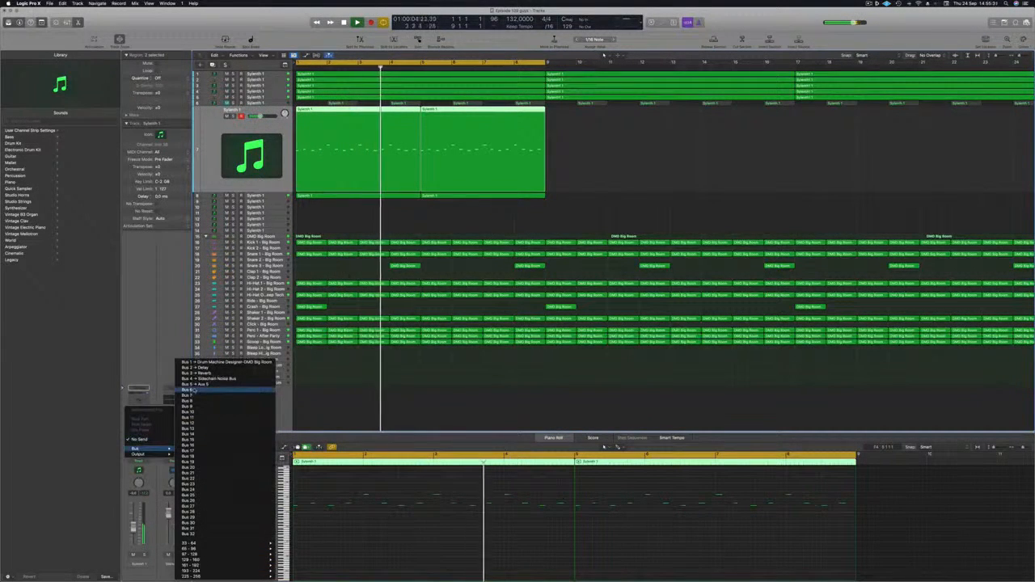
{"action": "left_click", "coordinate": [202, 372]}
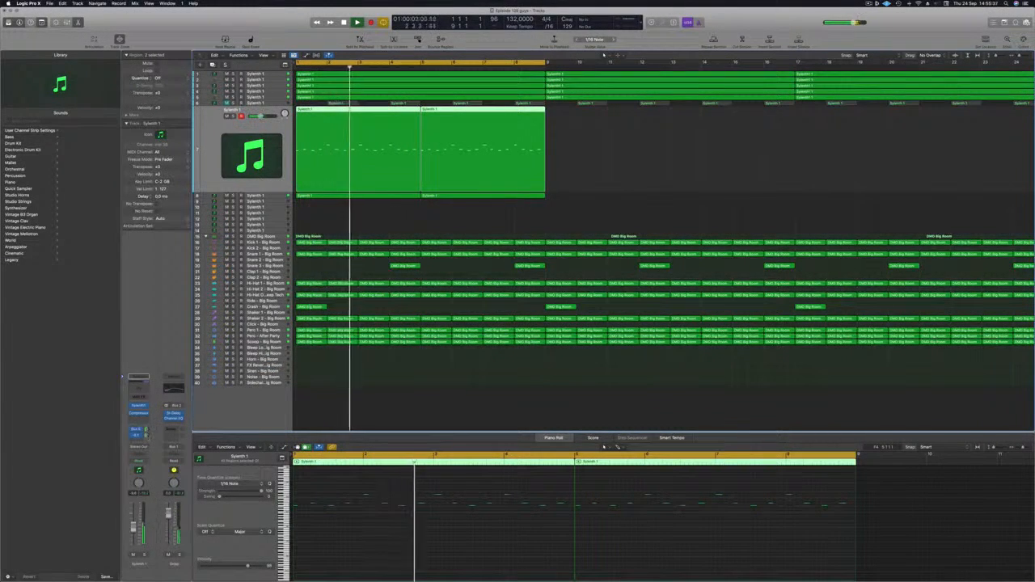
- Inspect the Stereo Delay settings on Bus 2, close the plug-in window and show the whole arrangement
{"action": "left_click", "coordinate": [172, 415]}
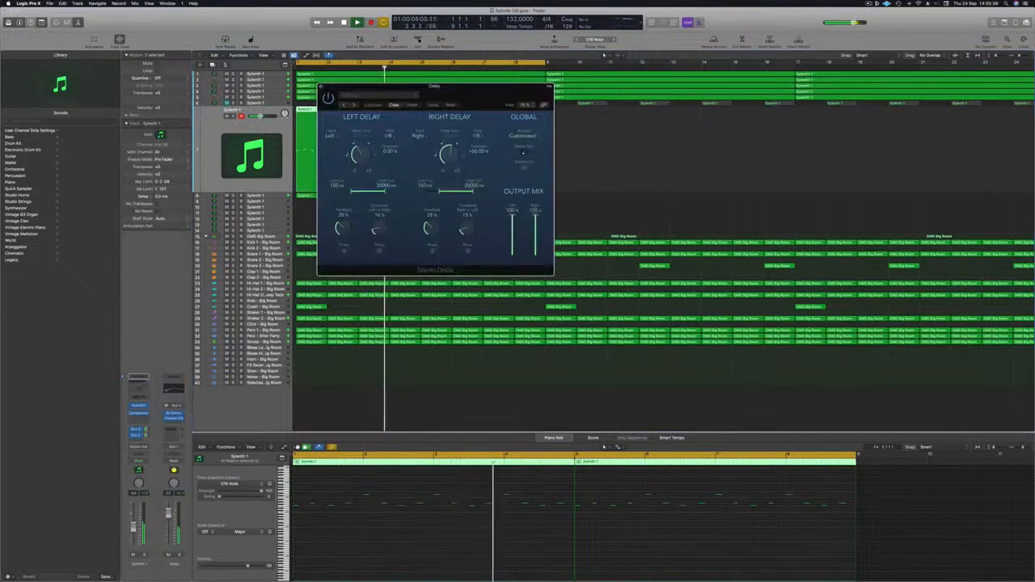
{"action": "key", "text": "super+w"}
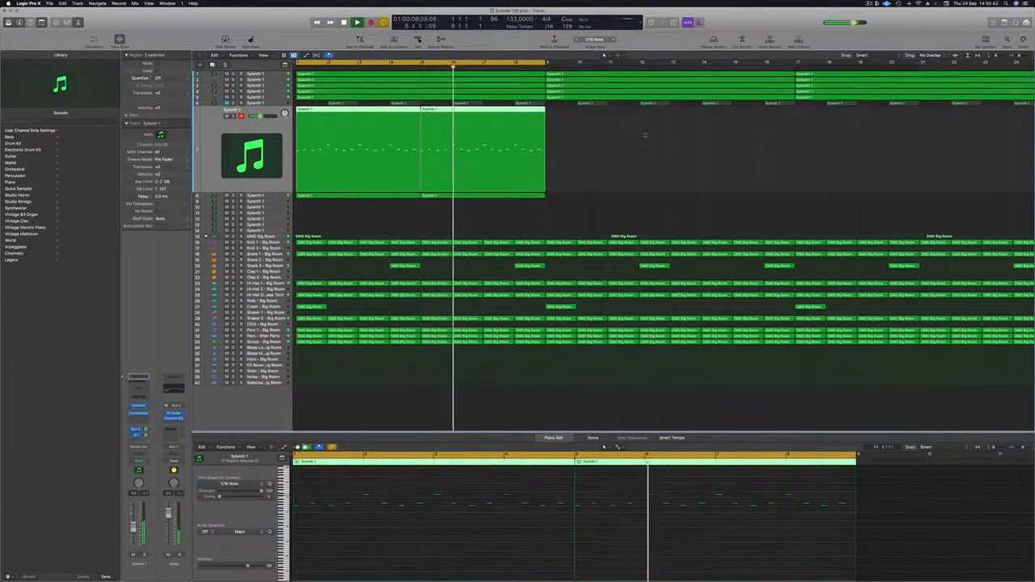
{"action": "left_click", "coordinate": [590, 203]}
{"action": "key", "text": "z"}
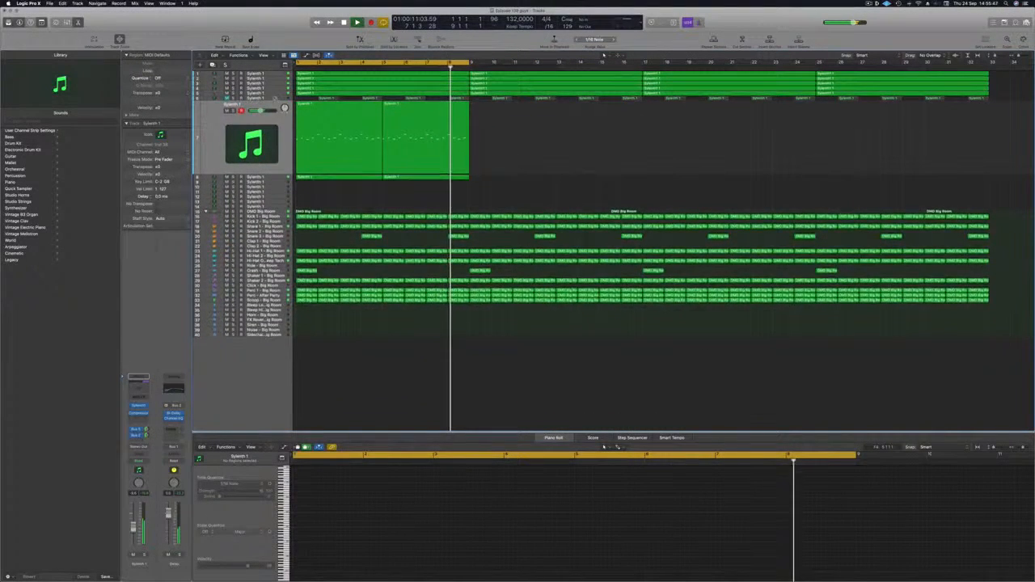
- Unmute the sixth Sylenth1 track and play the loop
{"action": "left_click", "coordinate": [261, 98]}
{"action": "key", "text": "space"}
{"action": "left_click", "coordinate": [226, 106]}
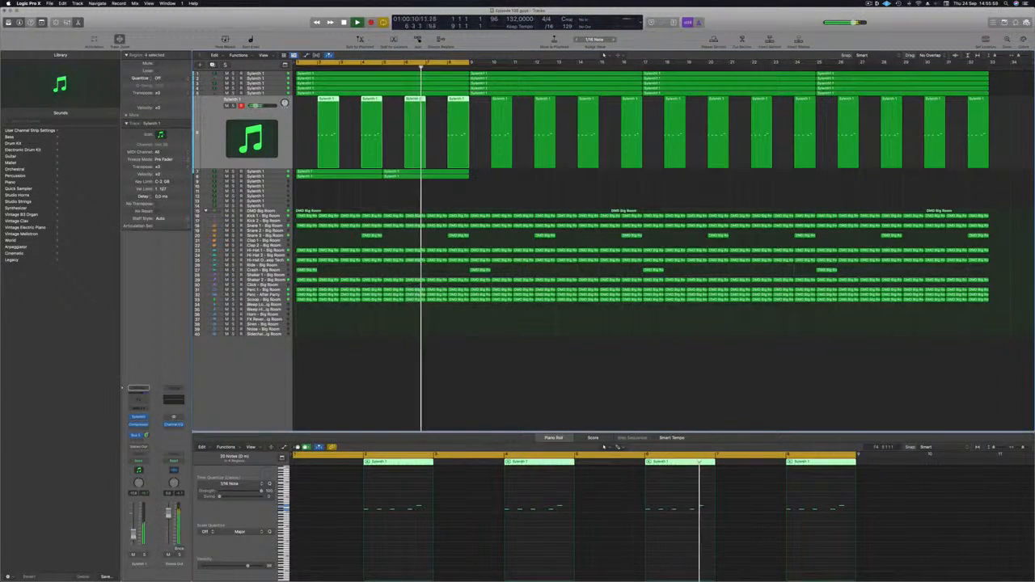
- Add a Channel EQ to the sixth Sylenth1 track with a 1190 Hz, 12 dB/Oct low cut, close it and replay the loop
{"action": "left_click", "coordinate": [137, 394]}
{"action": "left_click_drag", "start_coordinate": [356, 152], "coordinate": [629, 153]}
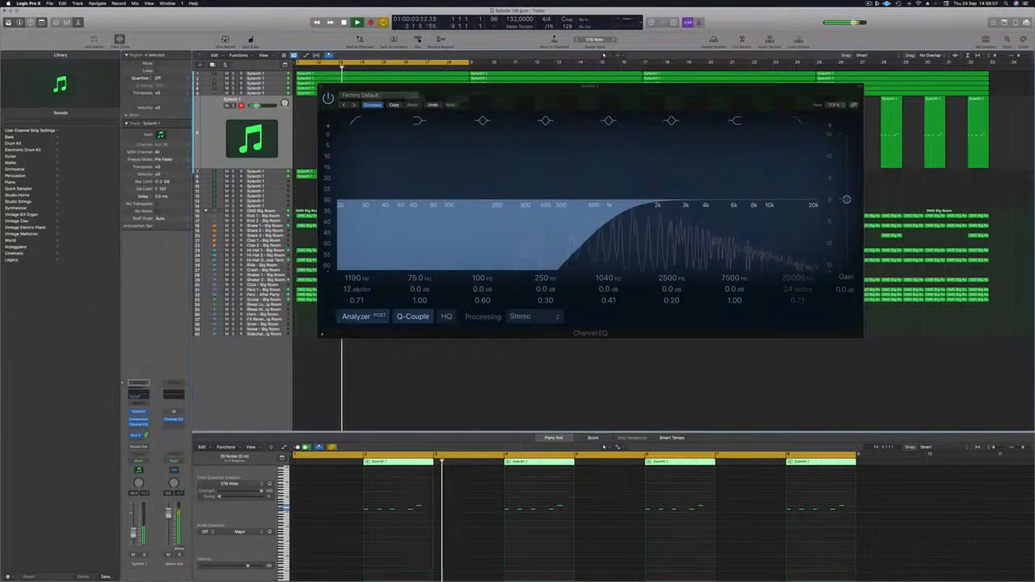
{"action": "left_click", "coordinate": [321, 88]}
{"action": "key", "text": "Return"}
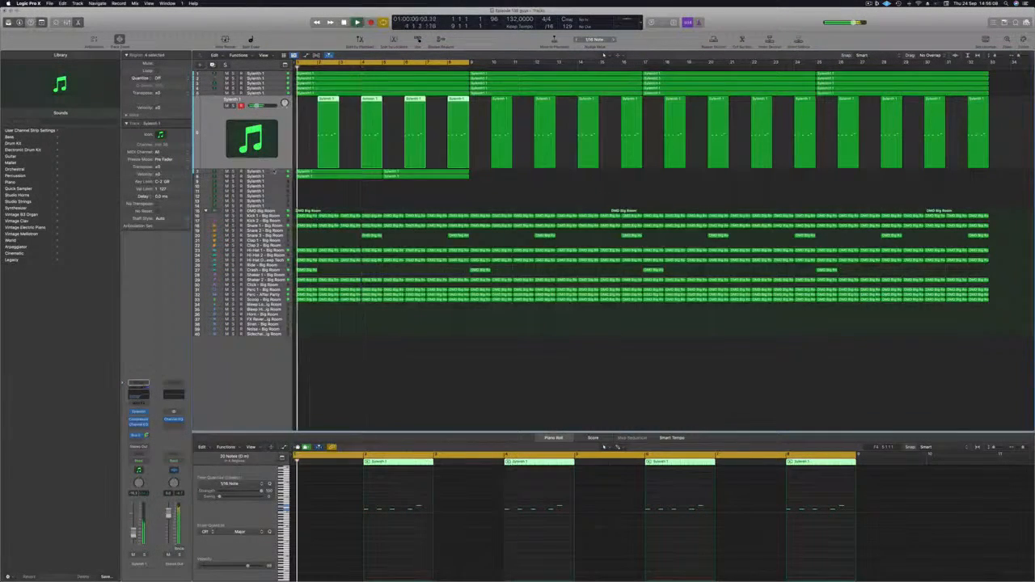
- Add a Channel EQ to the seventh Sylenth1 track and one with a 165 Hz, 12 dB/Oct low cut to the eighth, closing the plug-in windows
{"action": "key", "text": "Down"}
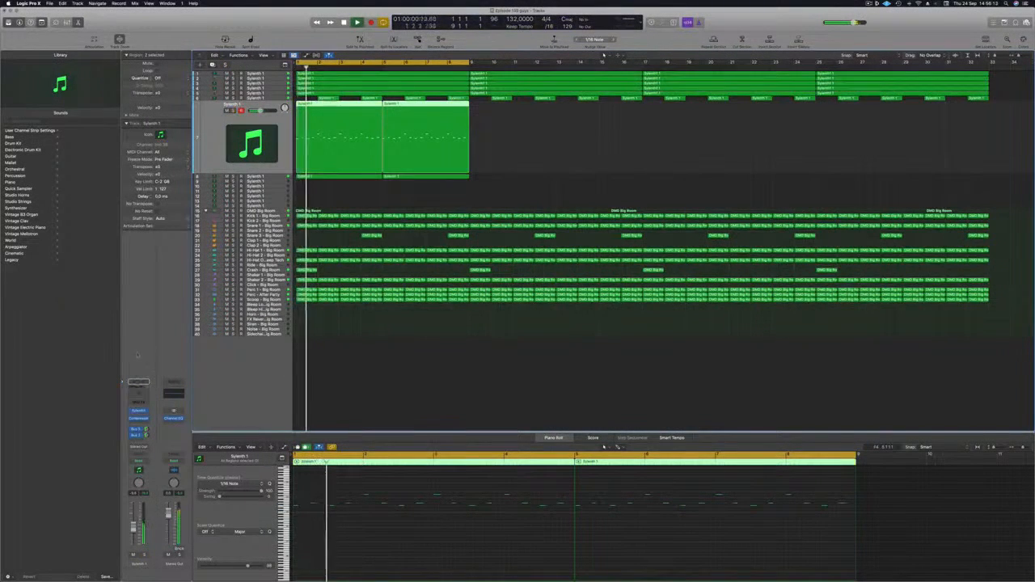
{"action": "left_click", "coordinate": [139, 394]}
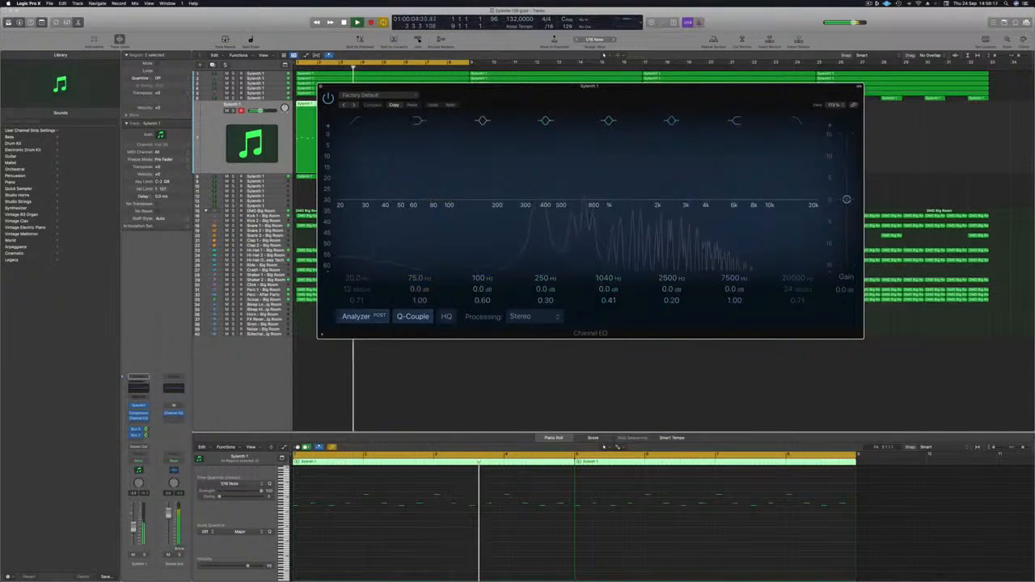
{"action": "key", "text": "Down"}
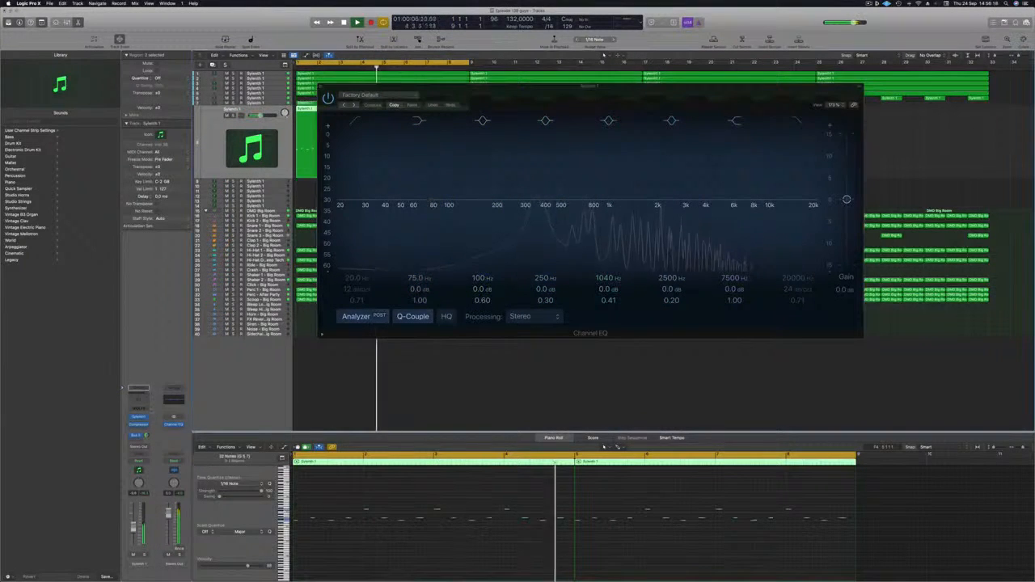
{"action": "left_click", "coordinate": [141, 402]}
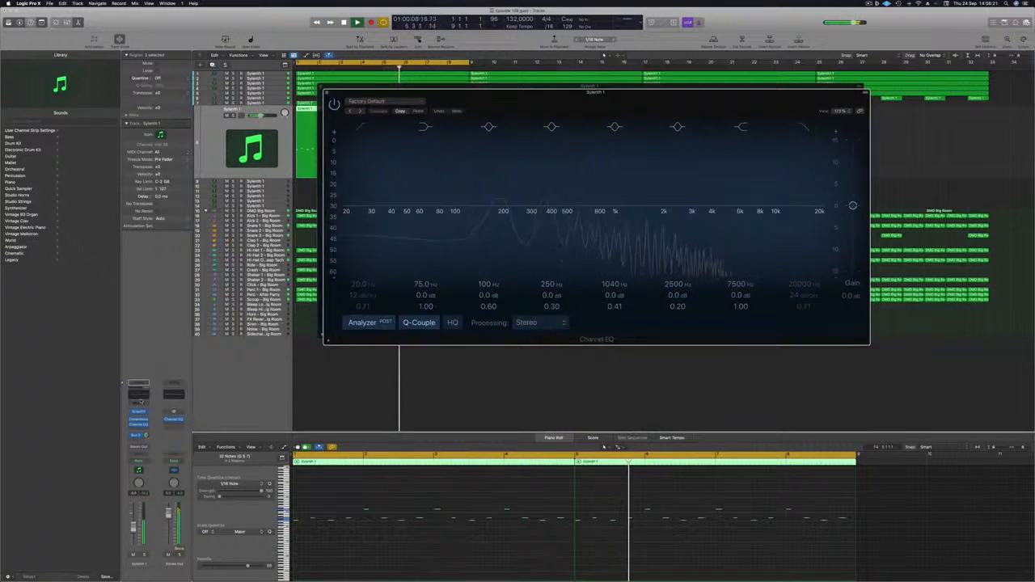
{"action": "left_click_drag", "start_coordinate": [360, 128], "coordinate": [501, 158]}
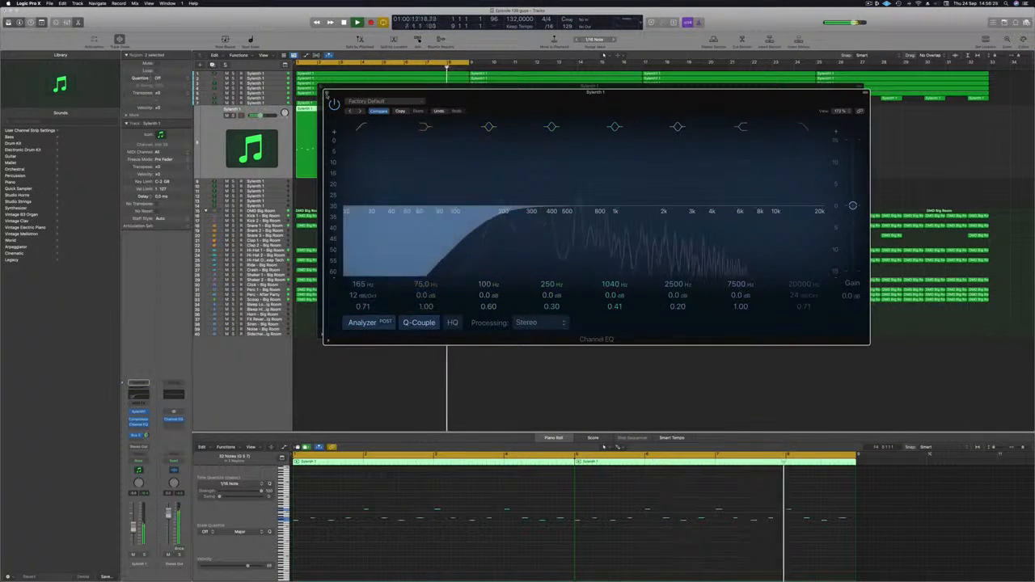
{"action": "key", "text": "super+w"}
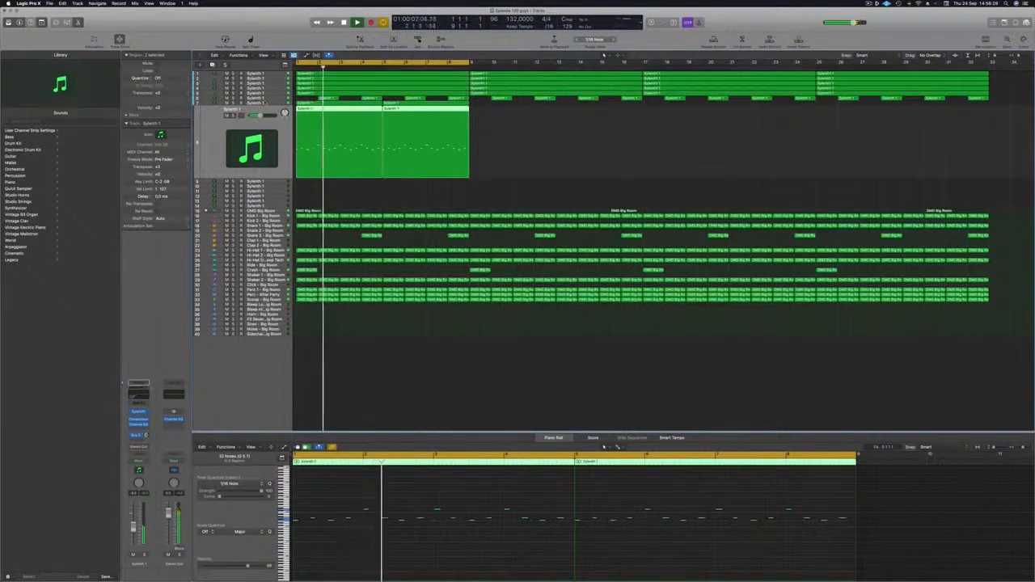
- Mute and unmute the seventh Sylenth1 track while replaying the loop to compare the lead layers
{"action": "left_click", "coordinate": [265, 104]}
{"action": "key", "text": "Return"}
{"action": "left_click", "coordinate": [227, 111]}
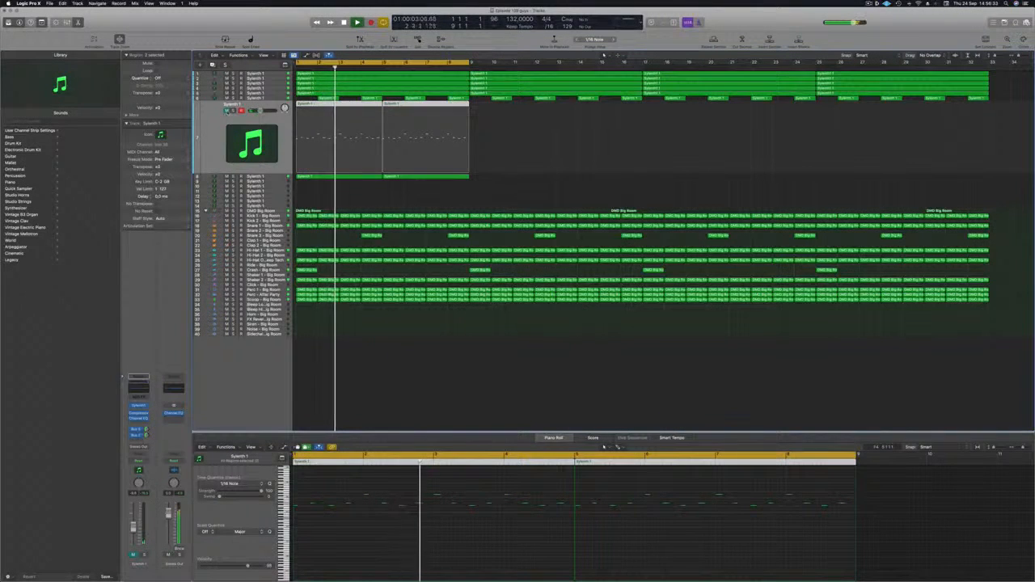
{"action": "left_click", "coordinate": [227, 111]}
{"action": "key", "text": "Return"}
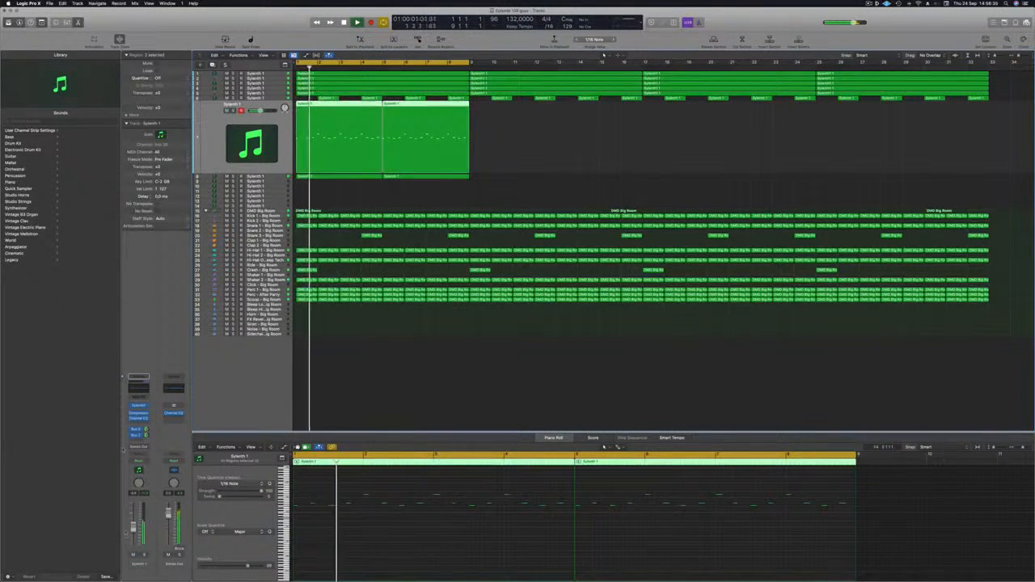
{"action": "key", "text": "Return"}
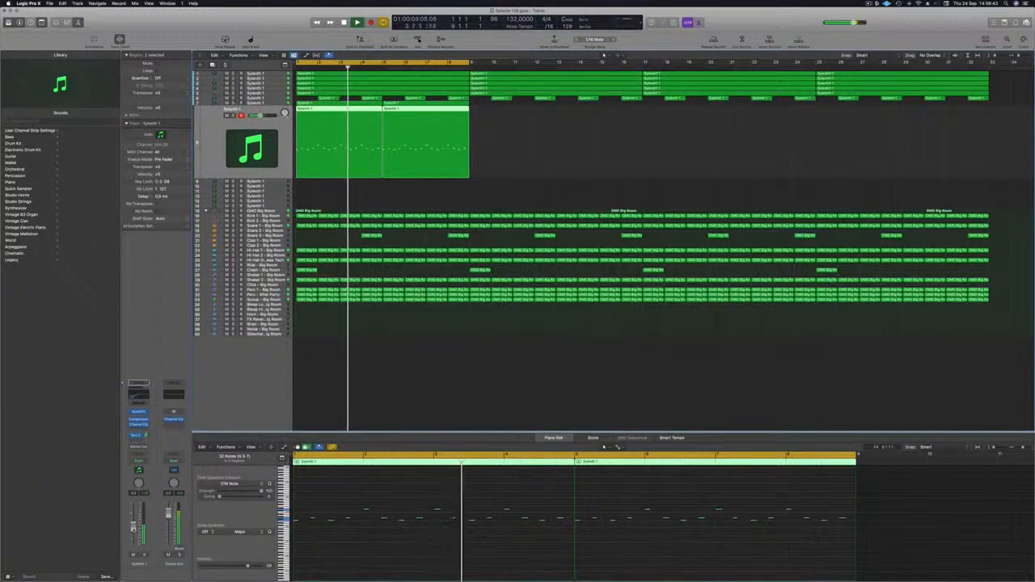
- Repeat the lead regions on the seventh and eighth Sylenth1 tracks so that both parts fill the arrangement up to bar 33
{"action": "left_click", "coordinate": [540, 174]}
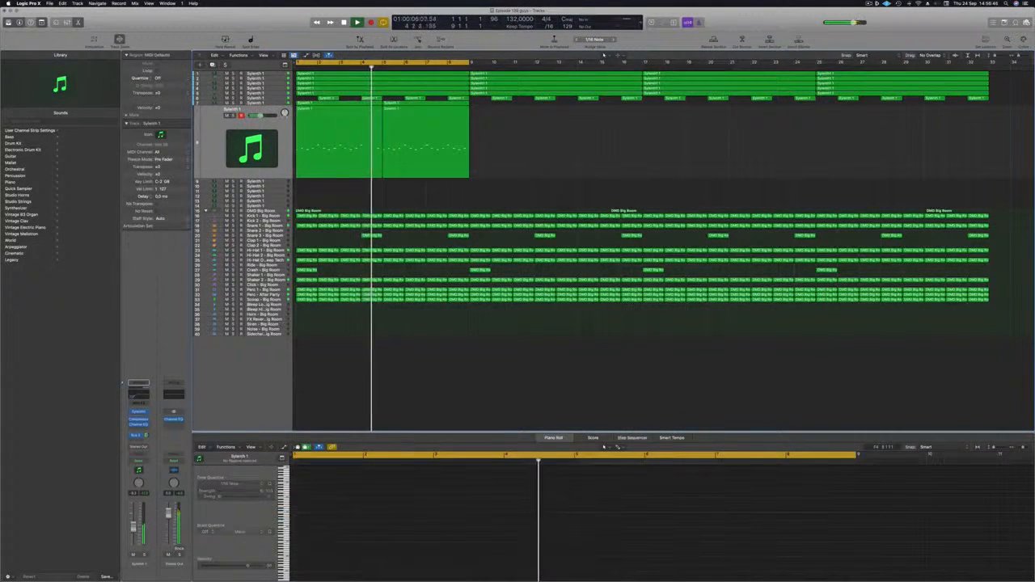
{"action": "key", "text": "super+Left"}
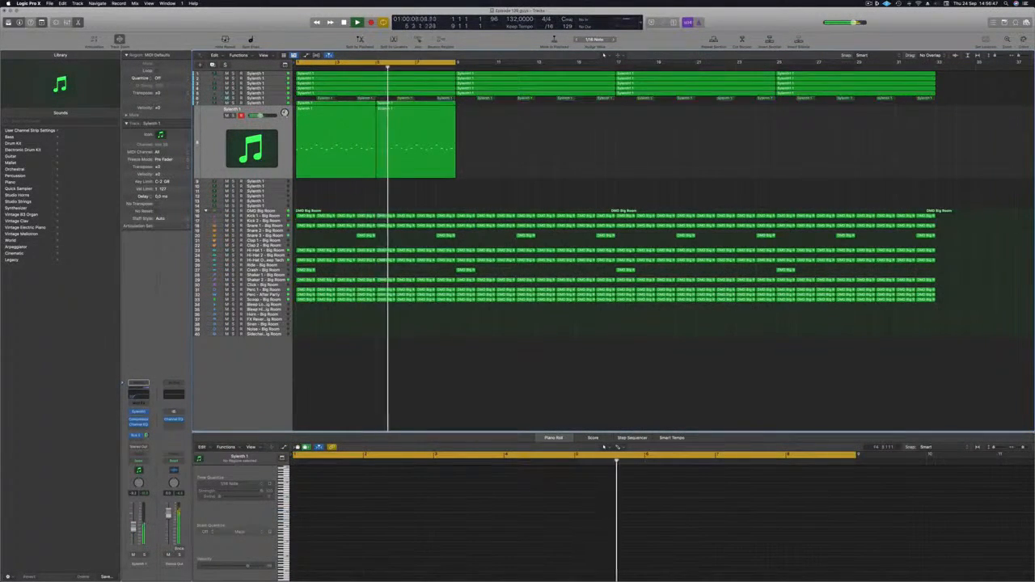
{"action": "left_click_drag", "start_coordinate": [466, 104], "coordinate": [509, 107]}
{"action": "left_click_drag", "start_coordinate": [626, 104], "coordinate": [676, 108]}
{"action": "key", "text": "super+Left"}
{"action": "key", "text": "super+Left"}
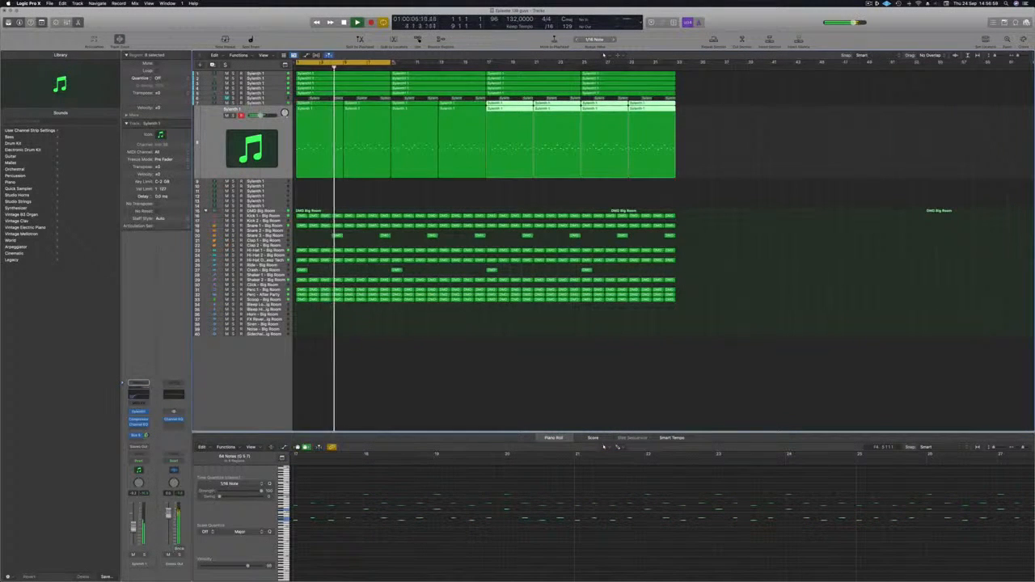
- Extend the cycle range to bar 33 to cover the full arrangement and deselect the lead regions
{"action": "left_click_drag", "start_coordinate": [391, 63], "coordinate": [676, 63]}
{"action": "left_click", "coordinate": [520, 191]}
{"action": "key", "text": "super+Down"}
{"action": "key", "text": "super+Down"}
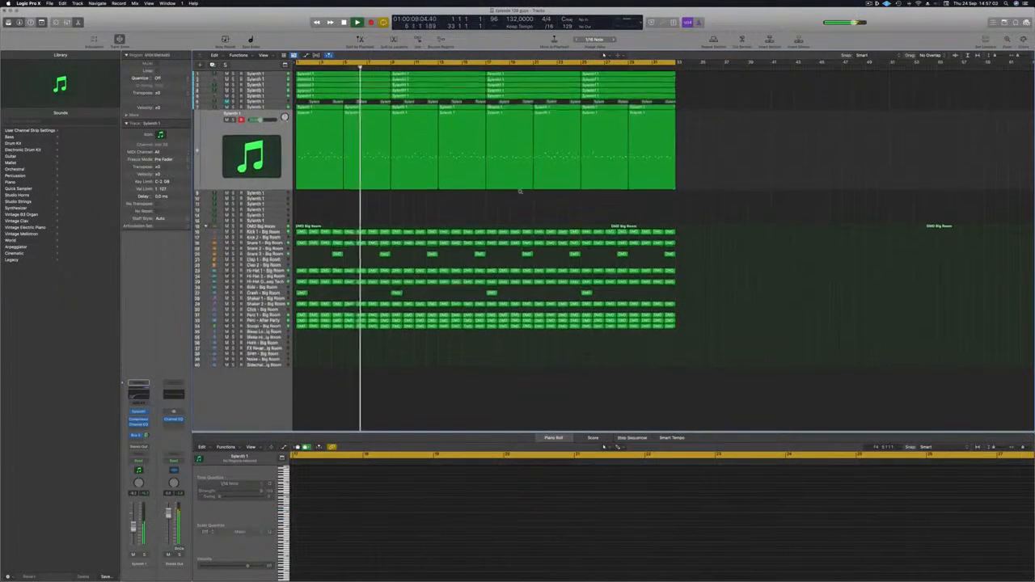